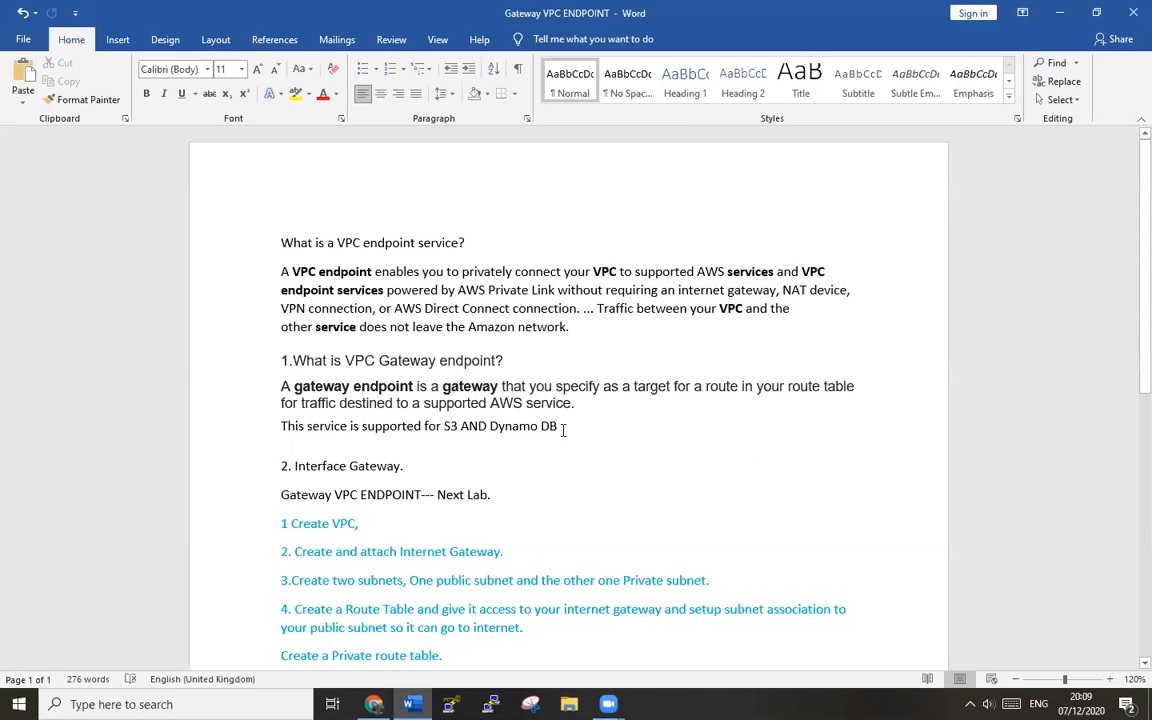
# - Read through the numbered lab steps in Word, then minimize the notes to reveal the VPC dashboard
pyautogui.scroll(-1, 612, 429)
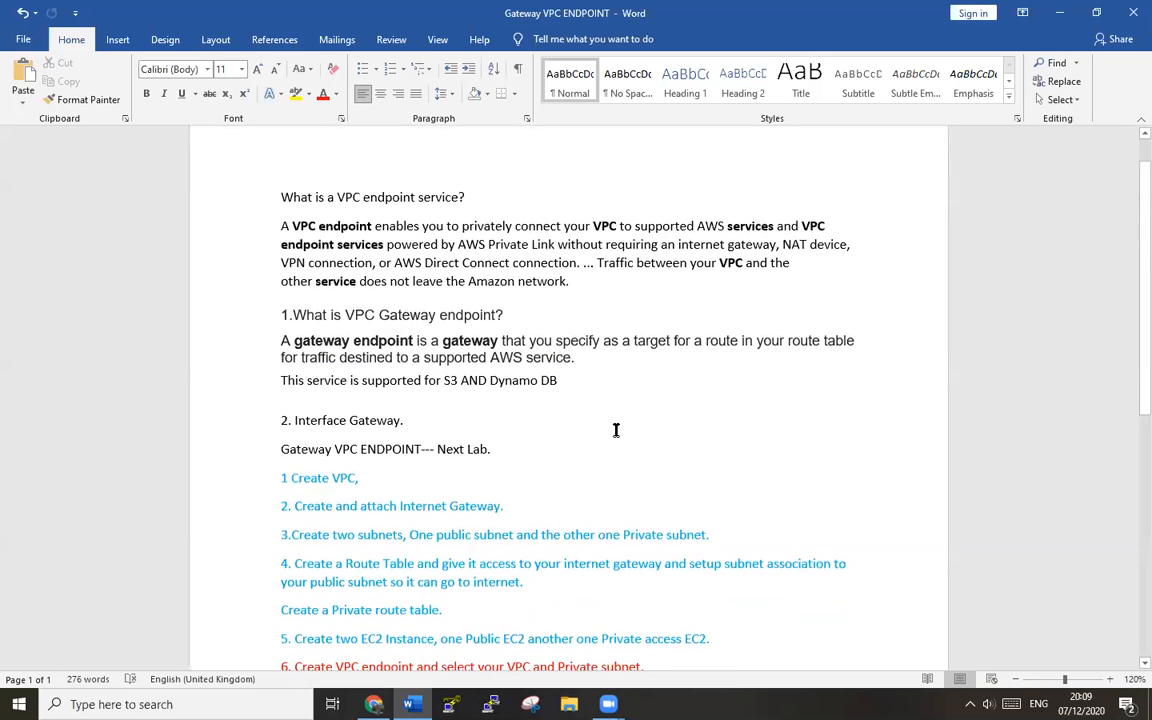
pyautogui.scroll(-2, 477, 442)
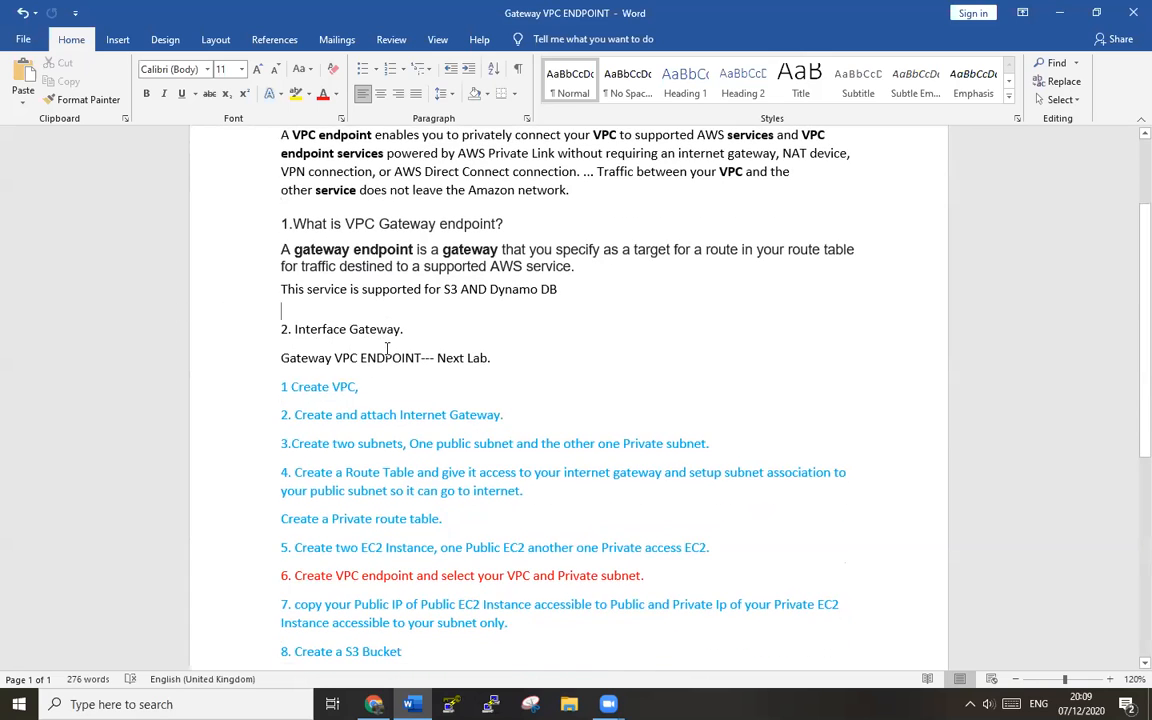
pyautogui.scroll(-3, 387, 348)
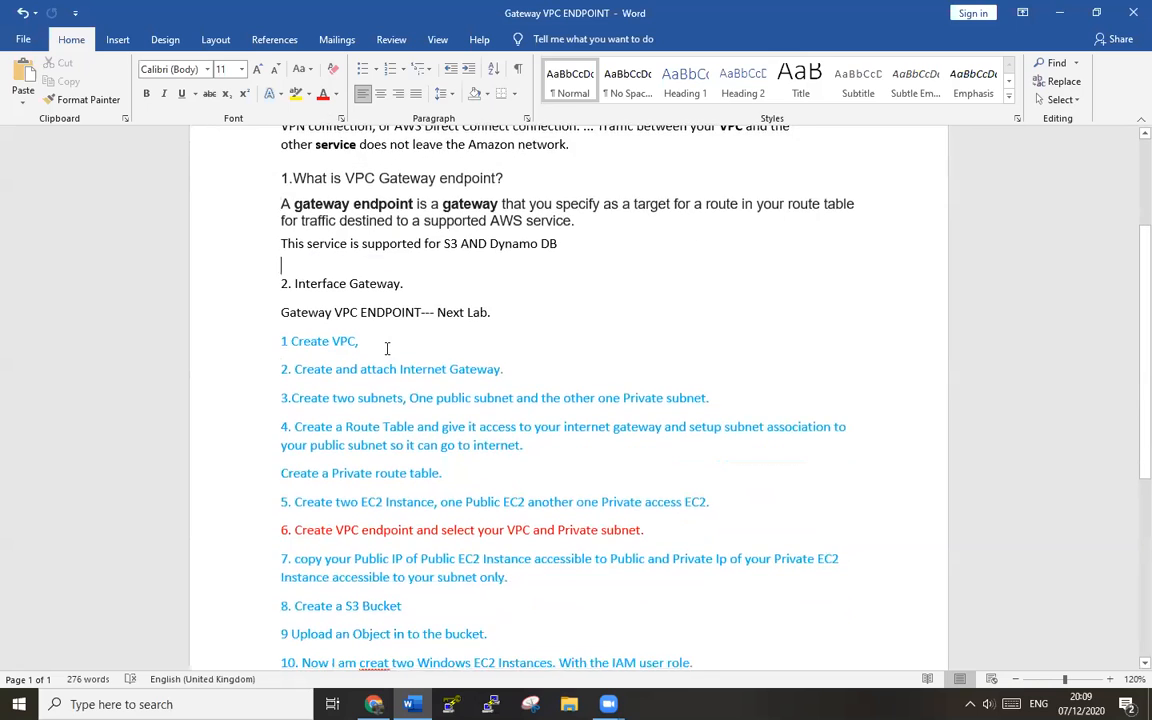
pyautogui.scroll(-3, 387, 348)
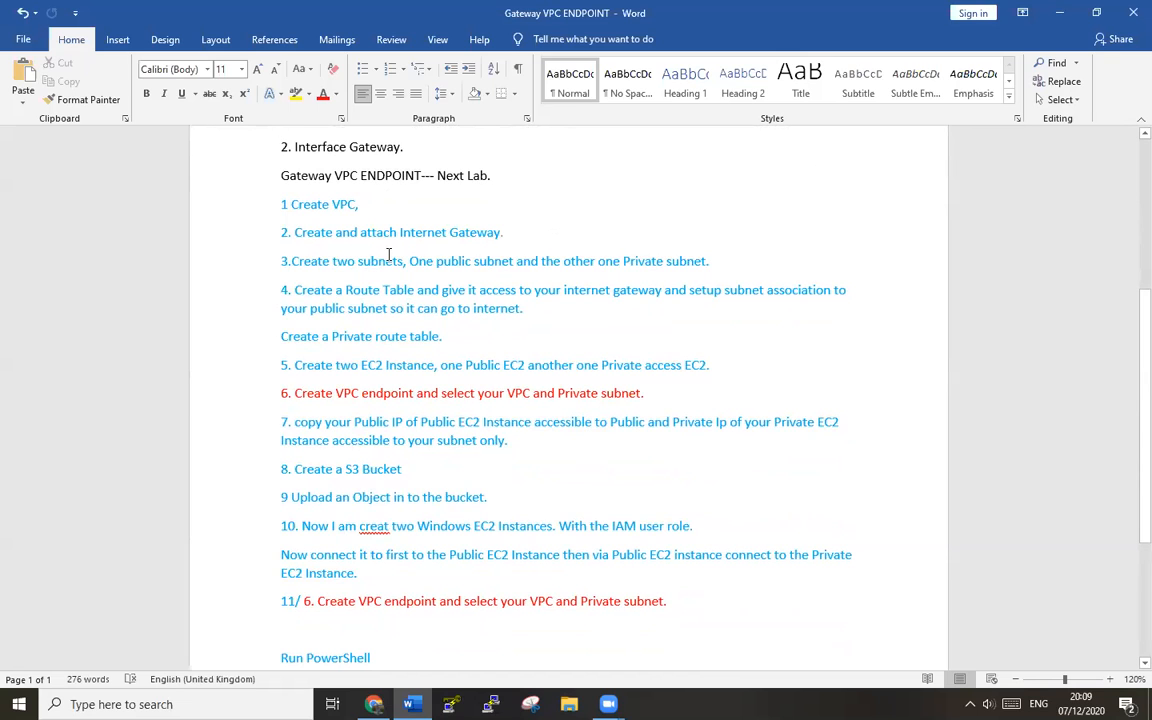
pyautogui.scroll(-3, 387, 255)
pyautogui.scroll(1, 387, 255)
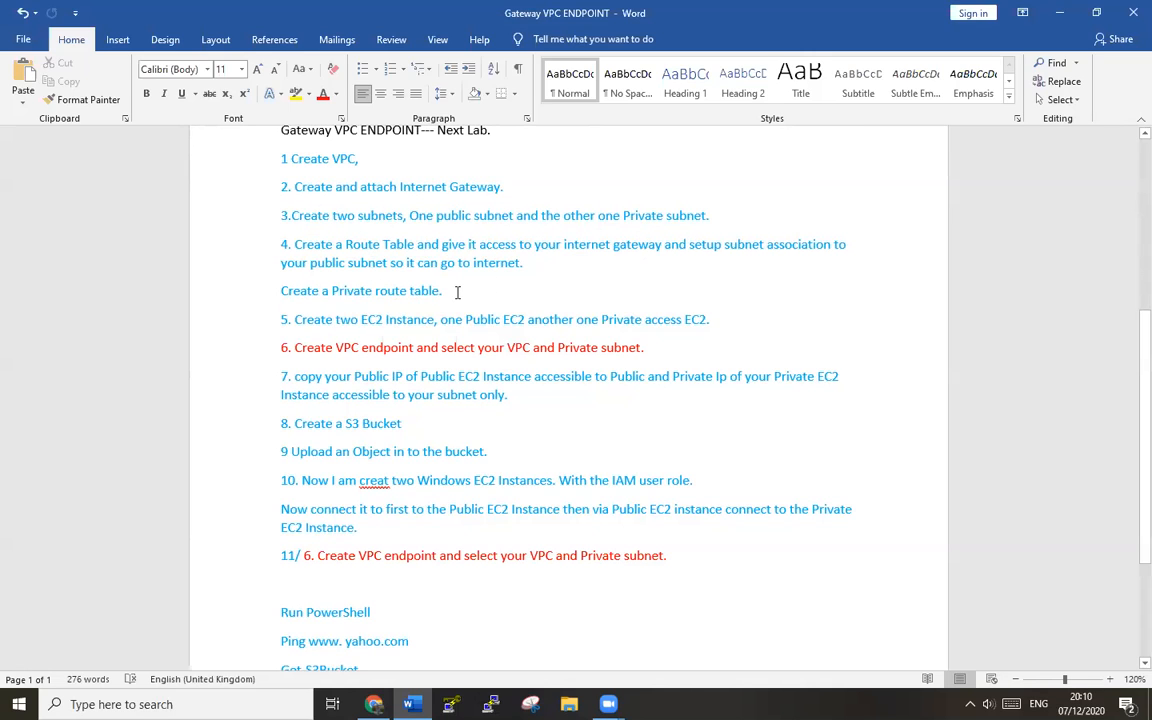
pyautogui.scroll(-1, 457, 291)
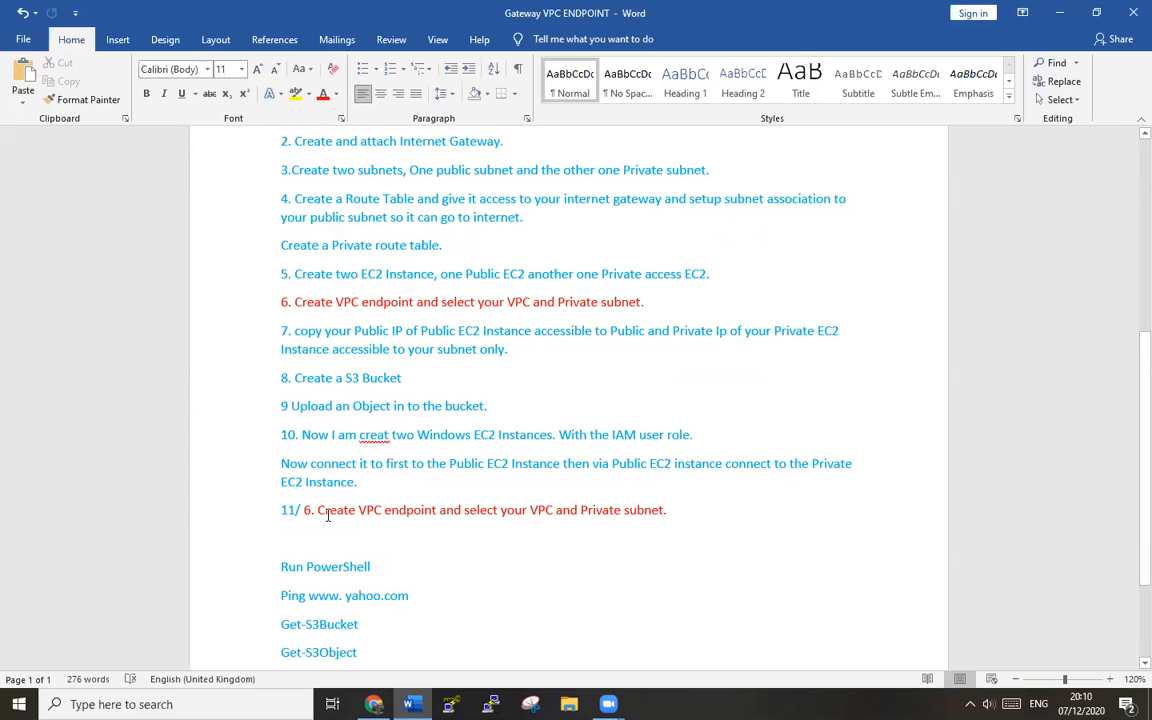
pyautogui.scroll(-3, 328, 512)
pyautogui.scroll(7, 328, 515)
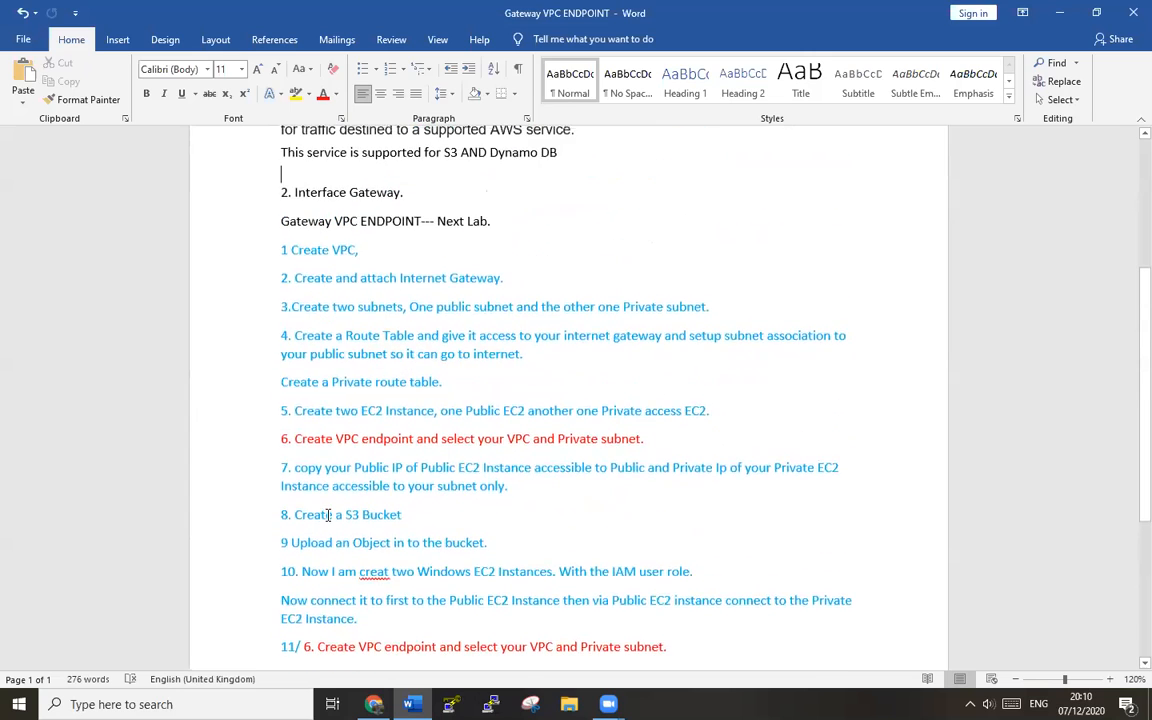
pyautogui.scroll(2, 328, 515)
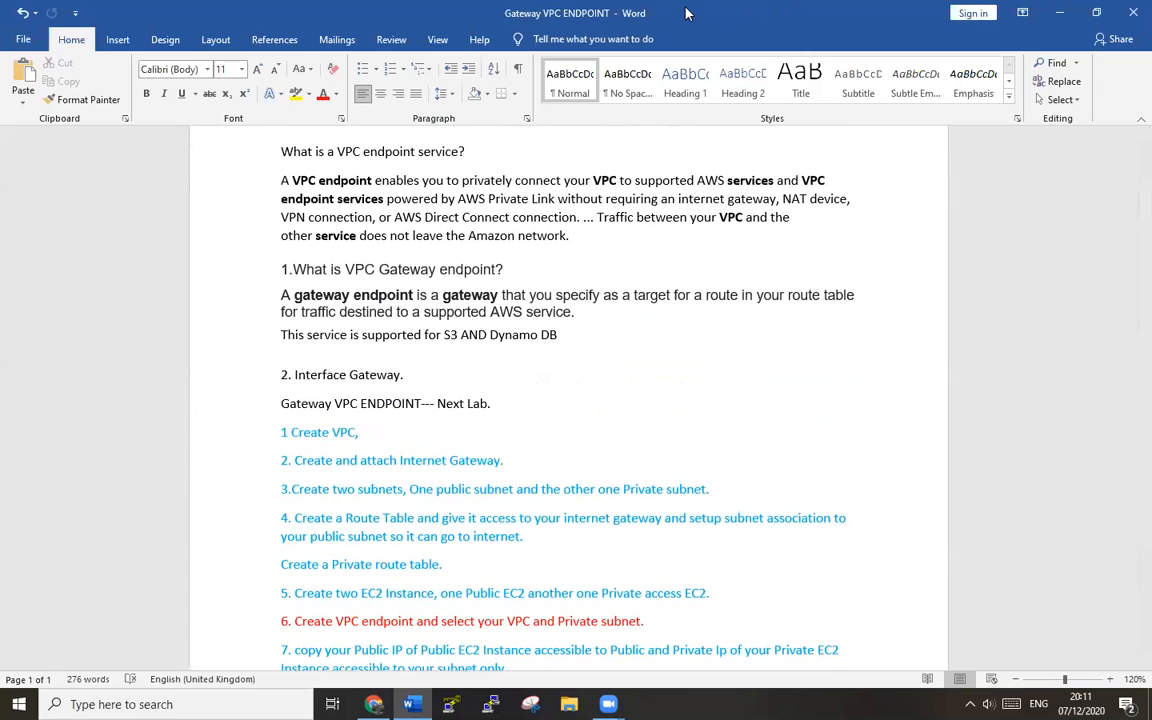
pyautogui.click(1060, 13)
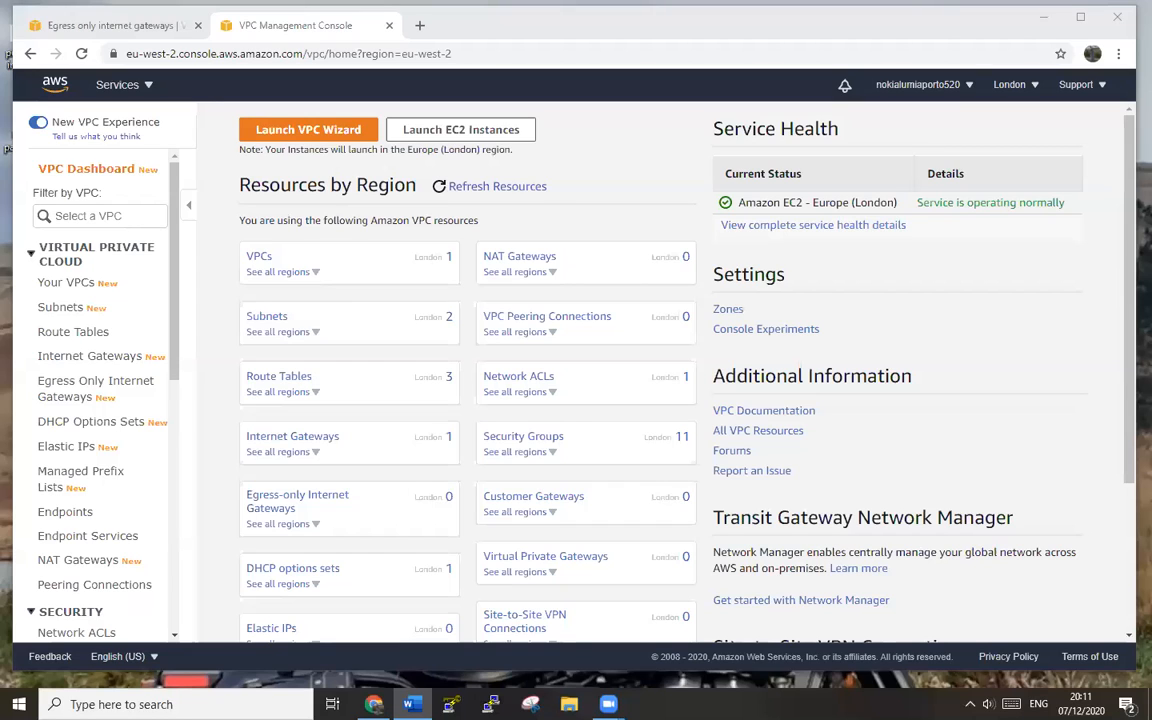
# - Review the lab VPC, its subnets, route tables and internet gateway IGEP
pyautogui.click(268, 262)
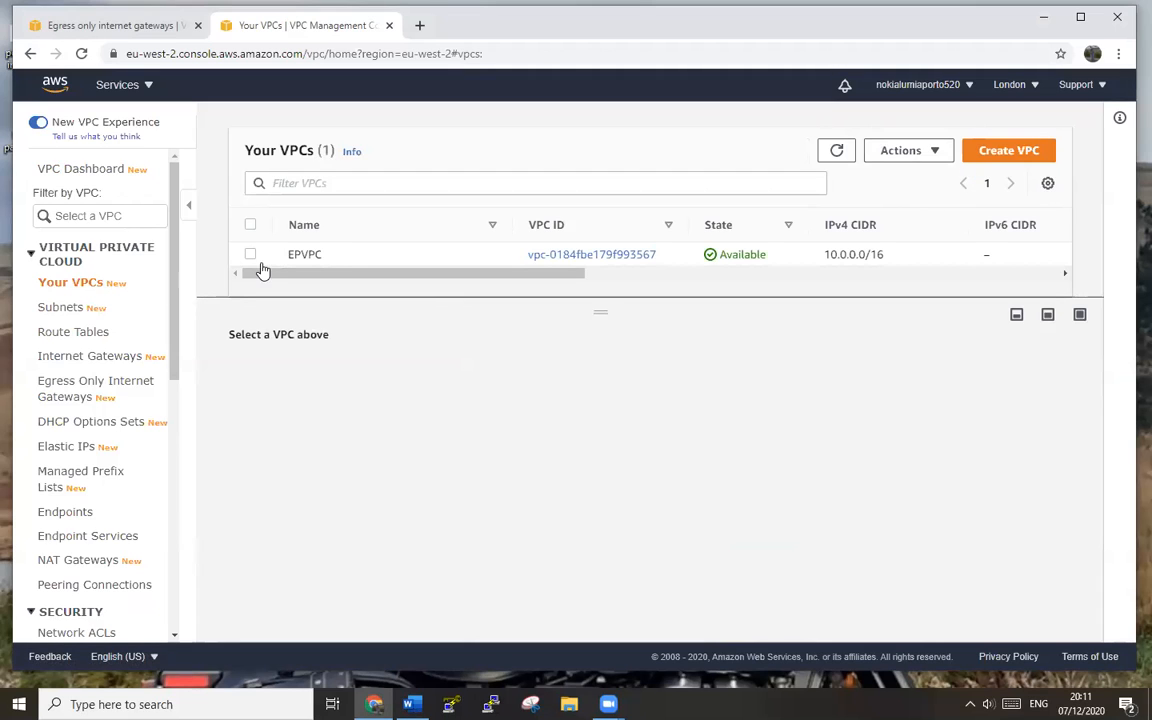
pyautogui.click(63, 310)
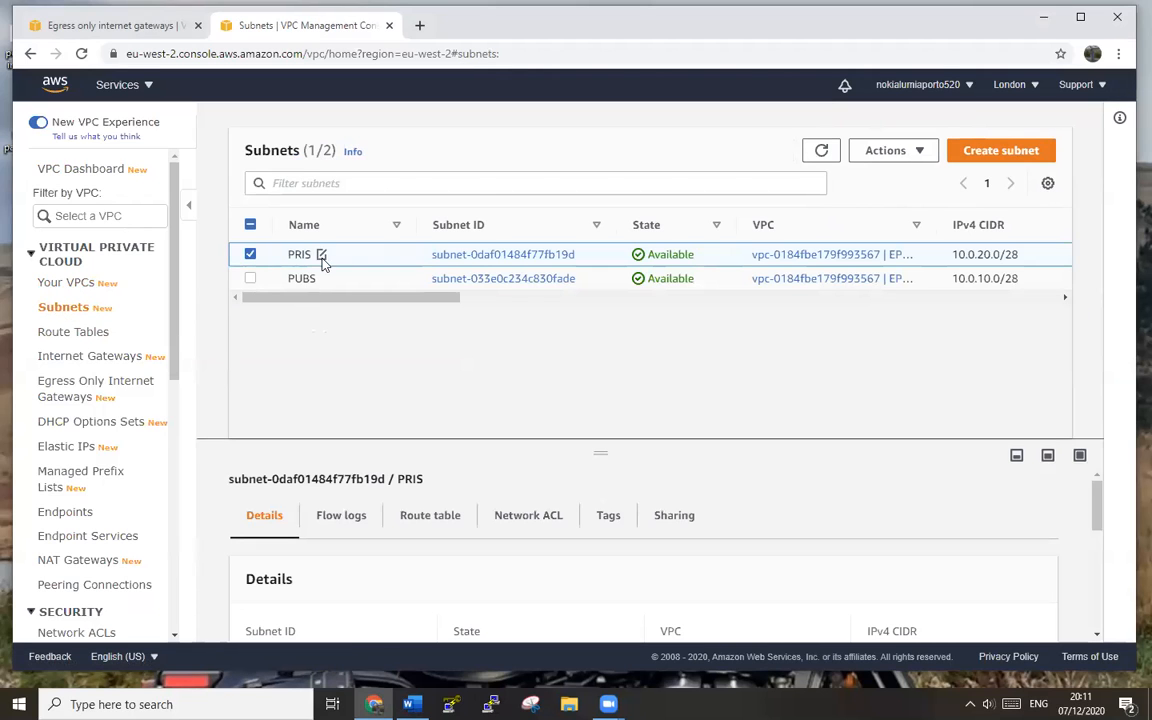
pyautogui.click(75, 335)
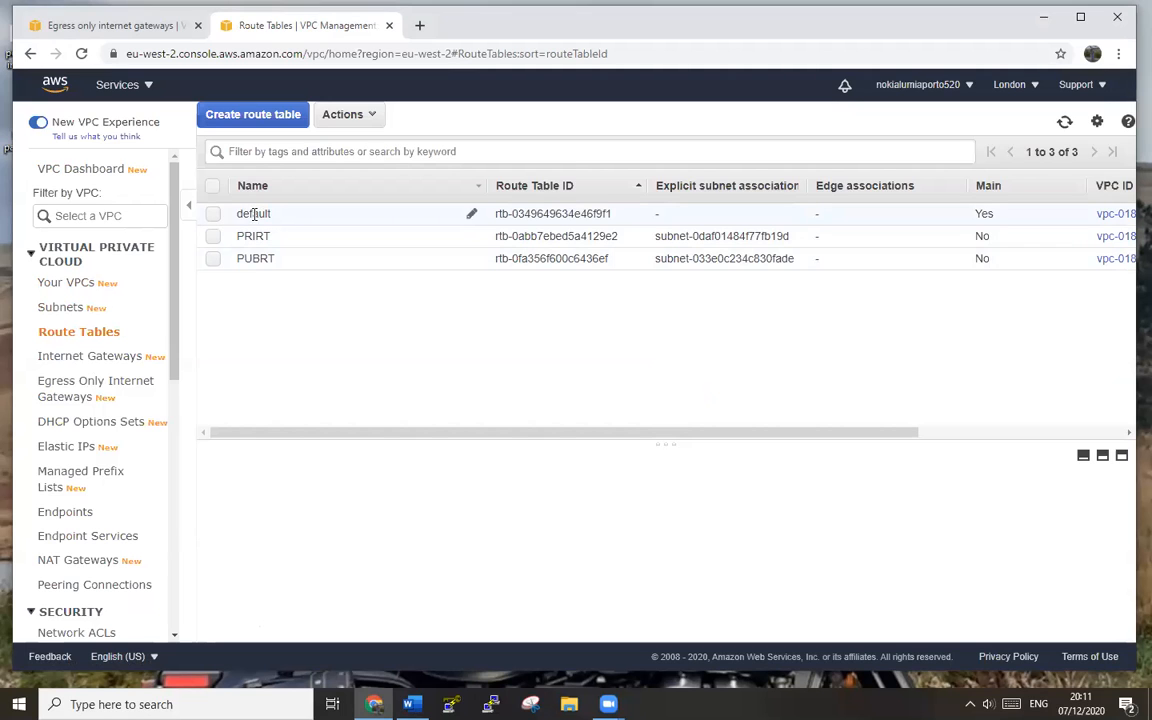
pyautogui.click(108, 359)
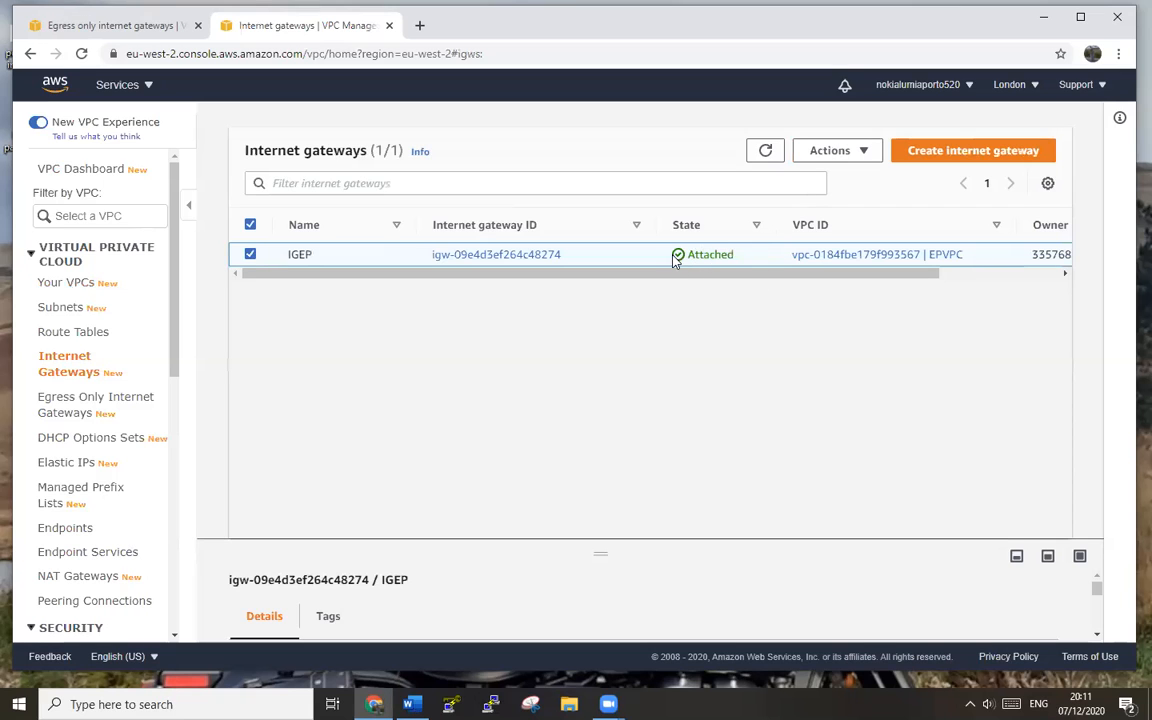
# - Confirm no VPC endpoints exist in London, then bring up the all-services list
pyautogui.scroll(-3, 95, 345)
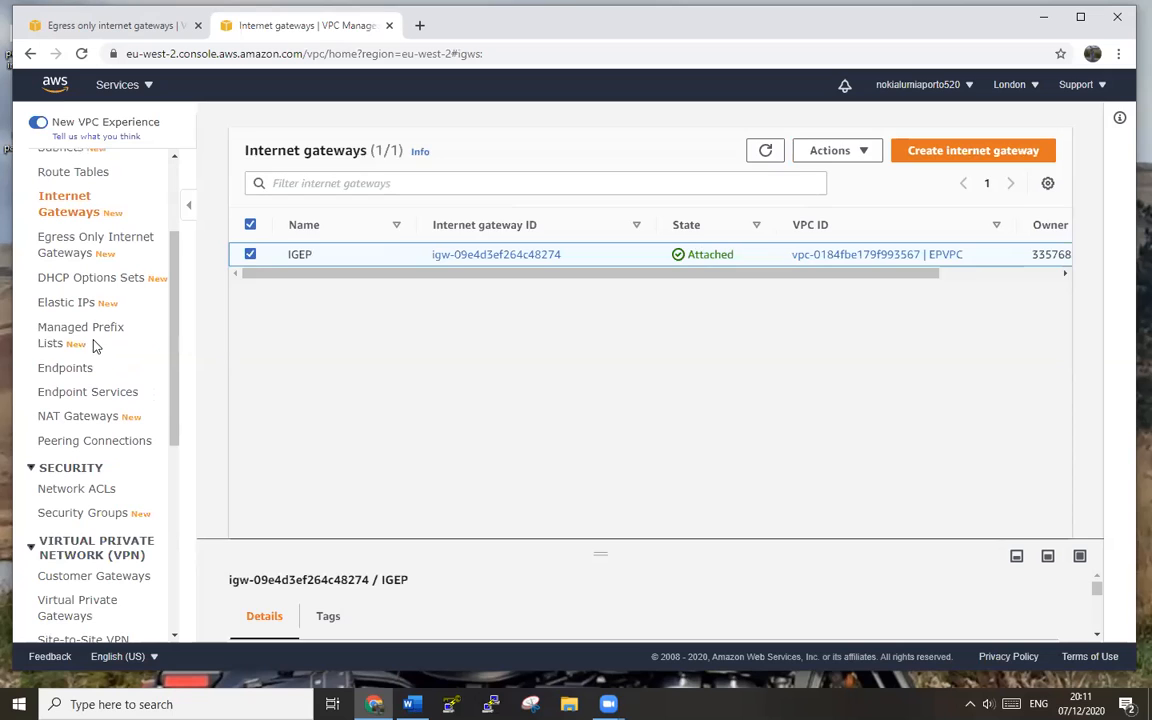
pyautogui.click(68, 370)
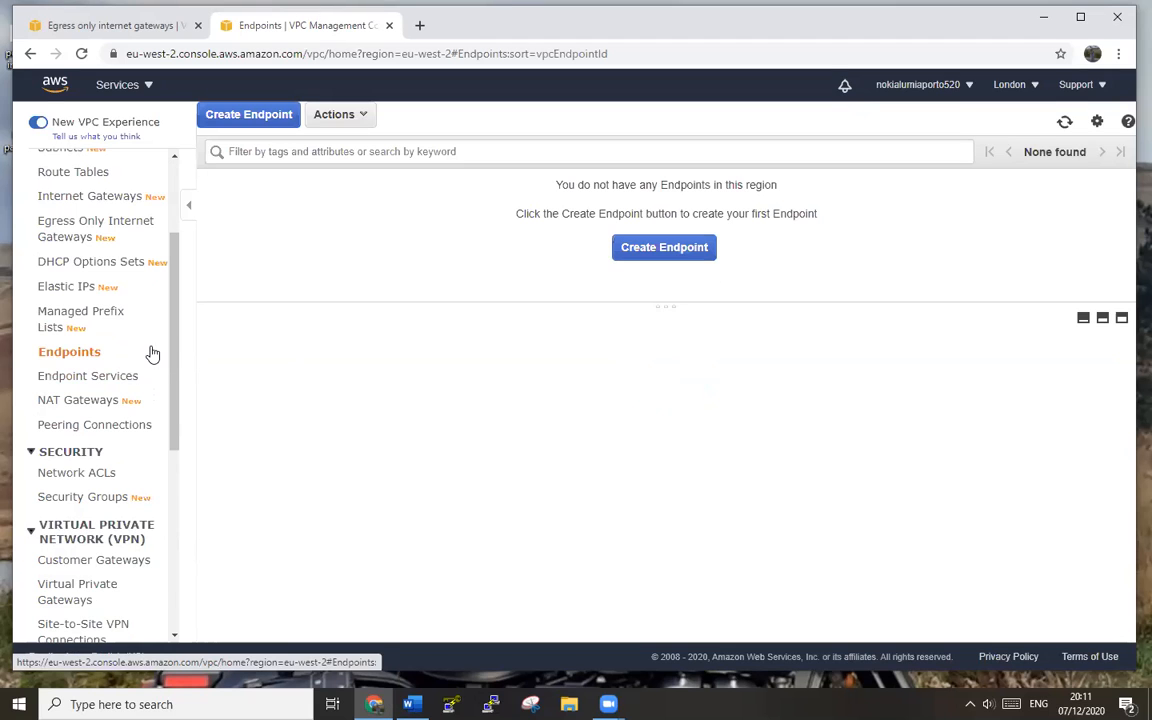
pyautogui.moveTo(175, 342); pyautogui.dragTo(178, 268)
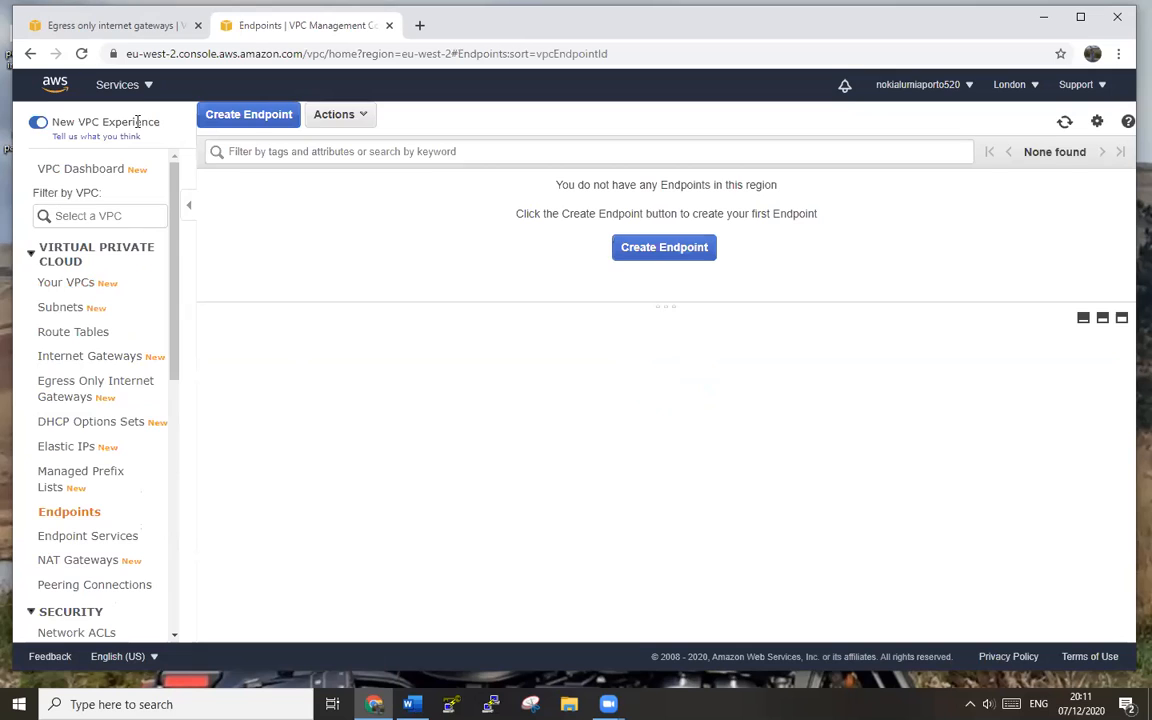
pyautogui.click(112, 88)
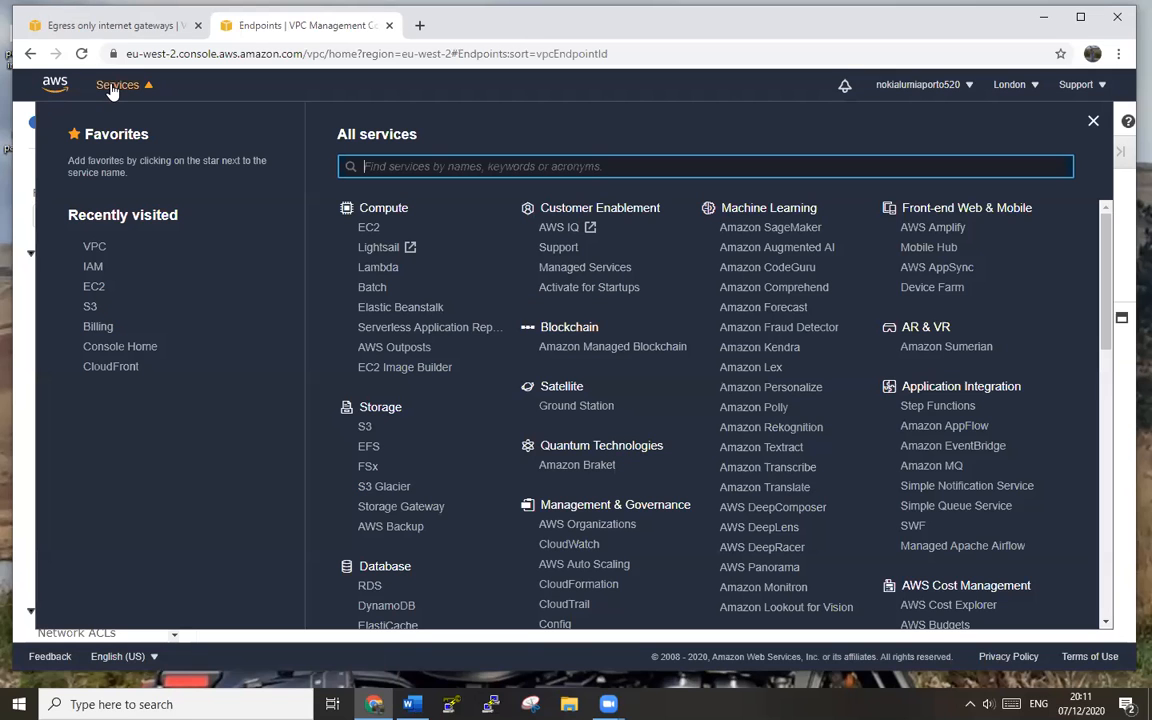
# - Open S3 and look over the Create bucket form before returning to the bucket list
pyautogui.click(92, 307)
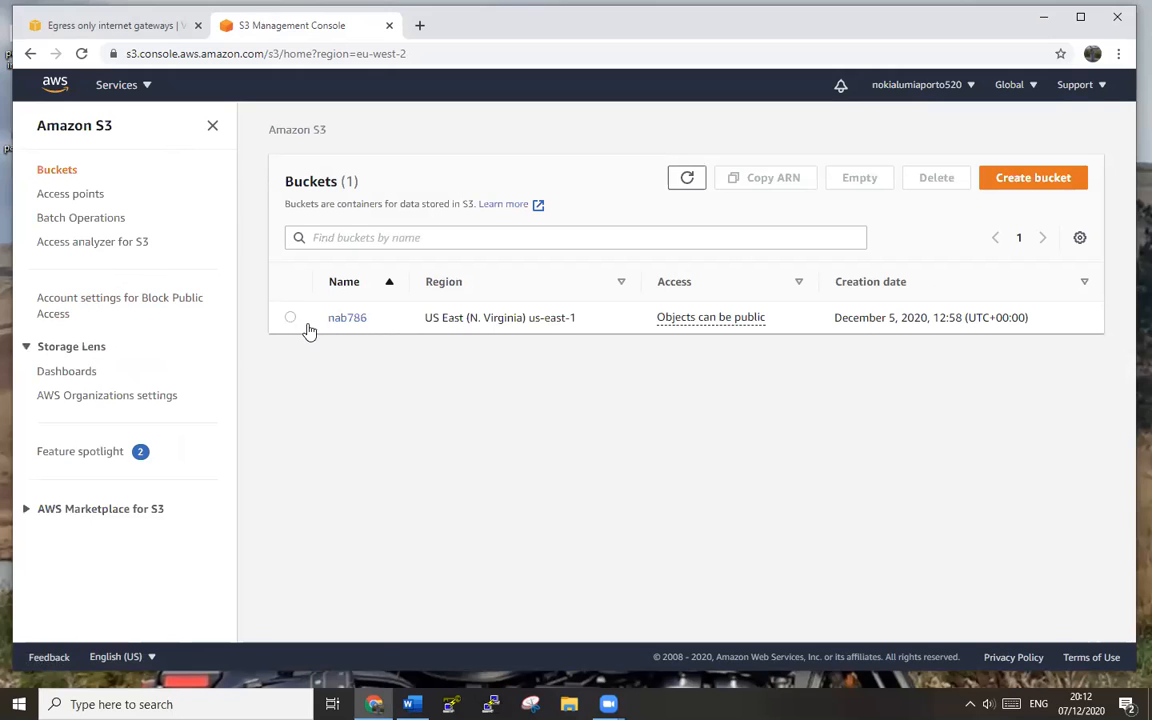
pyautogui.click(1047, 185)
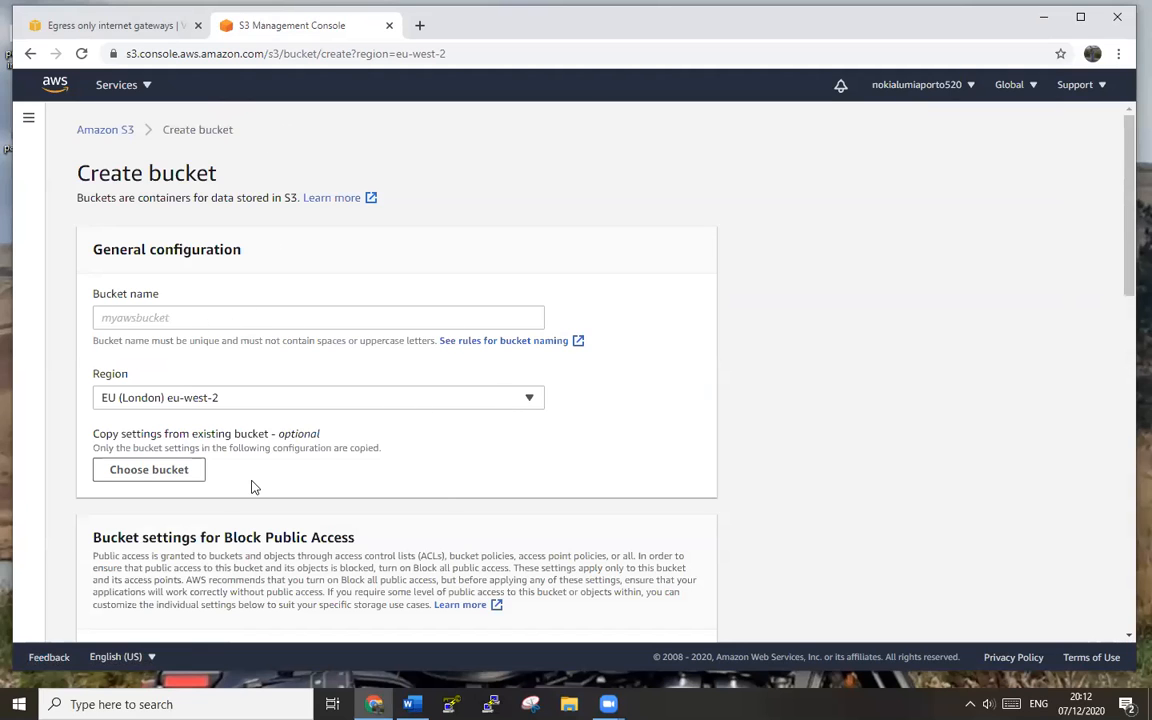
pyautogui.scroll(-5, 243, 482)
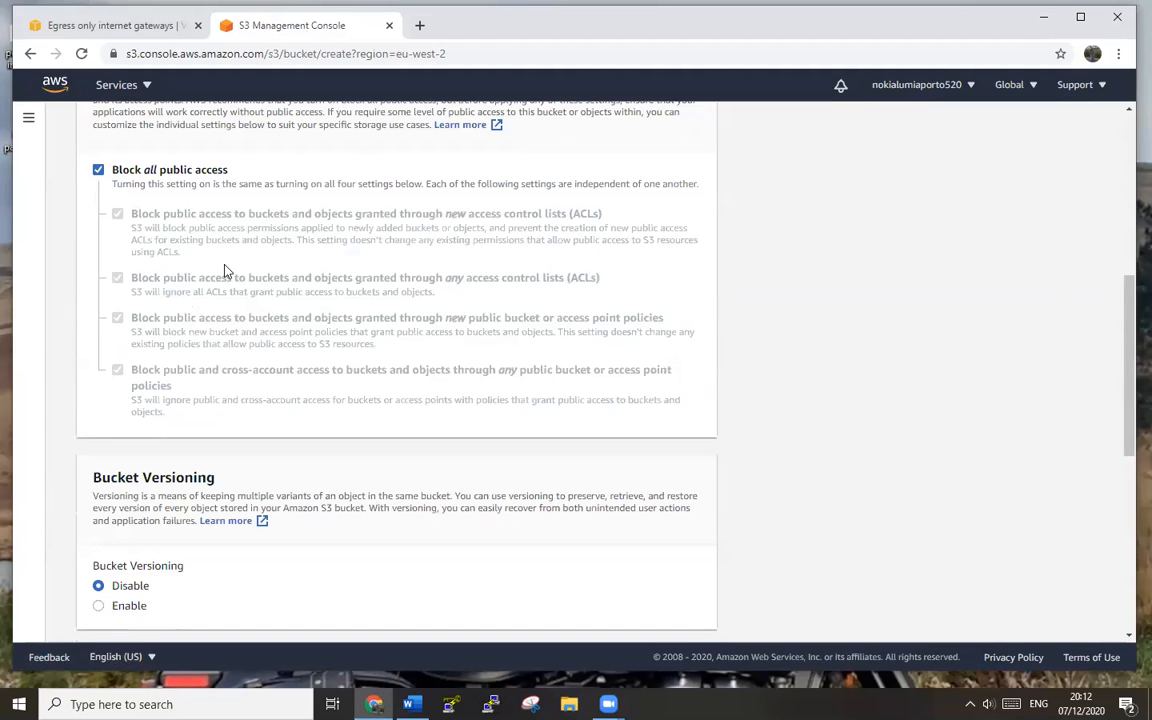
pyautogui.scroll(-2, 224, 270)
pyautogui.scroll(-1, 225, 270)
pyautogui.scroll(1, 180, 257)
pyautogui.scroll(-1, 180, 252)
pyautogui.scroll(3, 180, 257)
pyautogui.scroll(-2, 756, 409)
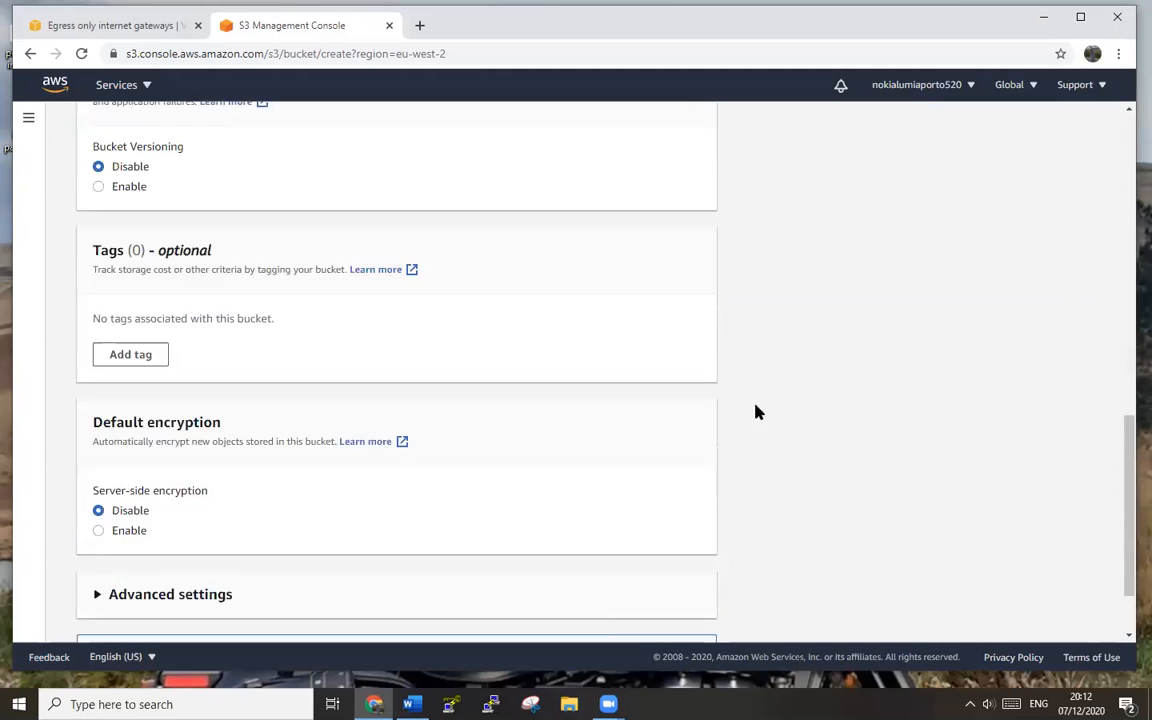
pyautogui.scroll(10, 790, 481)
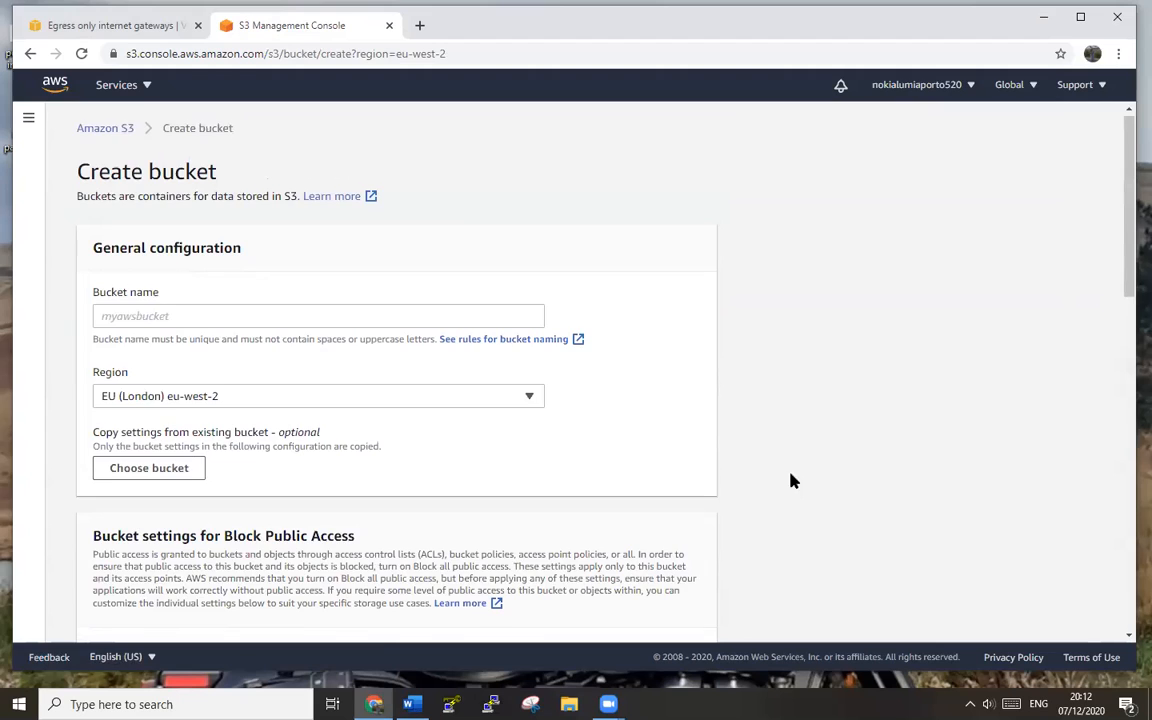
pyautogui.hotkey('alt', 'Left')
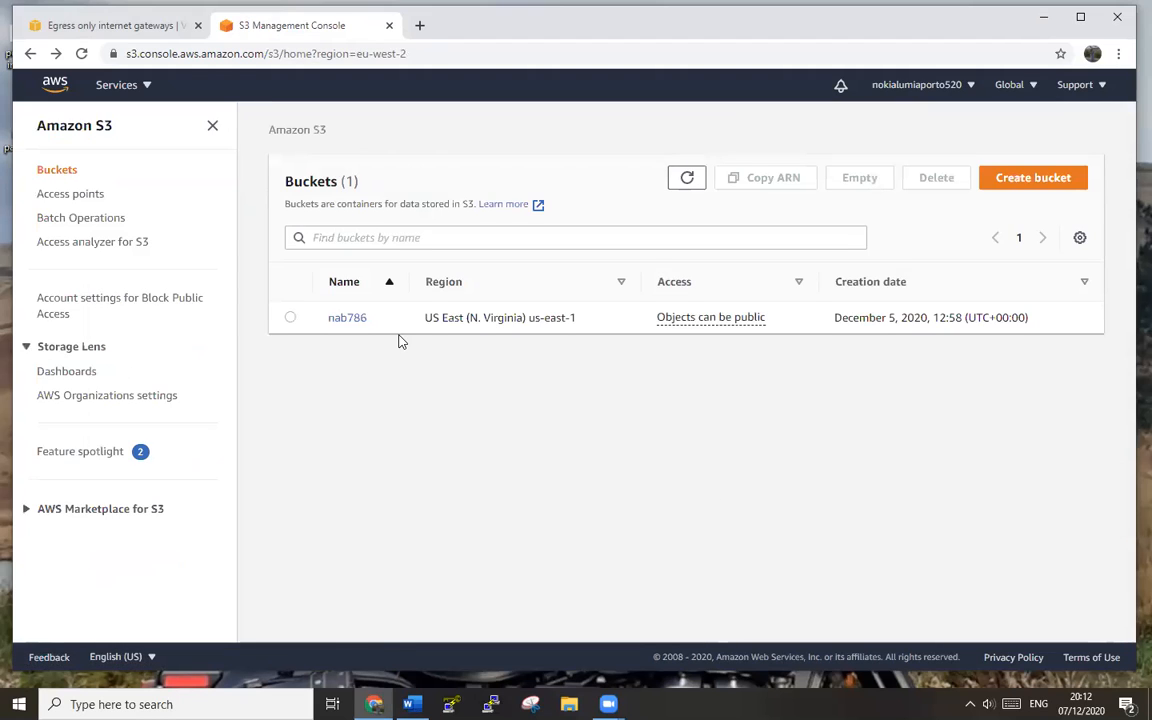
# - Inspect bucket nab786 and its Upload page, then return to Buckets and reopen Services
pyautogui.click(350, 318)
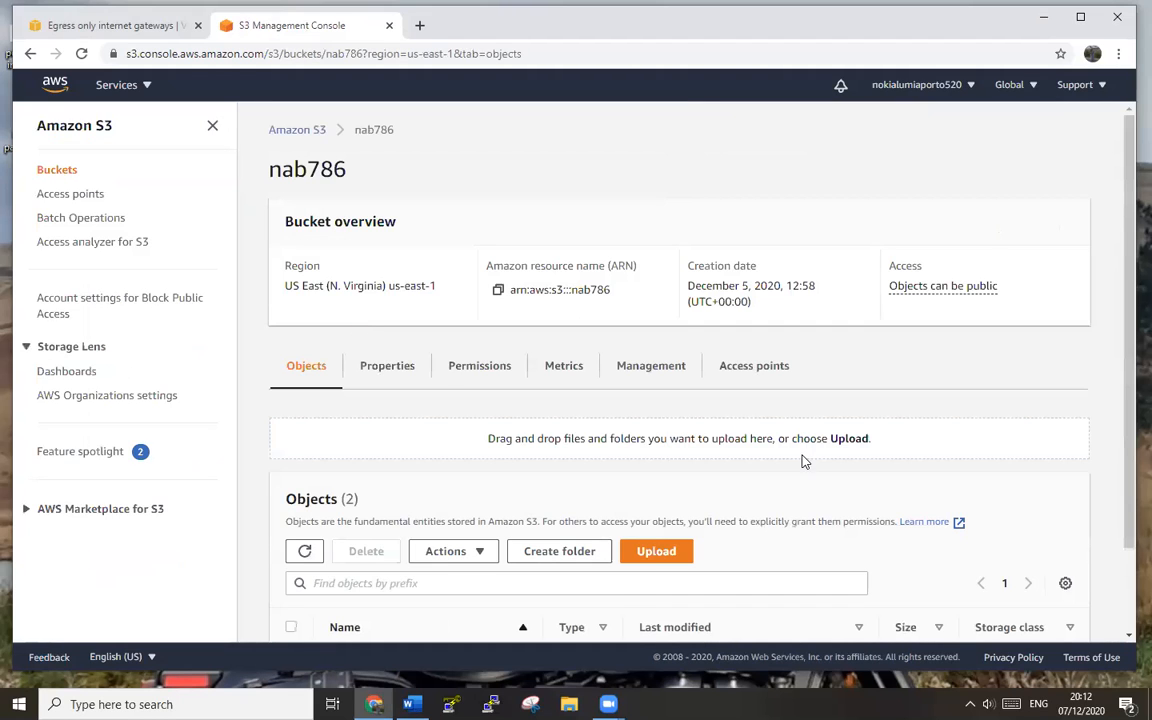
pyautogui.click(665, 555)
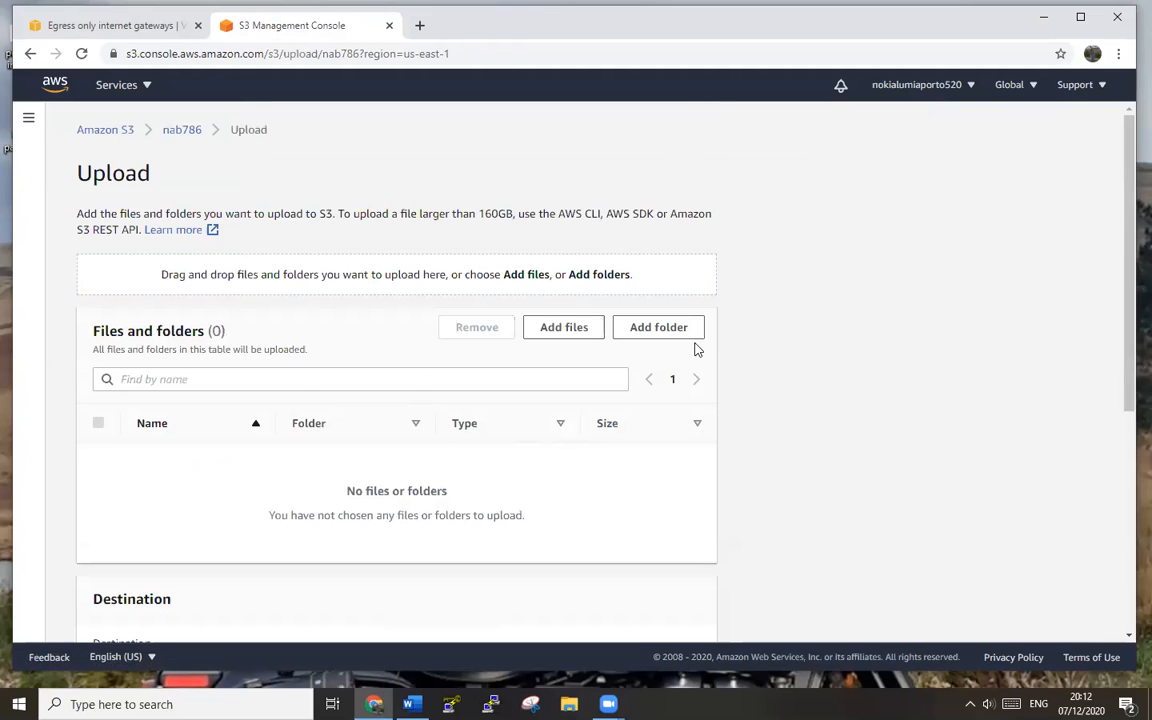
pyautogui.hotkey('alt', 'Left')
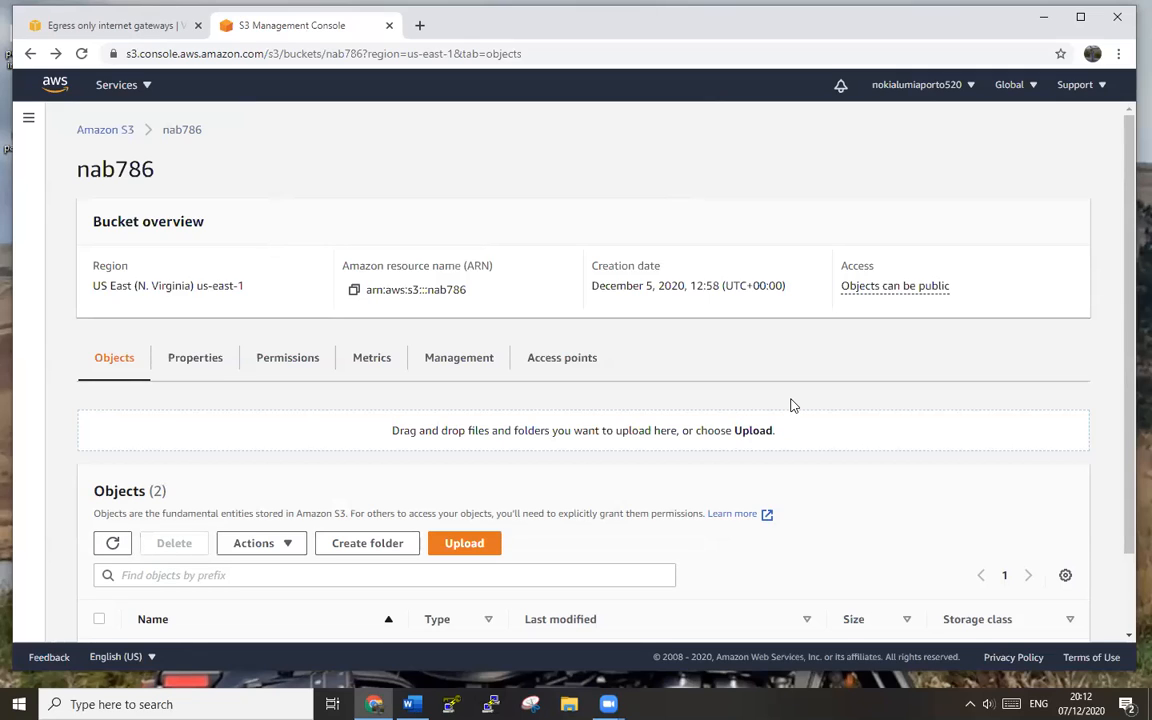
pyautogui.hotkey('alt', 'Left')
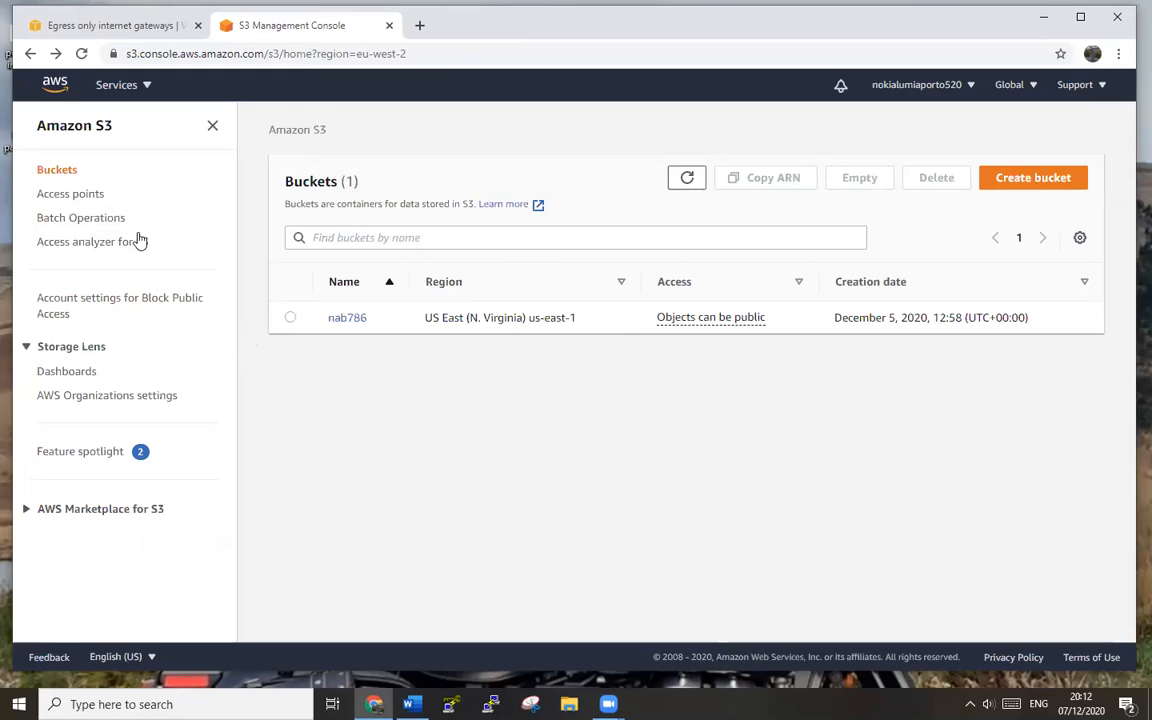
pyautogui.click(113, 86)
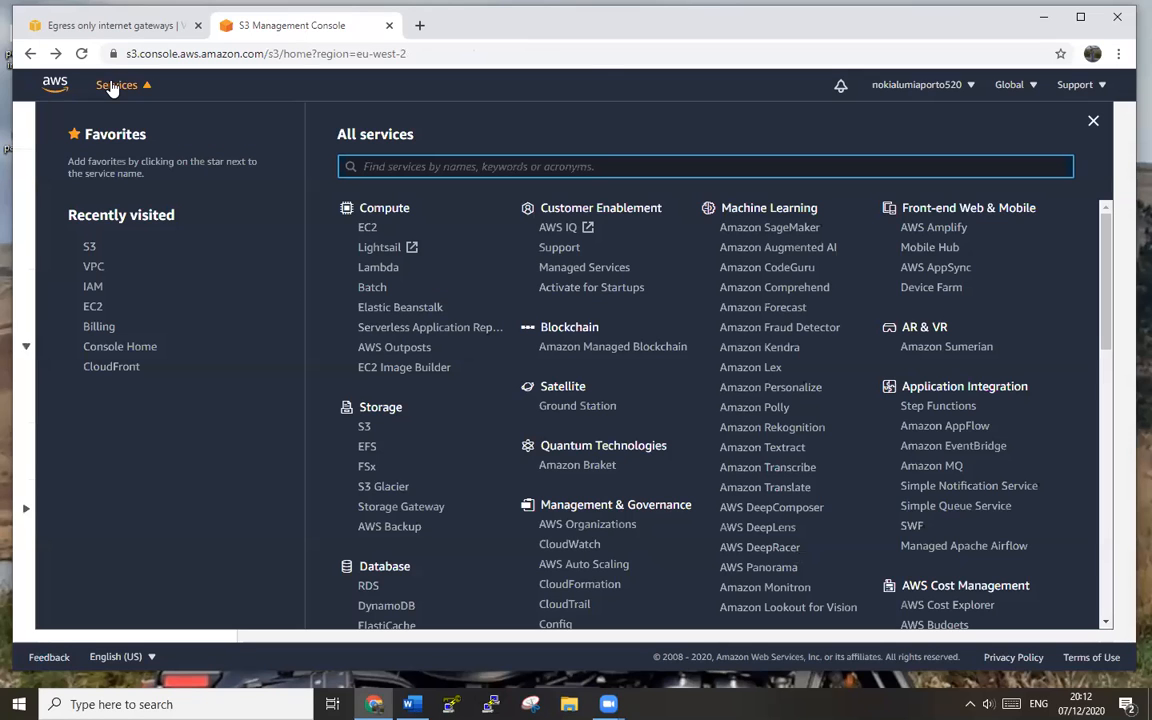
# - From EC2 Instances, launch a Windows Server 2019 Base t2.micro instance and reach instance details
pyautogui.click(94, 307)
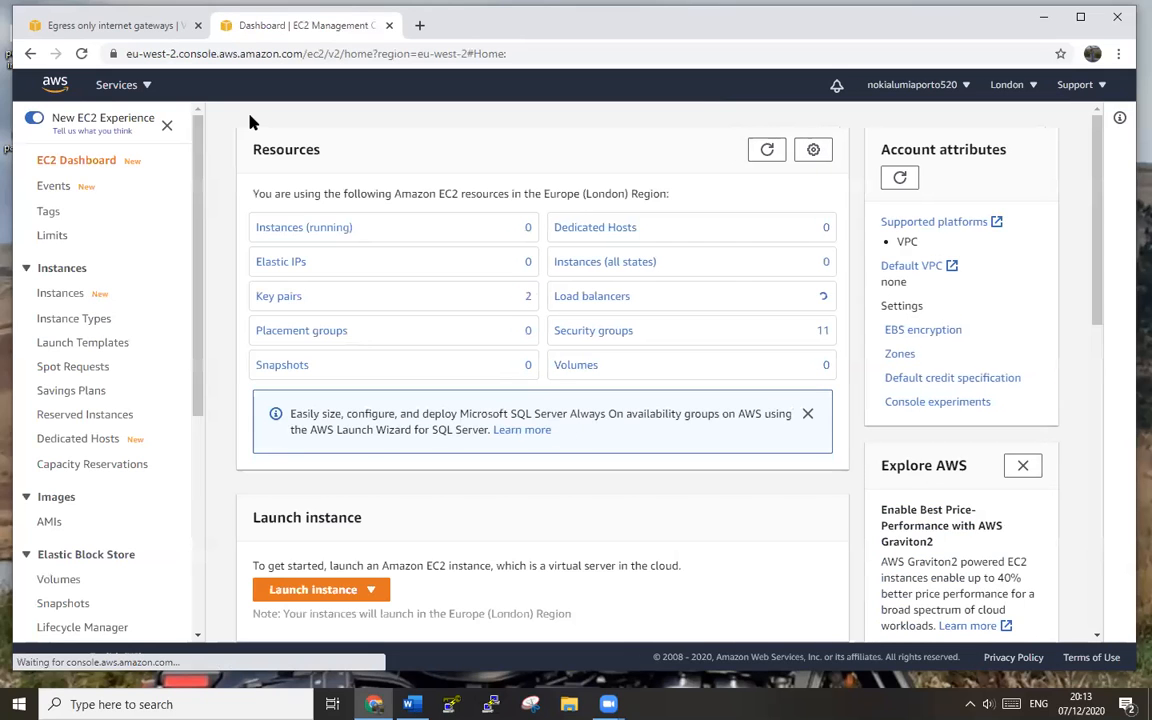
pyautogui.click(315, 232)
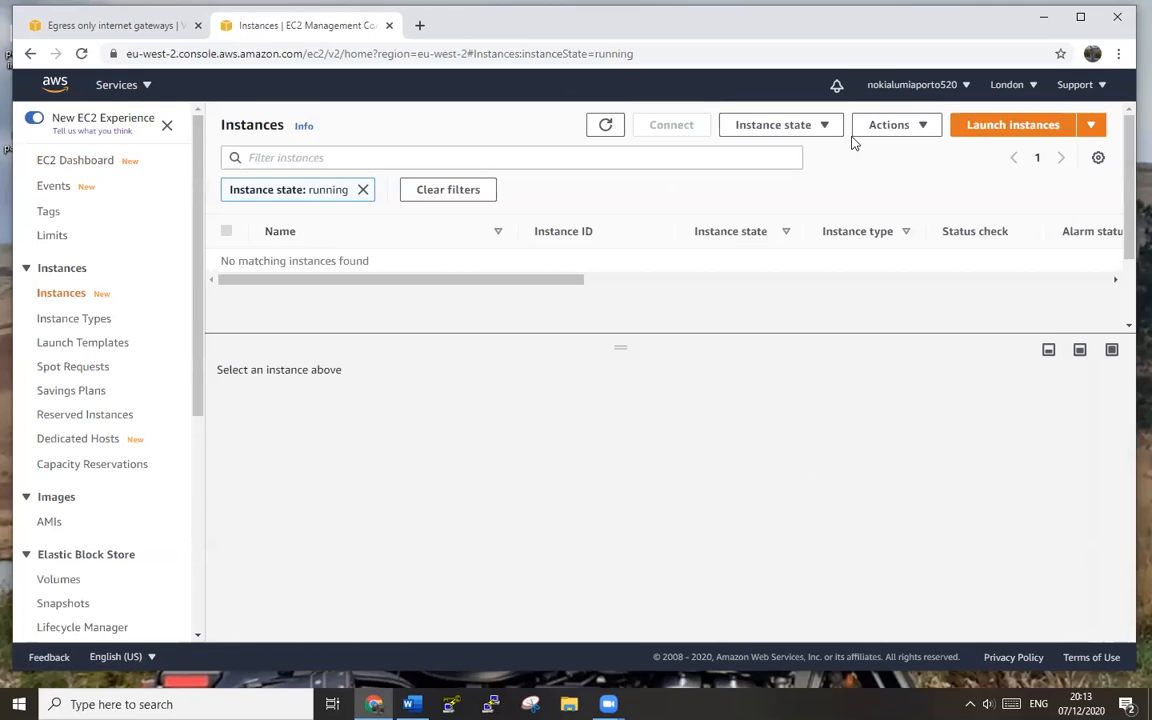
pyautogui.click(1036, 124)
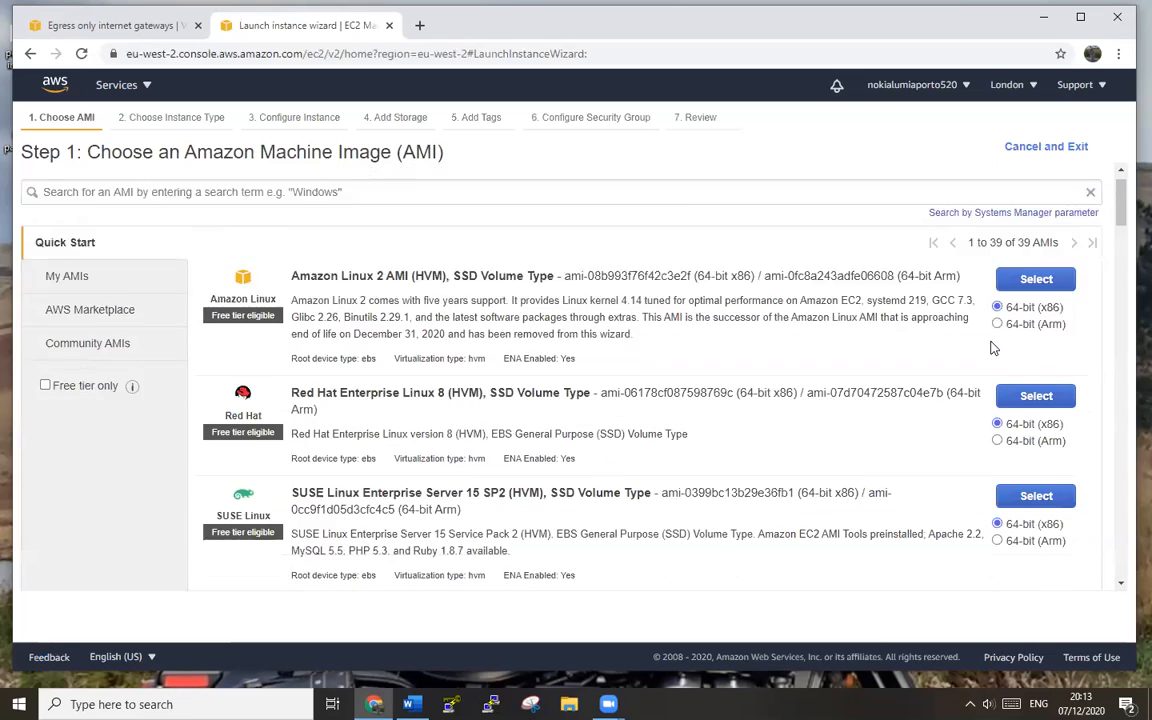
pyautogui.scroll(-3, 992, 330)
pyautogui.scroll(-1, 994, 345)
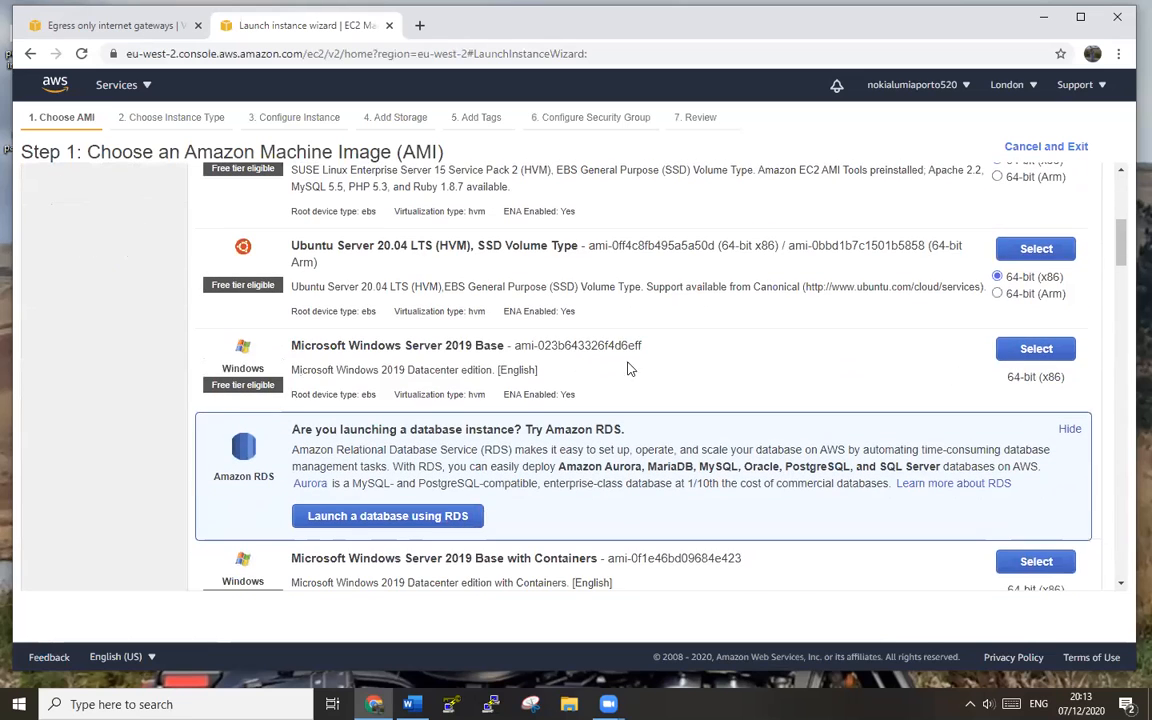
pyautogui.click(1058, 350)
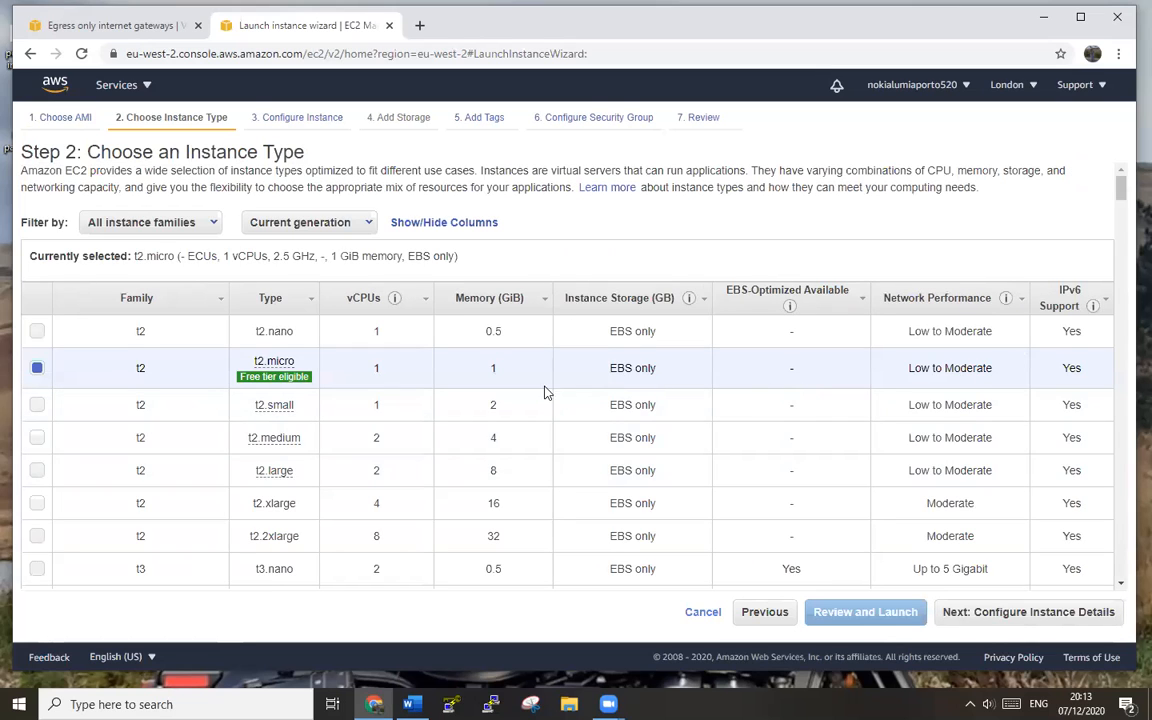
pyautogui.click(1036, 619)
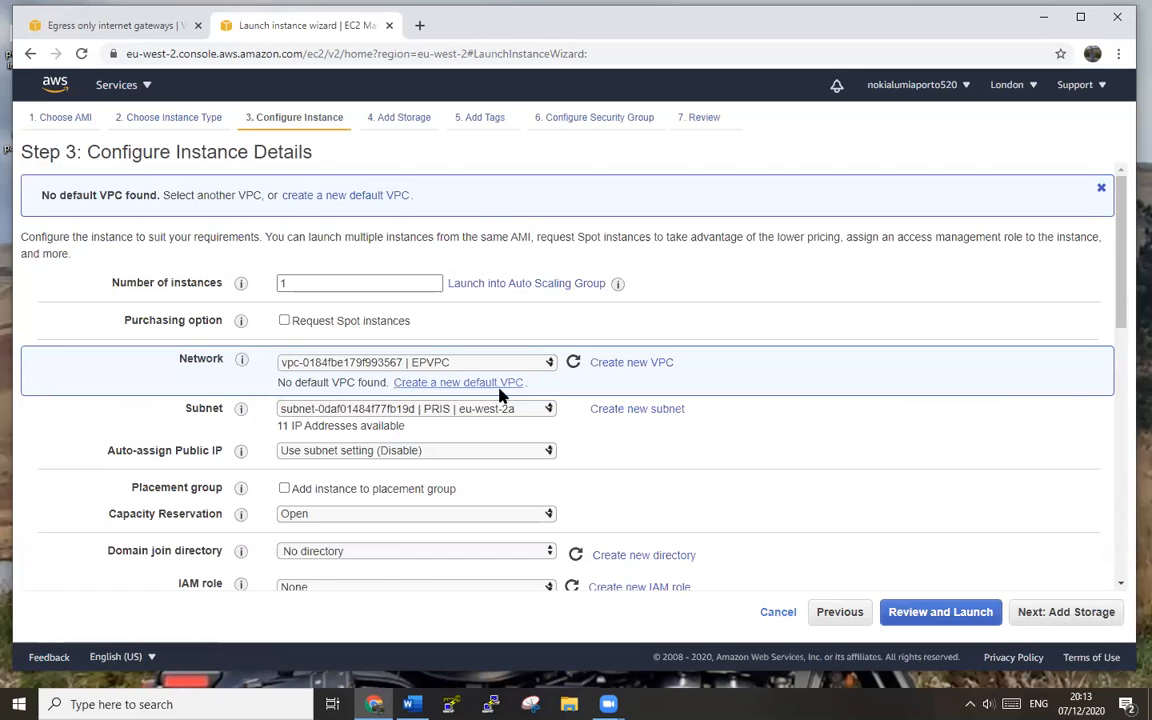
# - Place the instance in subnet PUBS with auto-assign public IP enabled
pyautogui.click(504, 411)
pyautogui.click(504, 438)
pyautogui.click(456, 451)
pyautogui.click(447, 481)
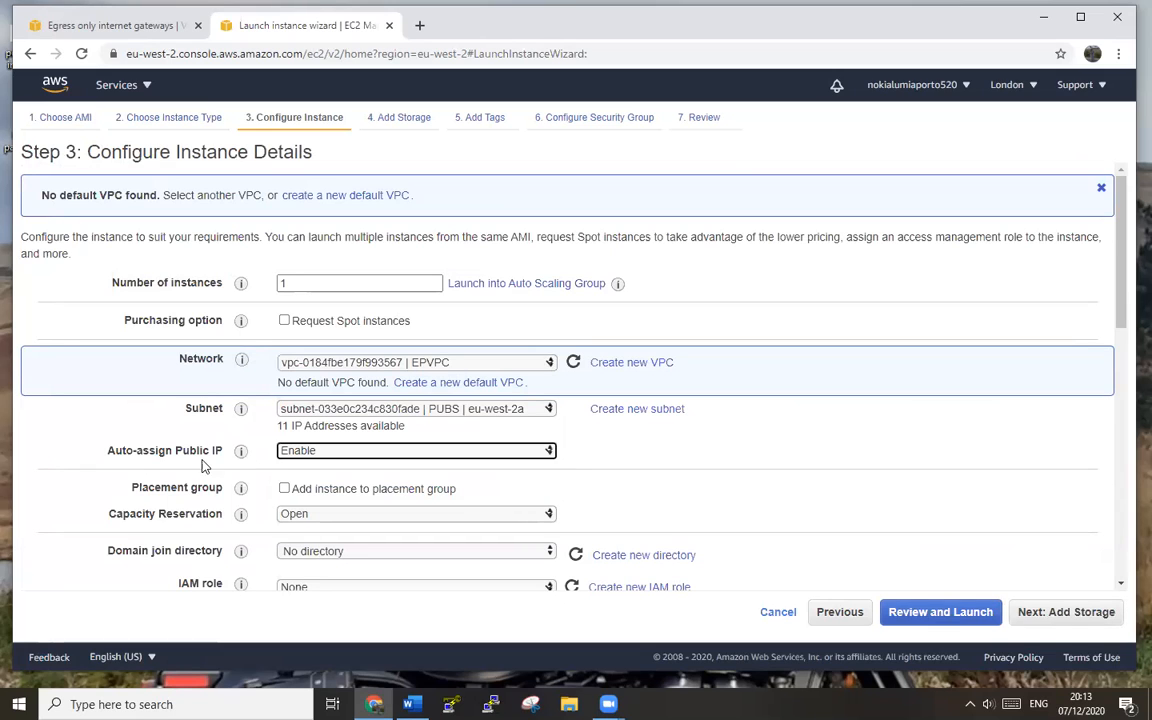
# - Attach the testuserrole IAM role, then switch to the tab with the services list
pyautogui.scroll(-10, 805, 488)
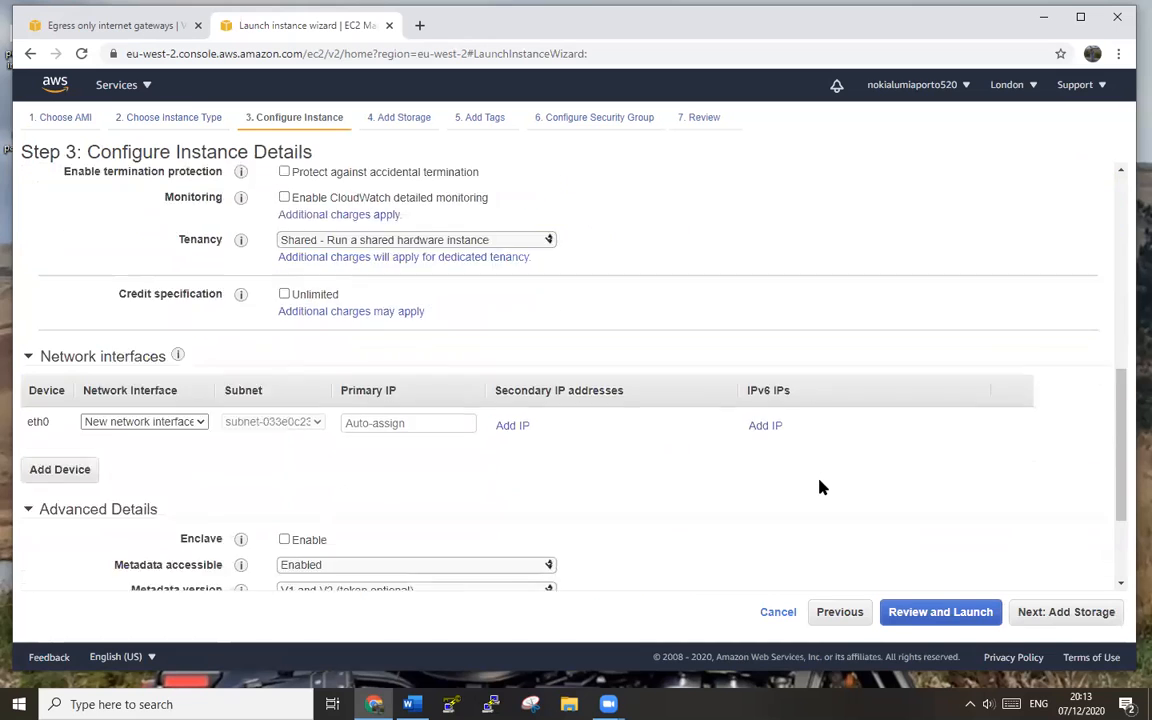
pyautogui.scroll(5, 820, 487)
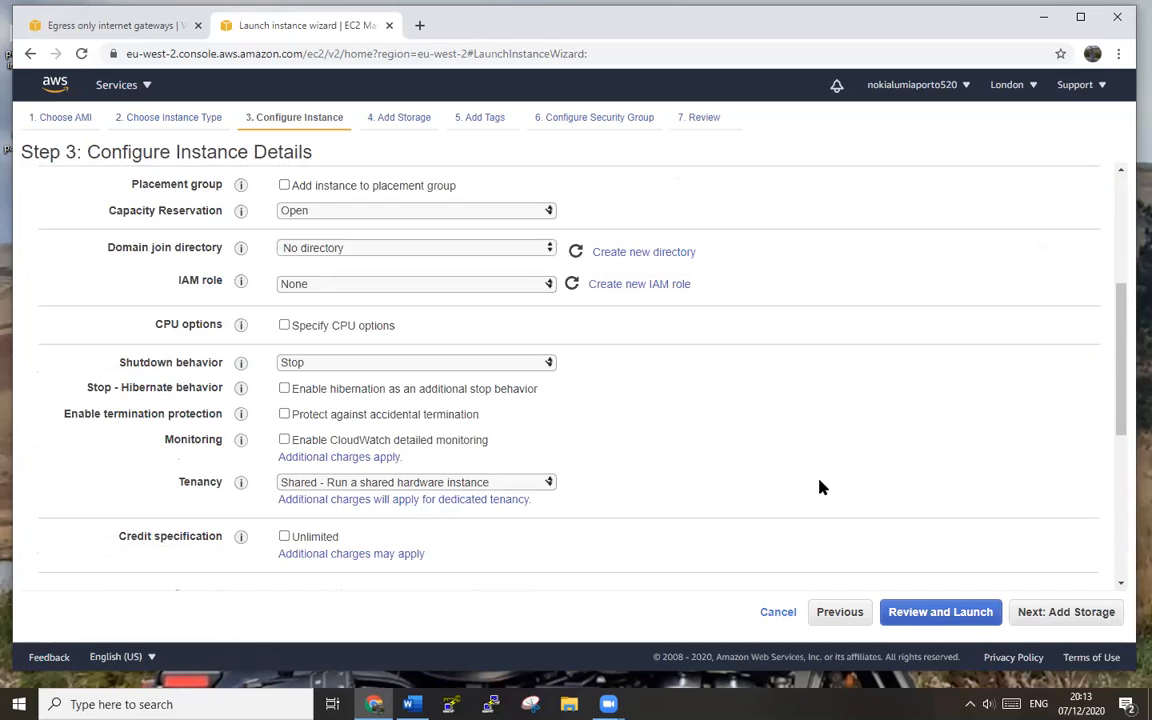
pyautogui.click(497, 285)
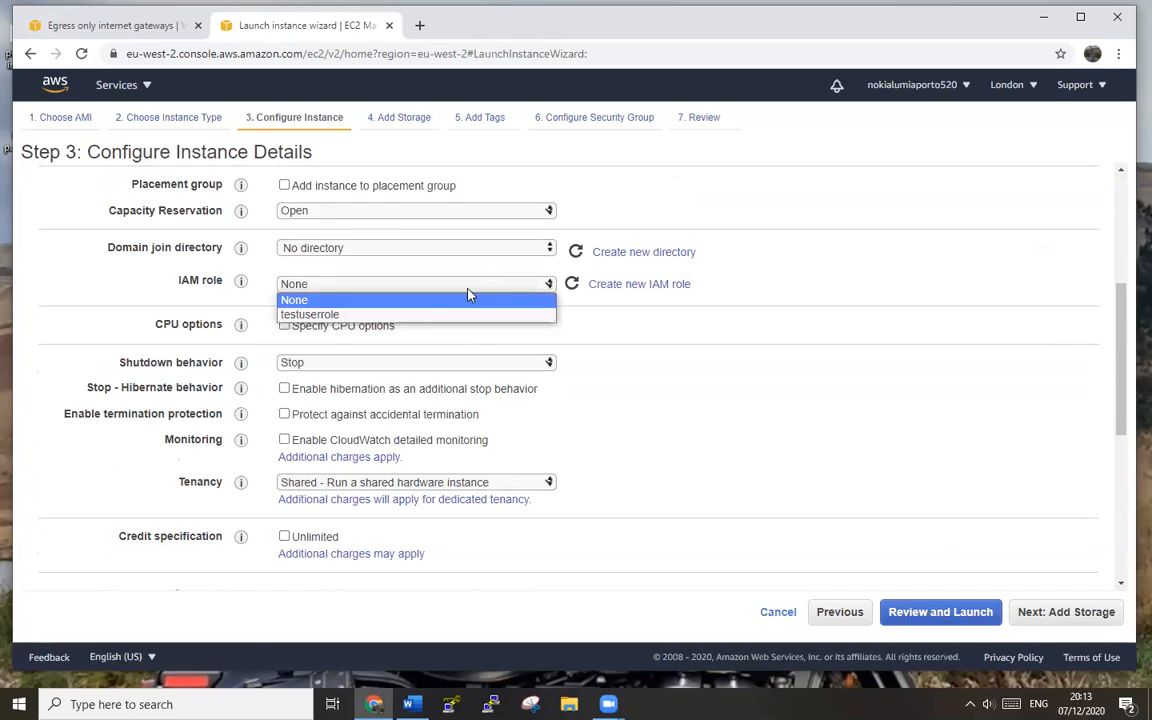
pyautogui.click(320, 315)
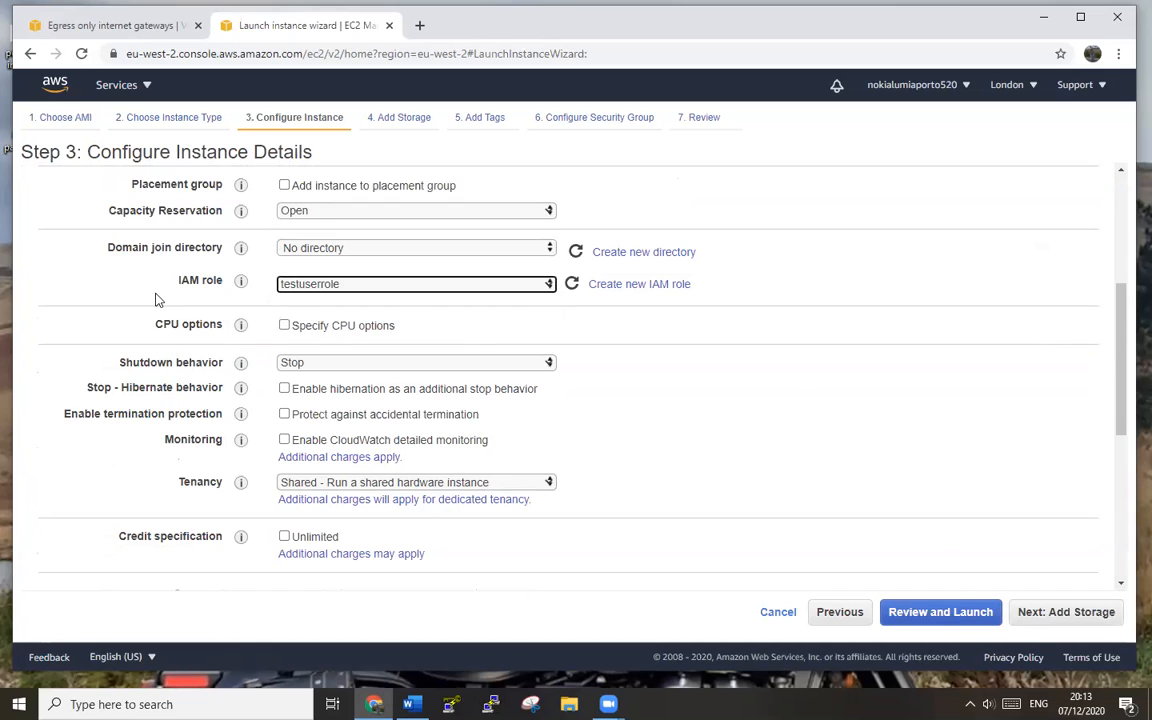
pyautogui.click(100, 28)
pyautogui.click(255, 22)
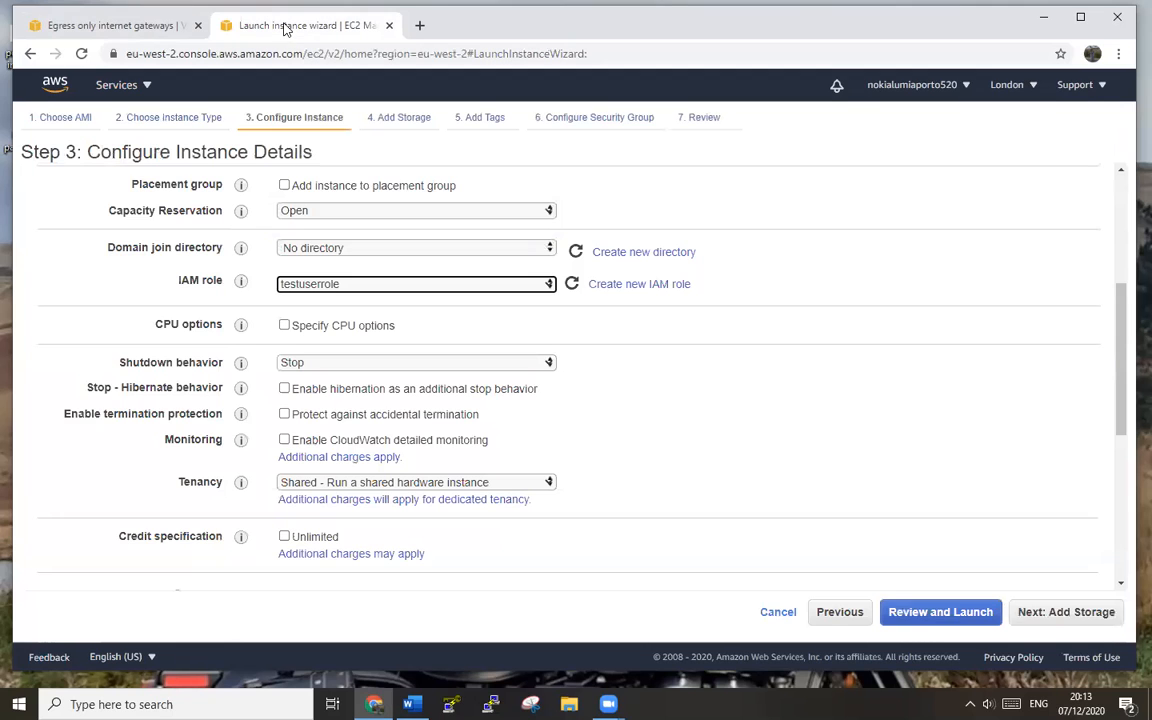
pyautogui.click(140, 27)
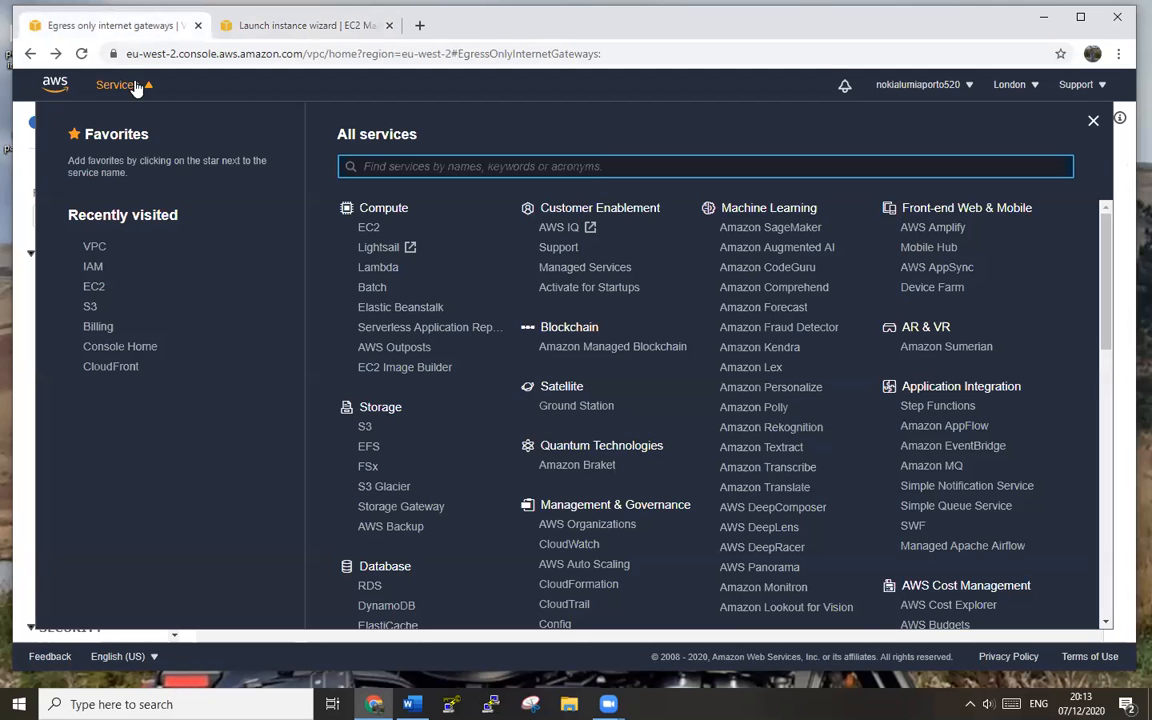
# - Open the IAM Roles list and find testuserrole trusted by EC2
pyautogui.click(91, 266)
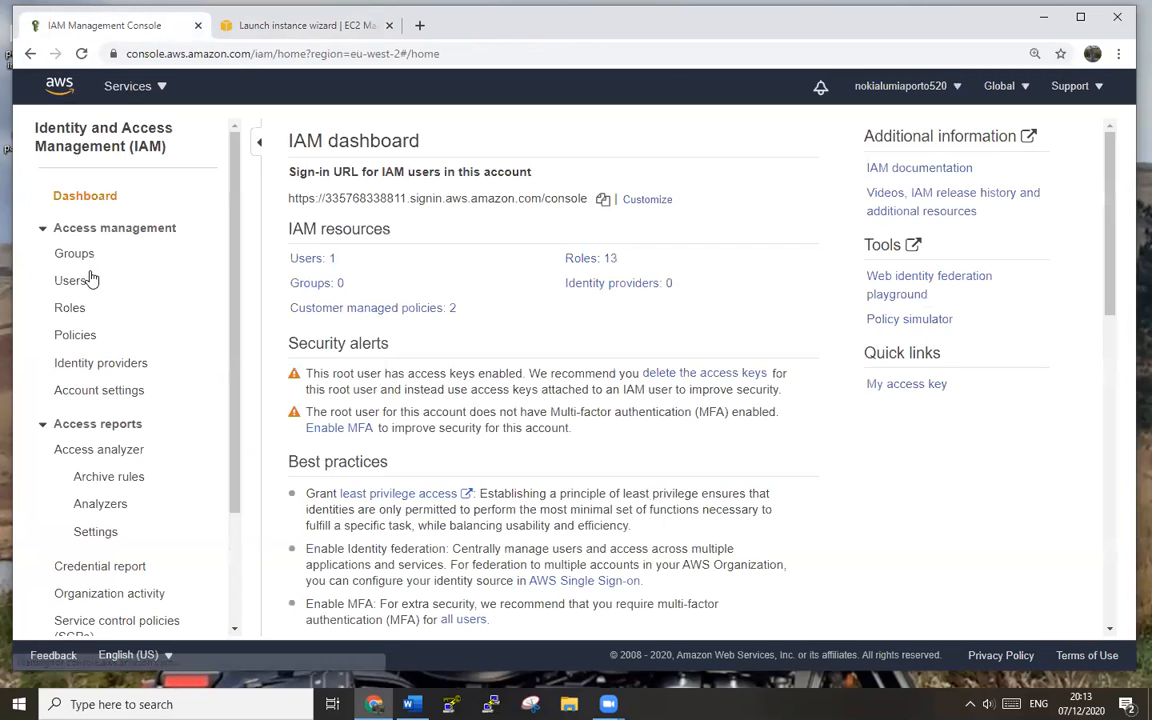
pyautogui.click(77, 309)
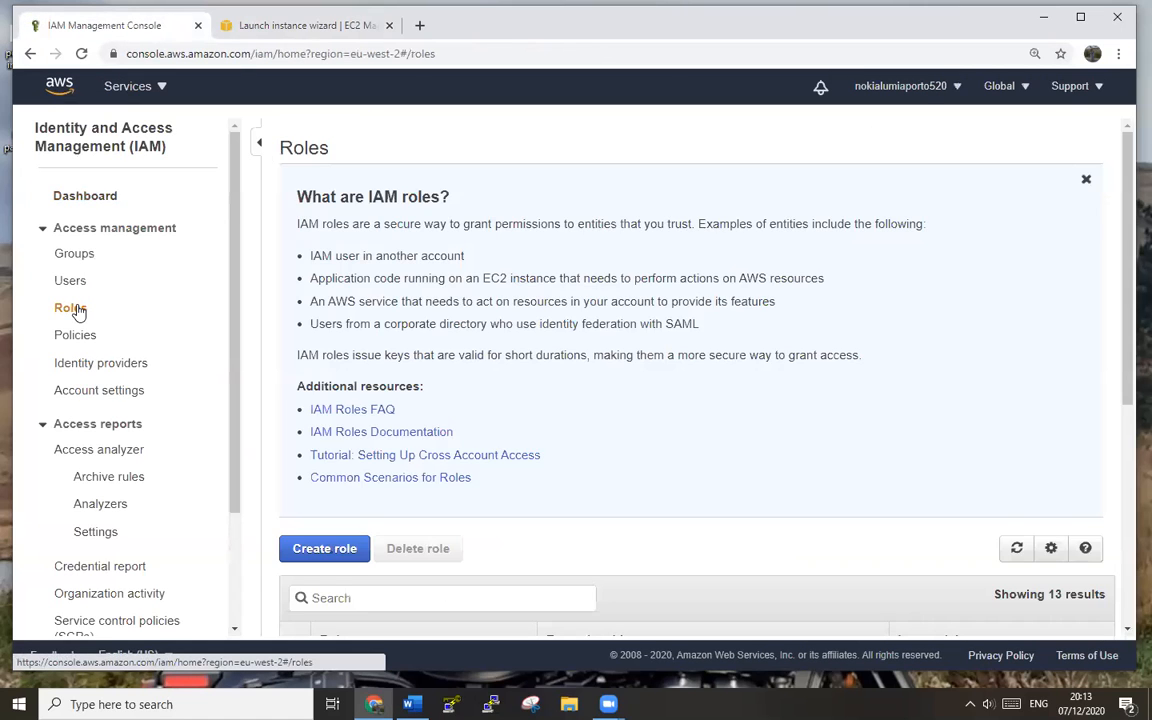
pyautogui.scroll(-3, 672, 530)
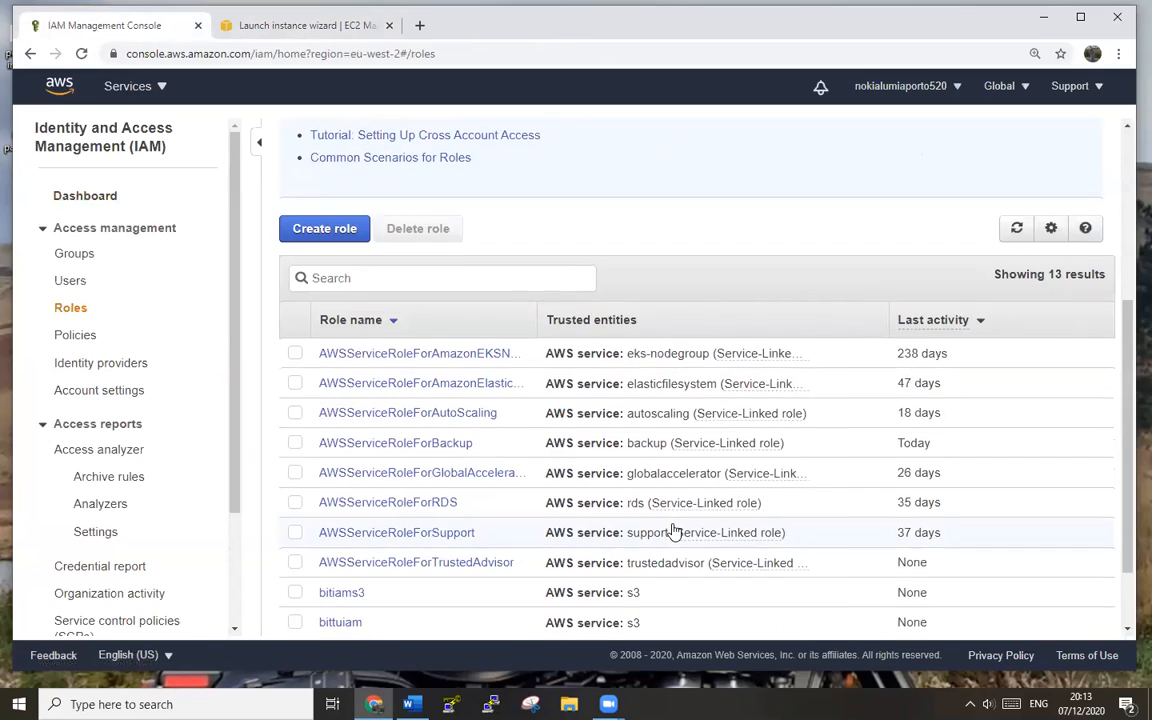
pyautogui.scroll(-2, 674, 531)
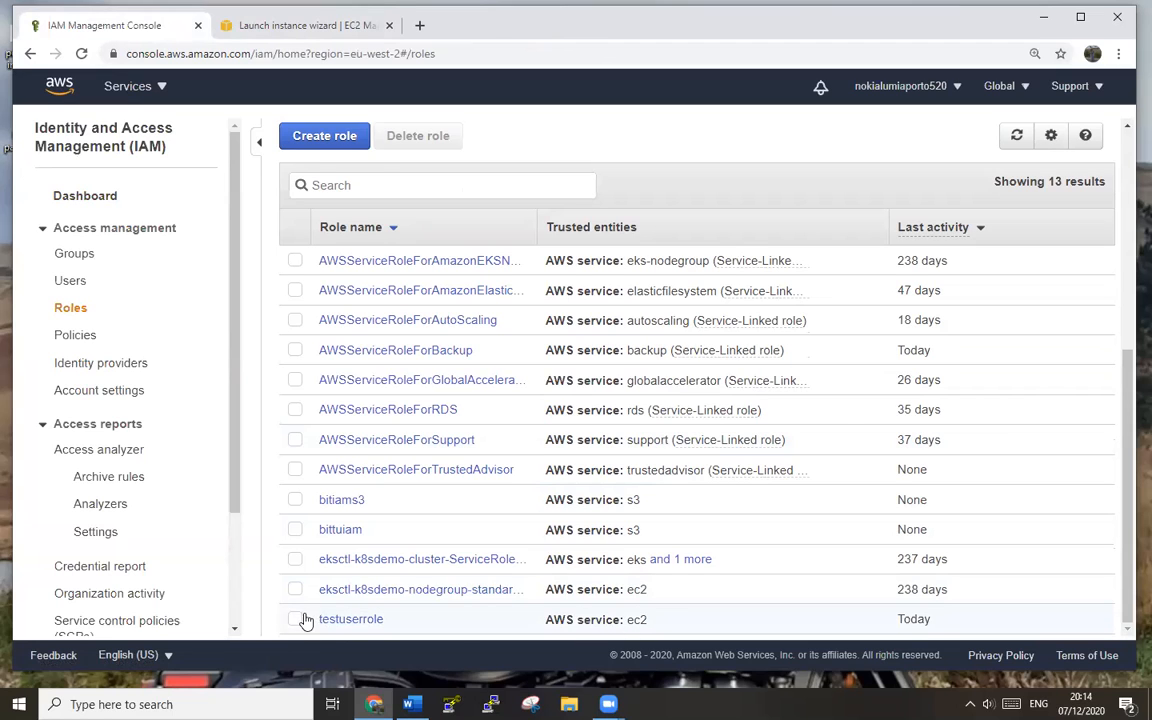
# - Preview the Create role page, cancel back to Roles, and return to the launch wizard
pyautogui.click(320, 133)
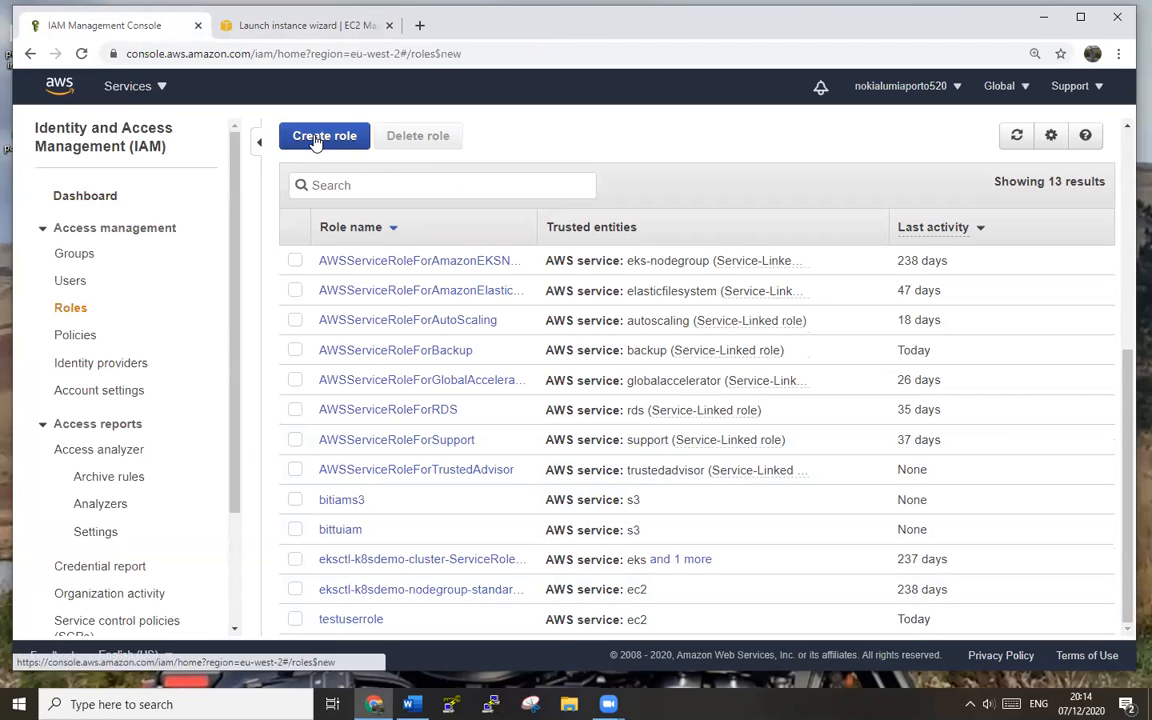
pyautogui.scroll(-1, 398, 300)
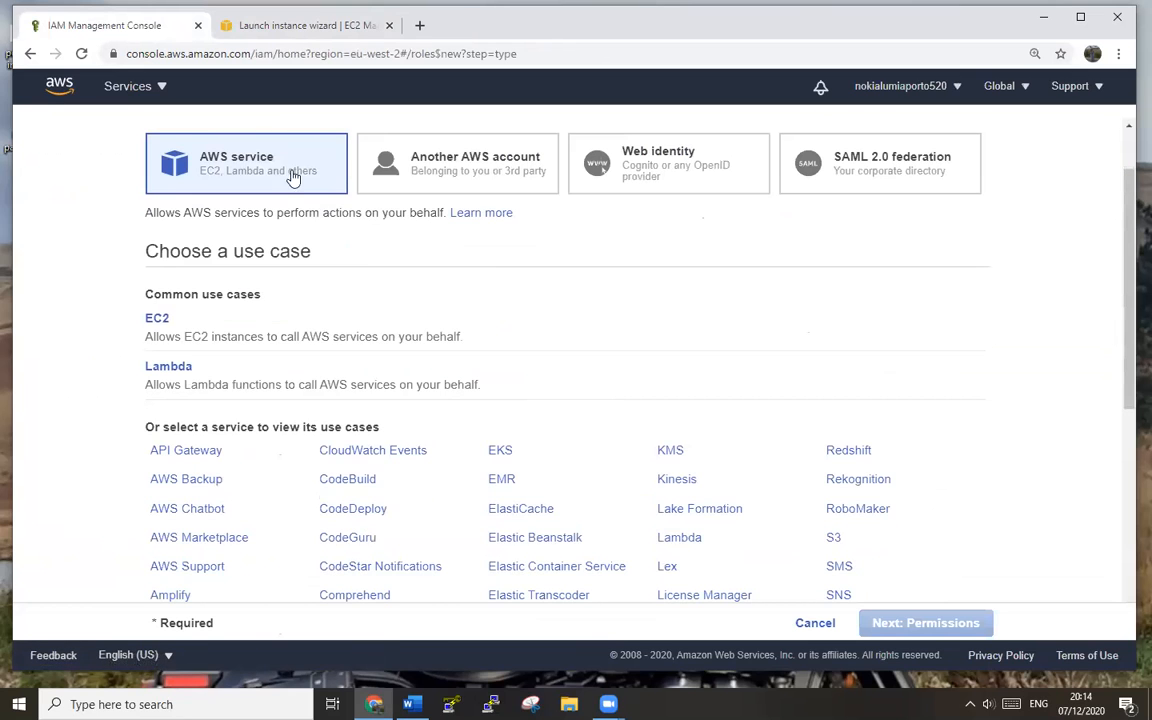
pyautogui.scroll(-5, 615, 455)
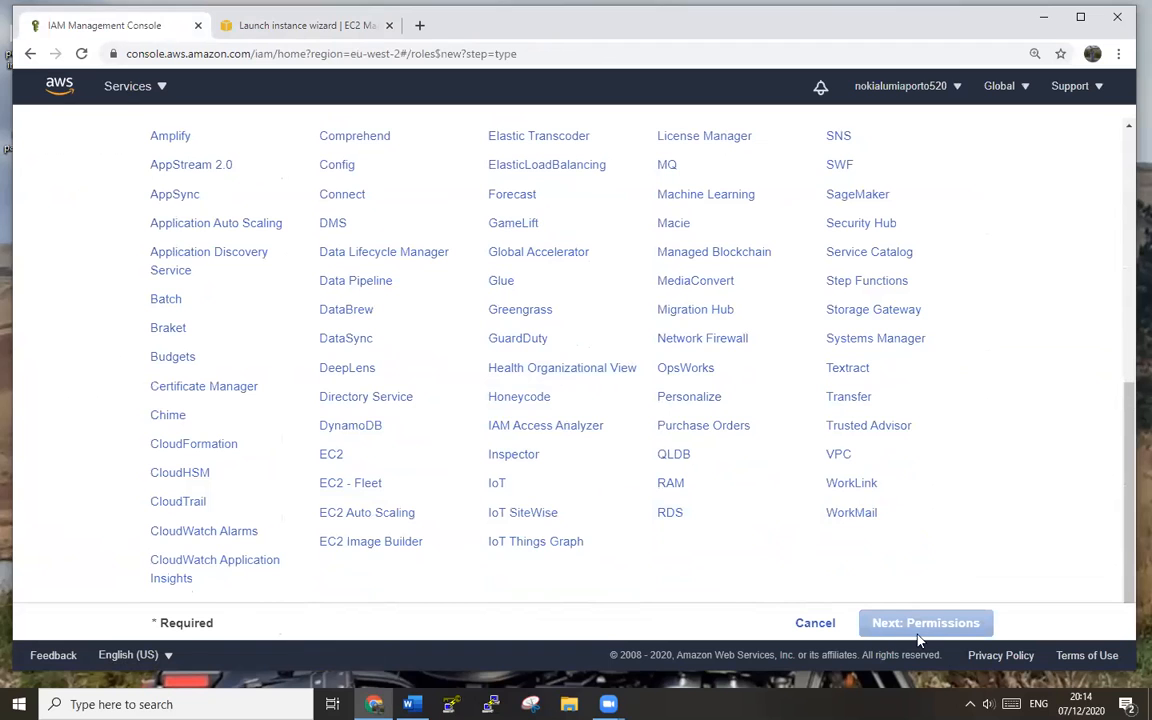
pyautogui.scroll(3, 966, 551)
pyautogui.scroll(2, 966, 551)
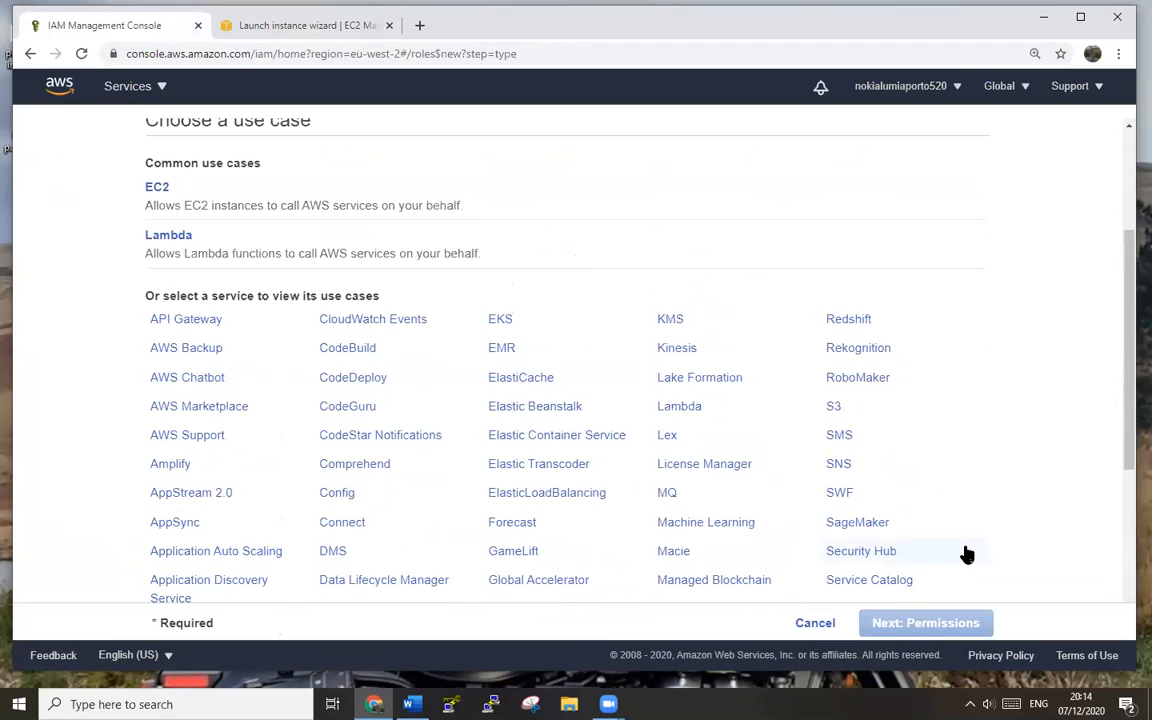
pyautogui.click(815, 623)
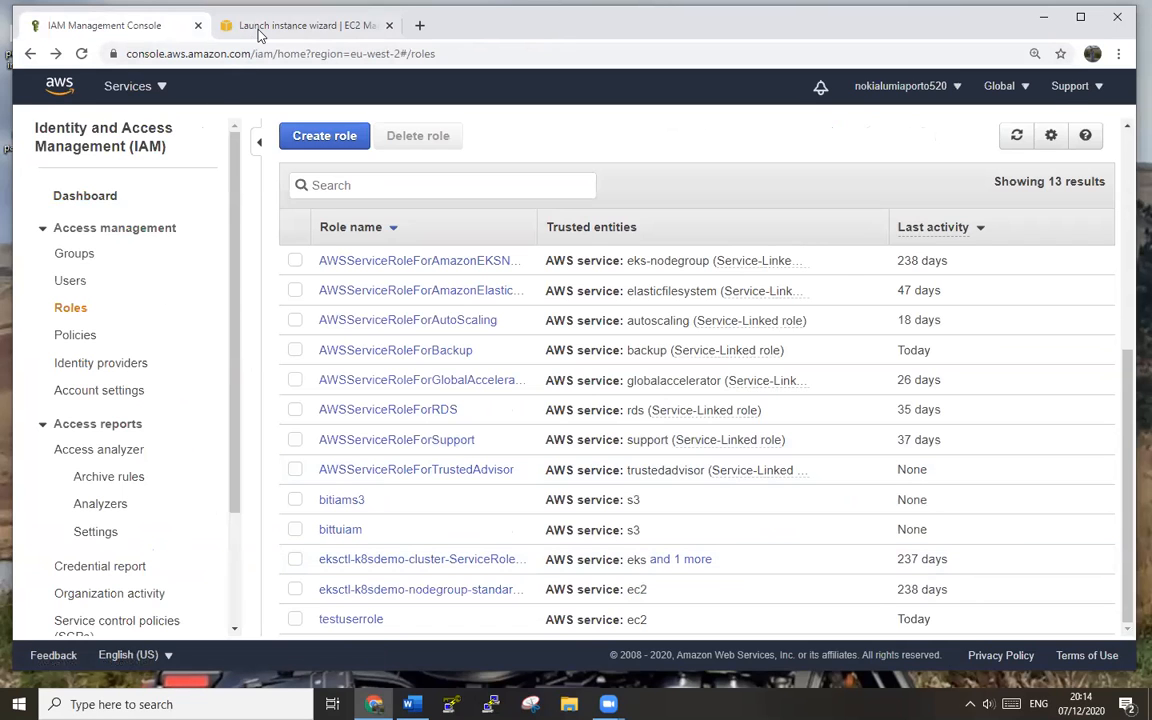
pyautogui.click(262, 33)
# - Advance past storage and tags with default settings to the security group step
pyautogui.click(712, 435)
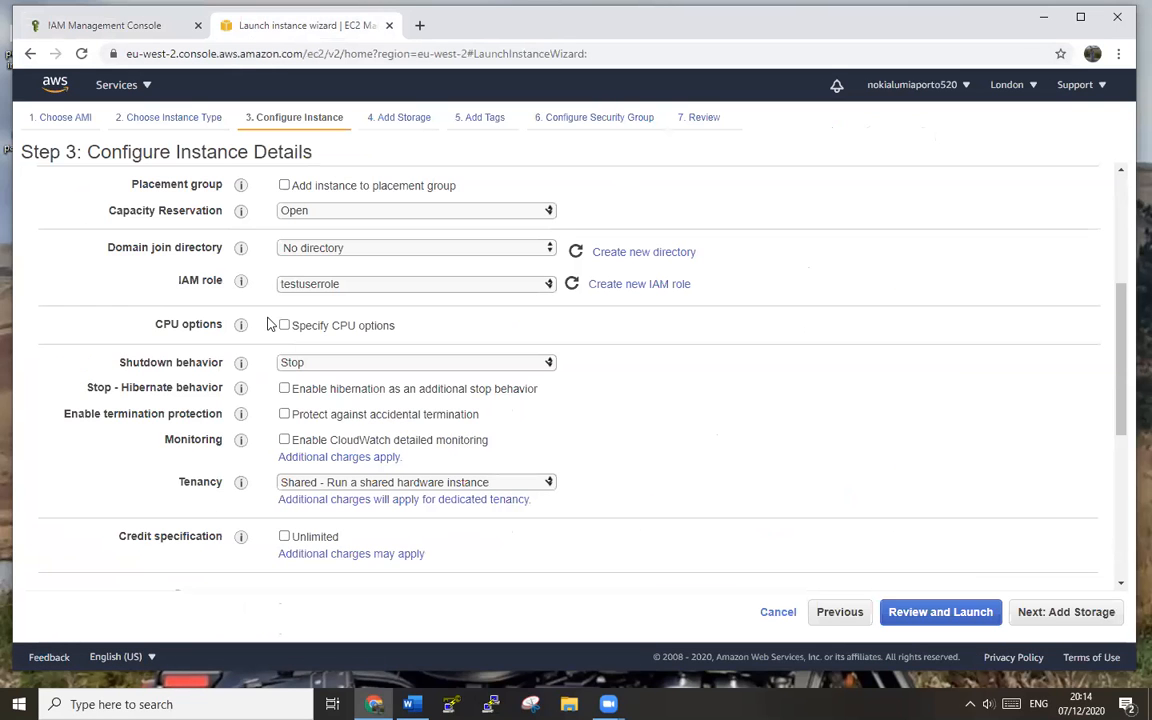
pyautogui.scroll(-2, 603, 476)
pyautogui.scroll(-1, 676, 499)
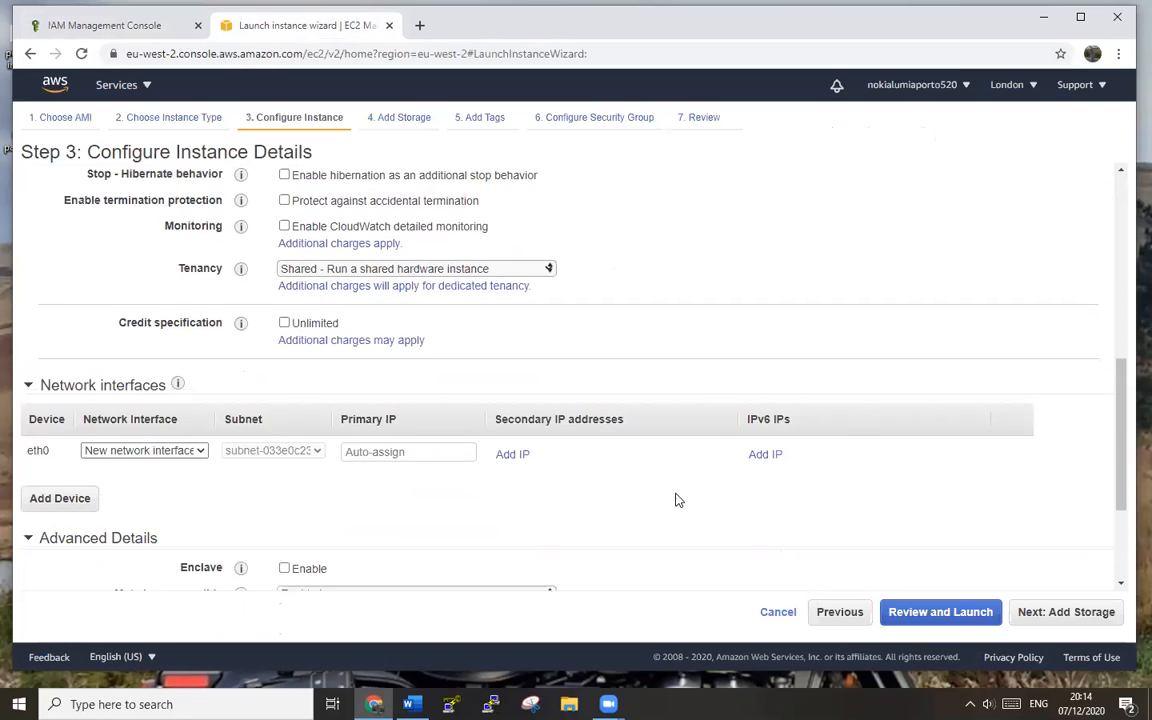
pyautogui.scroll(-2, 676, 499)
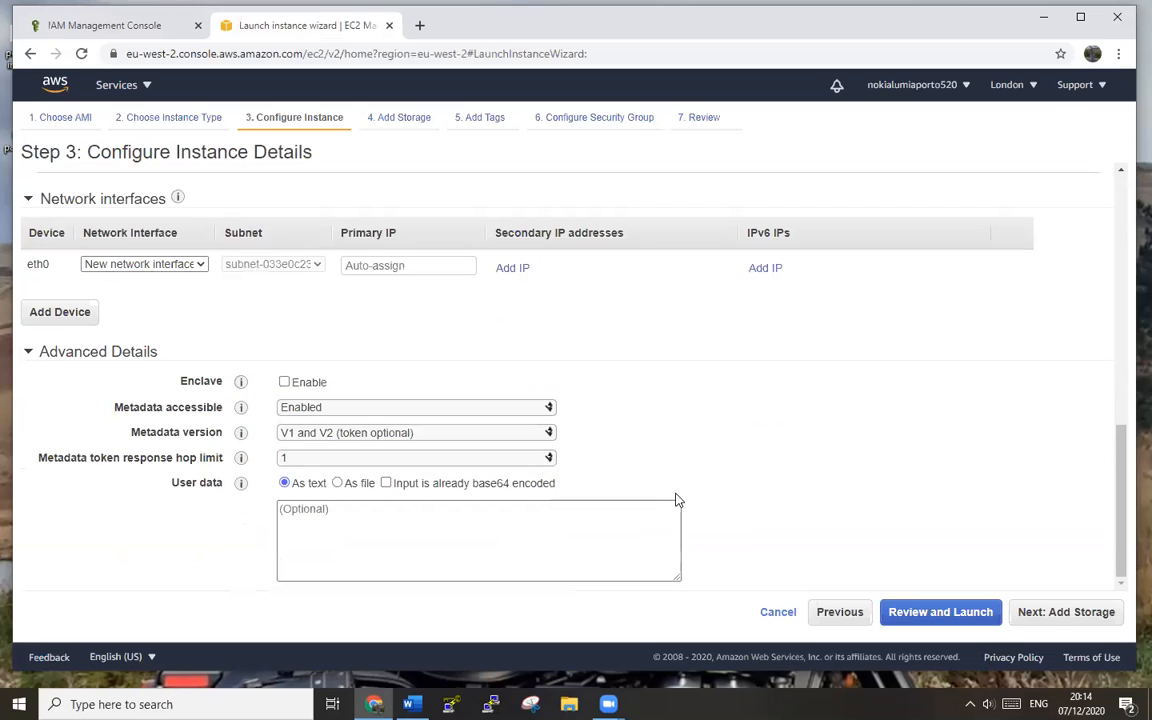
pyautogui.click(1056, 620)
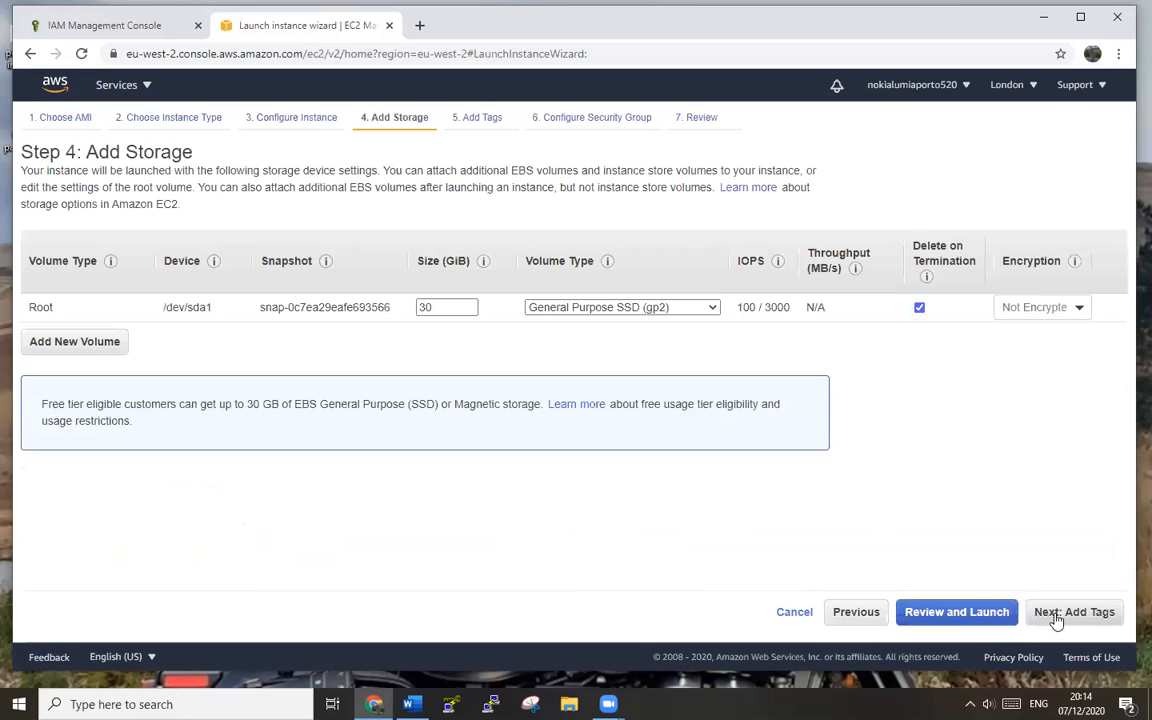
pyautogui.click(1056, 620)
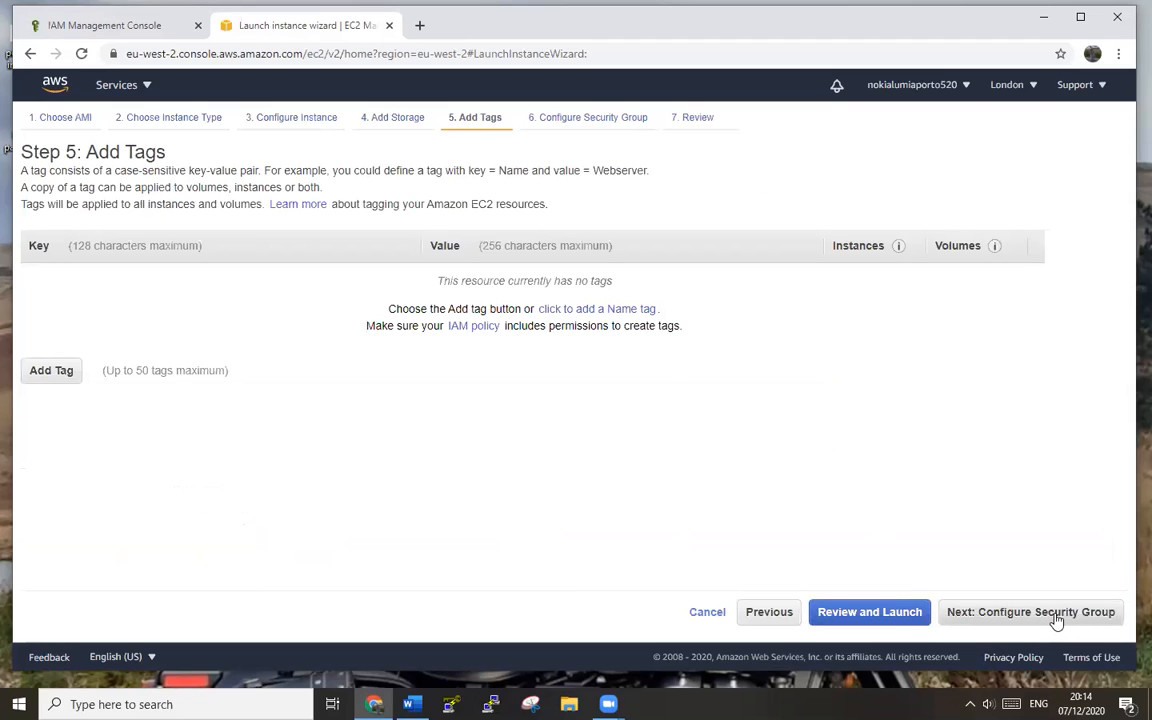
pyautogui.click(1056, 620)
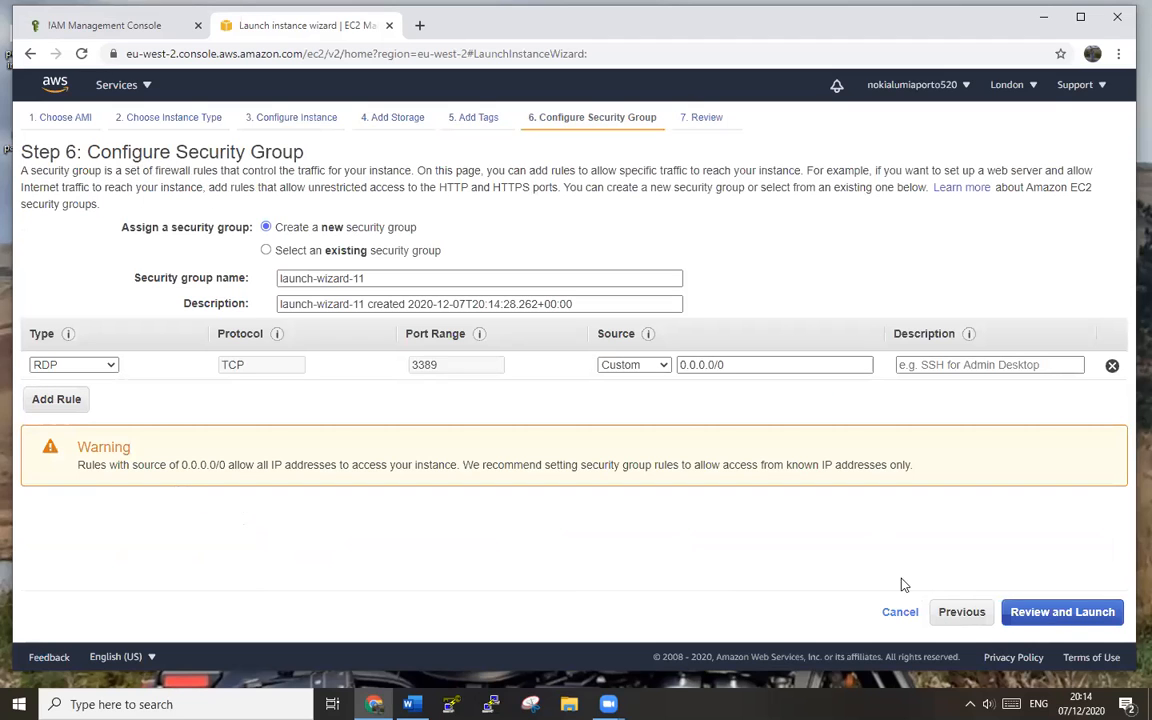
# - Allow RDP from anywhere, review the settings and start the launch
pyautogui.click(656, 367)
pyautogui.click(625, 391)
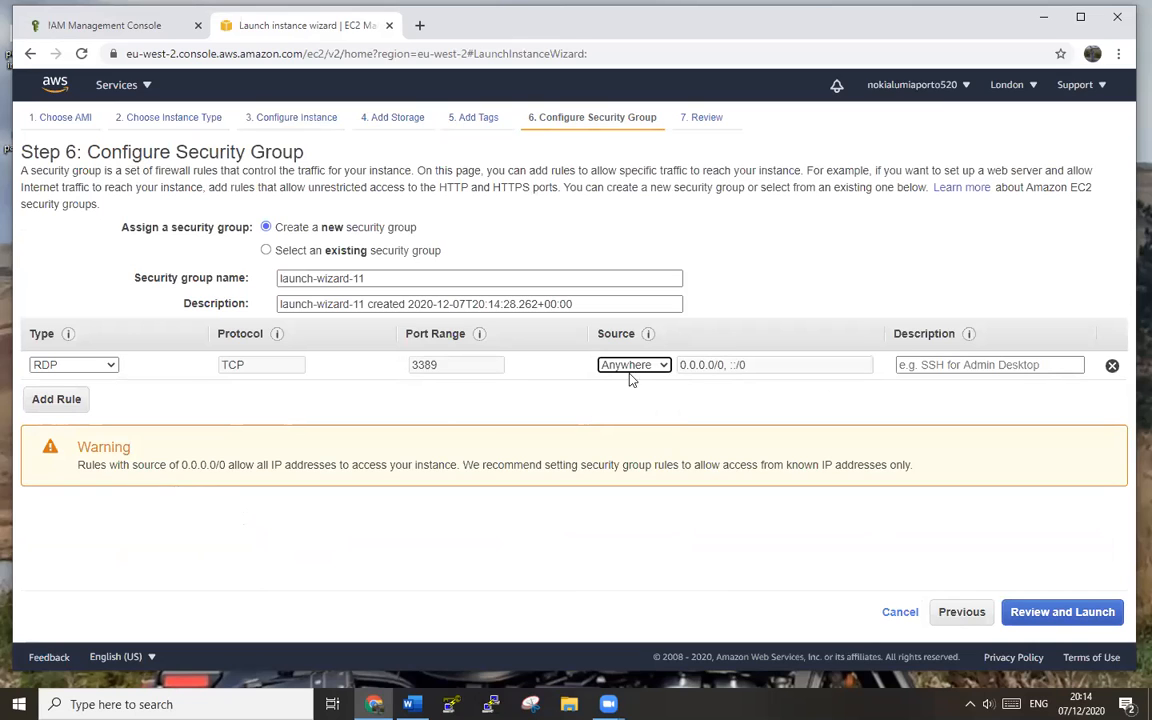
pyautogui.click(1040, 618)
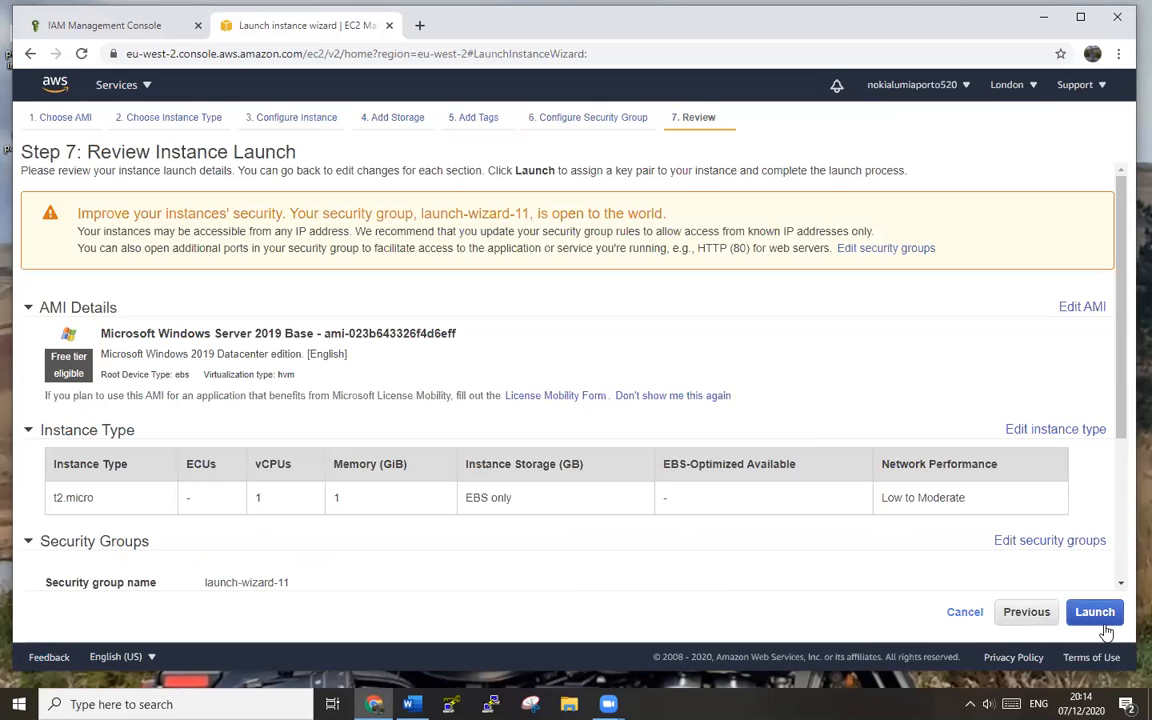
pyautogui.click(1099, 613)
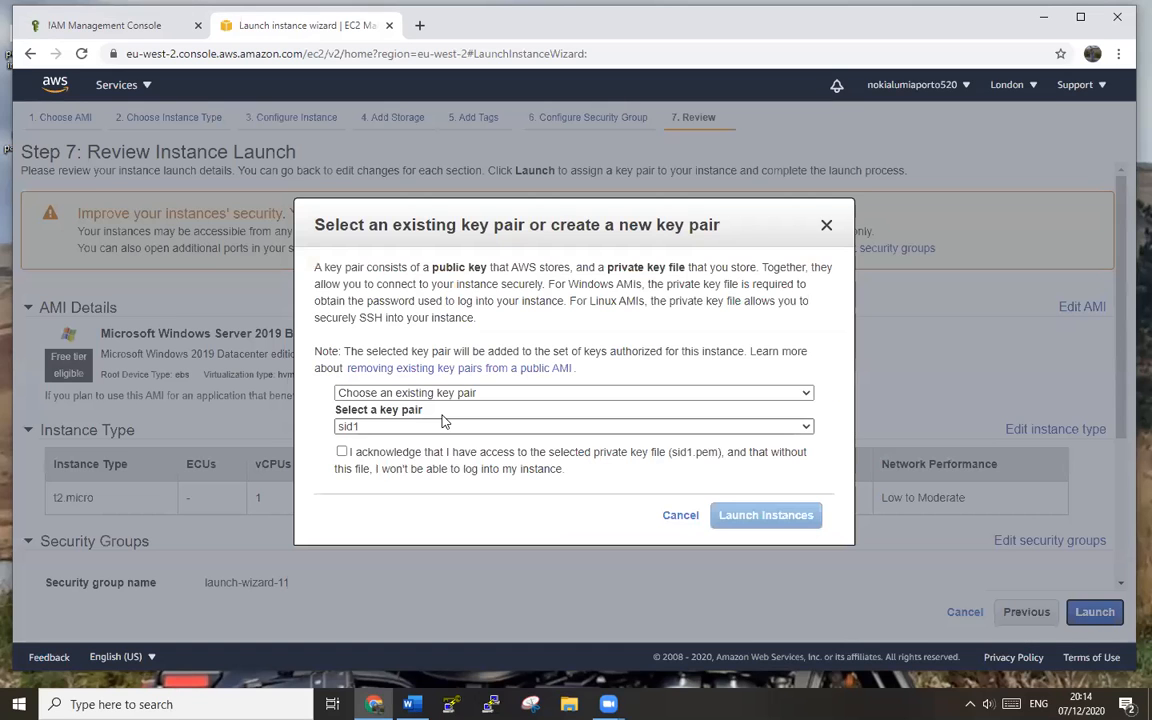
# - Launch with the existing sid1 key pair and open the EC2 Instances list
pyautogui.click(800, 396)
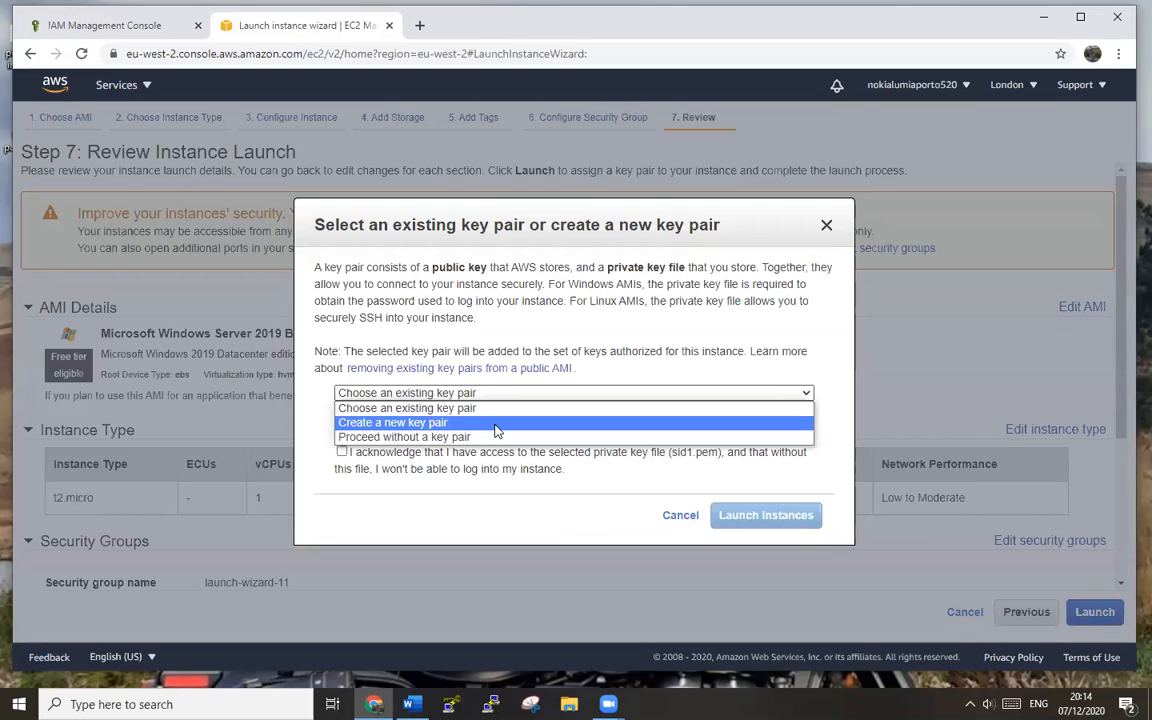
pyautogui.click(400, 407)
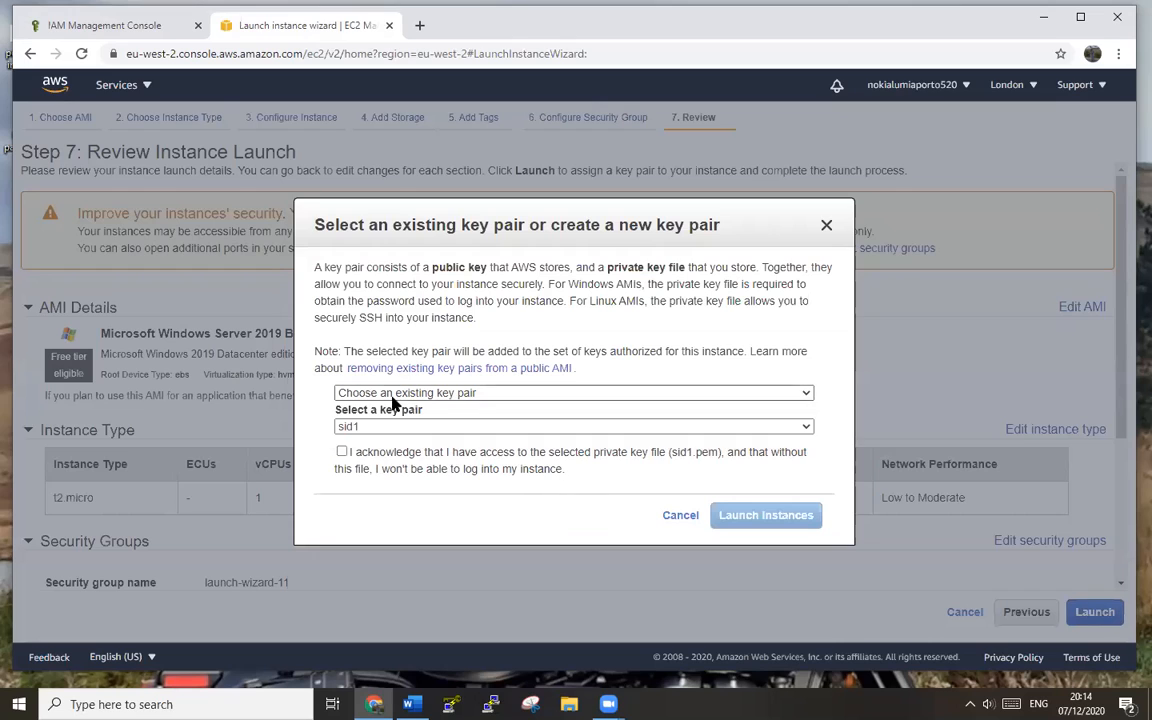
pyautogui.click(342, 452)
pyautogui.click(785, 519)
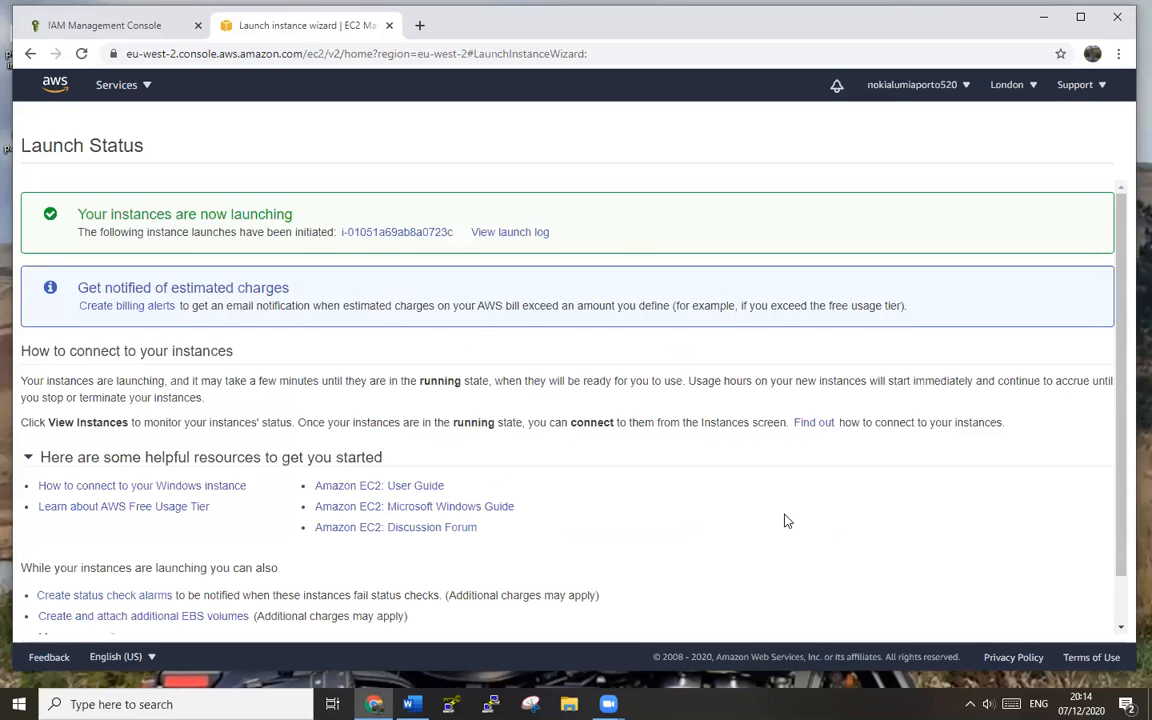
pyautogui.scroll(-1, 786, 519)
pyautogui.click(1054, 624)
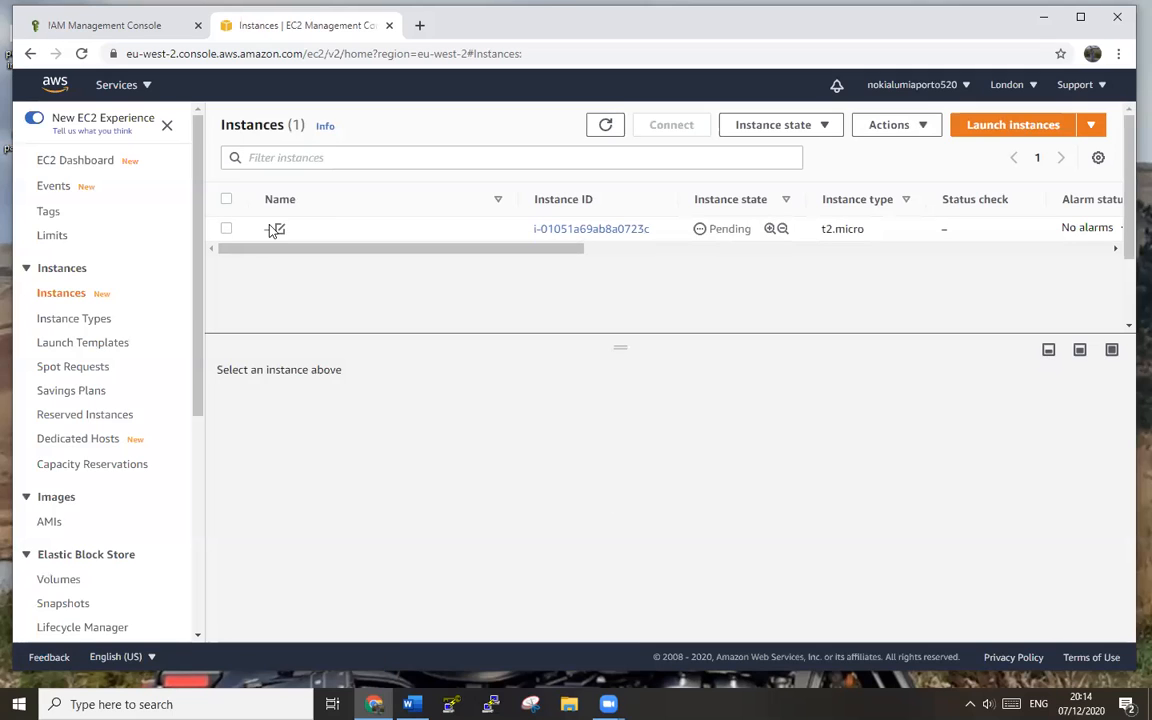
# - Rename the newly launched instance to PUBEC2
pyautogui.click(279, 229)
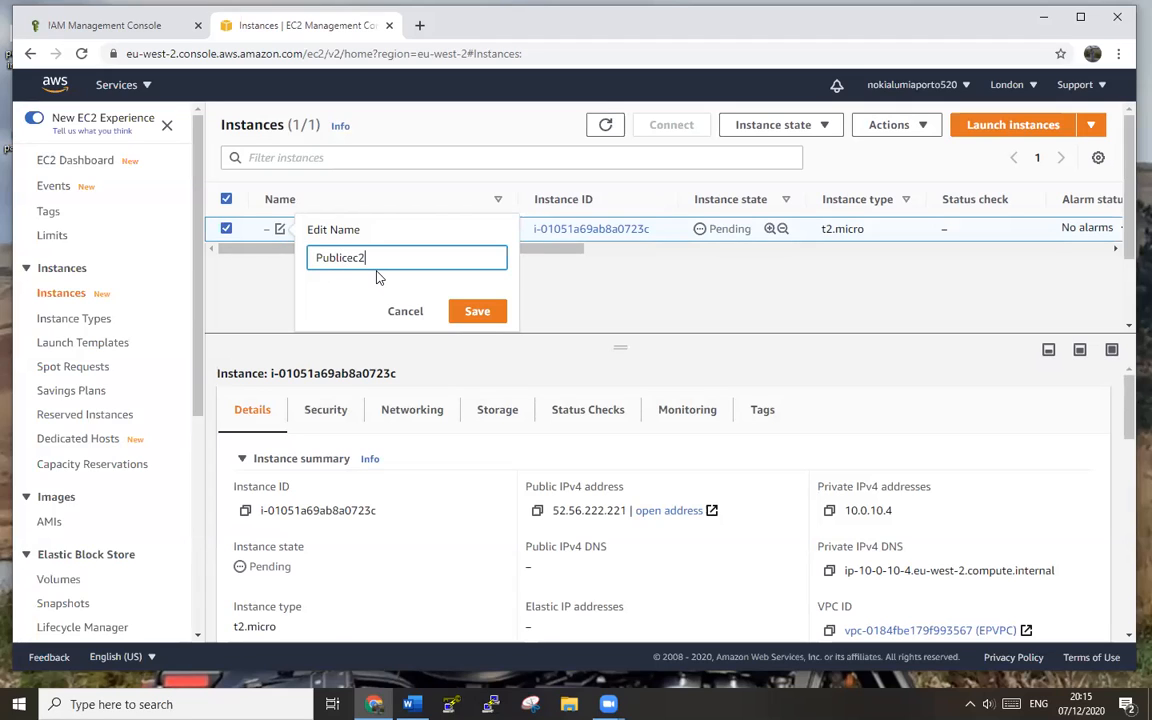
pyautogui.click(477, 311)
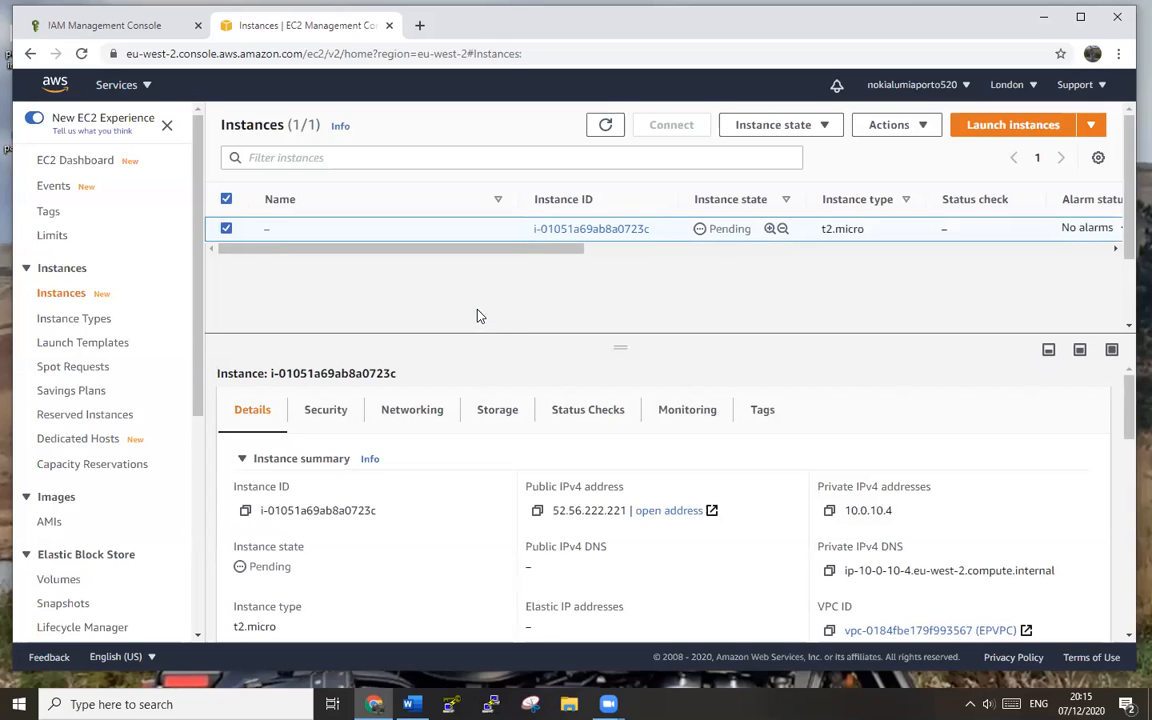
pyautogui.click(280, 229)
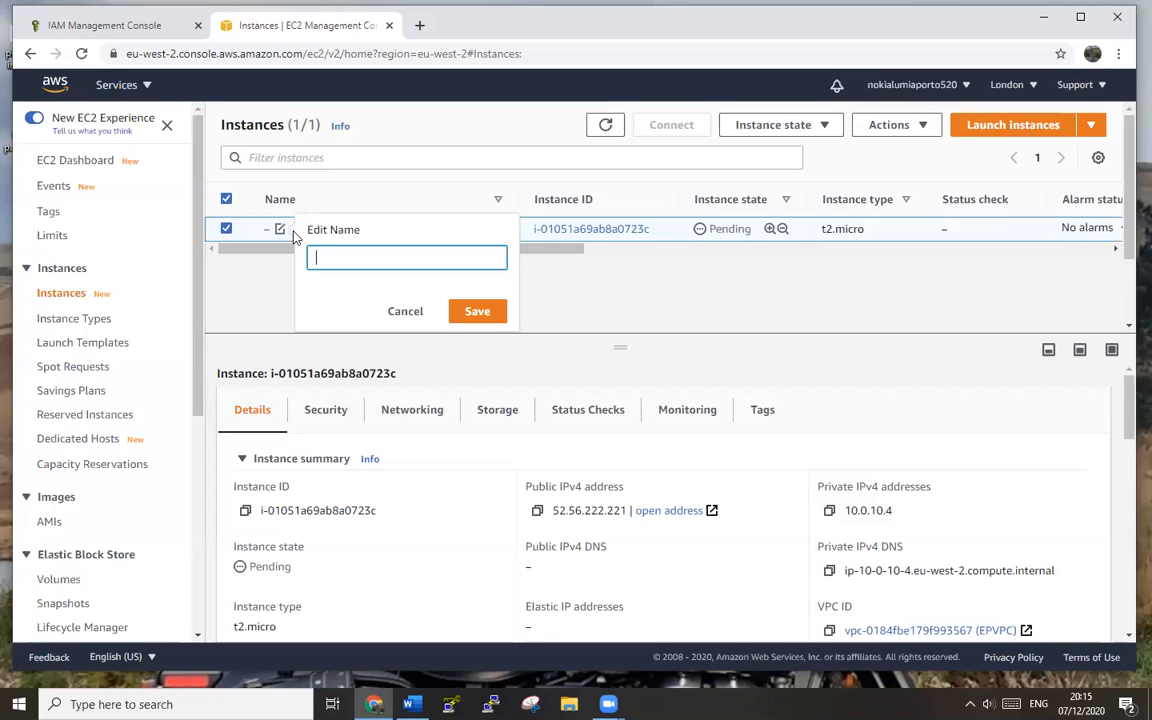
pyautogui.write('Pube')
pyautogui.press('BackSpace')
pyautogui.press('BackSpace')
pyautogui.press('BackSpace')
pyautogui.press('BackSpace')
pyautogui.write('2')
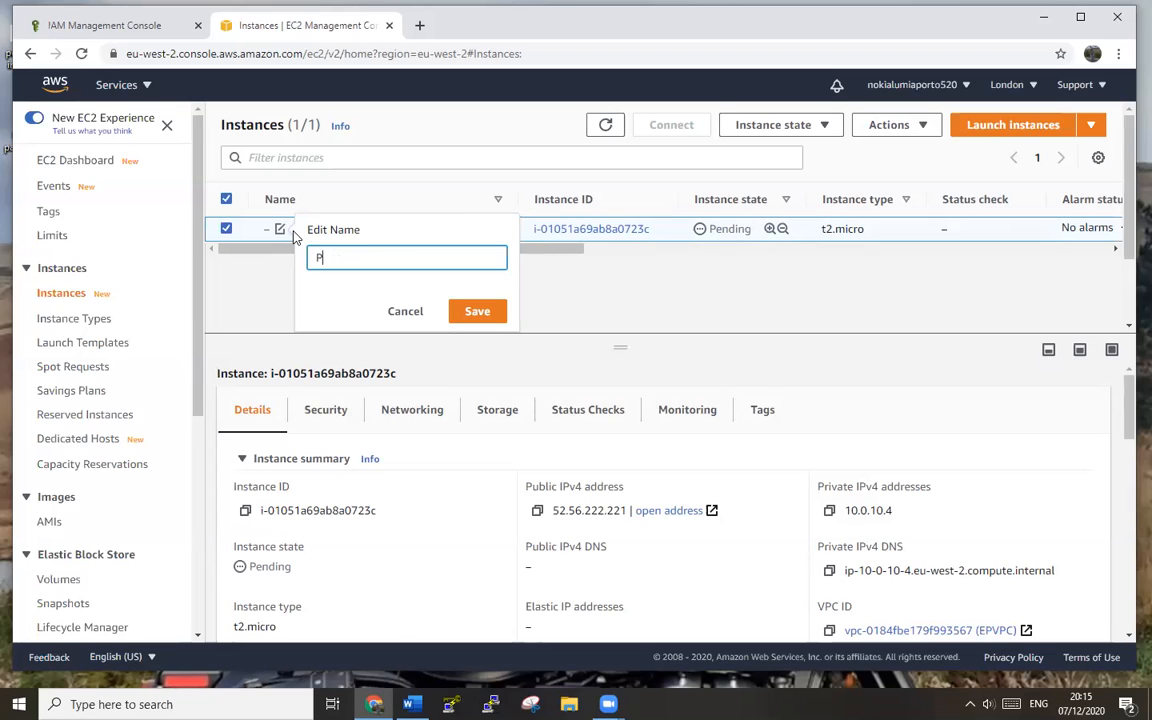
pyautogui.press('BackSpace')
pyautogui.press('BackSpace')
pyautogui.press('BackSpace')
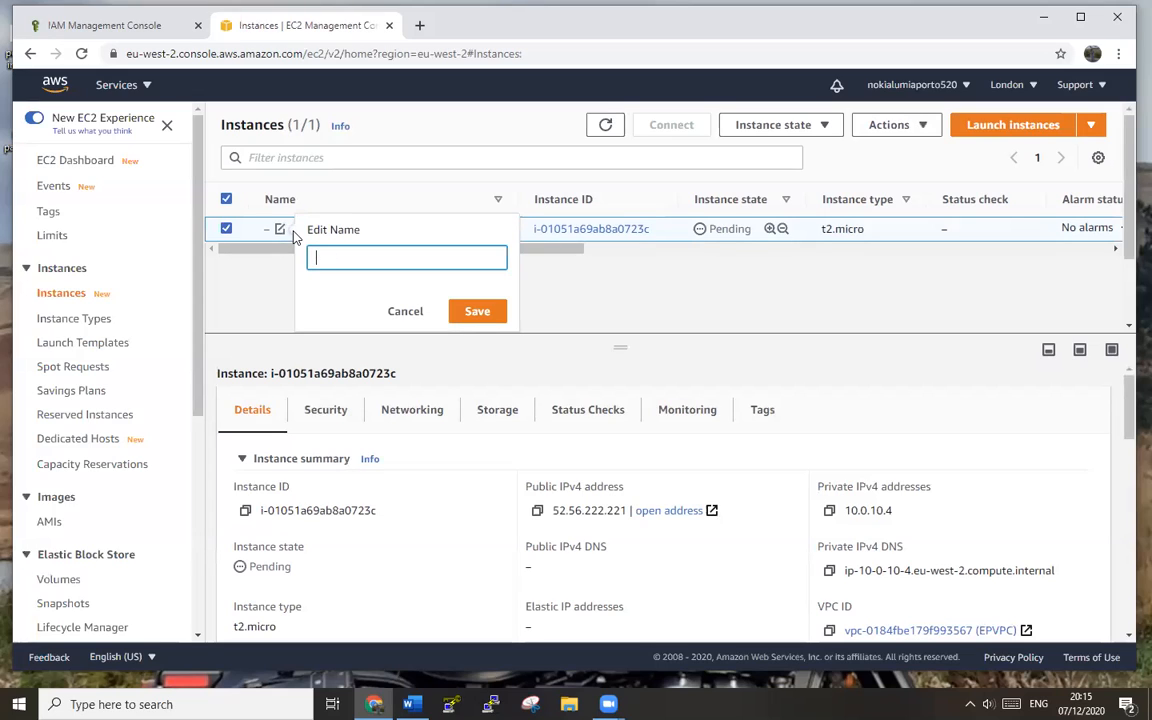
pyautogui.write('PUBEC2')
pyautogui.press('Return')
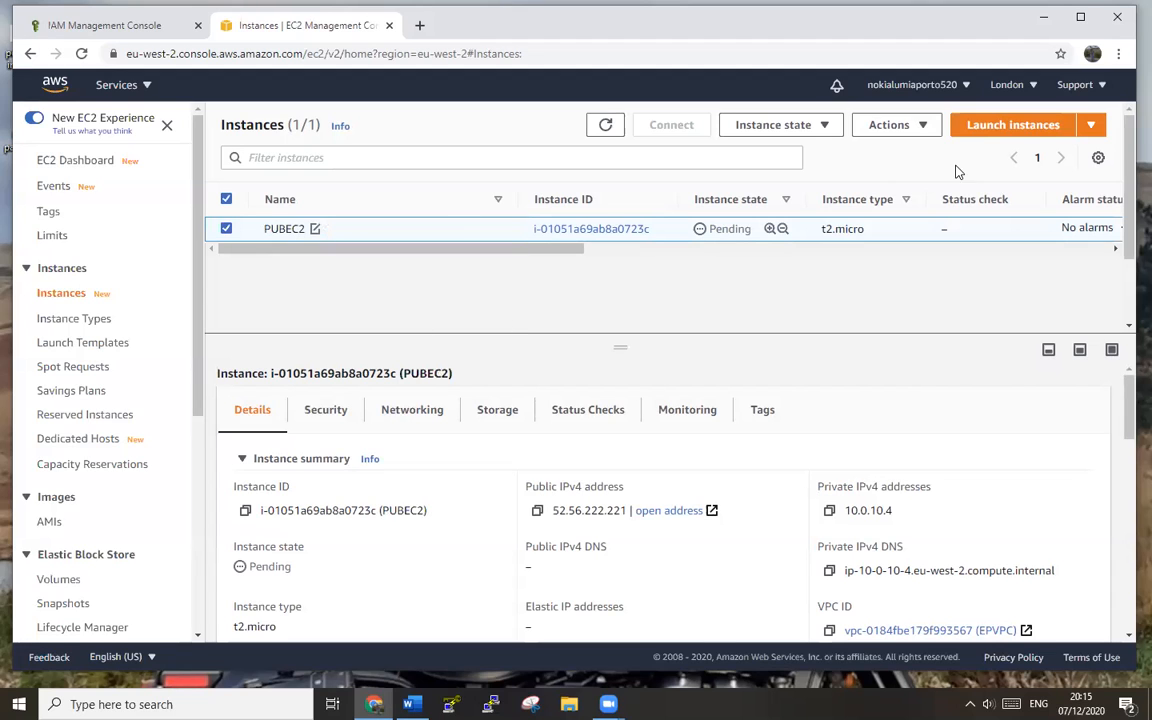
pyautogui.click(1034, 130)
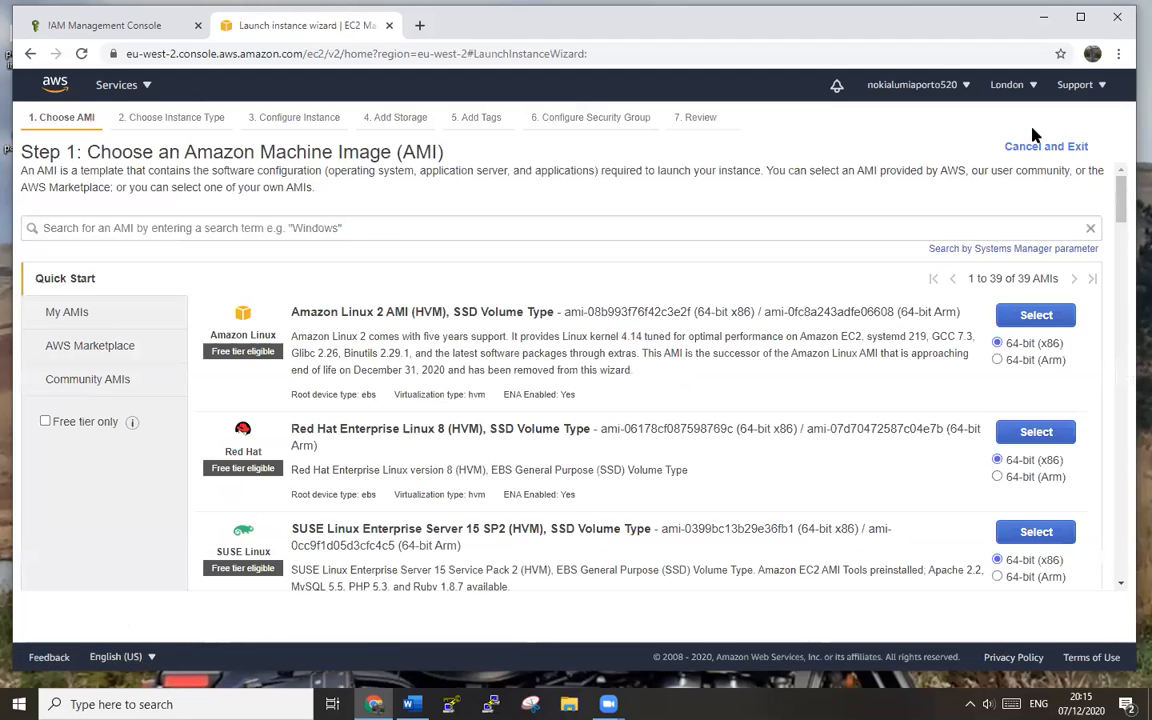
# - Choose Windows Server 2019 Base on t2.micro and place it in subnet PRIS
pyautogui.scroll(-3, 869, 386)
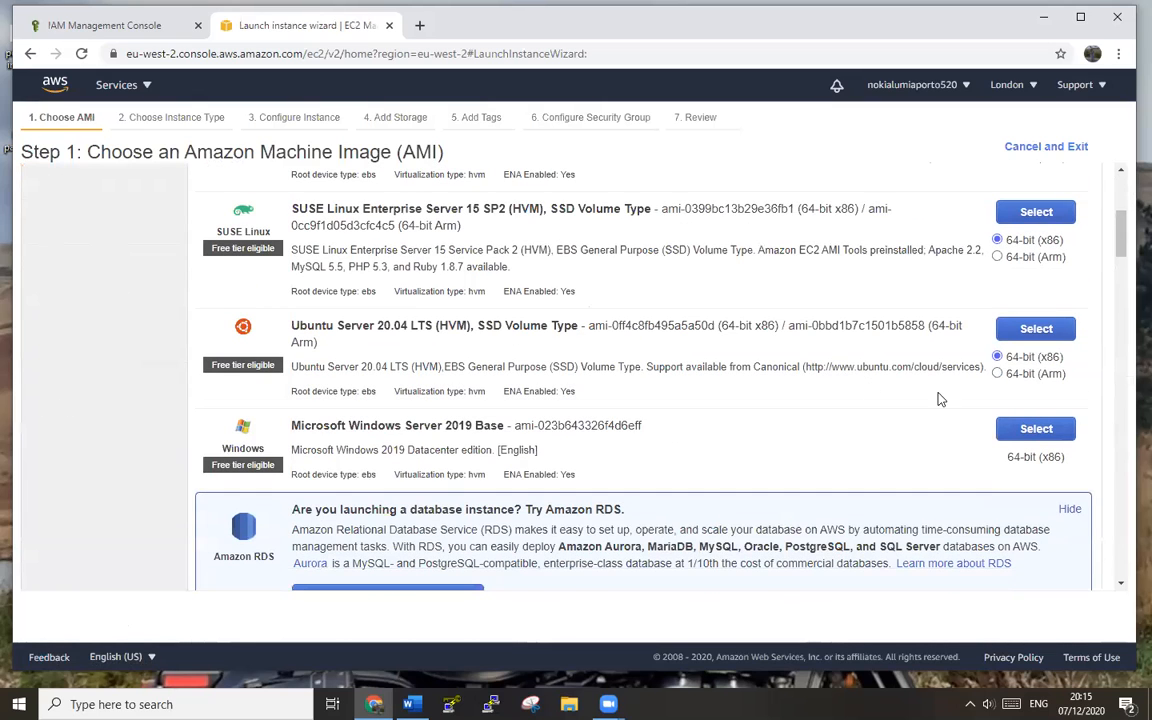
pyautogui.click(1062, 434)
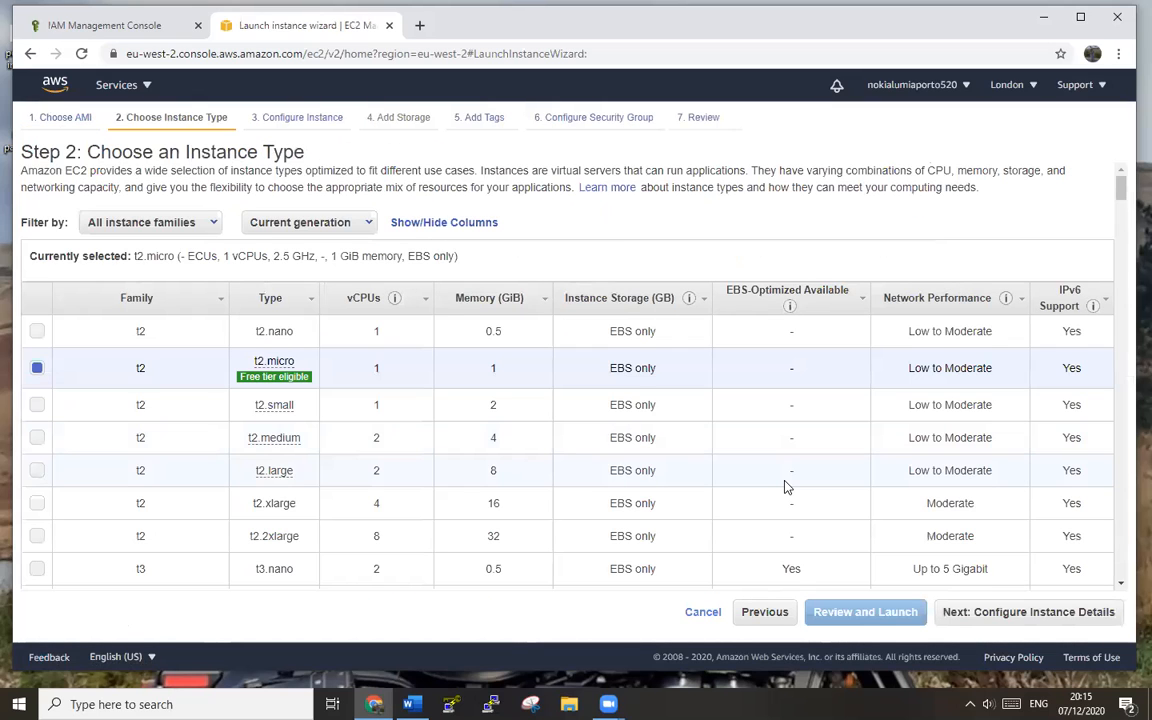
pyautogui.scroll(-2, 786, 487)
pyautogui.click(1040, 624)
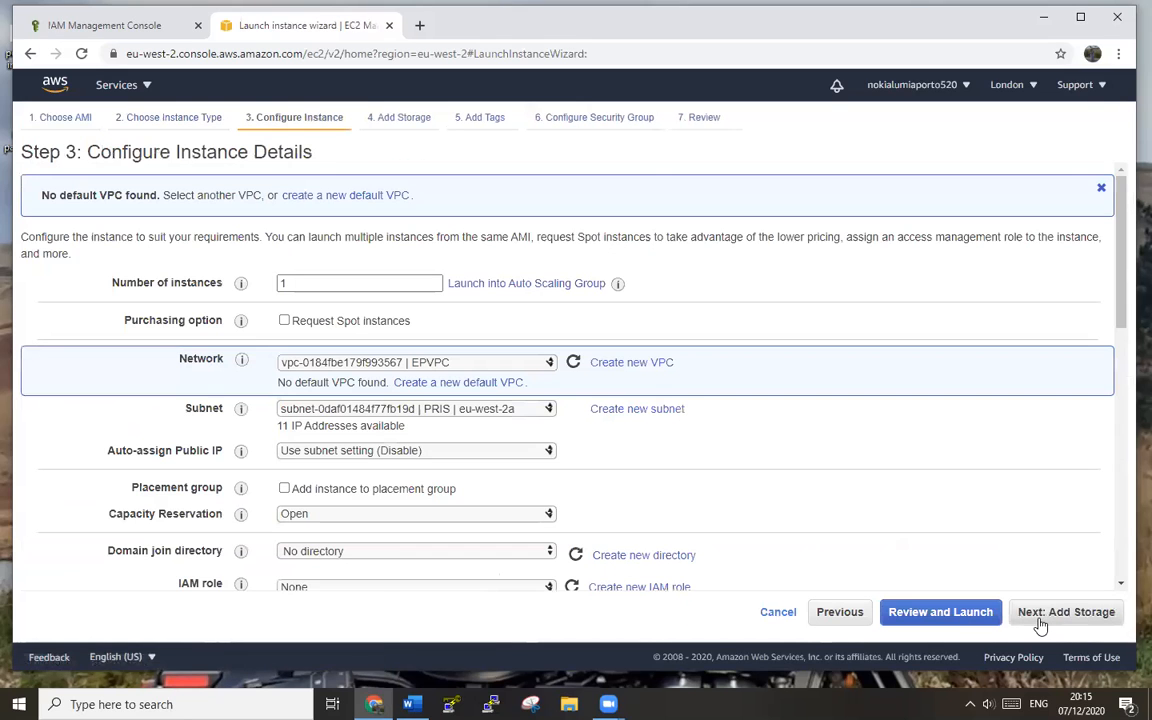
pyautogui.click(504, 409)
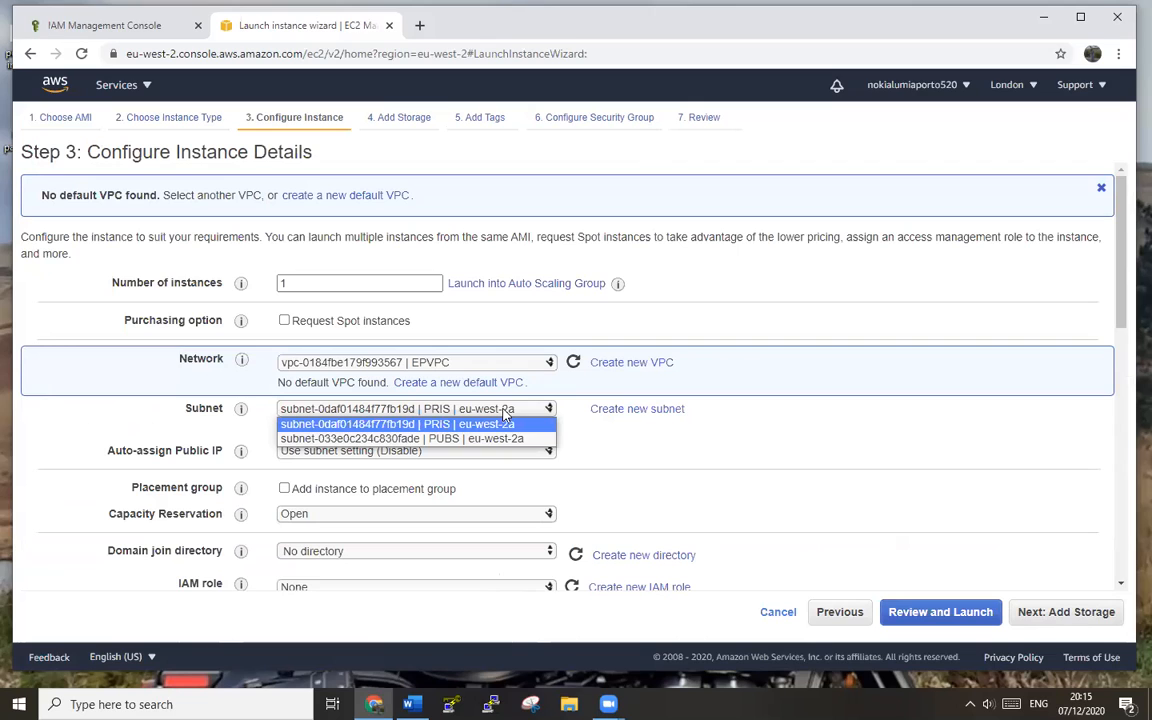
pyautogui.click(506, 423)
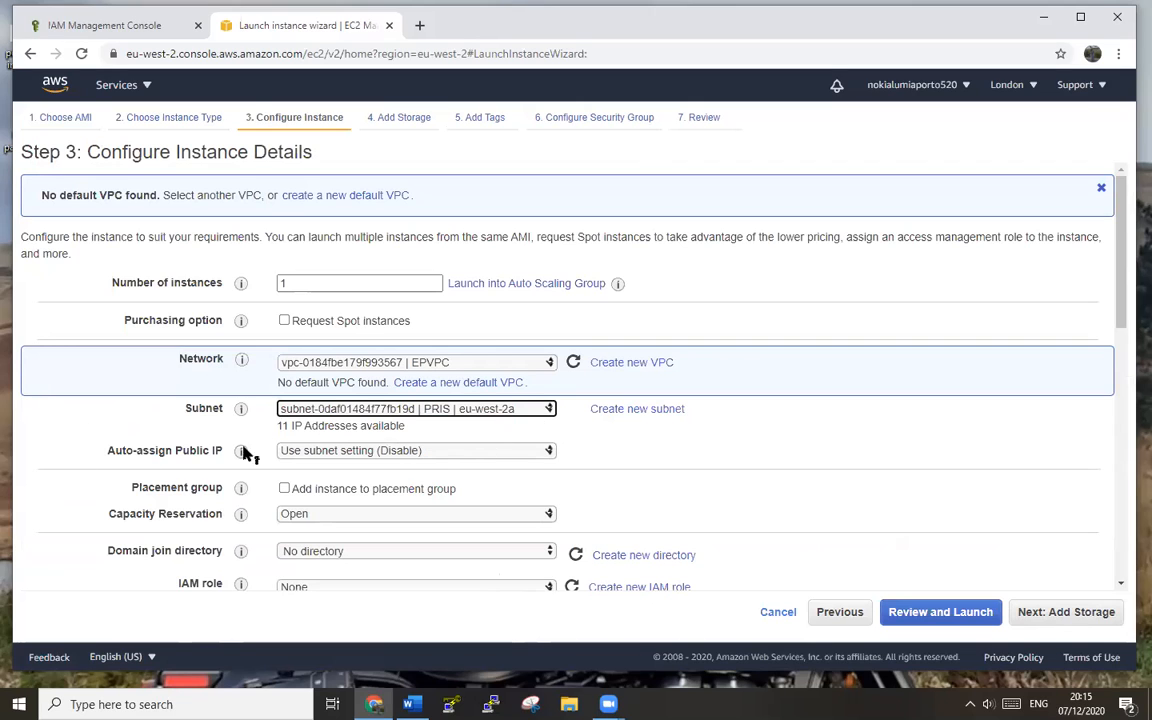
# - Attach IAM role testuserrole and continue to the storage settings
pyautogui.scroll(-3, 840, 457)
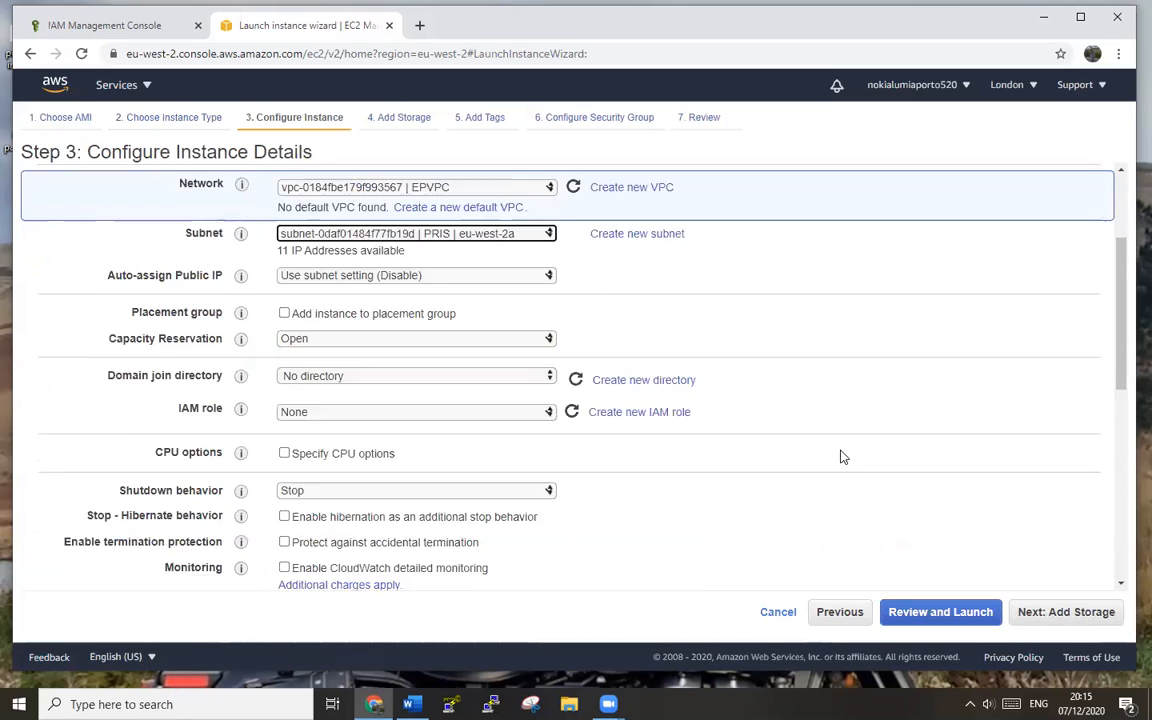
pyautogui.scroll(-1, 840, 457)
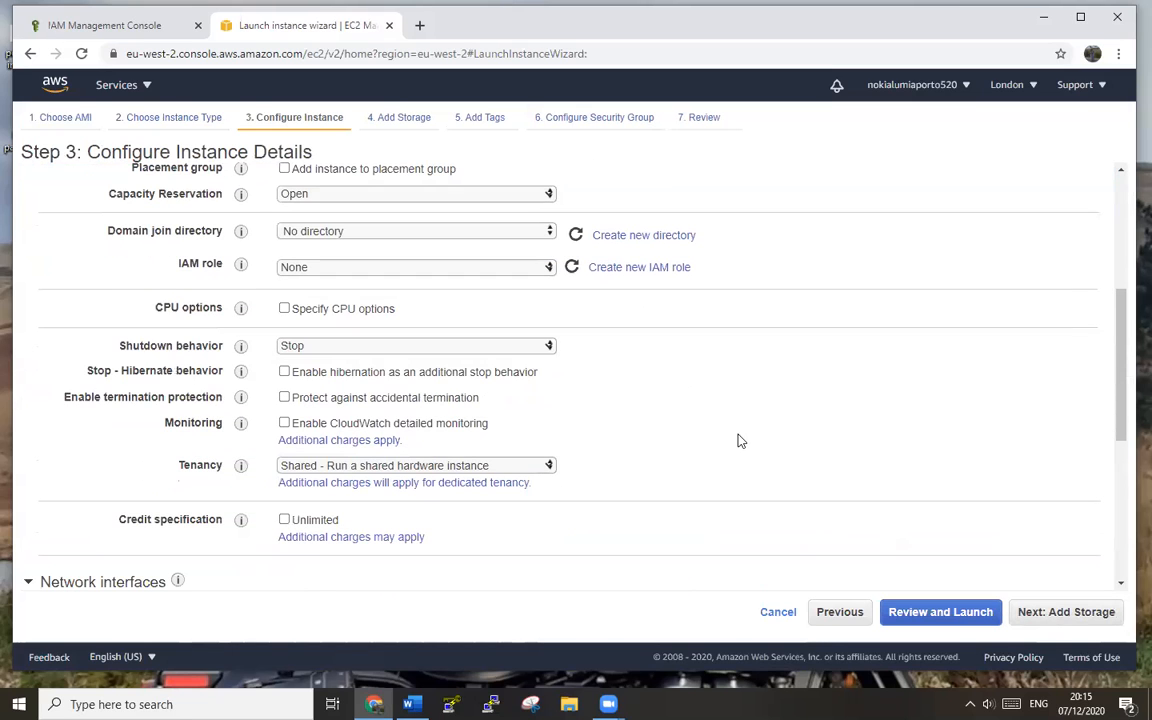
pyautogui.click(476, 269)
pyautogui.click(449, 299)
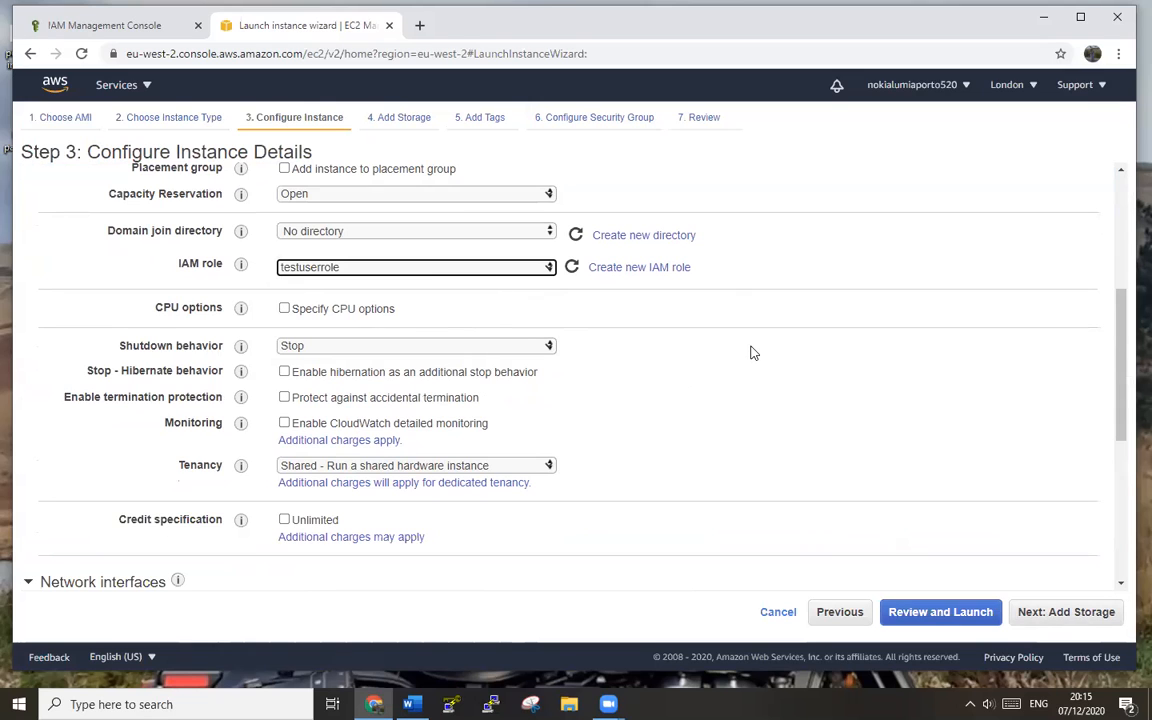
pyautogui.scroll(-5, 753, 353)
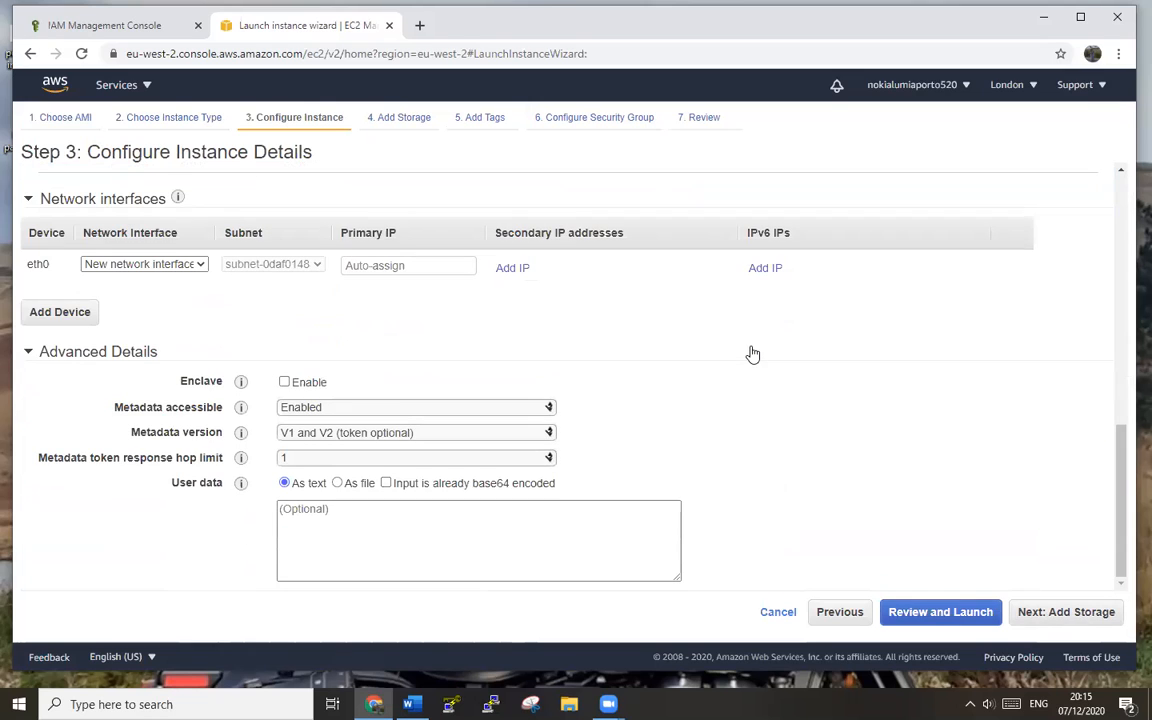
pyautogui.click(1076, 618)
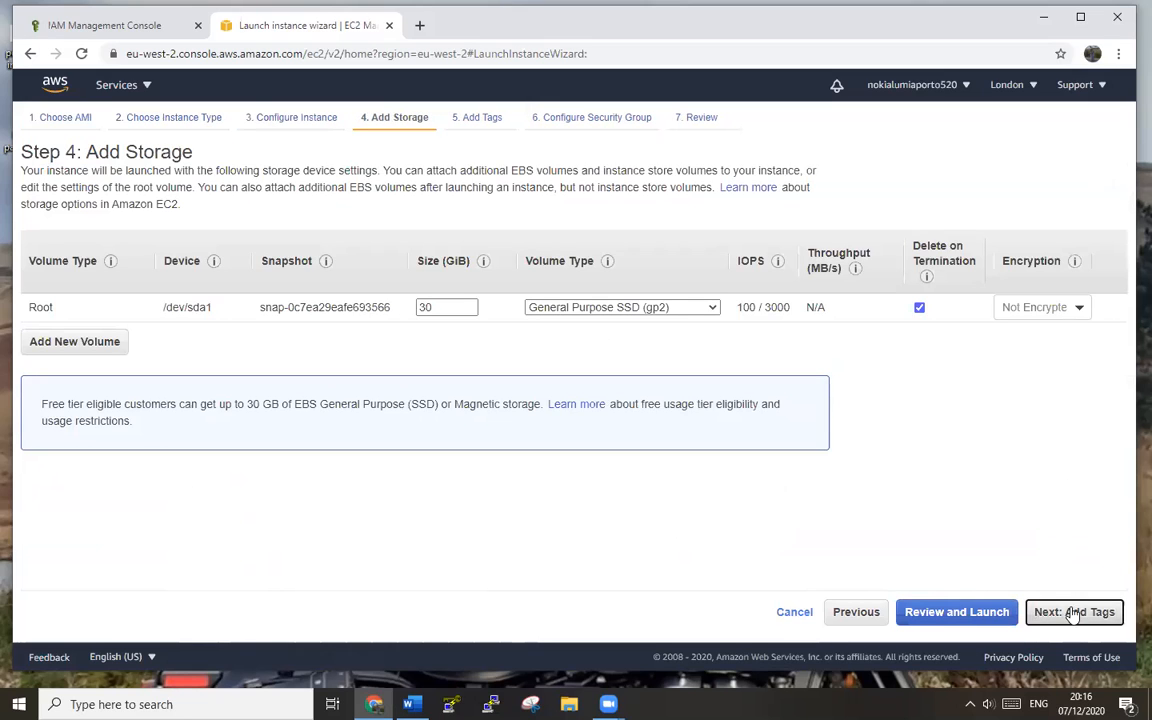
# - Change the RDP rule's source from 0.0.0.0/0 to 10.0.0.0/16
pyautogui.click(1075, 612)
pyautogui.click(1072, 612)
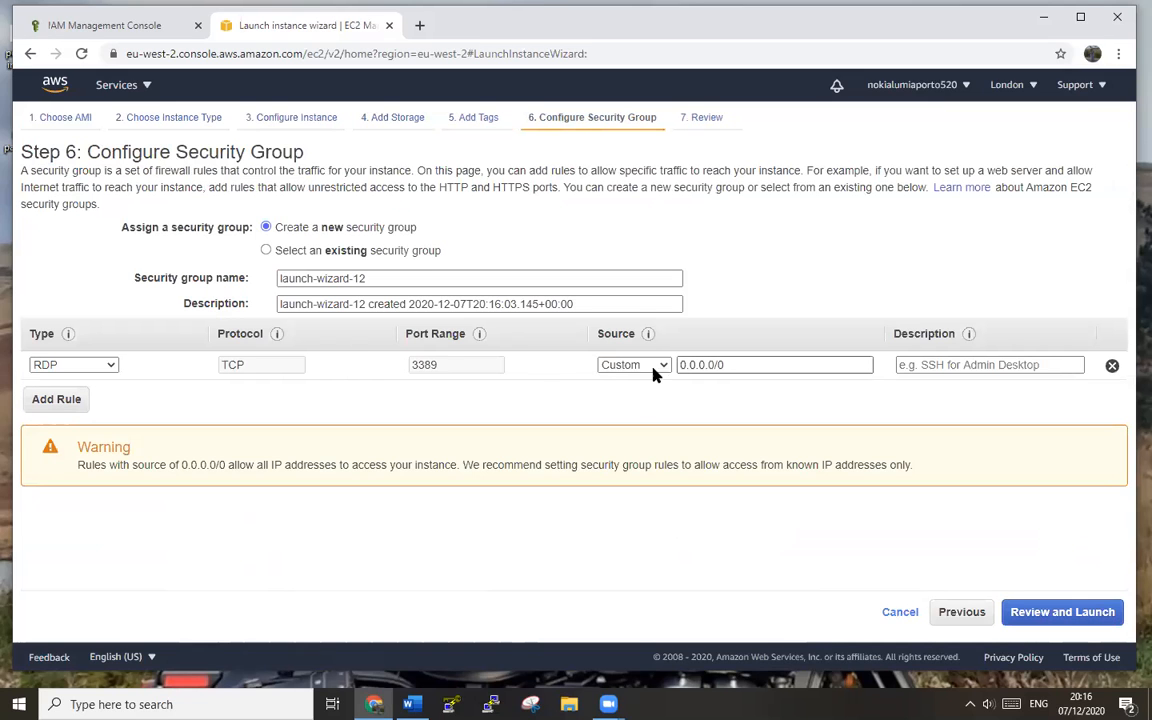
pyautogui.click(736, 368)
pyautogui.moveTo(736, 368); pyautogui.dragTo(655, 380)
pyautogui.write('10.0.')
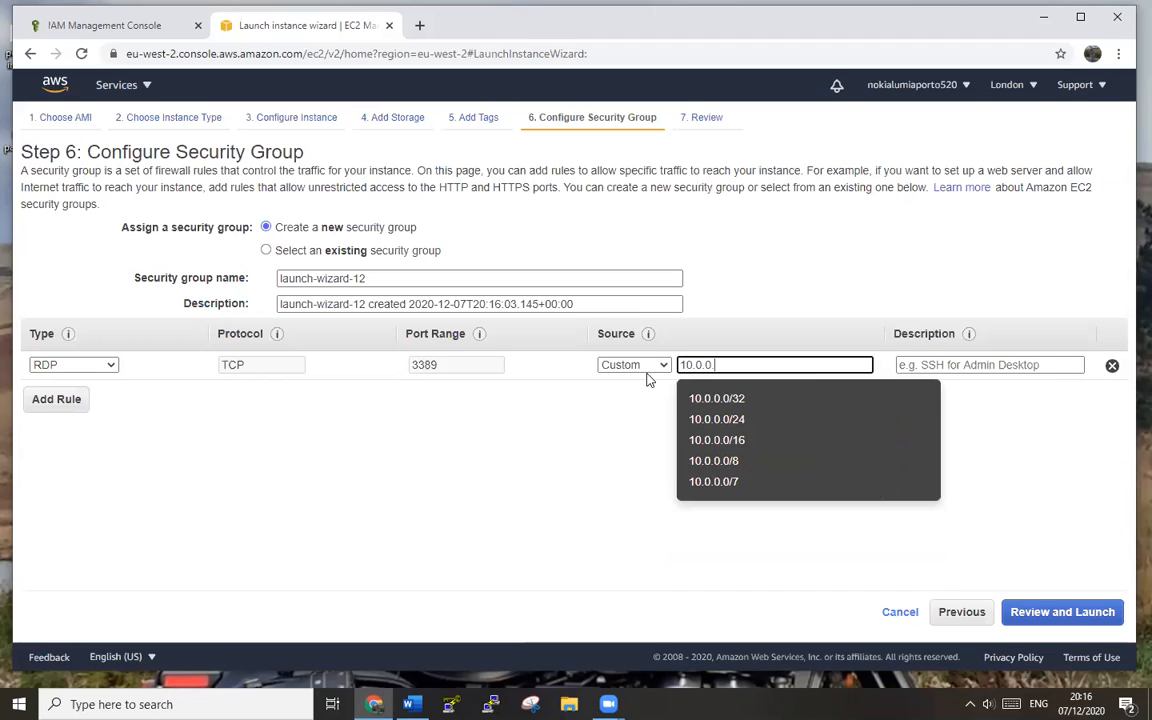
pyautogui.write('0.0/16')
pyautogui.click(662, 440)
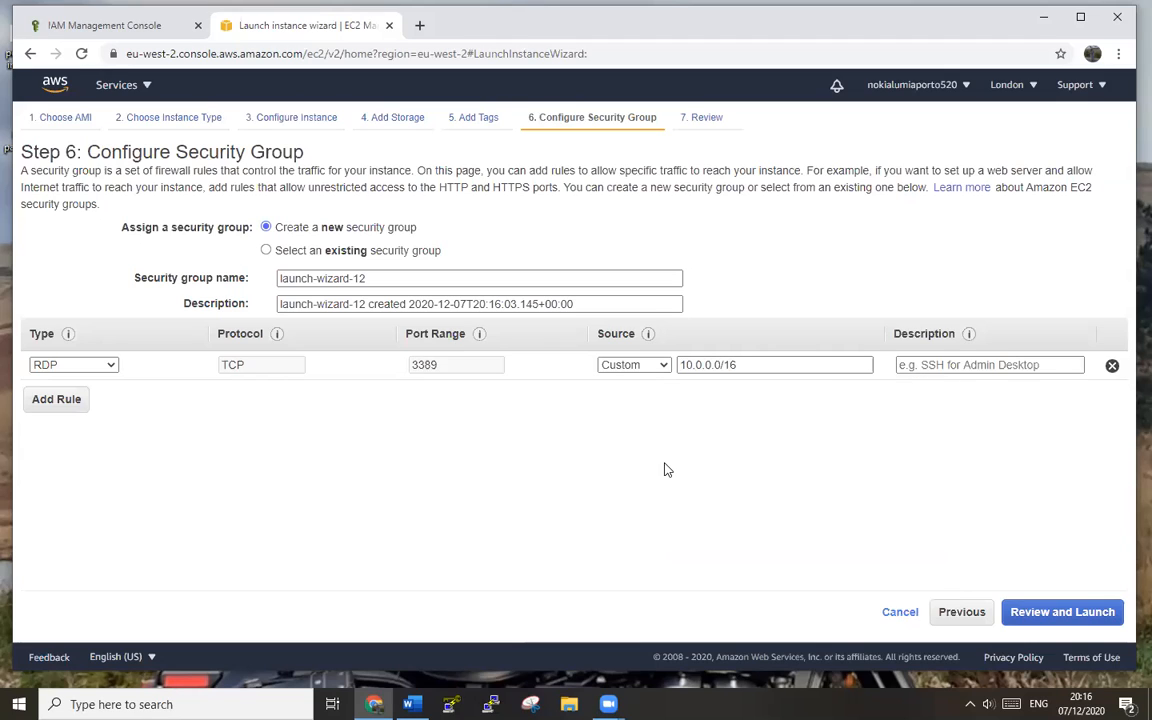
# - Launch the private instance with the existing key pair and view the Instances list
pyautogui.click(1072, 621)
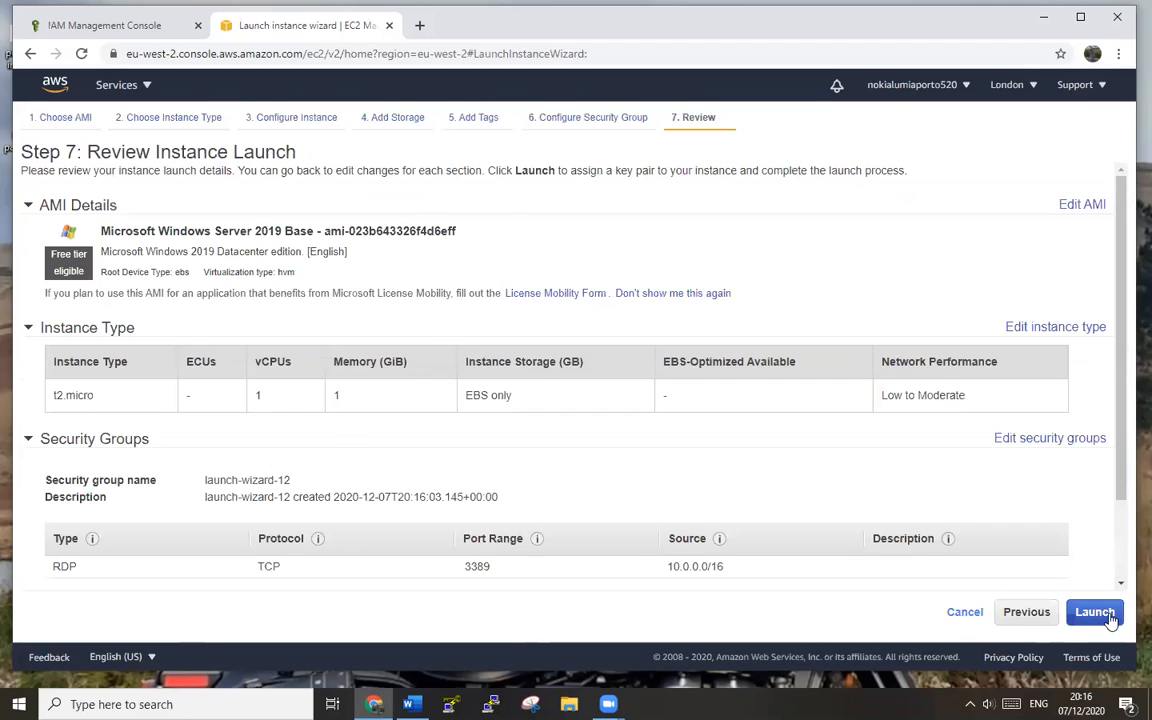
pyautogui.click(1096, 613)
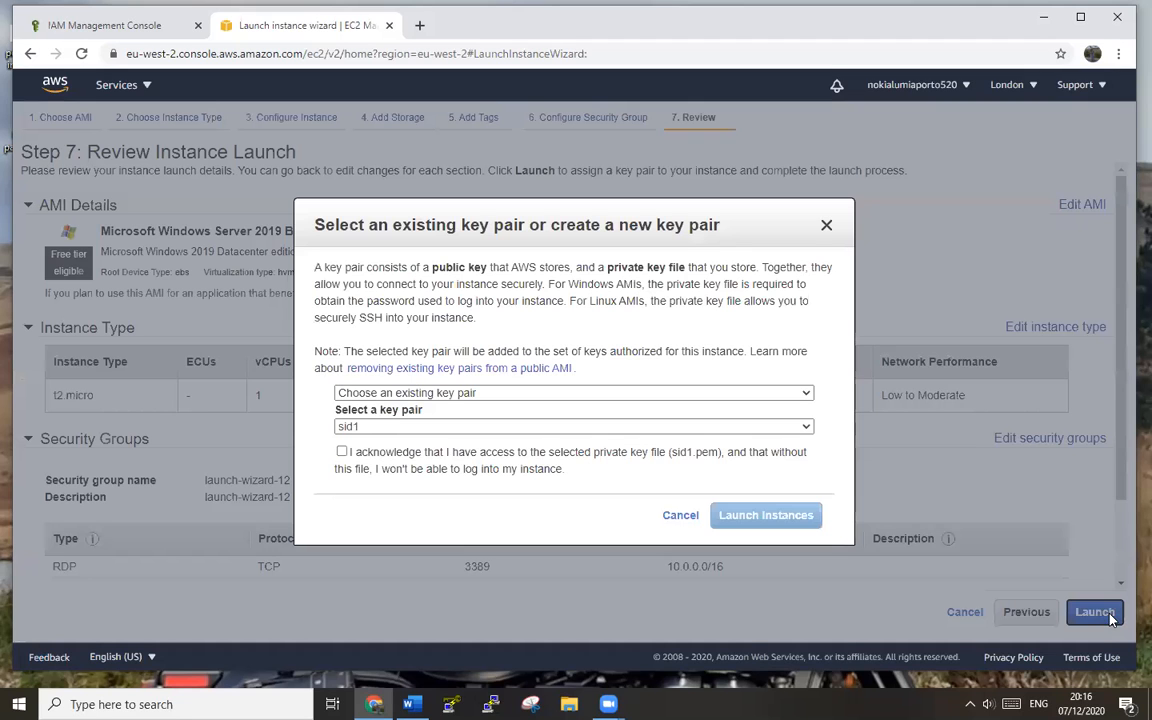
pyautogui.click(342, 452)
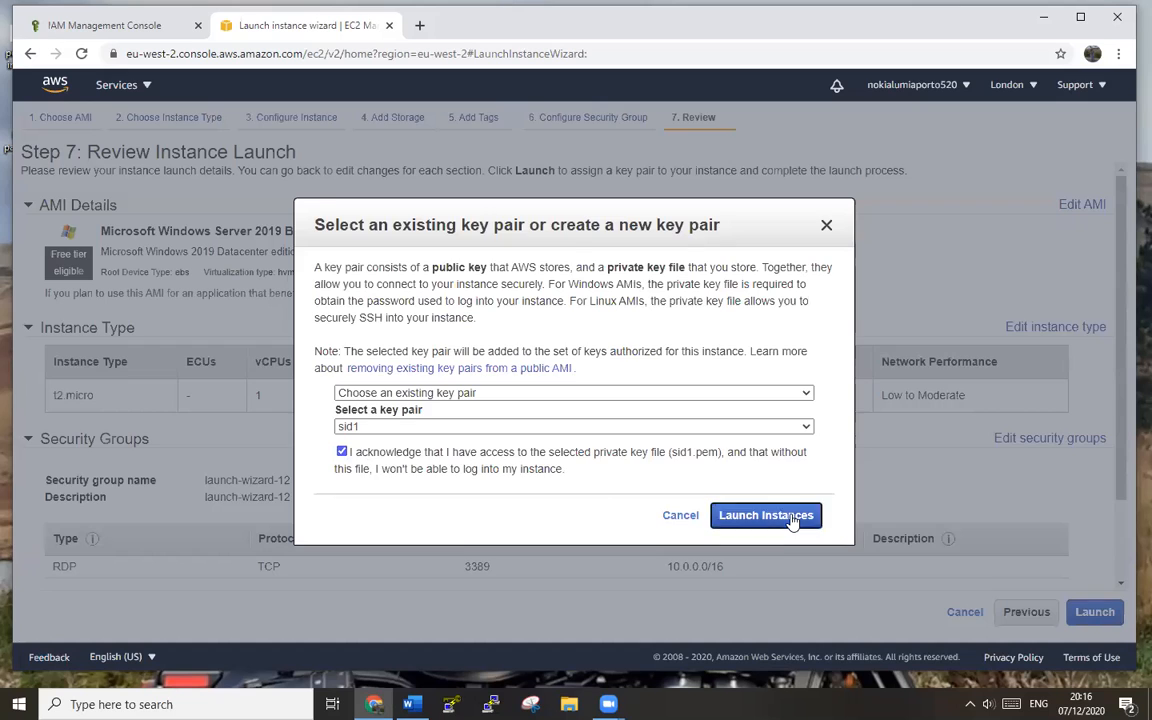
pyautogui.click(790, 517)
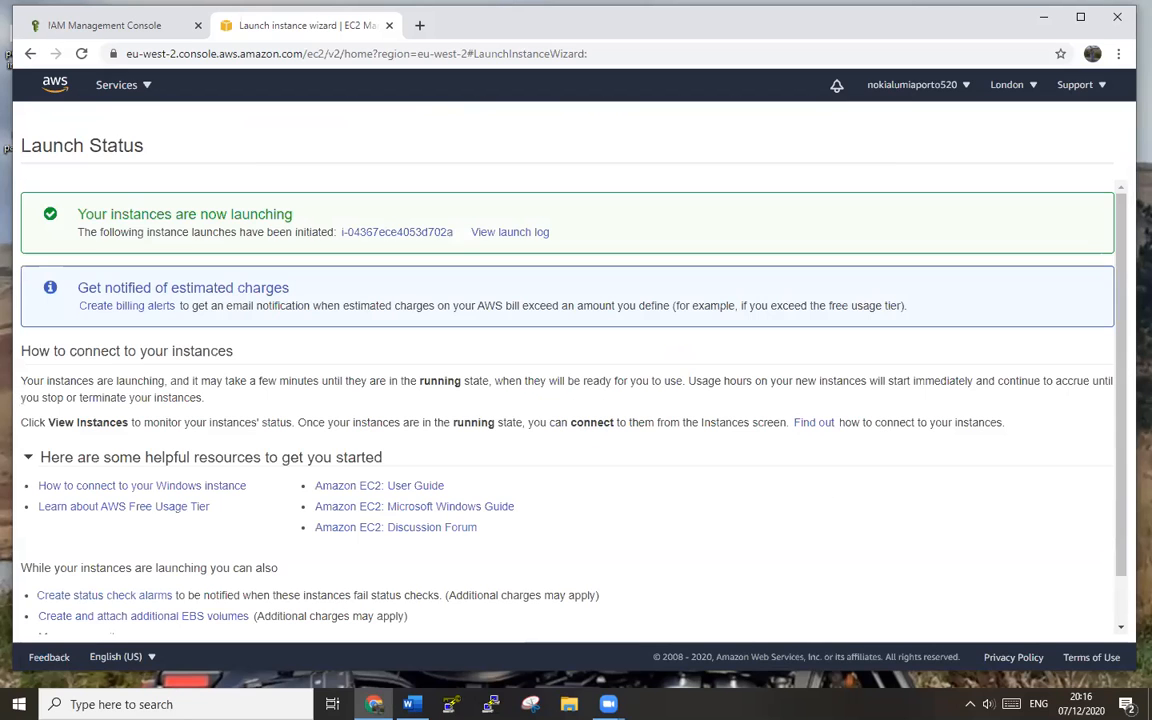
pyautogui.scroll(-1, 967, 537)
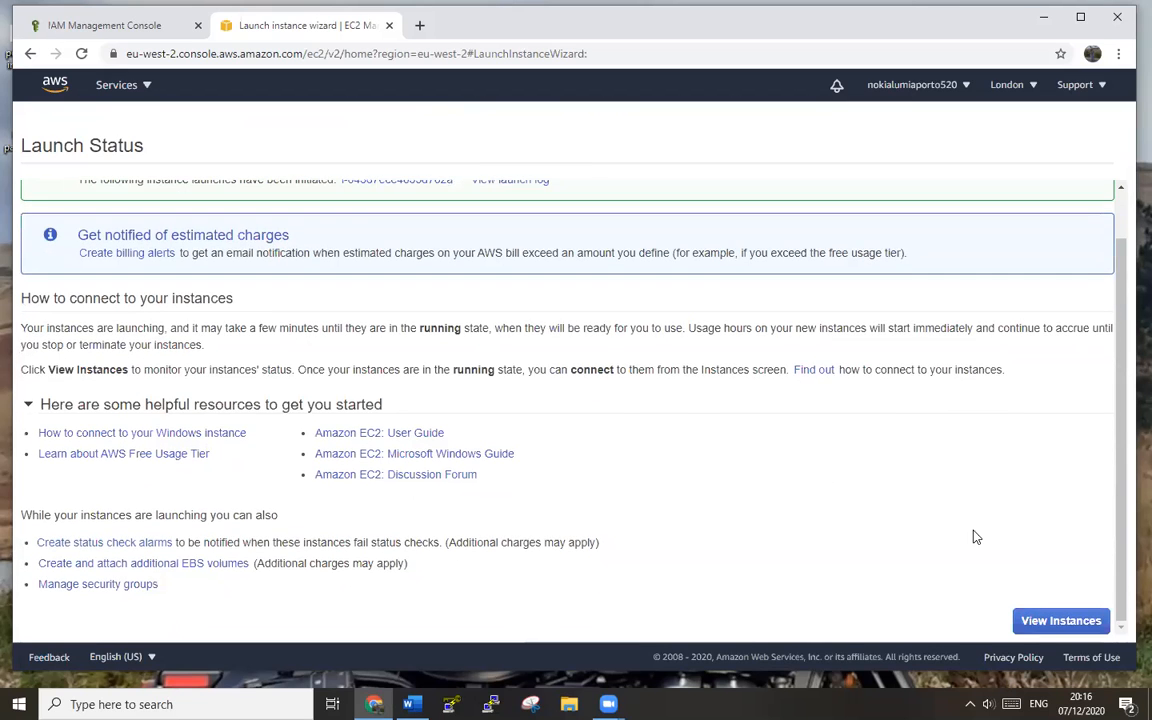
pyautogui.click(1063, 621)
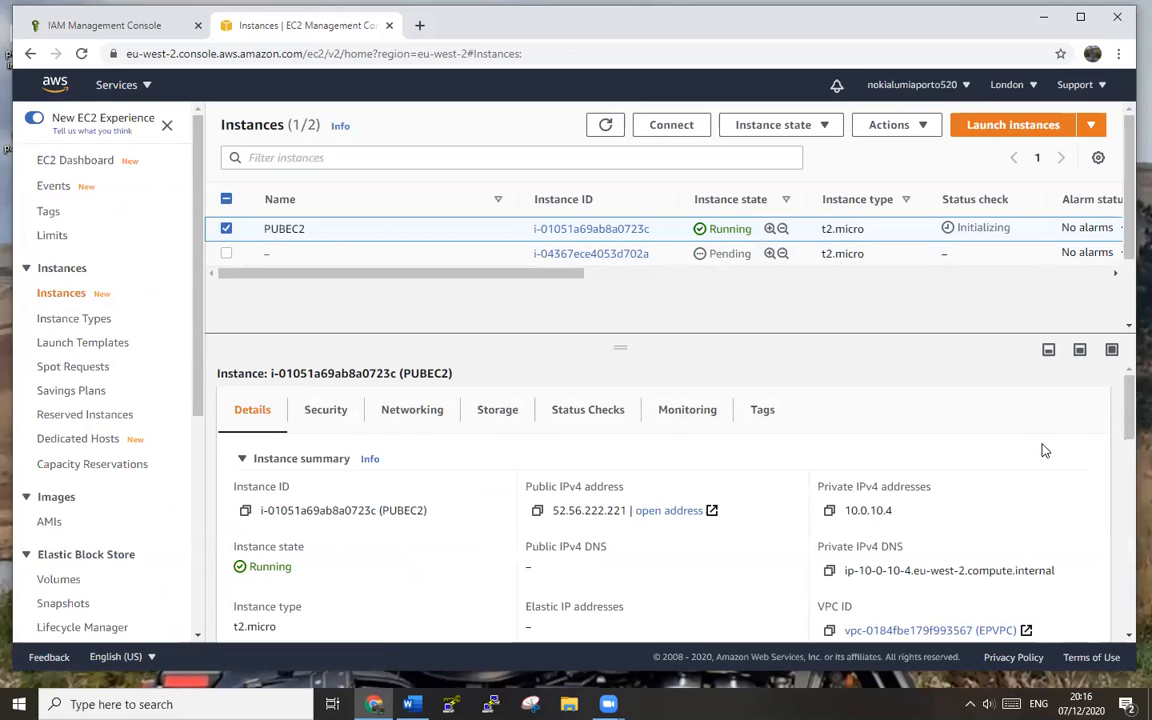
# - Rename the new pending instance to Privec2
pyautogui.click(279, 255)
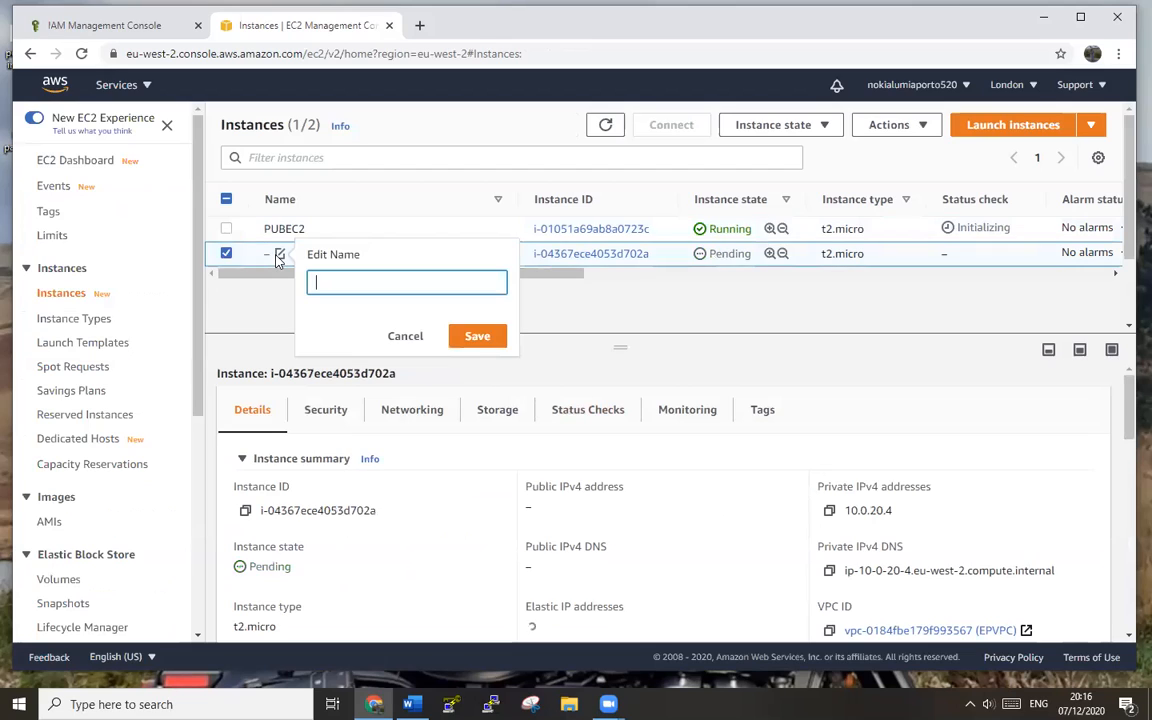
pyautogui.write('PRIV')
pyautogui.hotkey('ctrl', 'a')
pyautogui.press('BackSpace')
pyautogui.write('Privec2')
pyautogui.click(472, 336)
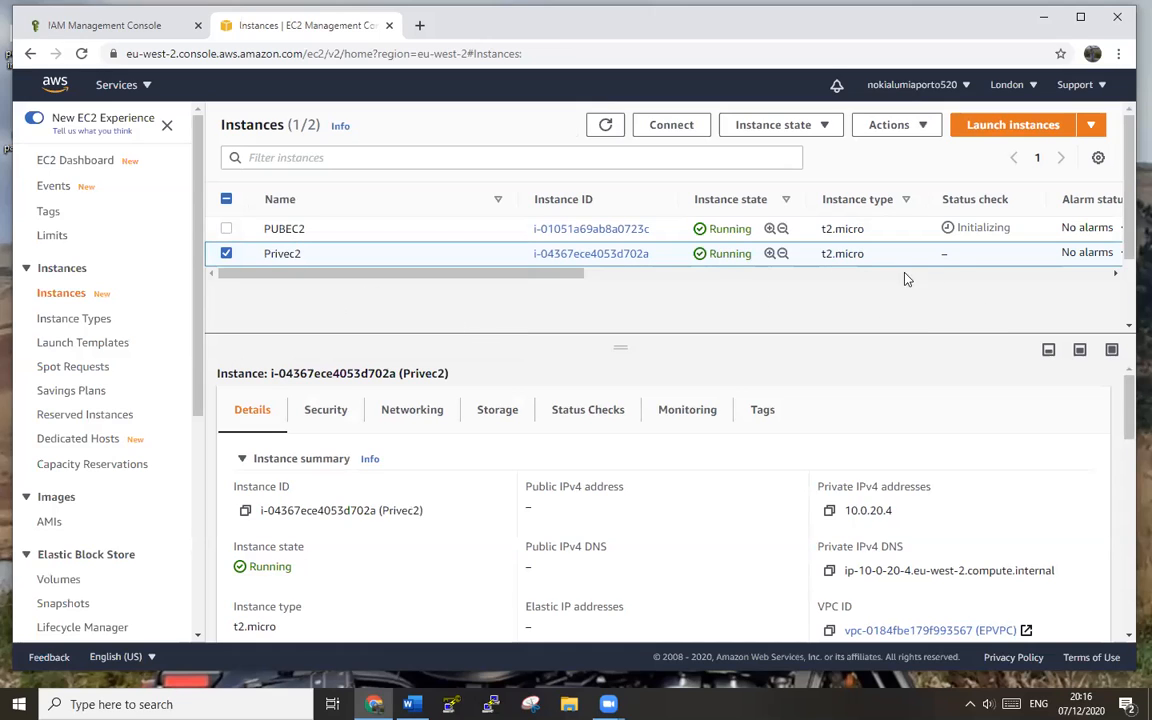
# - Refresh the instances list until both are running, then select PUBEC2
pyautogui.click(82, 54)
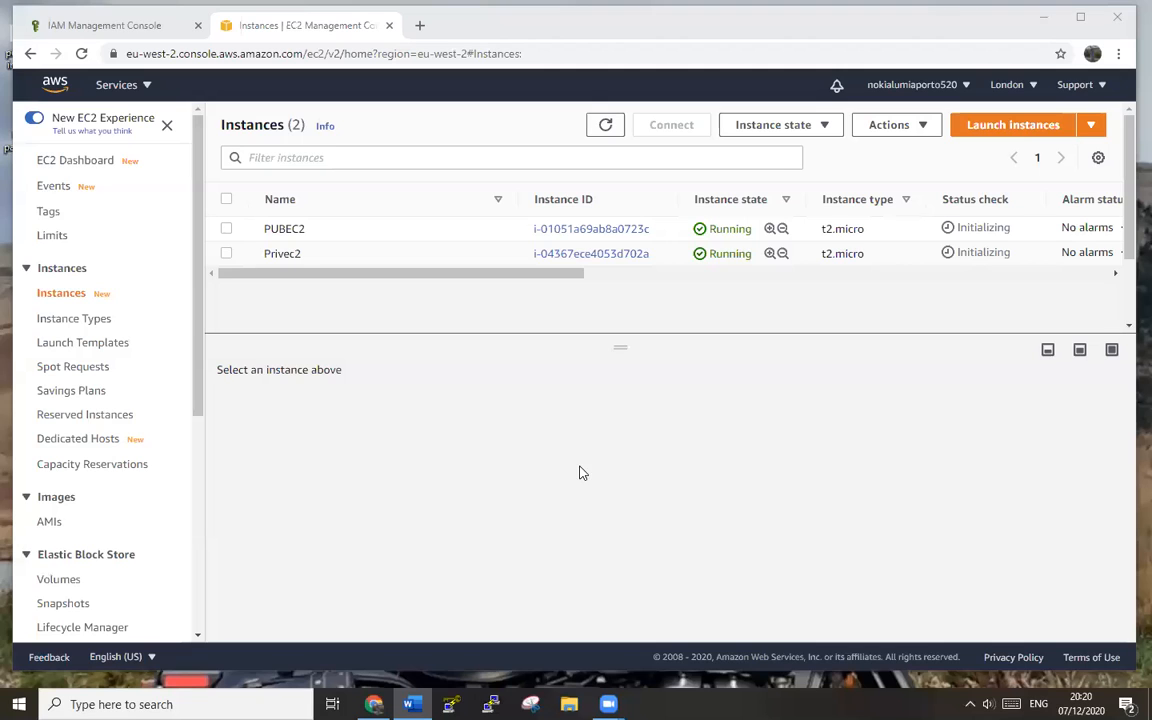
pyautogui.click(81, 54)
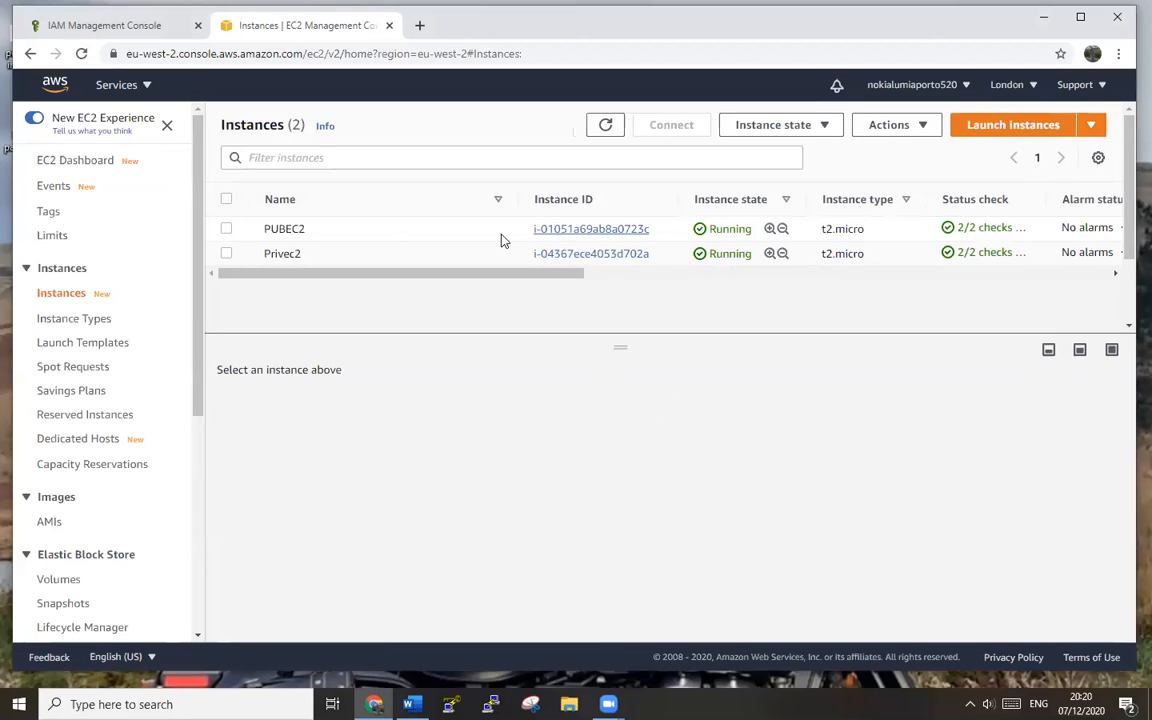
pyautogui.click(227, 230)
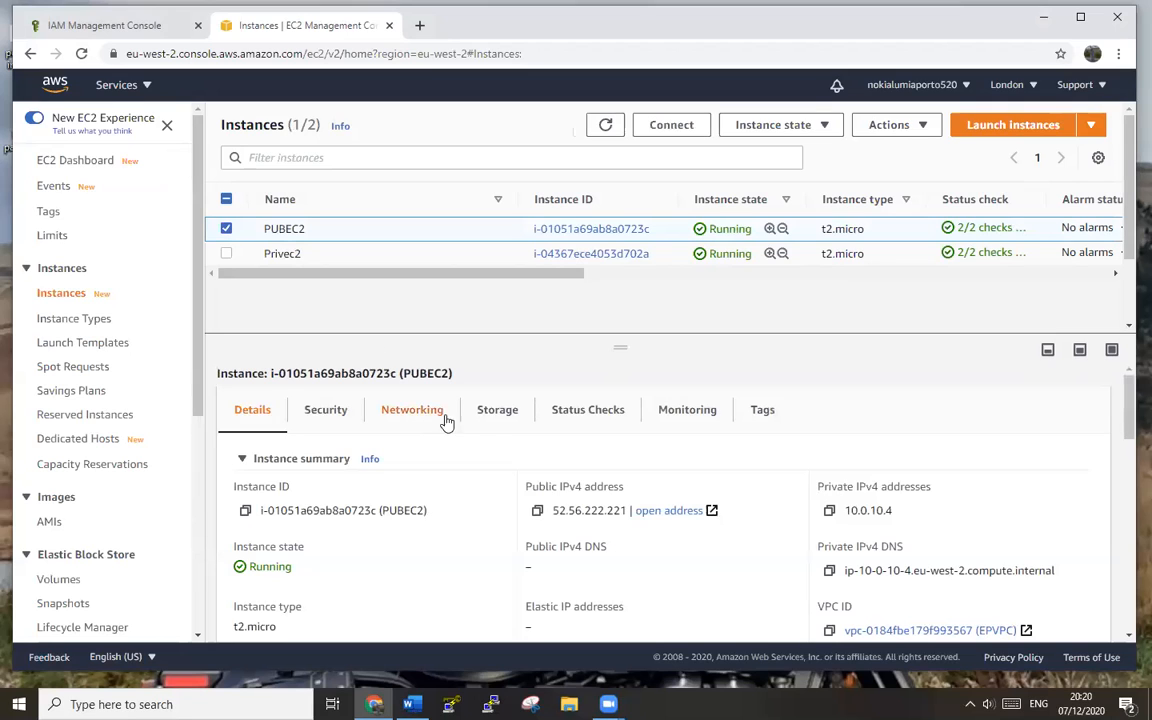
# - Copy PUBEC2's public IP, download its PUBEC2.rdp file and open it
pyautogui.click(538, 514)
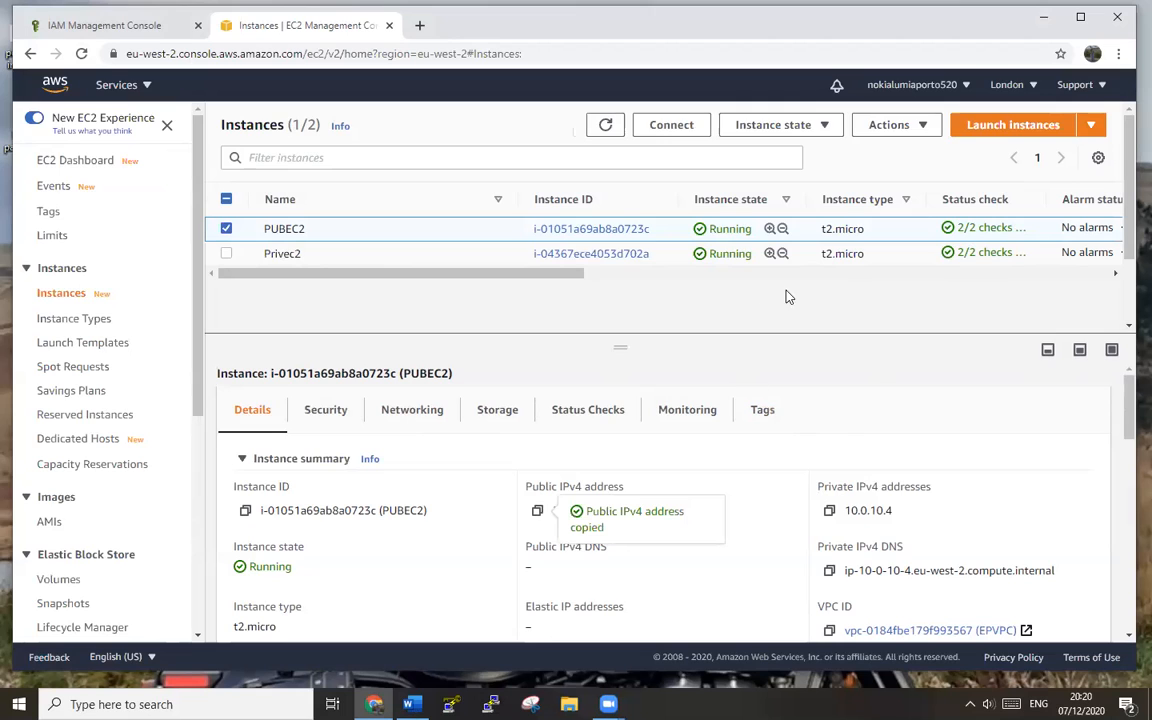
pyautogui.click(664, 134)
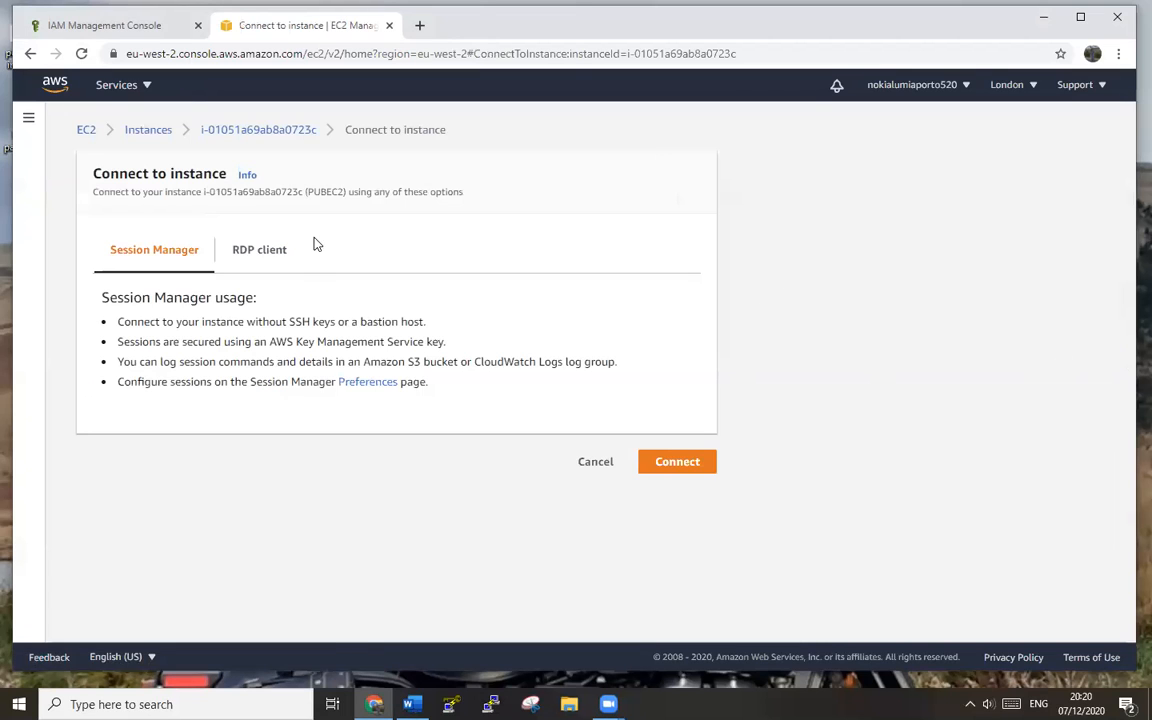
pyautogui.click(265, 253)
pyautogui.click(208, 352)
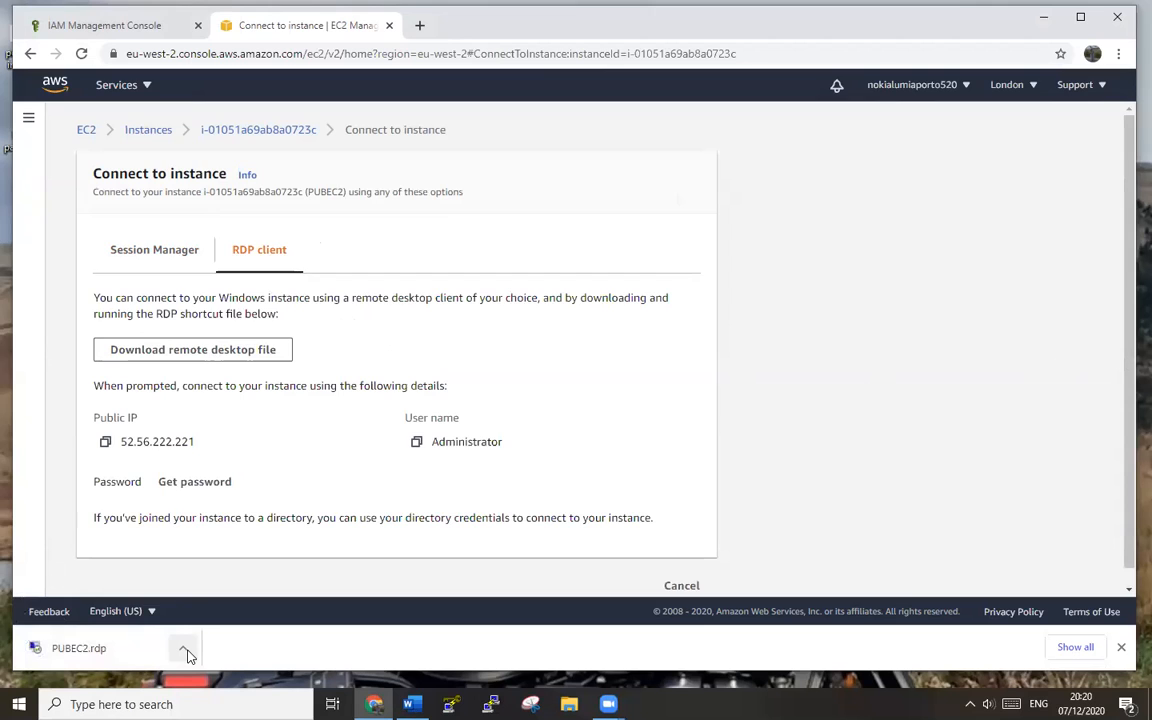
pyautogui.click(186, 651)
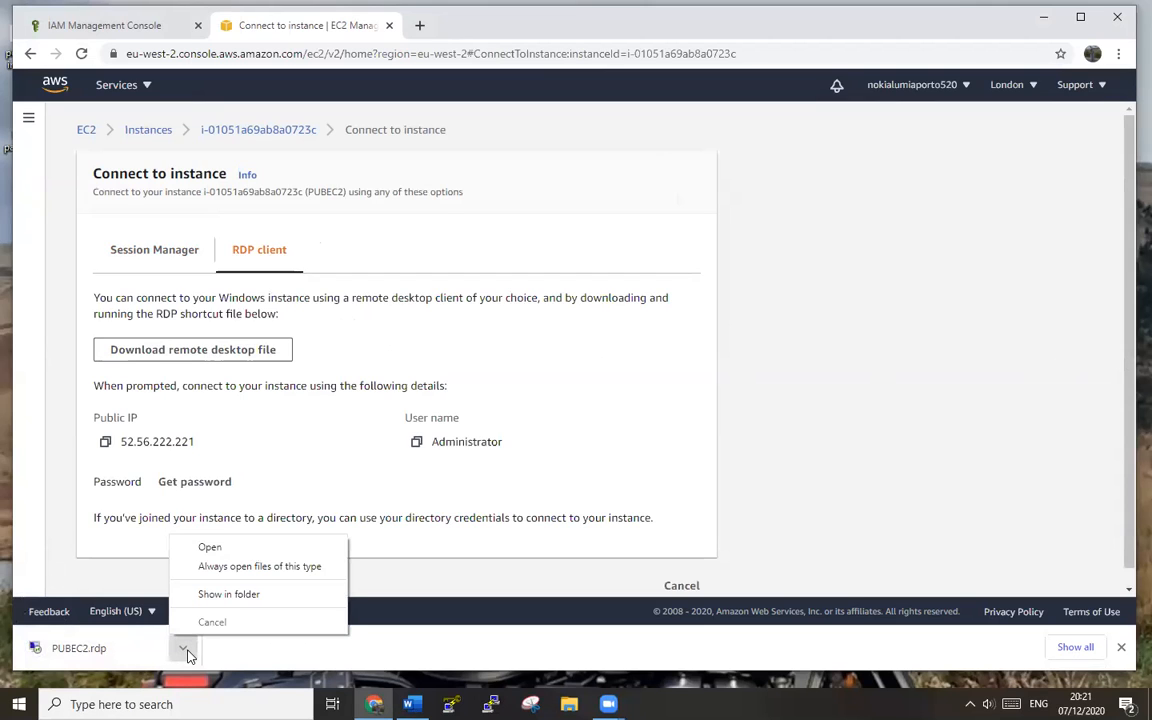
pyautogui.click(228, 547)
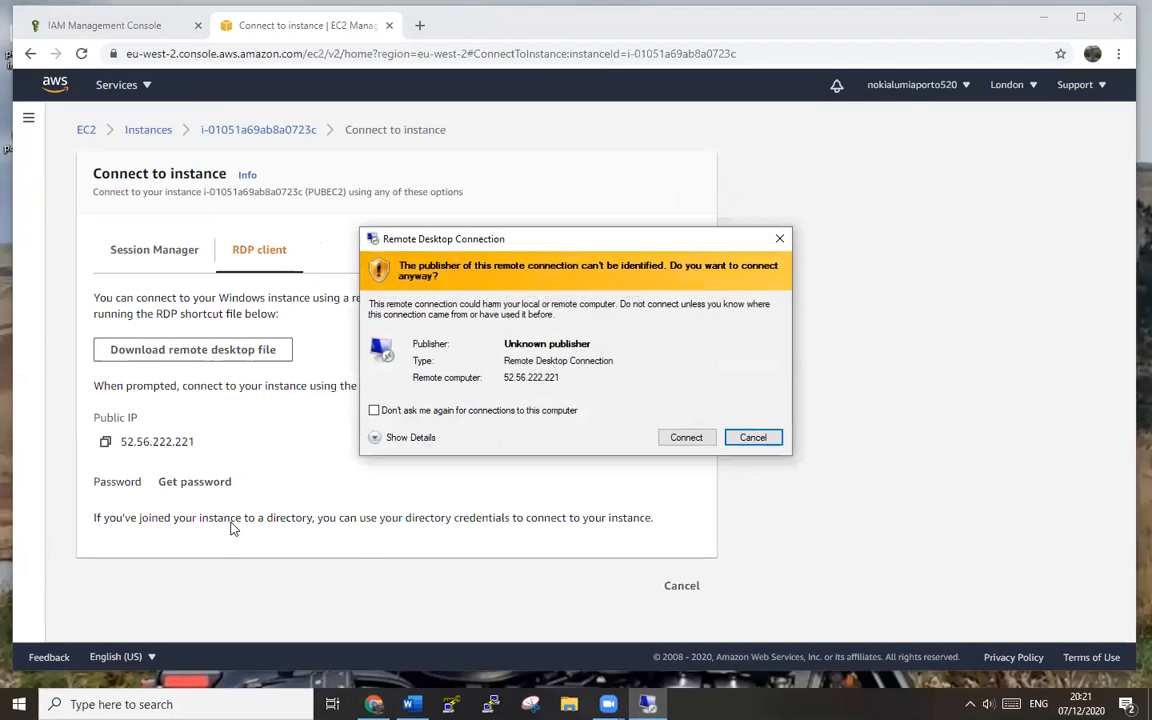
# - Accept the unknown-publisher warning, dismiss the credentials prompt, and start Get Windows password
pyautogui.click(690, 440)
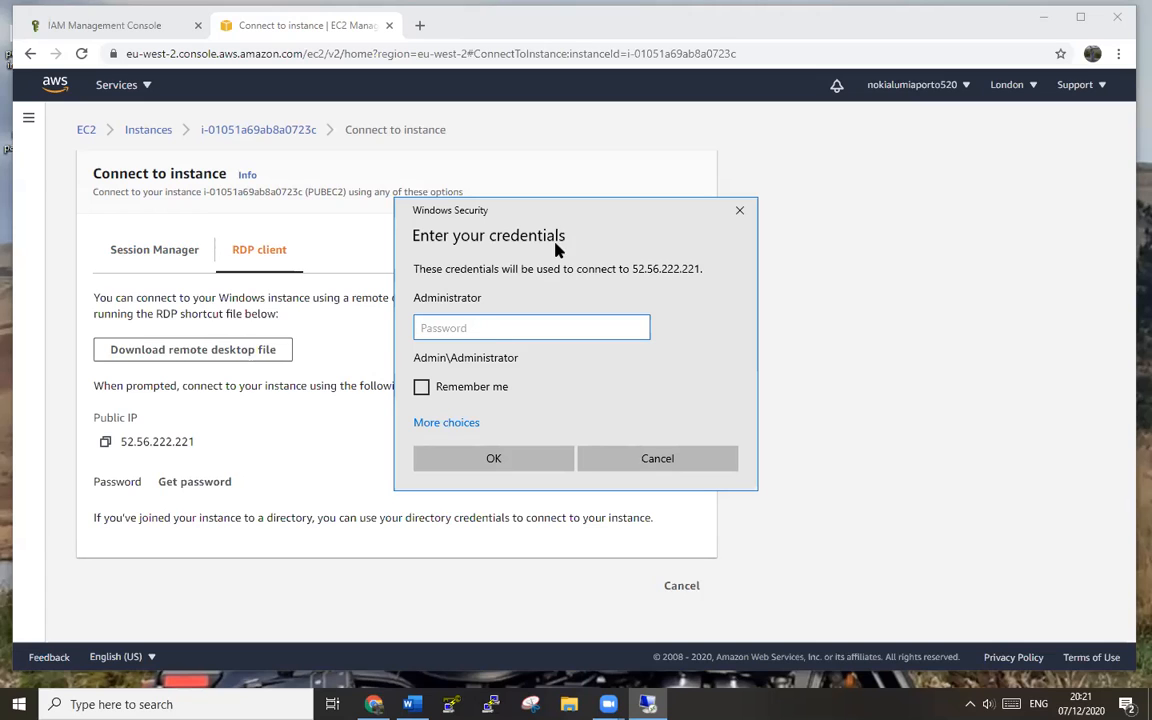
pyautogui.moveTo(612, 220); pyautogui.dragTo(824, 175)
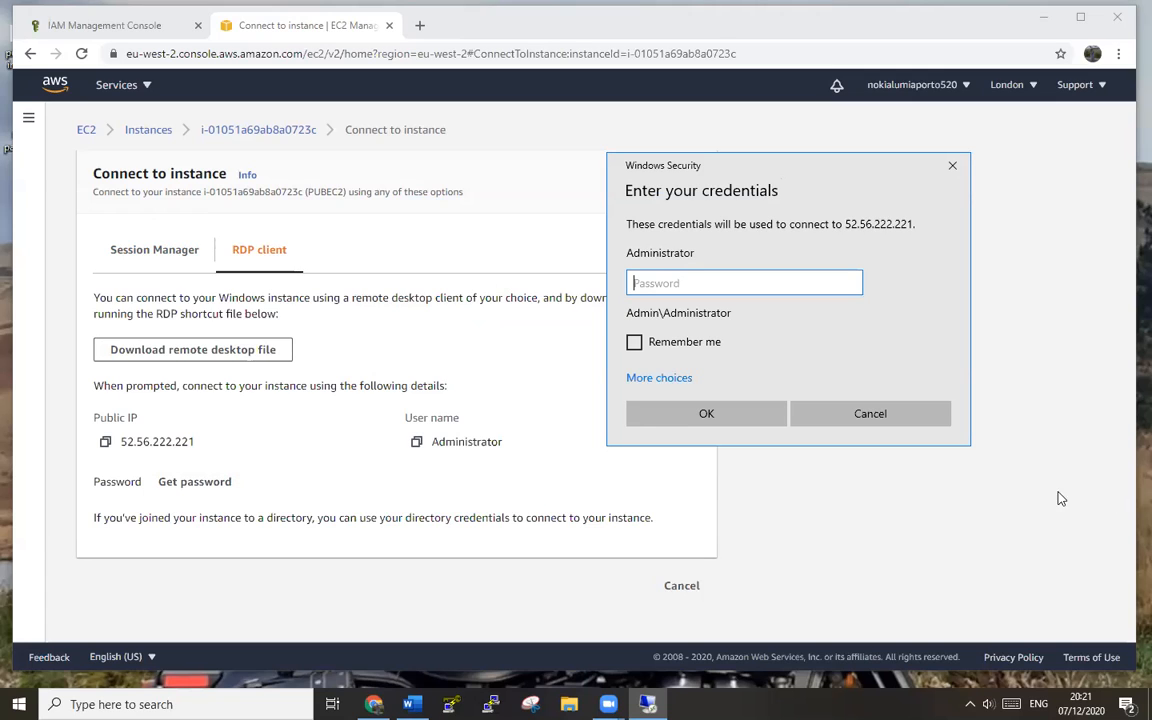
pyautogui.click(899, 421)
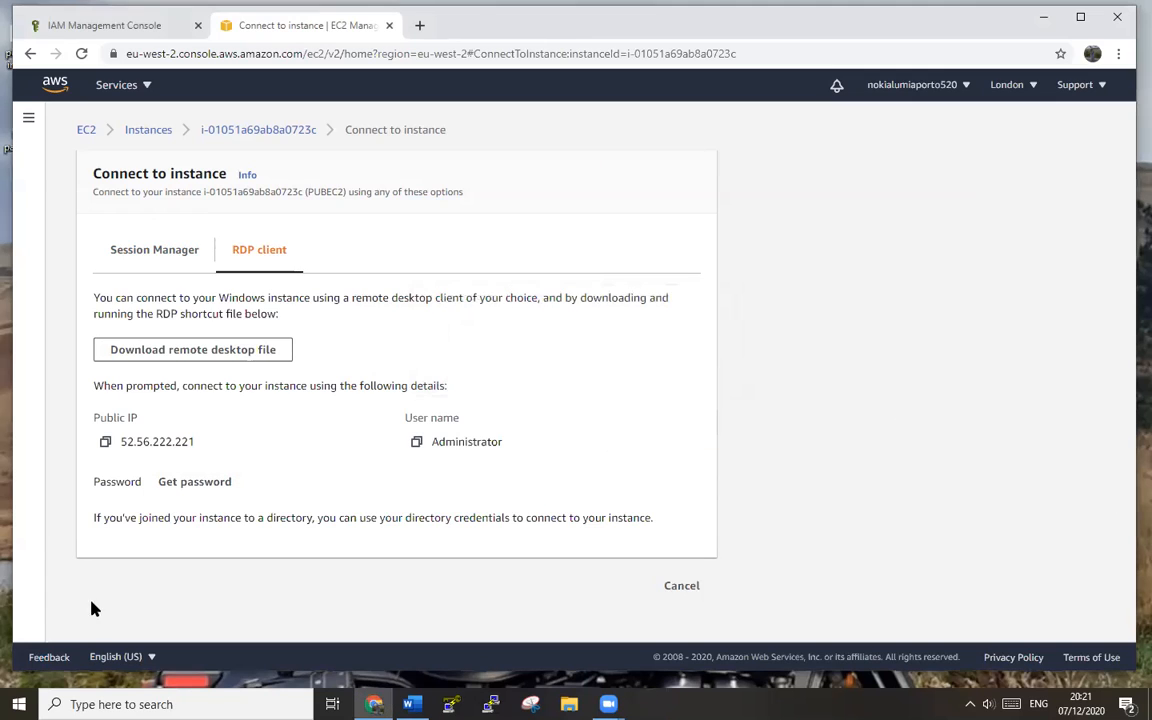
pyautogui.click(569, 704)
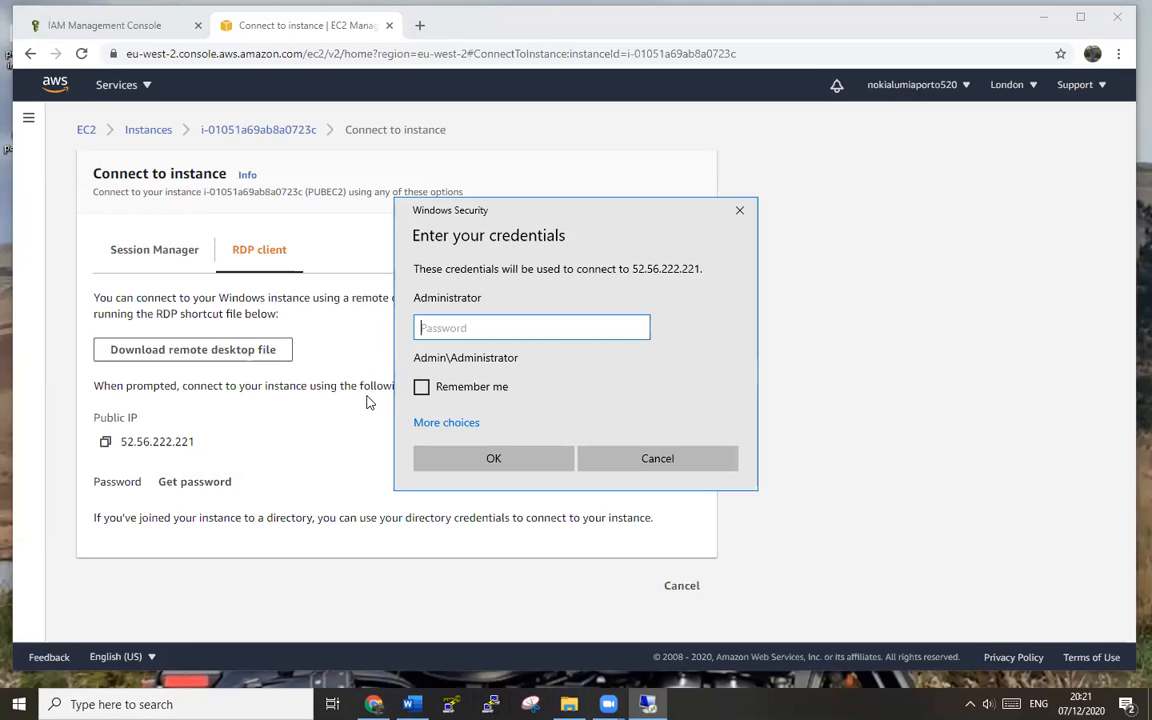
pyautogui.click(195, 488)
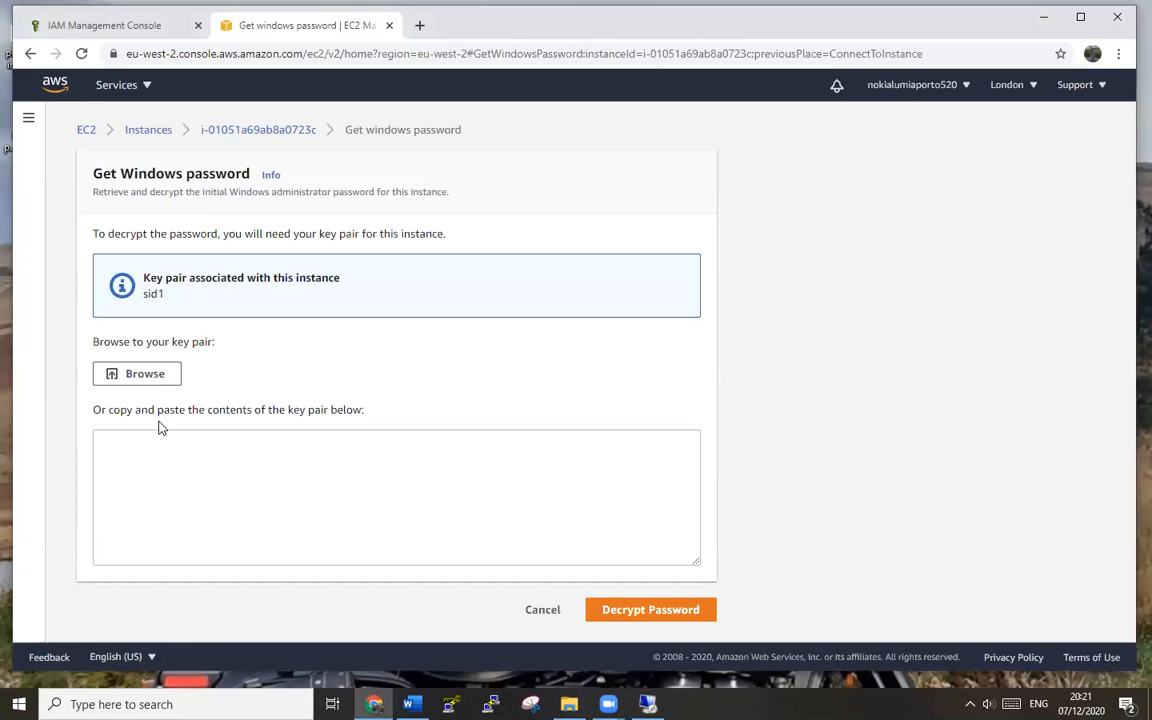
# - Decrypt PUBEC2's administrator password using the sid1 key pair file and copy it
pyautogui.click(156, 380)
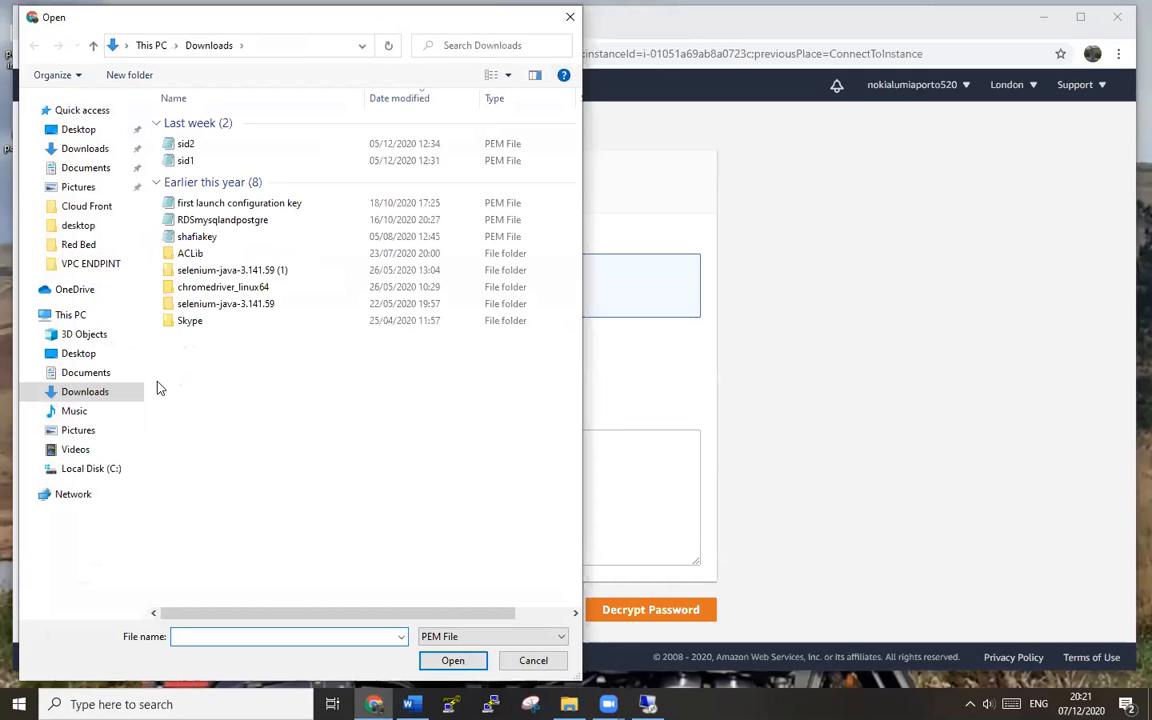
pyautogui.doubleClick(183, 157)
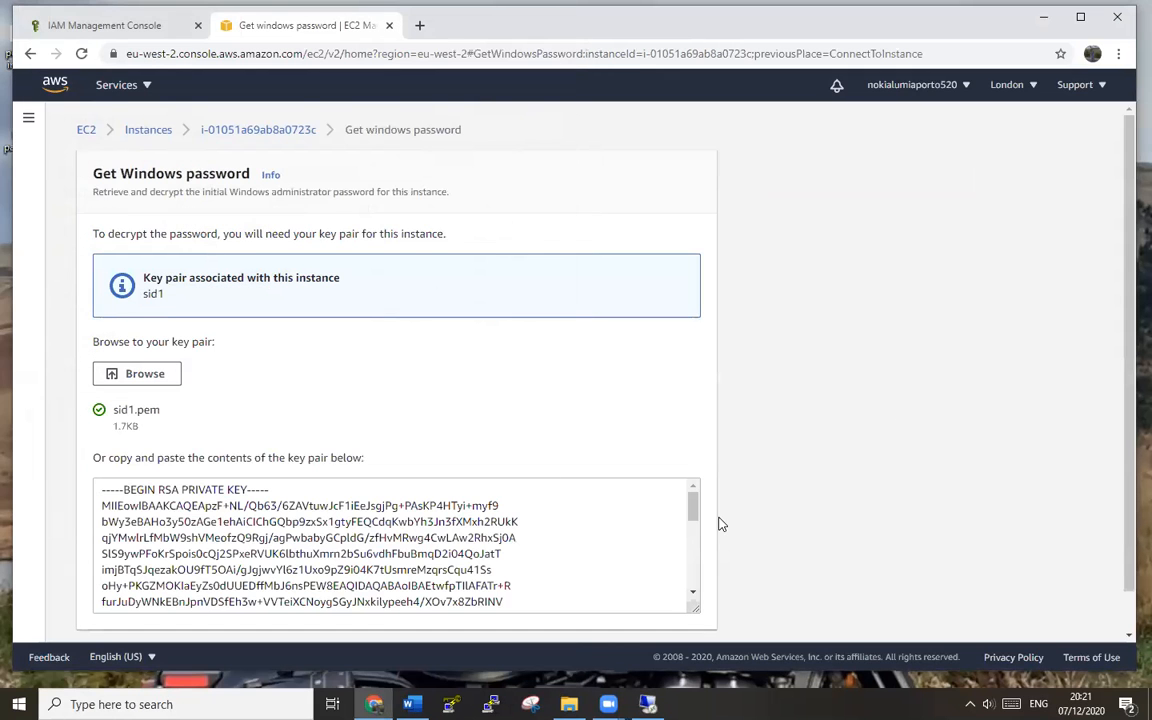
pyautogui.scroll(-1, 718, 524)
pyautogui.click(650, 612)
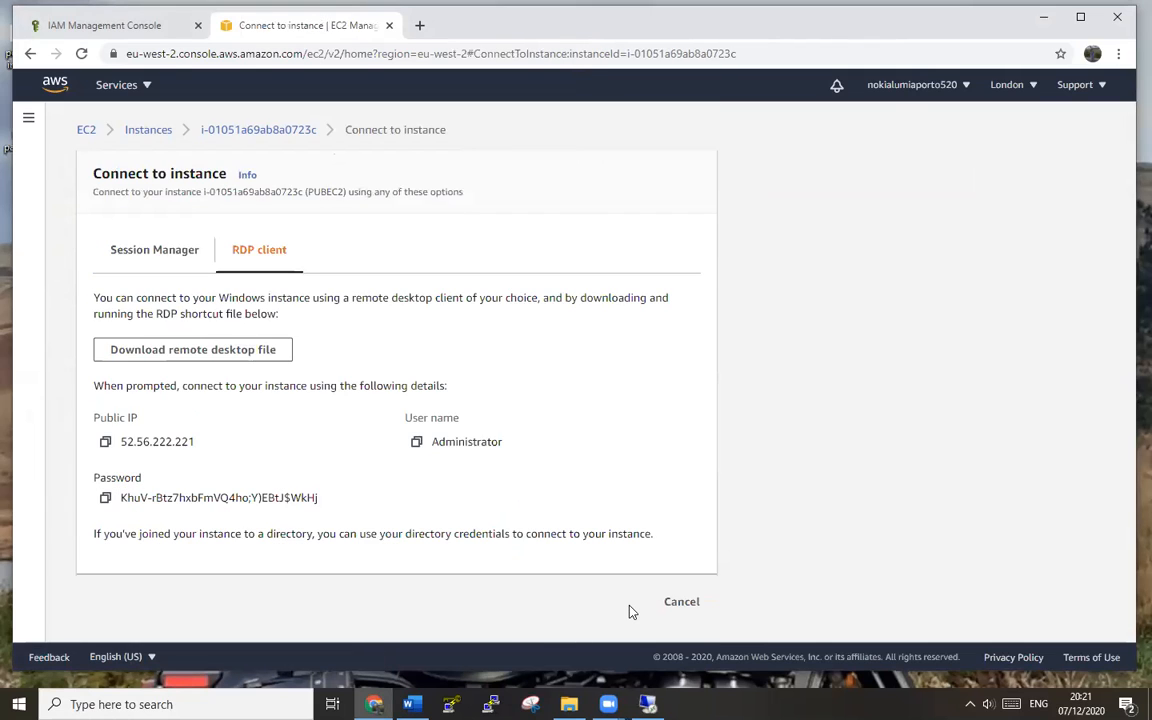
pyautogui.click(105, 497)
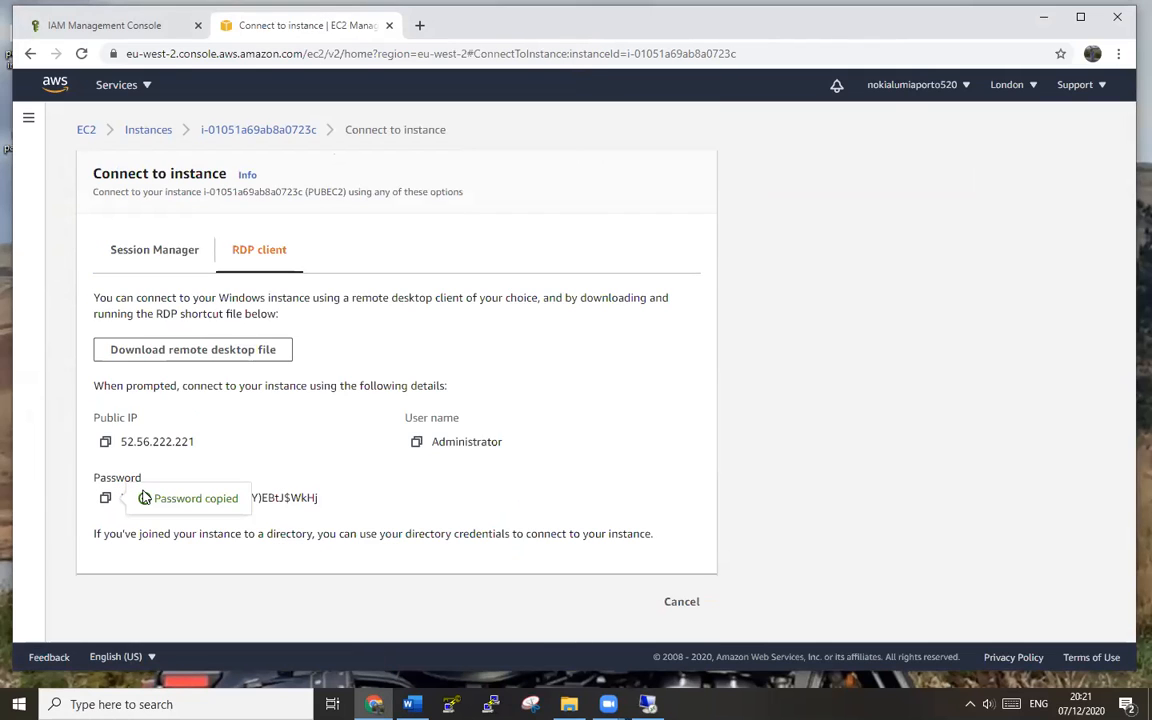
# - Paste the password into the Windows Security prompt, sign in, and accept the certificate
pyautogui.click(647, 704)
pyautogui.rightClick(532, 327)
pyautogui.click(568, 340)
pyautogui.click(501, 455)
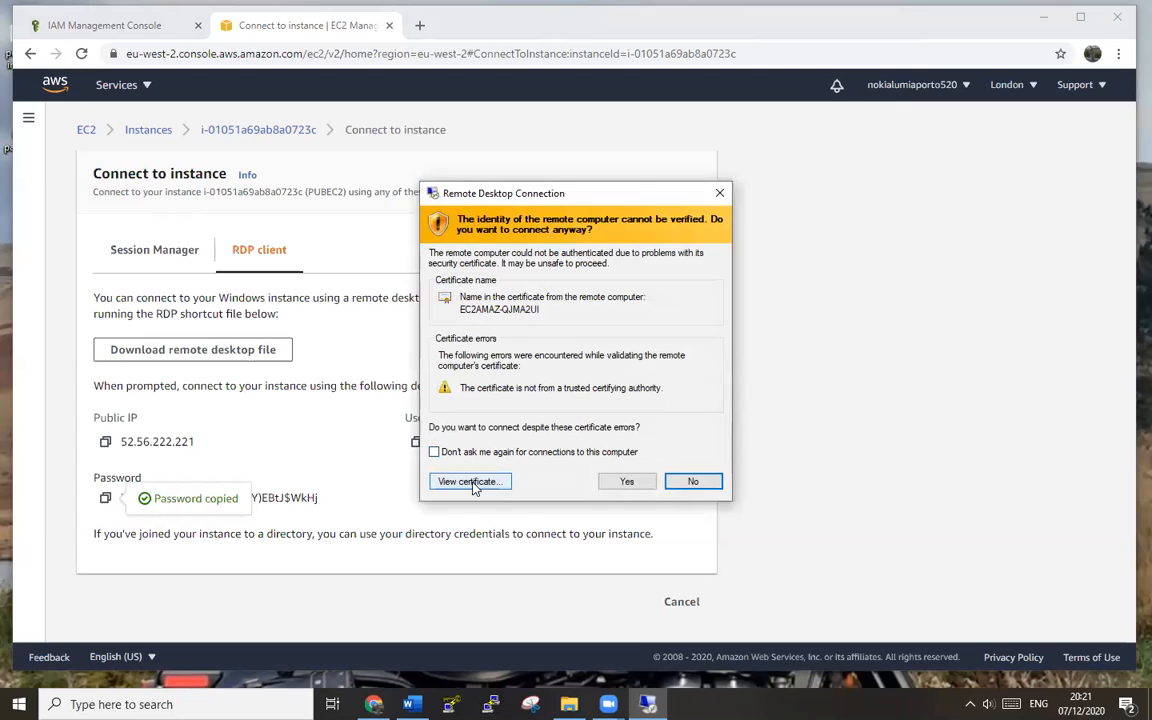
pyautogui.click(646, 487)
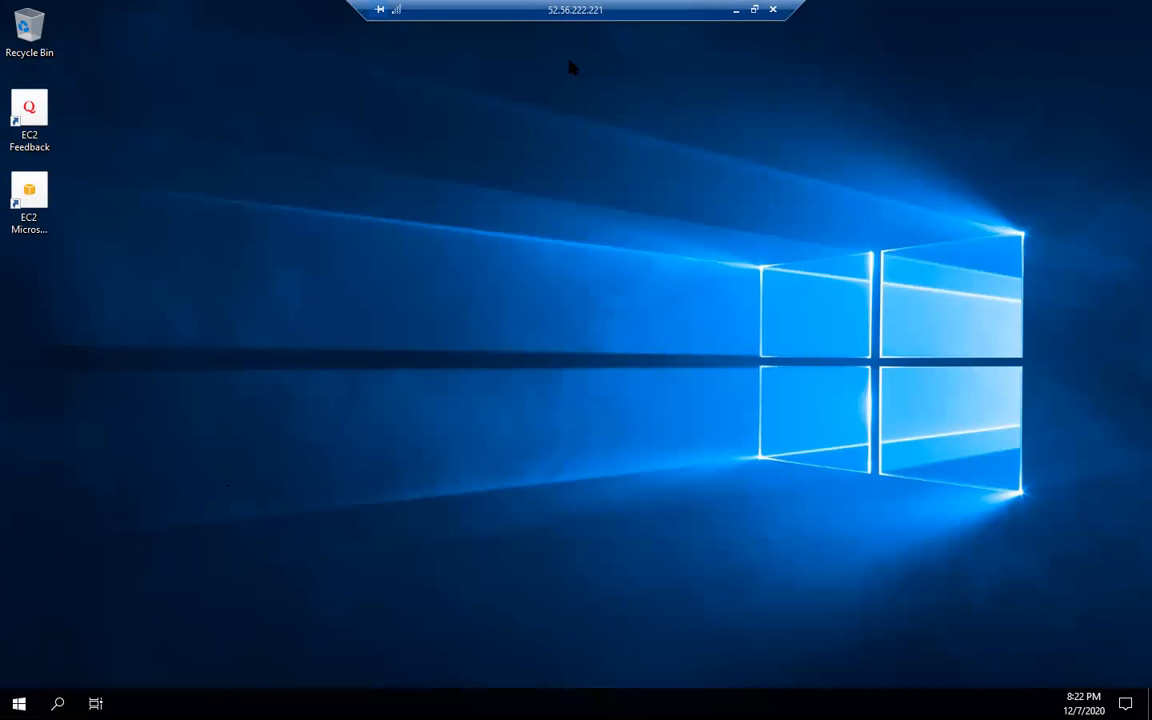
# - Restore the PUBEC2 session to a window and bring Chrome back to the front
pyautogui.click(755, 10)
pyautogui.click(783, 279)
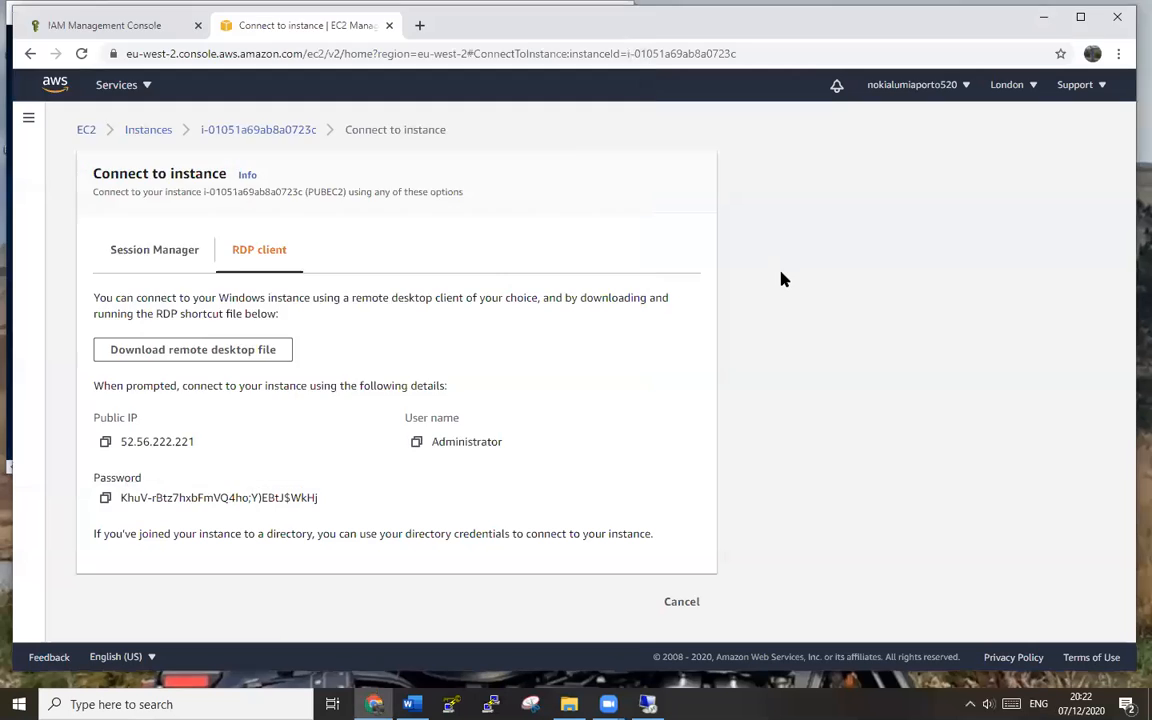
# - Copy Privec2's private IPv4 address 10.0.20.4 from running instances, then return to PUBEC2's desktop
pyautogui.hotkey('alt', 'Left')
pyautogui.hotkey('alt', 'Right')
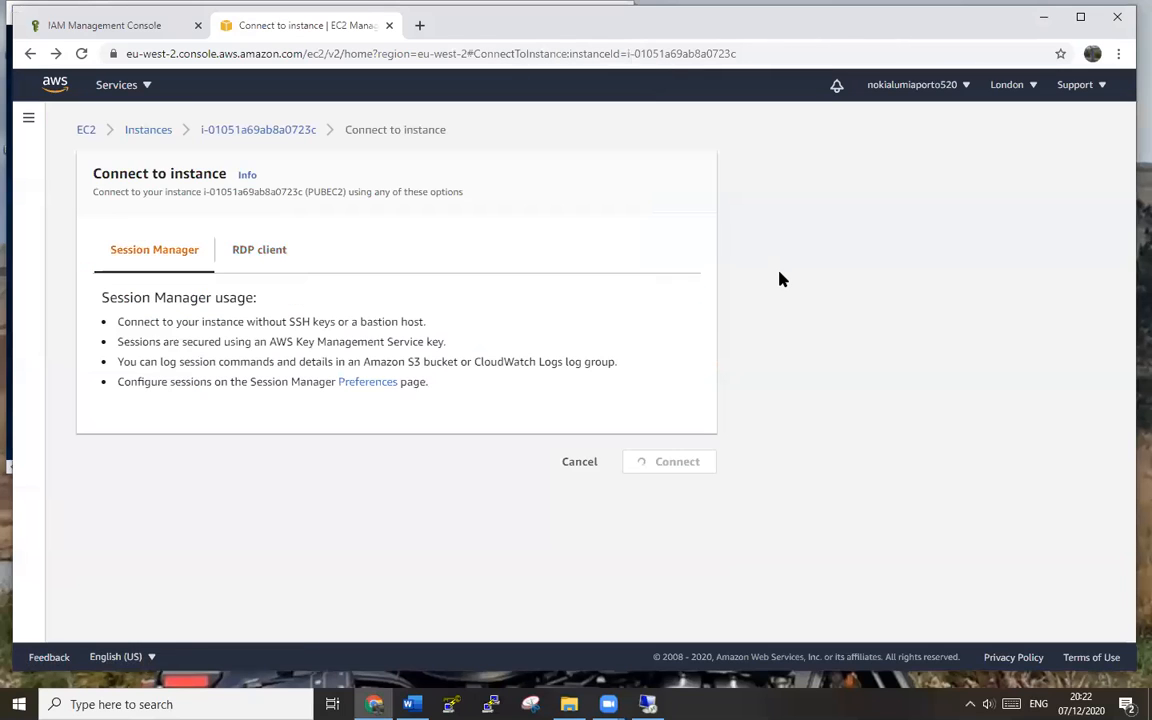
pyautogui.click(28, 118)
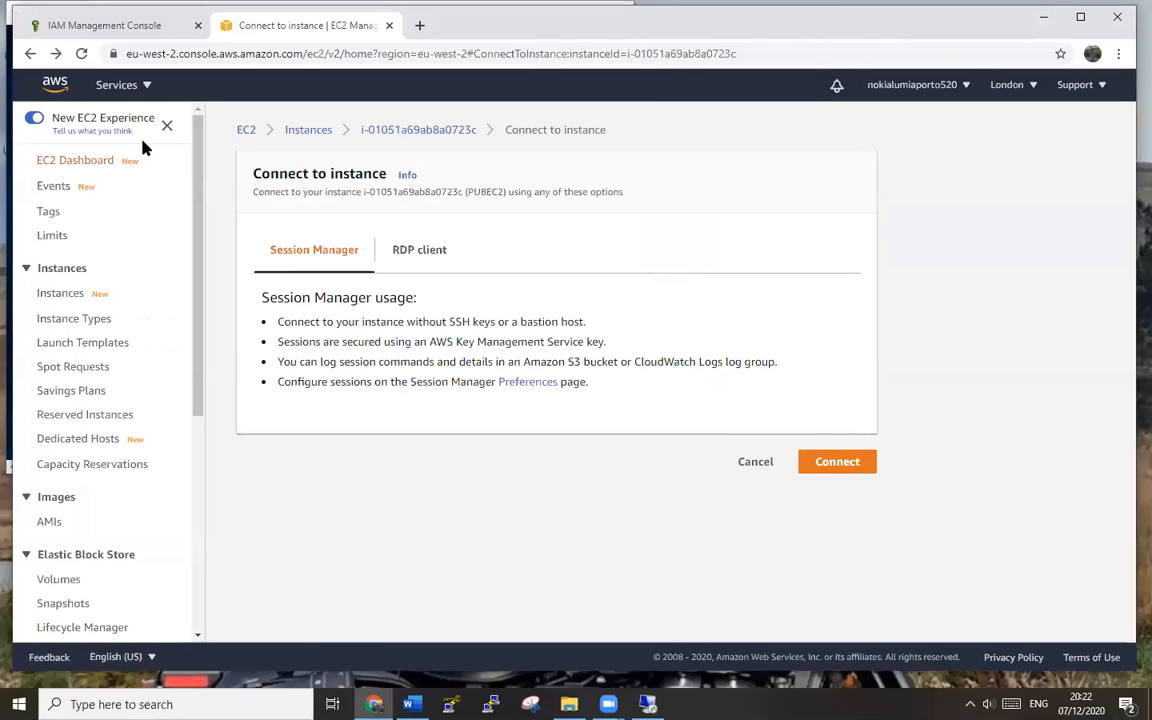
pyautogui.click(105, 85)
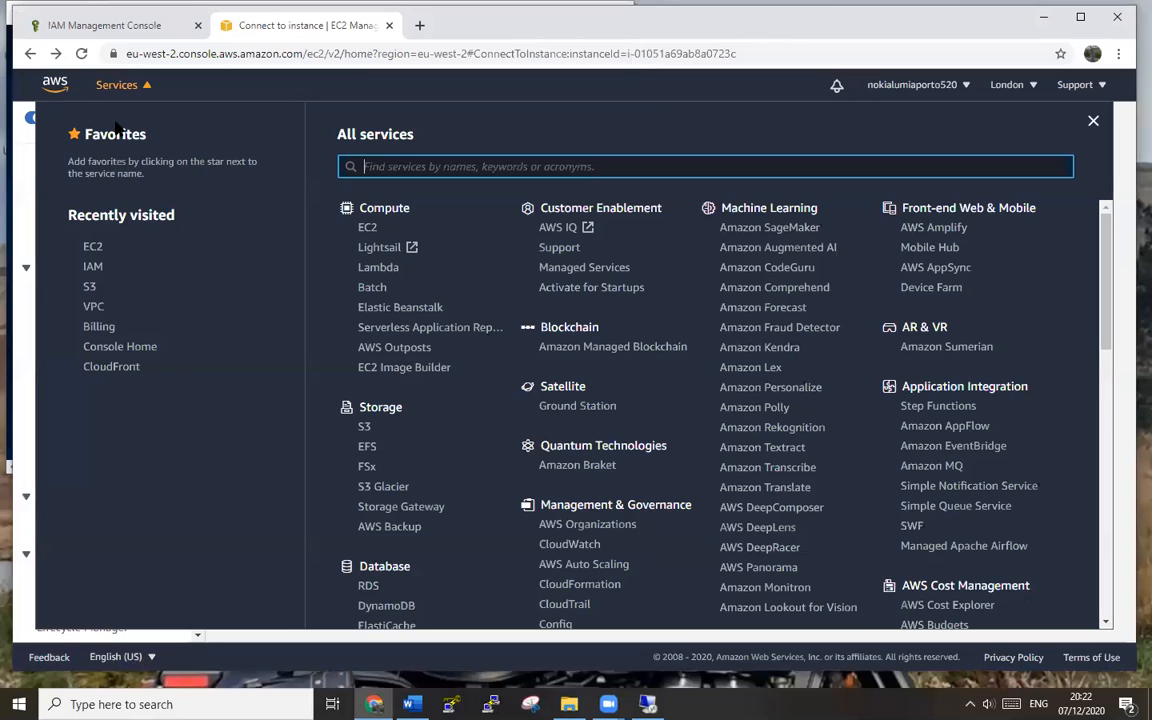
pyautogui.click(98, 249)
pyautogui.click(262, 227)
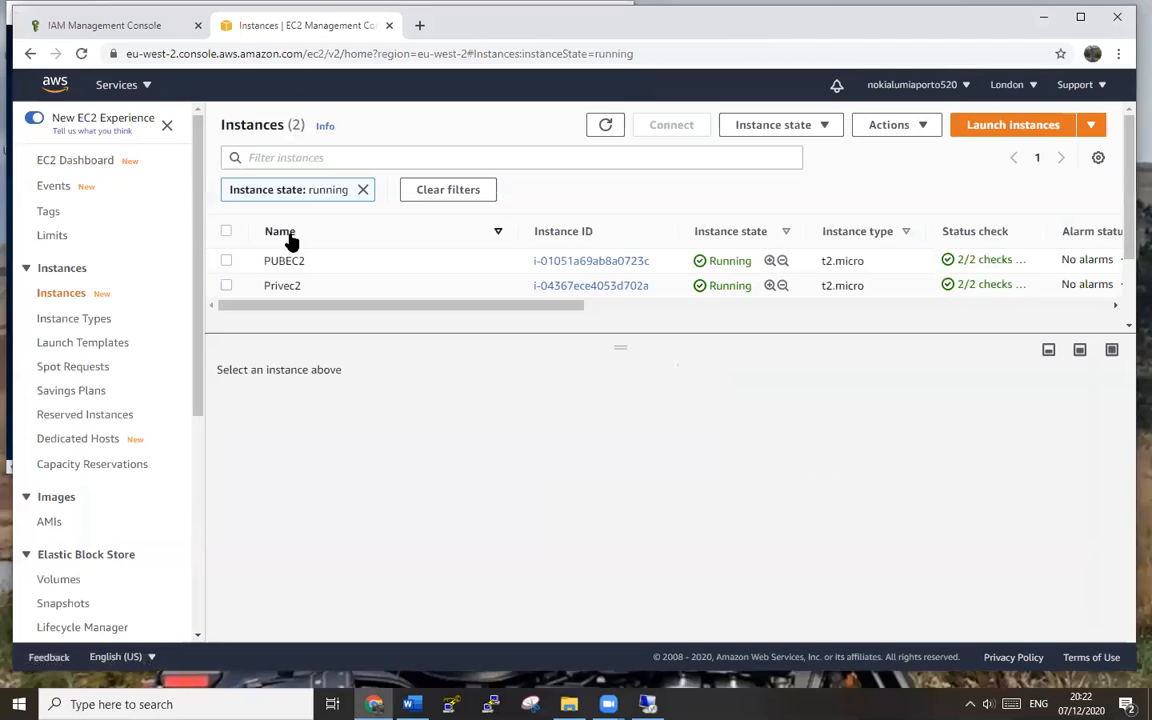
pyautogui.click(226, 285)
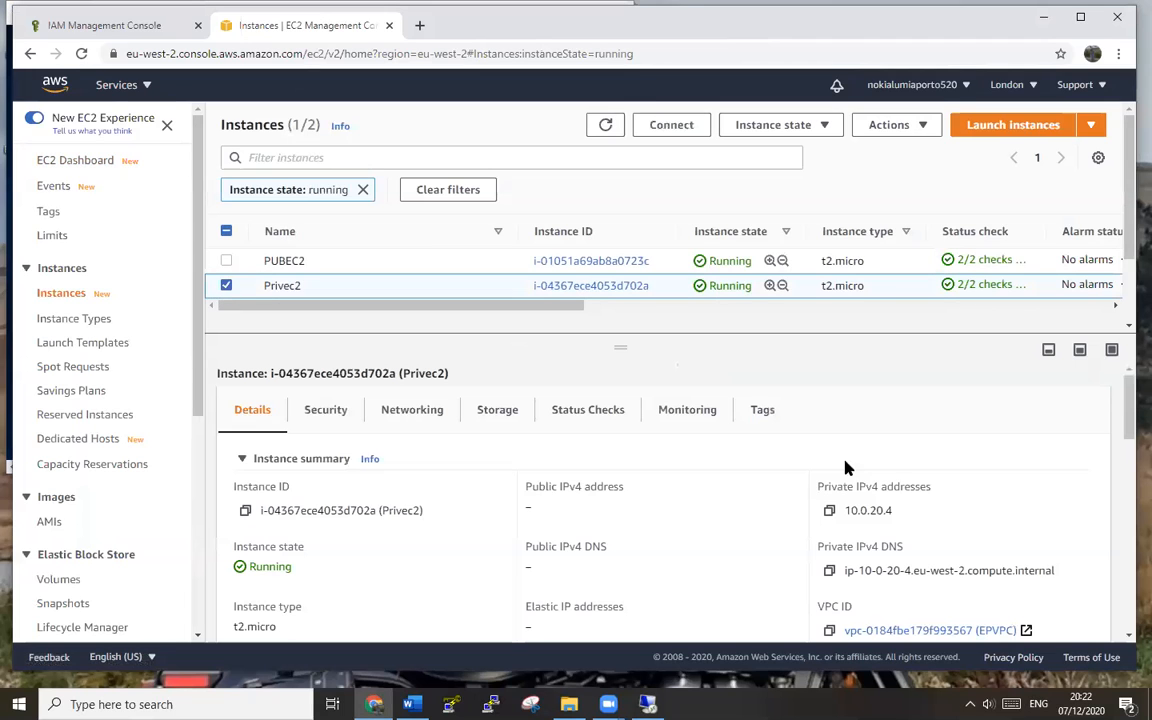
pyautogui.click(830, 513)
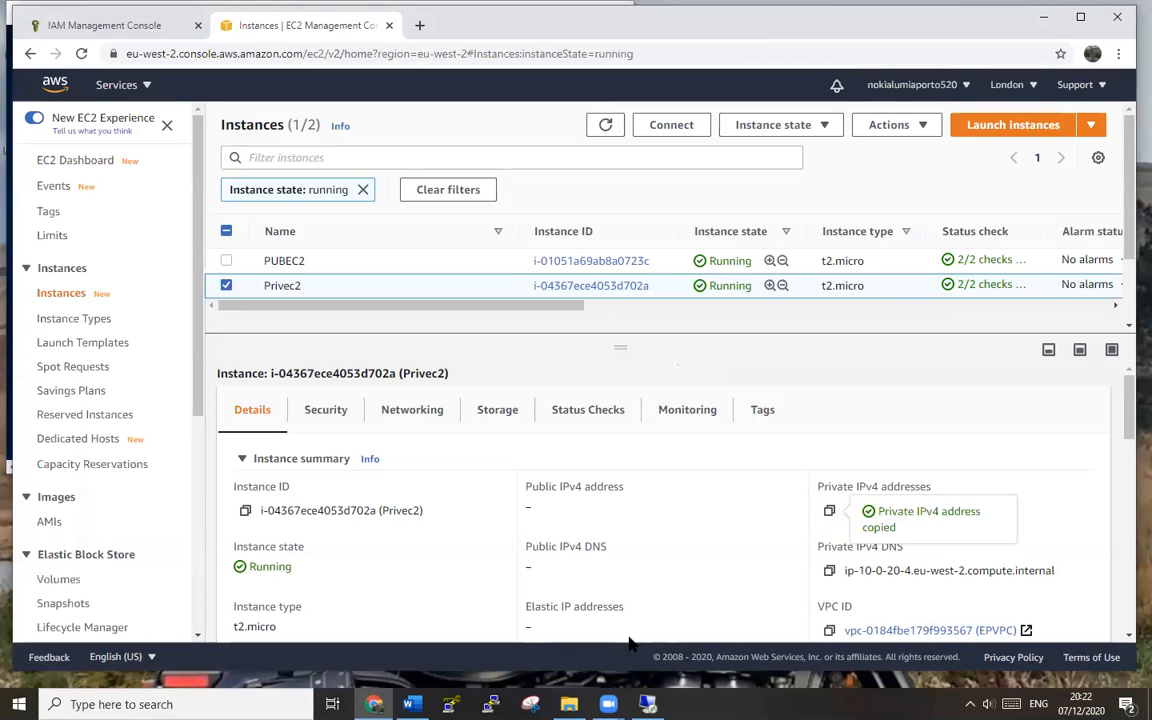
pyautogui.click(648, 704)
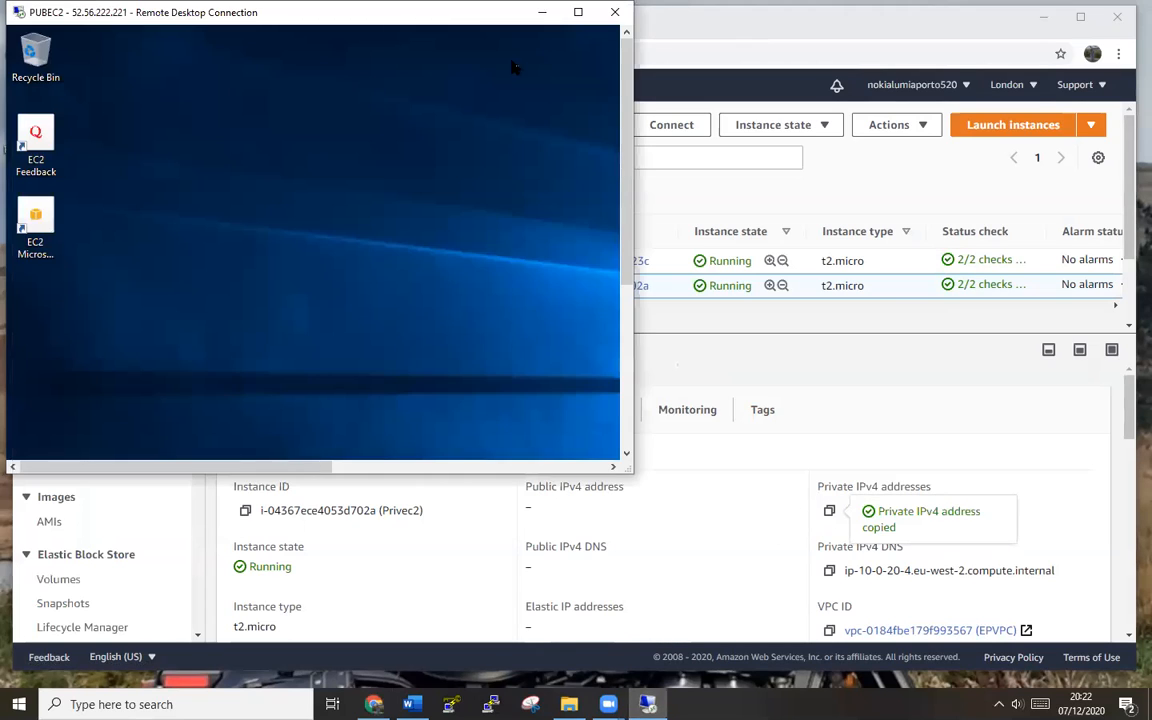
# - On PUBEC2, allow network discovery and launch the Remote Desktop client via mstsc
pyautogui.click(582, 13)
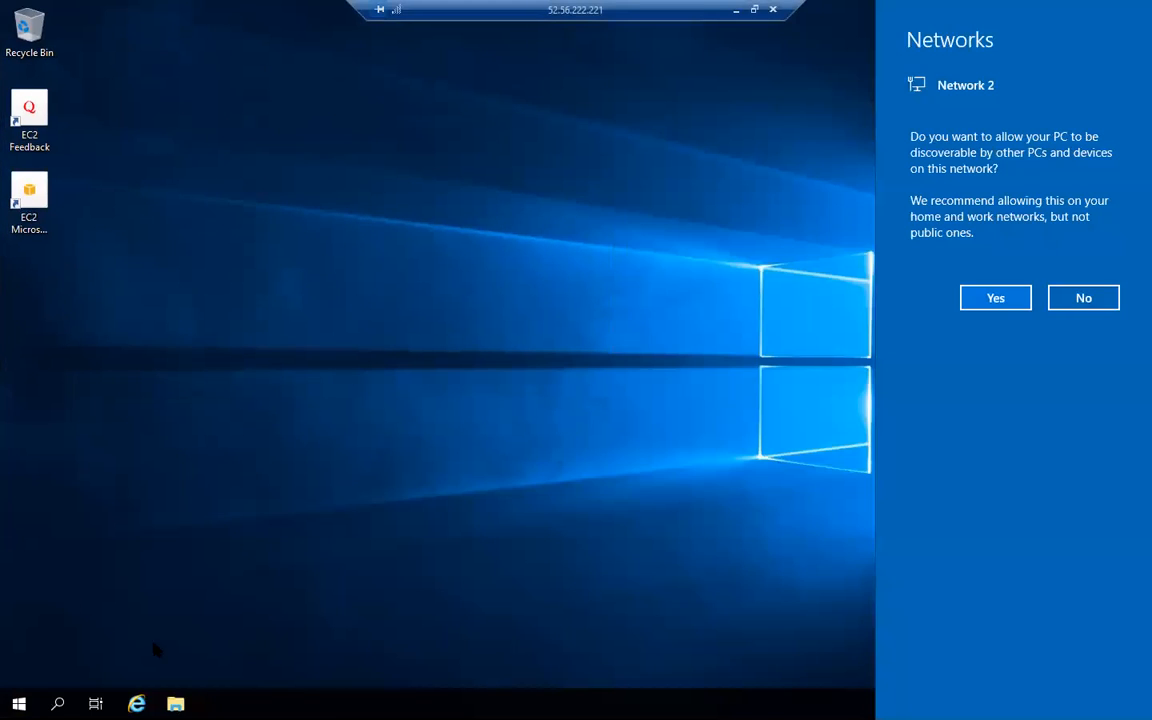
pyautogui.click(990, 305)
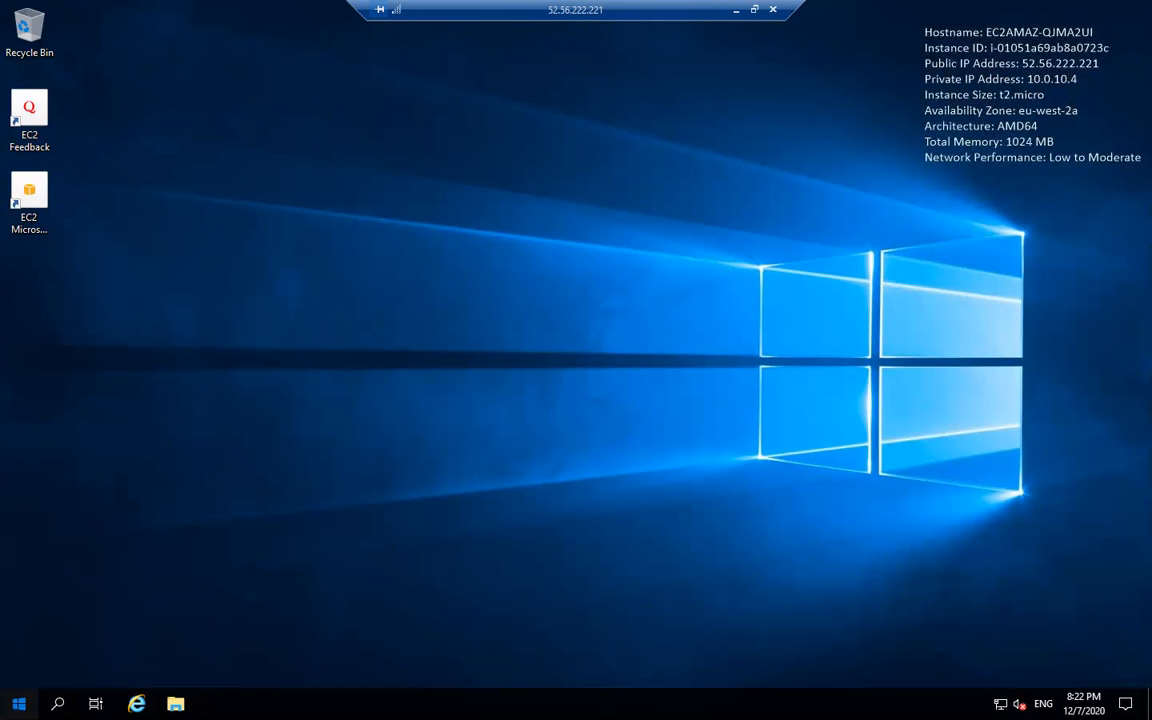
pyautogui.click(18, 704)
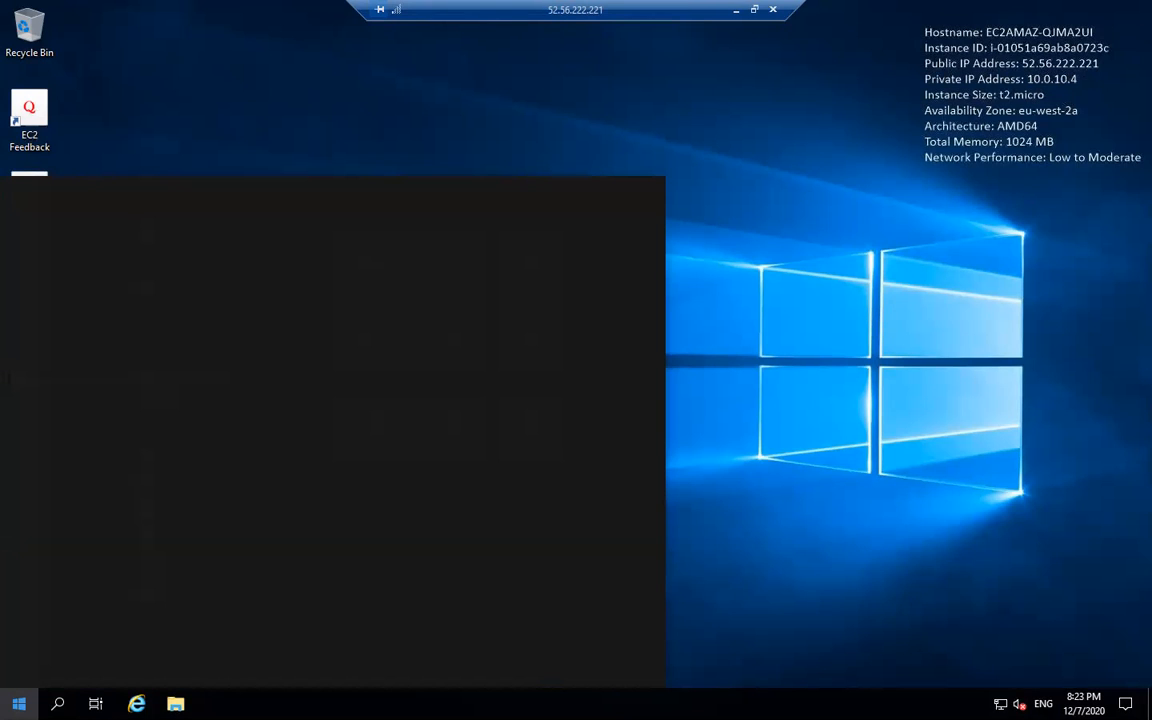
pyautogui.write('mstsc')
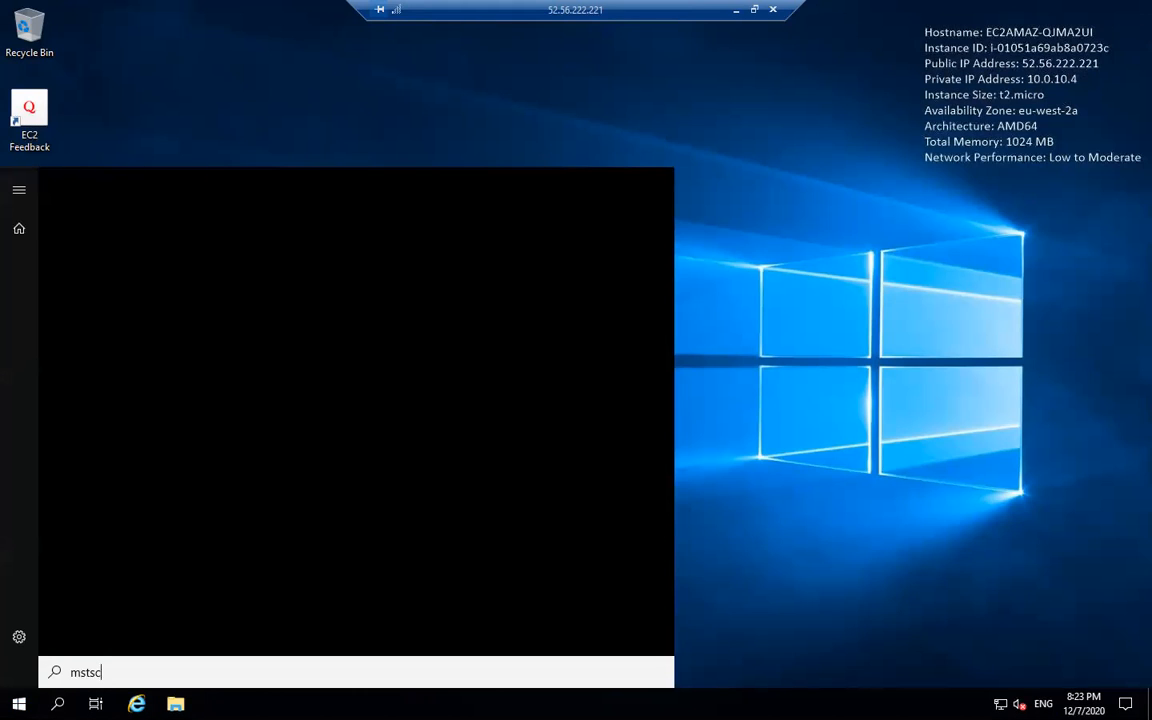
pyautogui.click(197, 262)
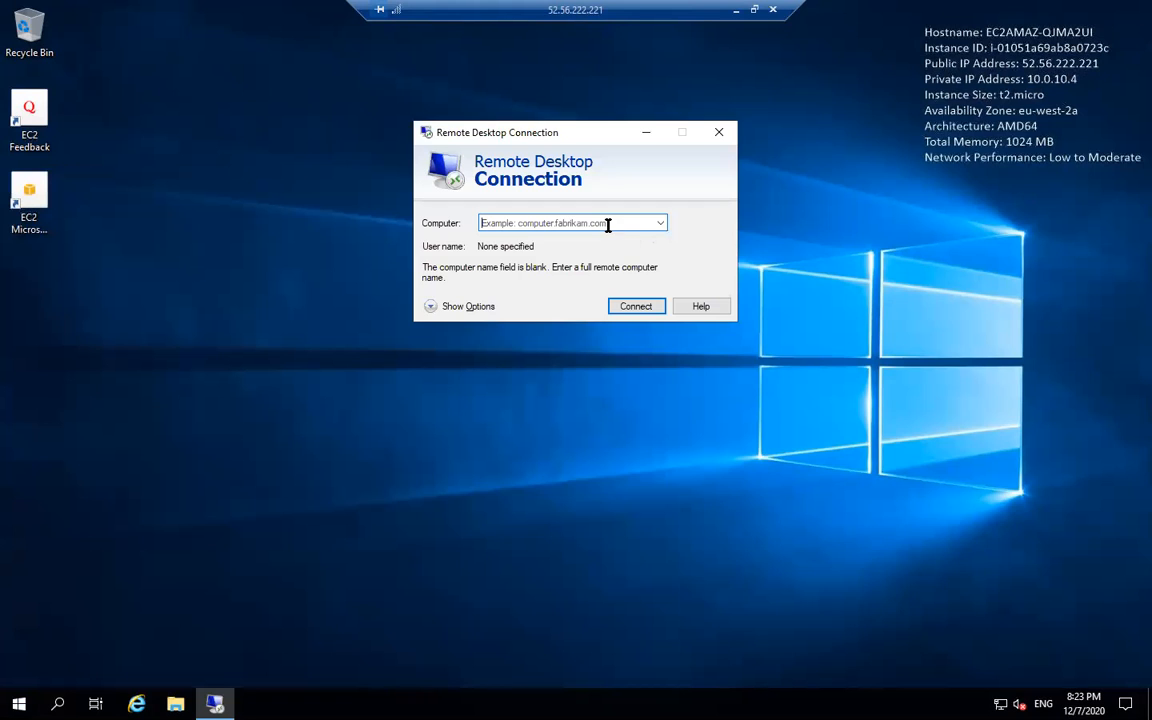
# - Connect to 10.0.20.4 from PUBEC2, then switch back to the AWS console
pyautogui.rightClick(607, 225)
pyautogui.click(652, 294)
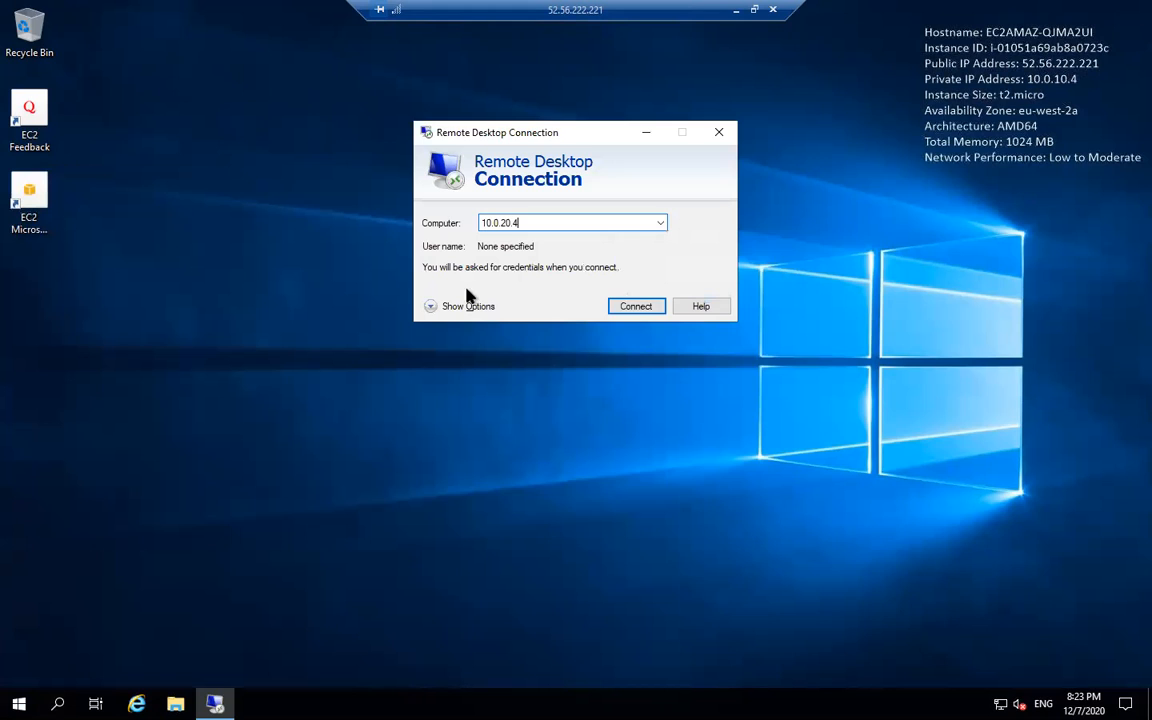
pyautogui.click(630, 306)
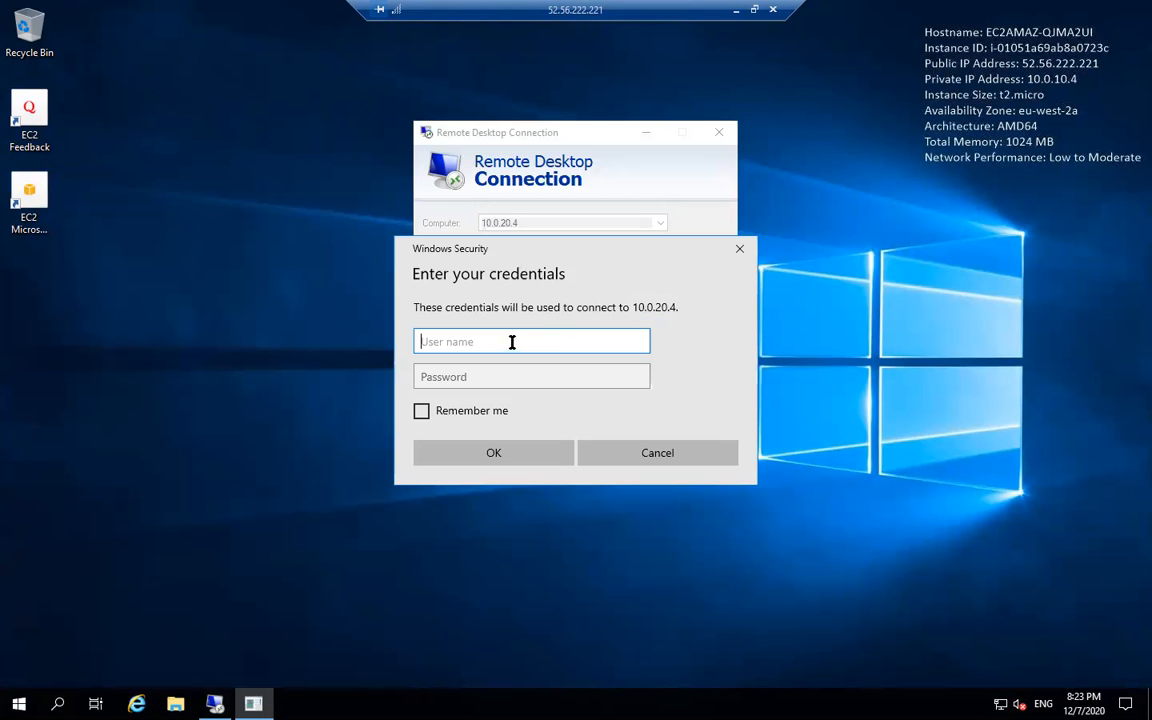
pyautogui.click(754, 9)
pyautogui.click(828, 170)
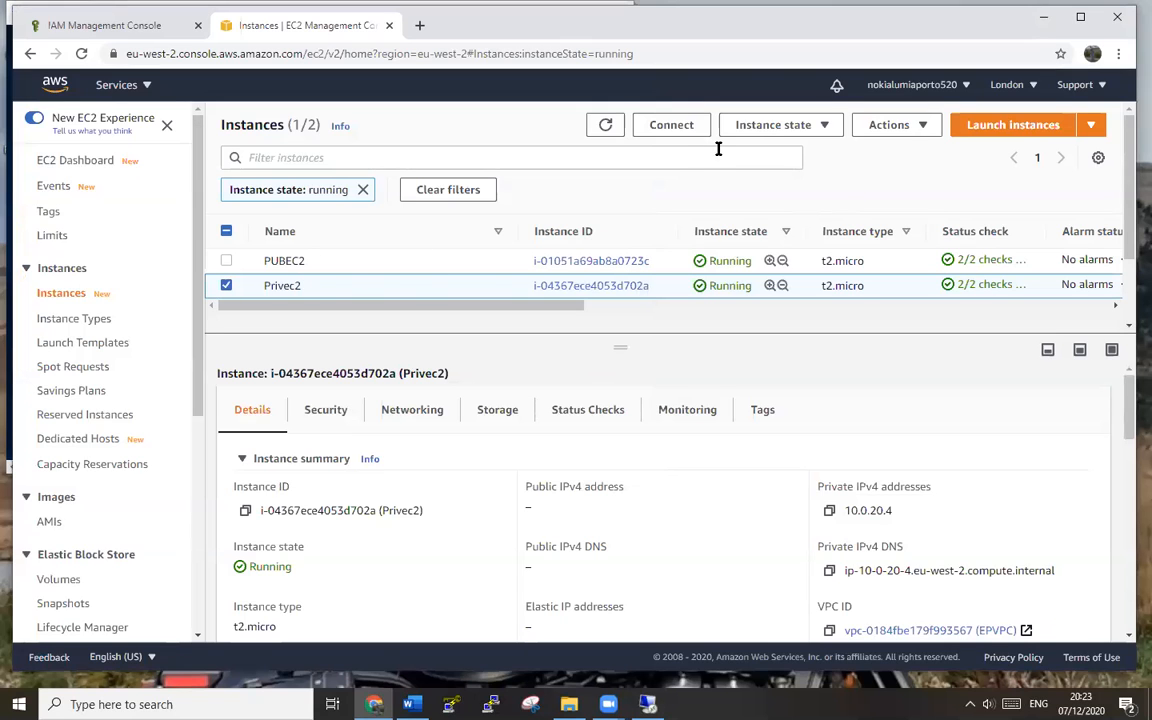
# - Copy Privec2's RDP user name and enter Administrator in the 10.0.20.4 credentials prompt
pyautogui.click(671, 124)
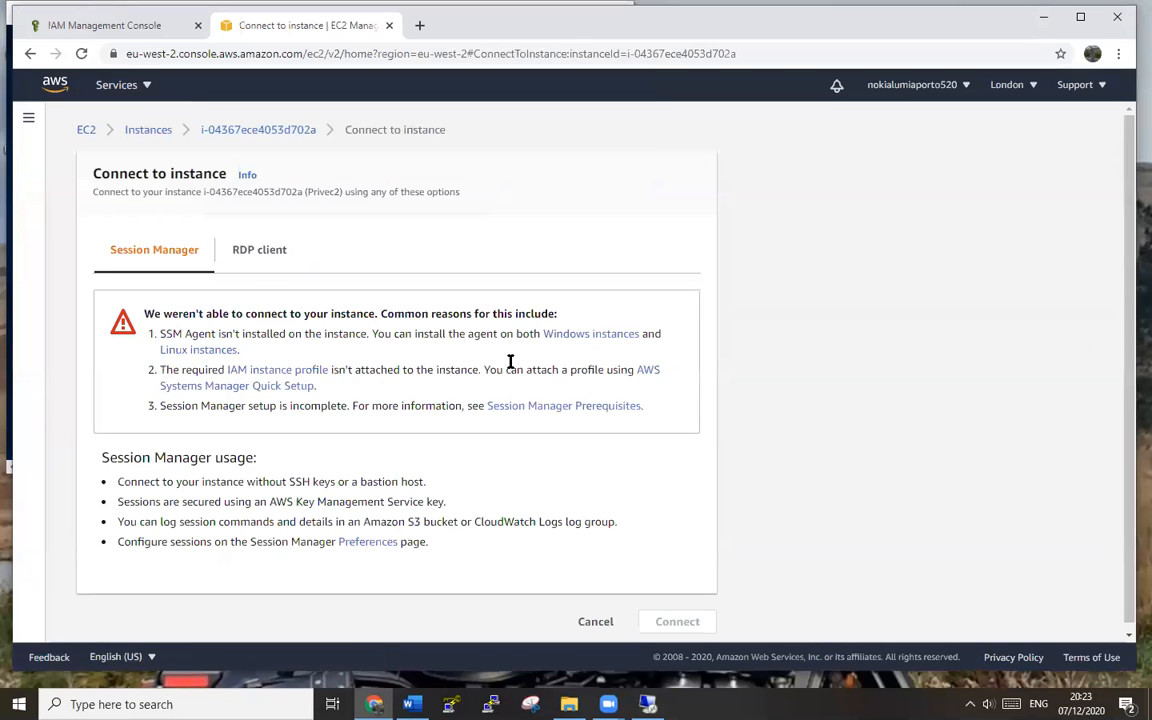
pyautogui.click(270, 250)
pyautogui.click(418, 443)
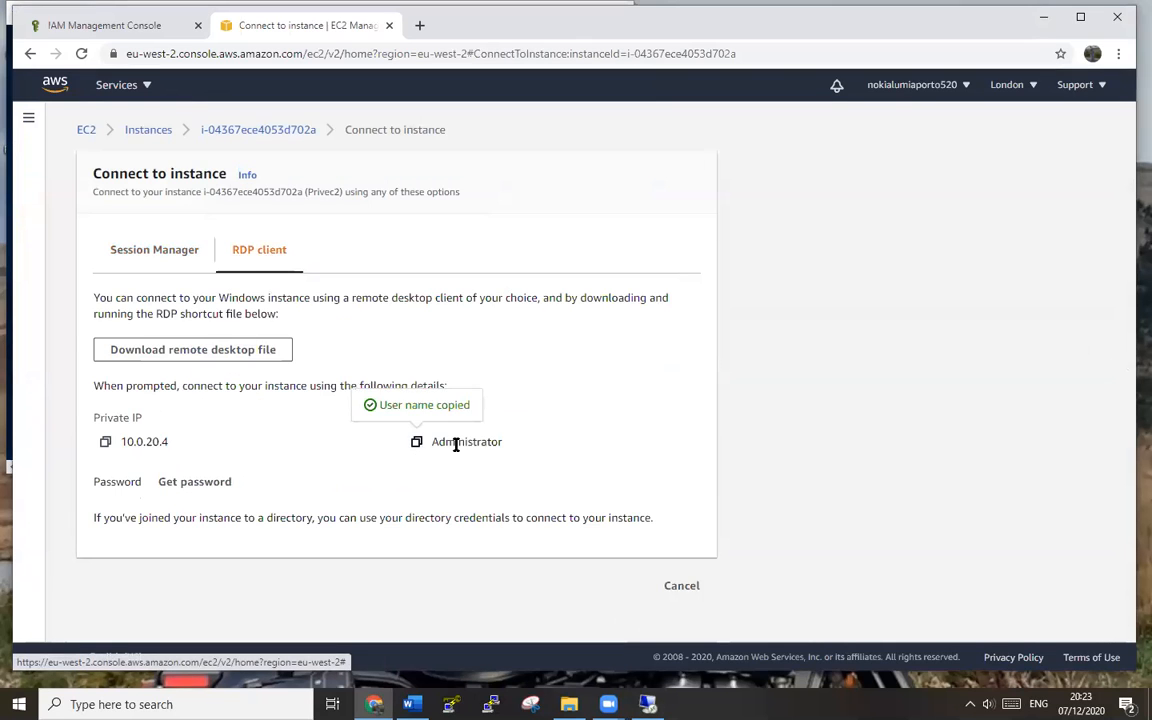
pyautogui.hotkey('alt', 'Tab')
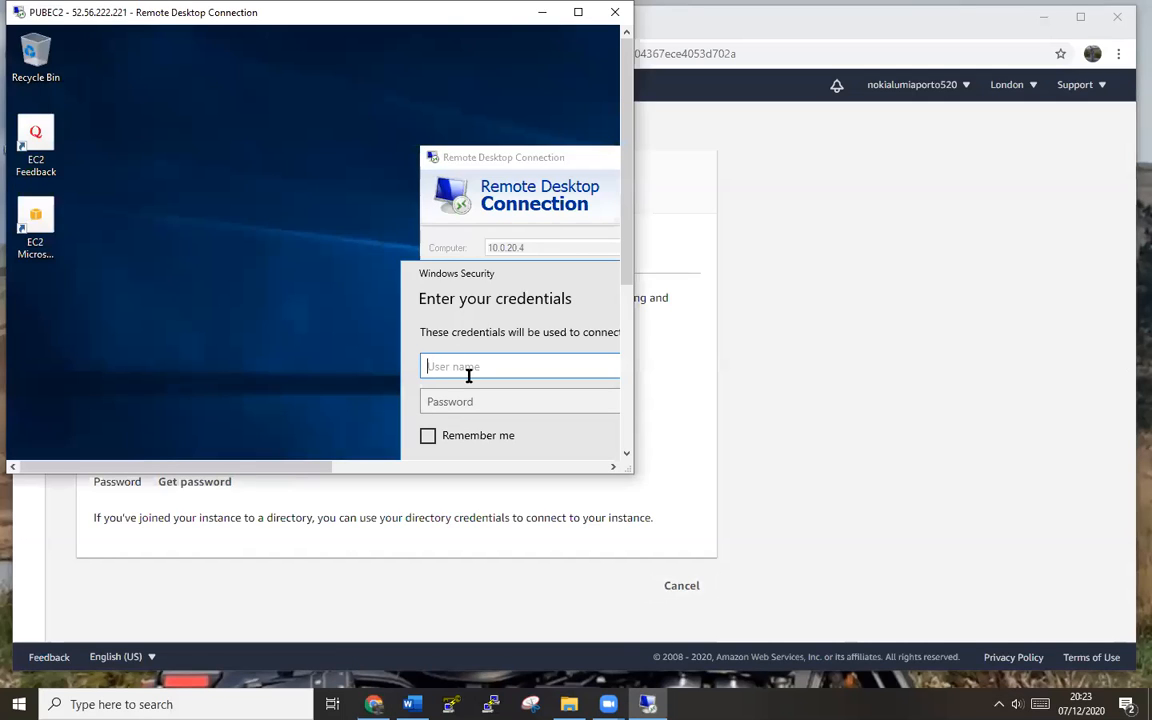
pyautogui.hotkey('ctrl', 'v')
pyautogui.hotkey('alt', 'Tab')
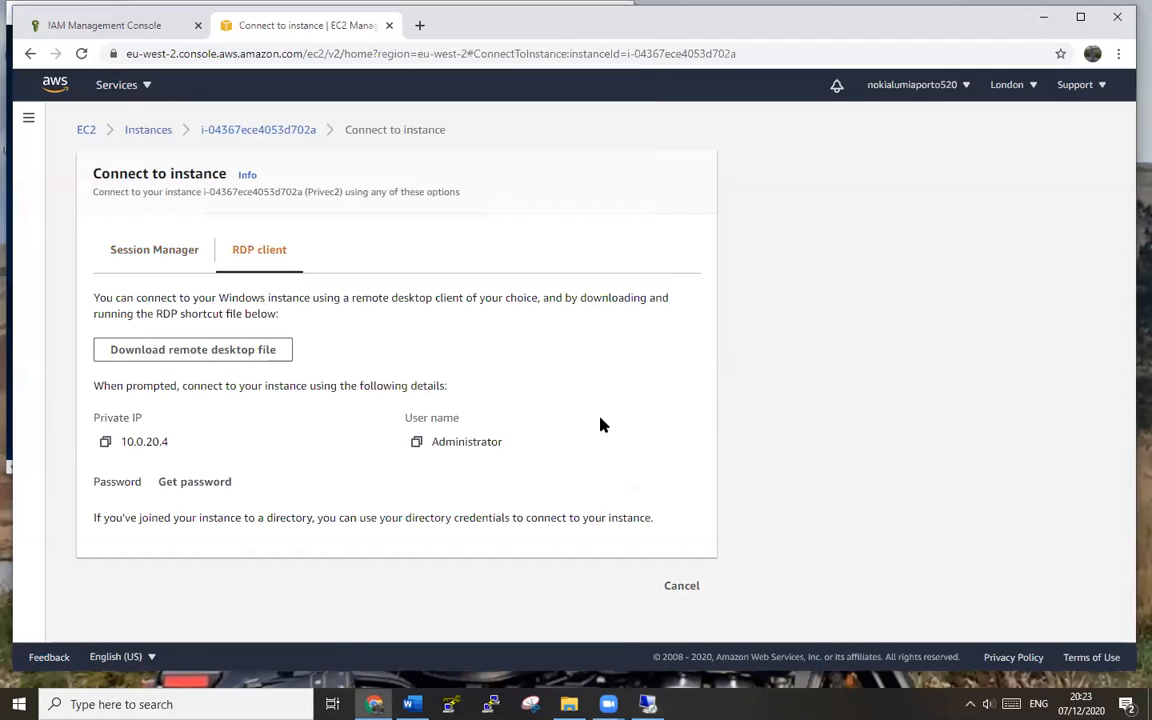
# - Decrypt Privec2's Windows password with sid1.pem and copy it
pyautogui.click(178, 484)
pyautogui.click(146, 378)
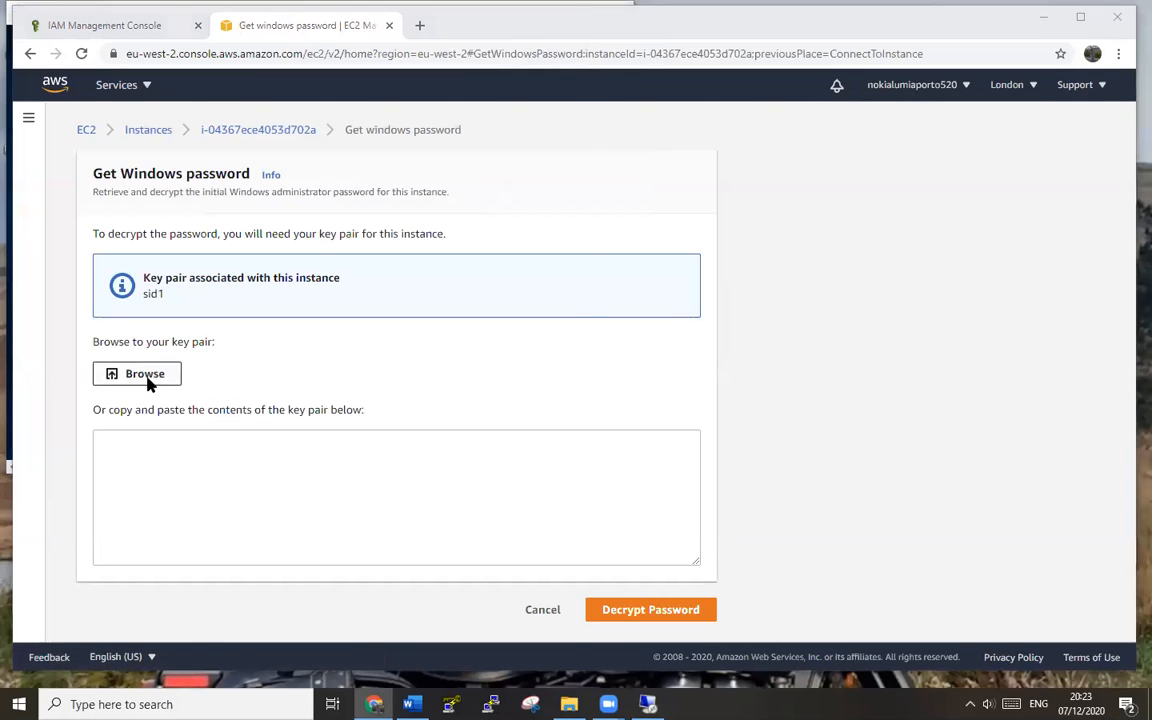
pyautogui.doubleClick(200, 161)
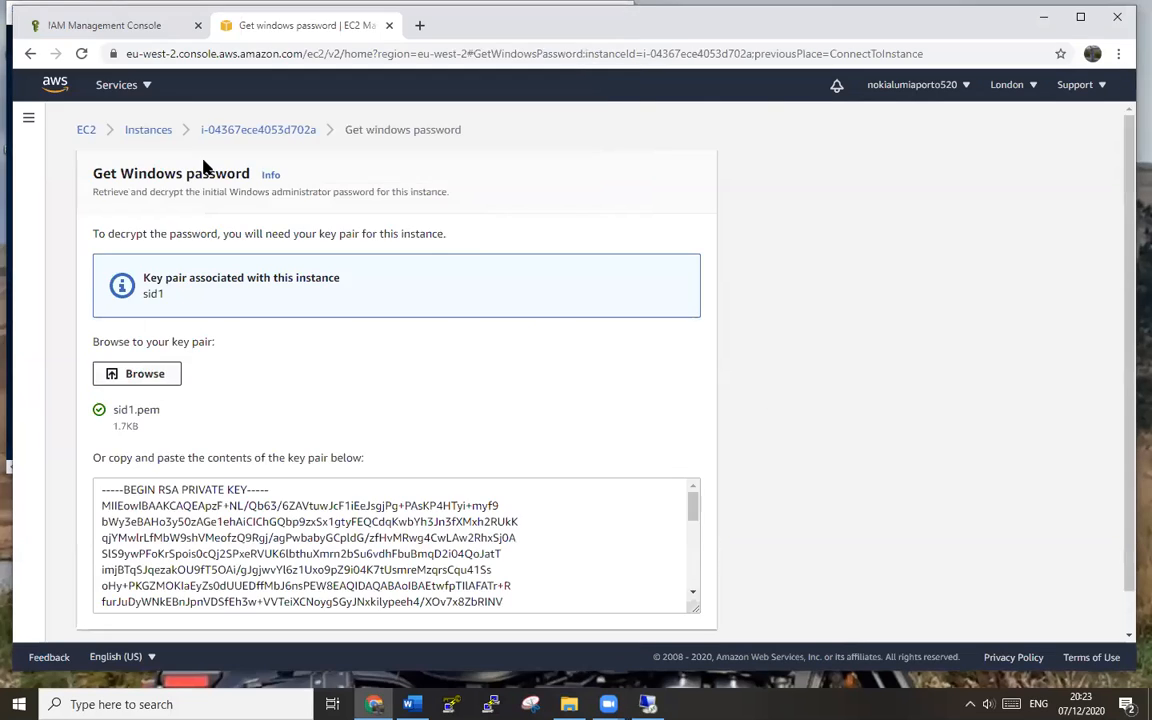
pyautogui.scroll(-2, 1066, 473)
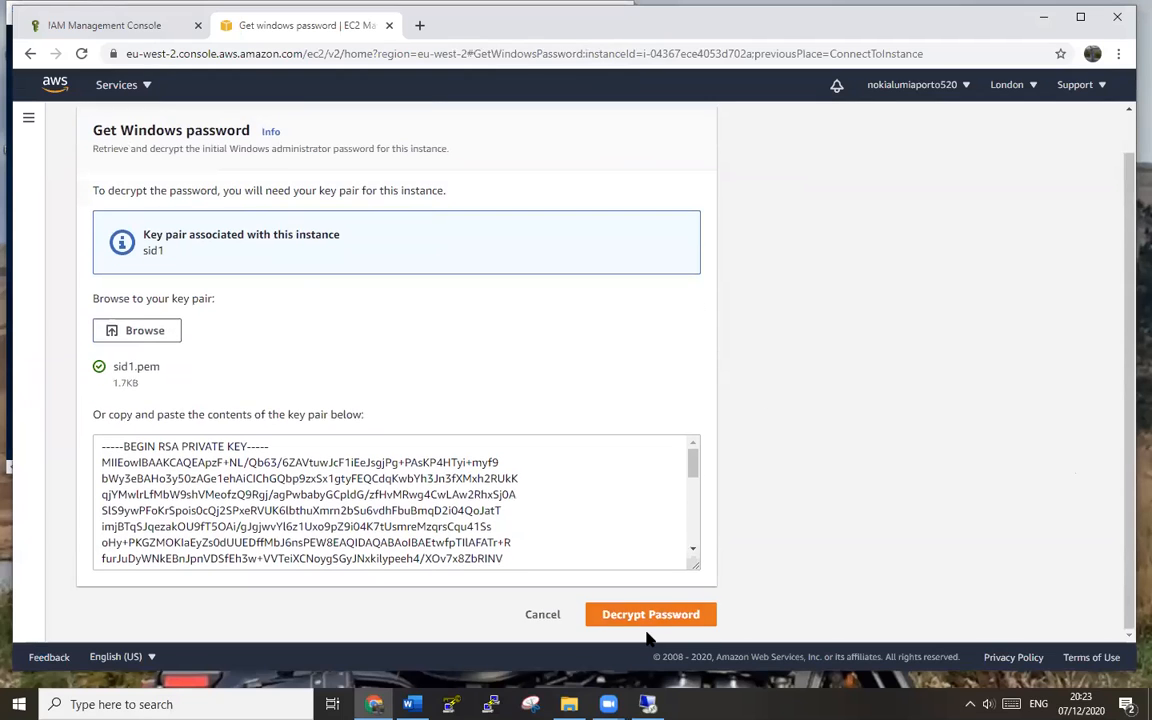
pyautogui.click(689, 614)
pyautogui.click(103, 499)
pyautogui.click(648, 704)
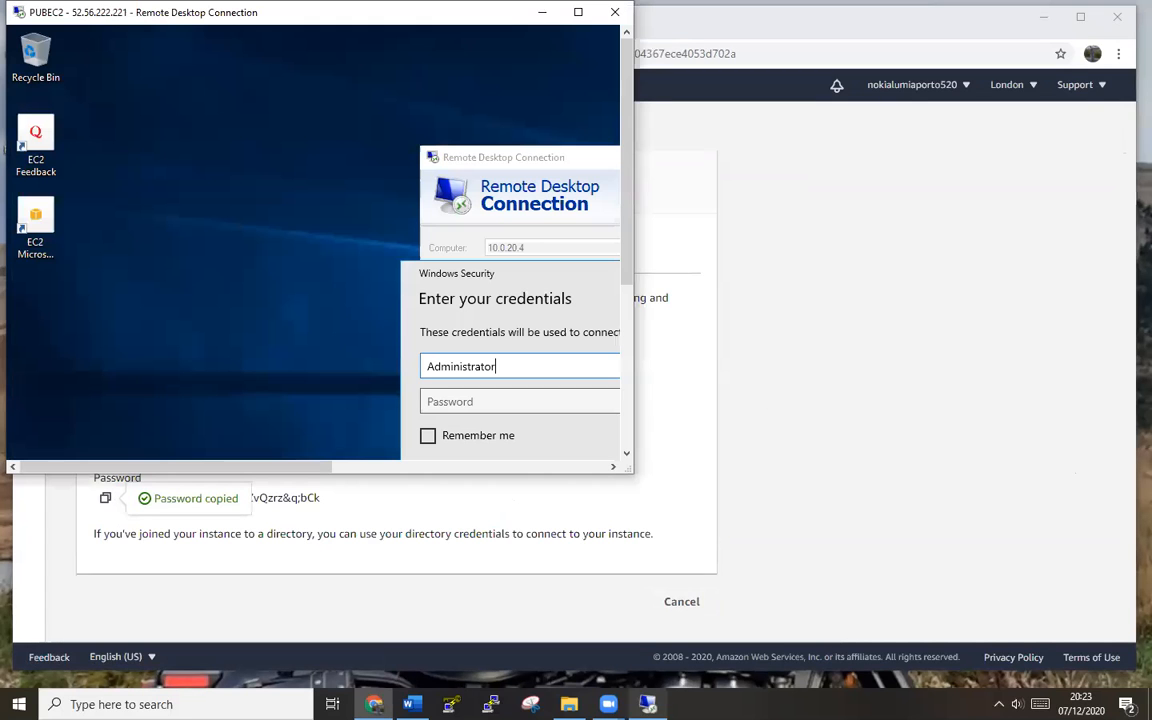
# - Sign in to 10.0.20.4 with the pasted password, accepting its certificate without future prompts
pyautogui.click(465, 403)
pyautogui.hotkey('ctrl', 'v')
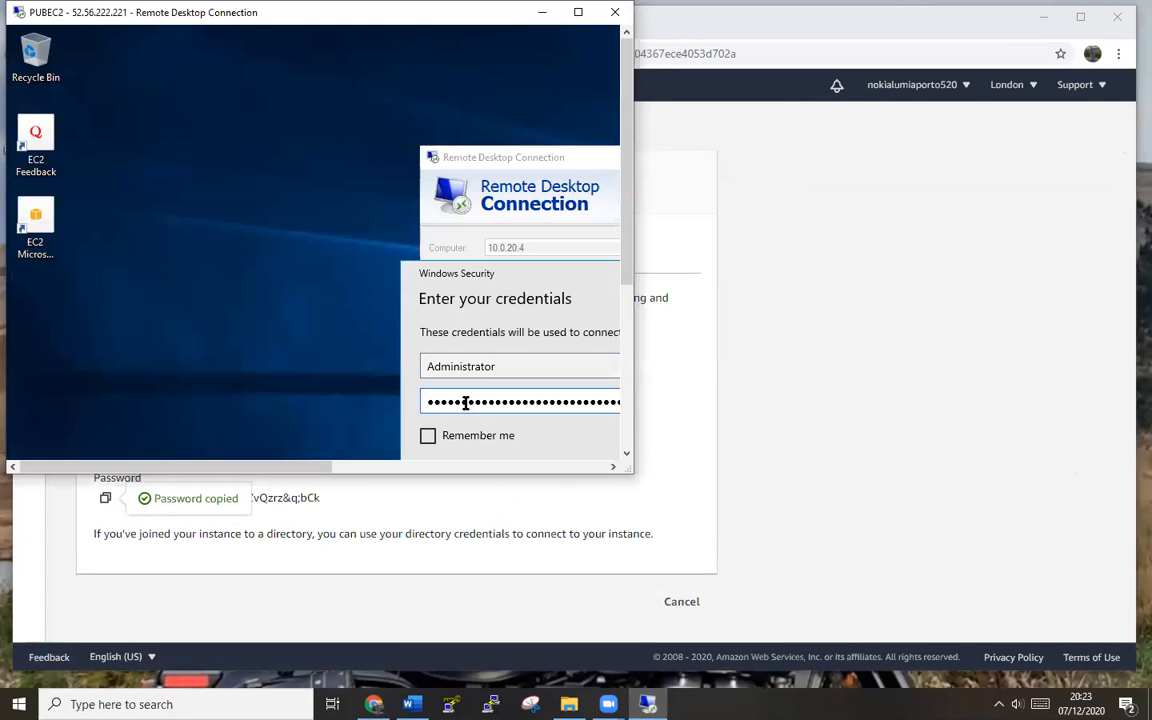
pyautogui.click(578, 12)
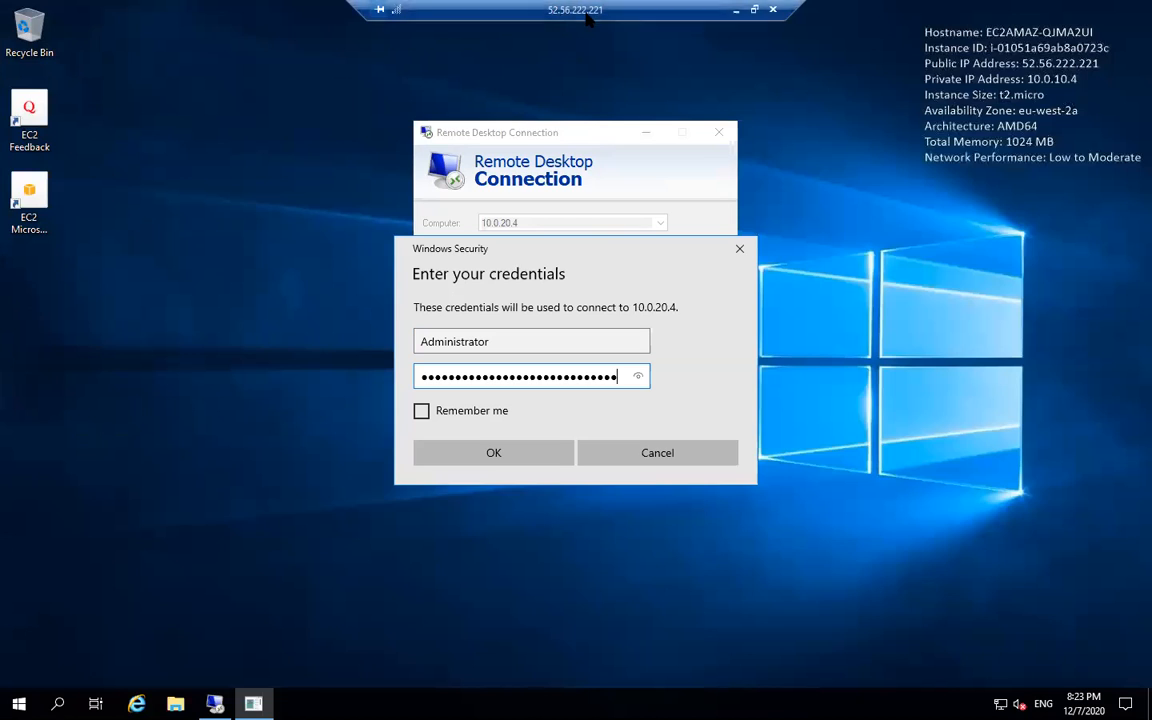
pyautogui.click(495, 461)
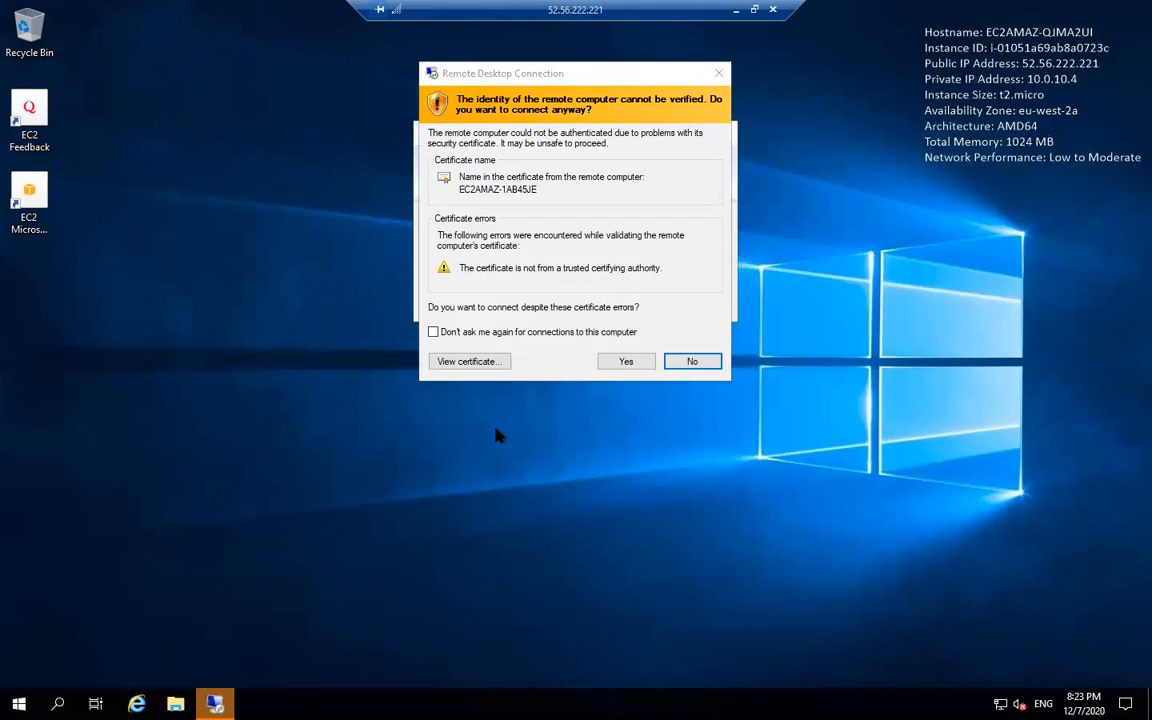
pyautogui.click(540, 332)
pyautogui.click(624, 362)
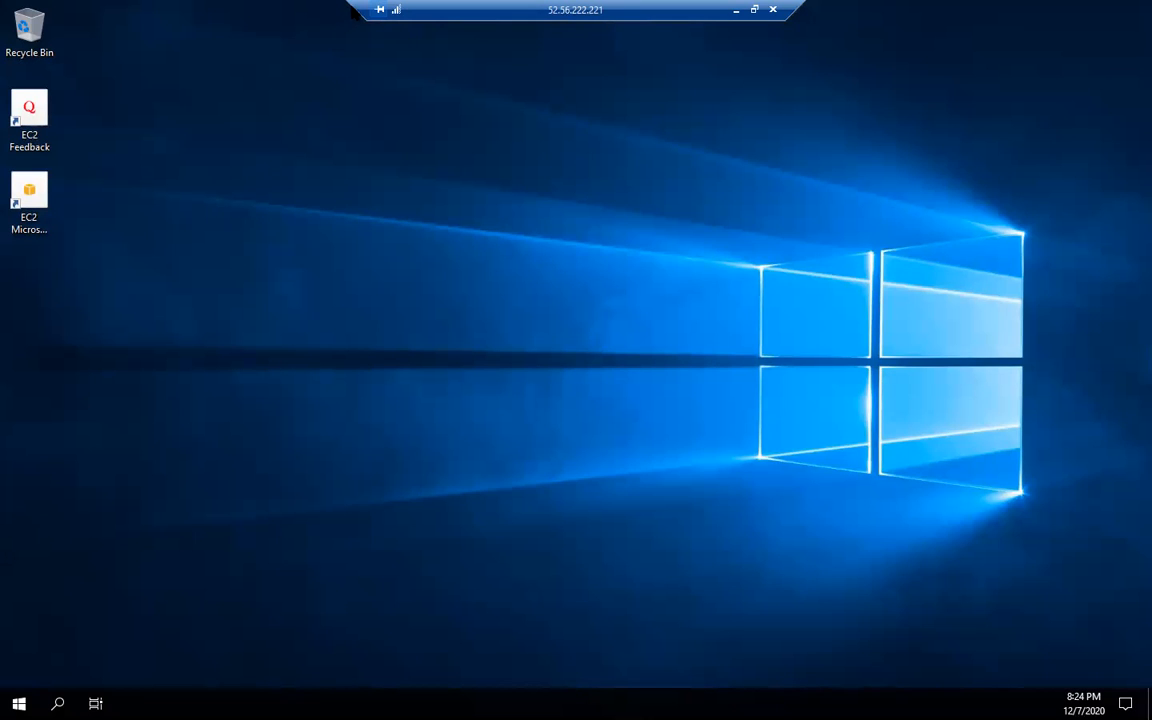
# - Once connected, allow network discovery and rearrange the remote session windows
pyautogui.doubleClick(460, 10)
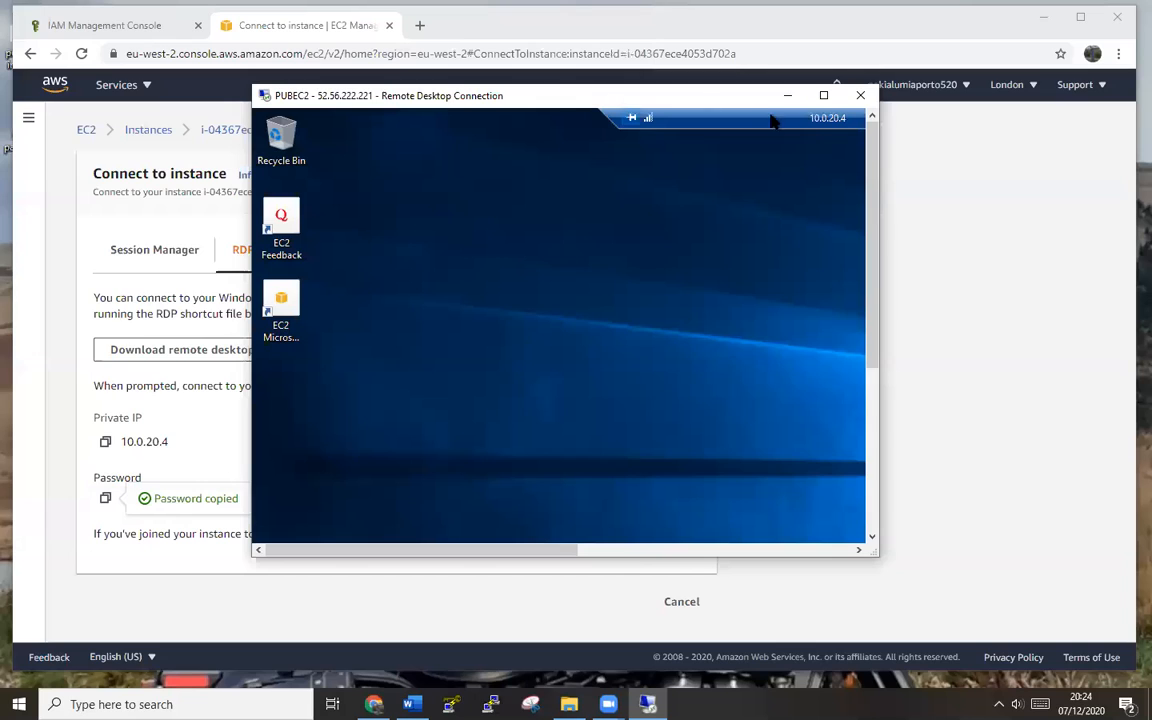
pyautogui.click(823, 95)
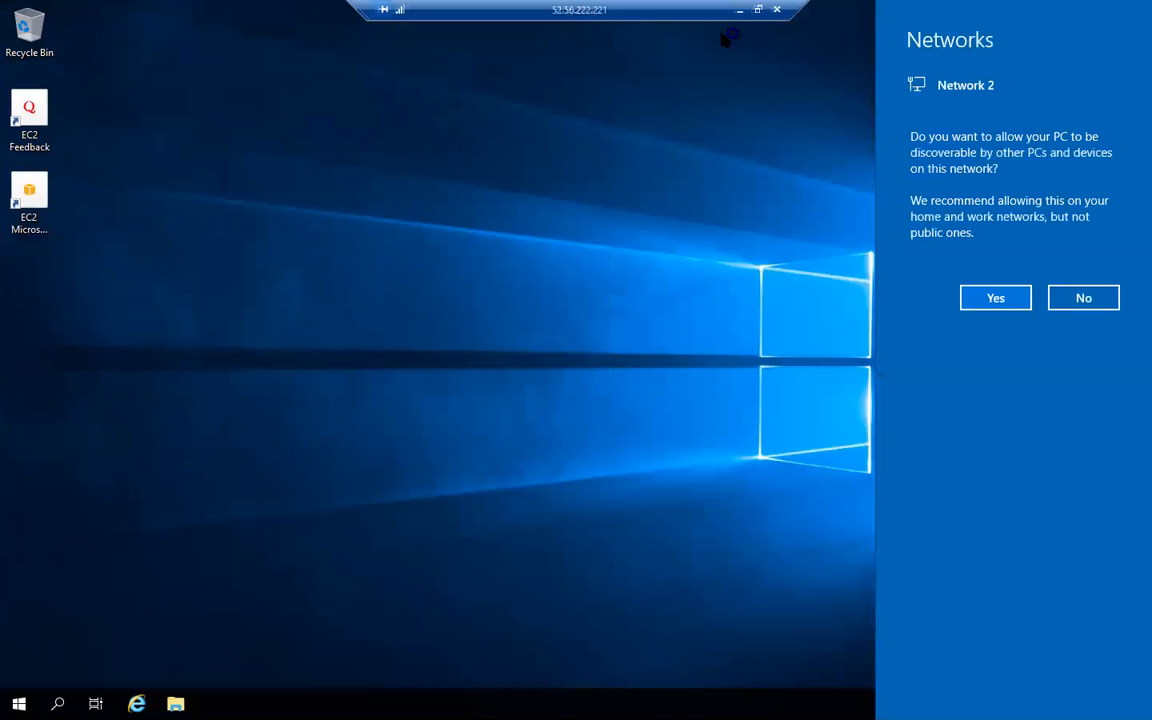
pyautogui.click(1016, 299)
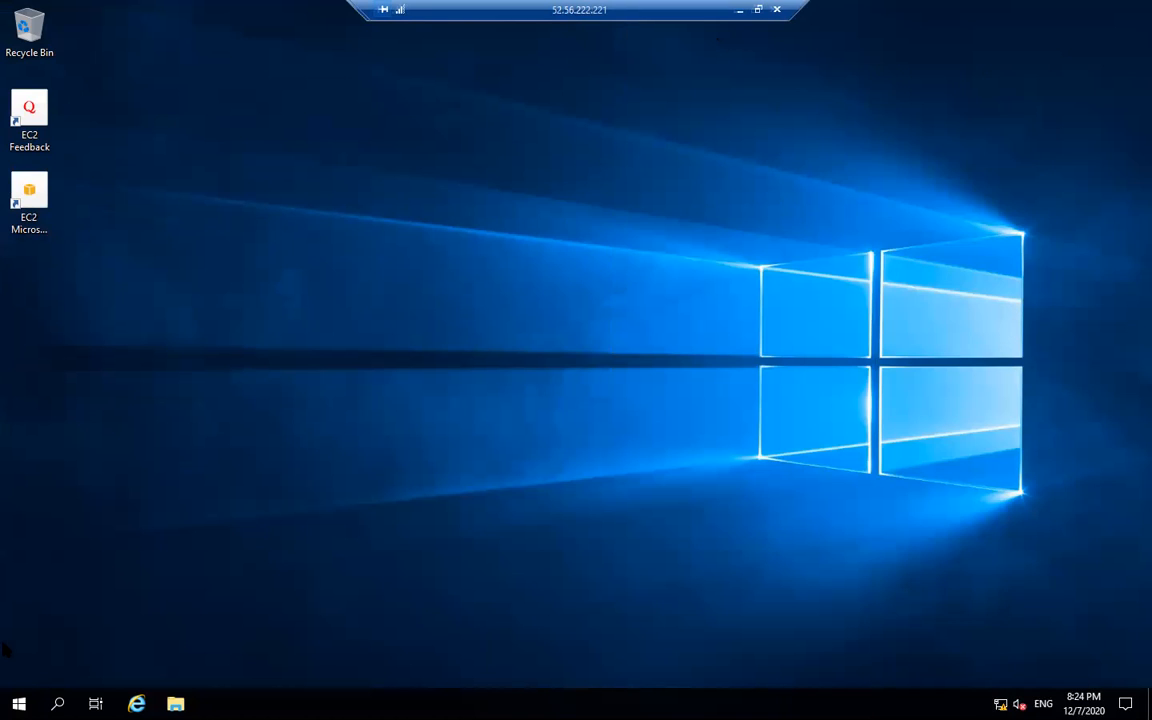
pyautogui.click(18, 704)
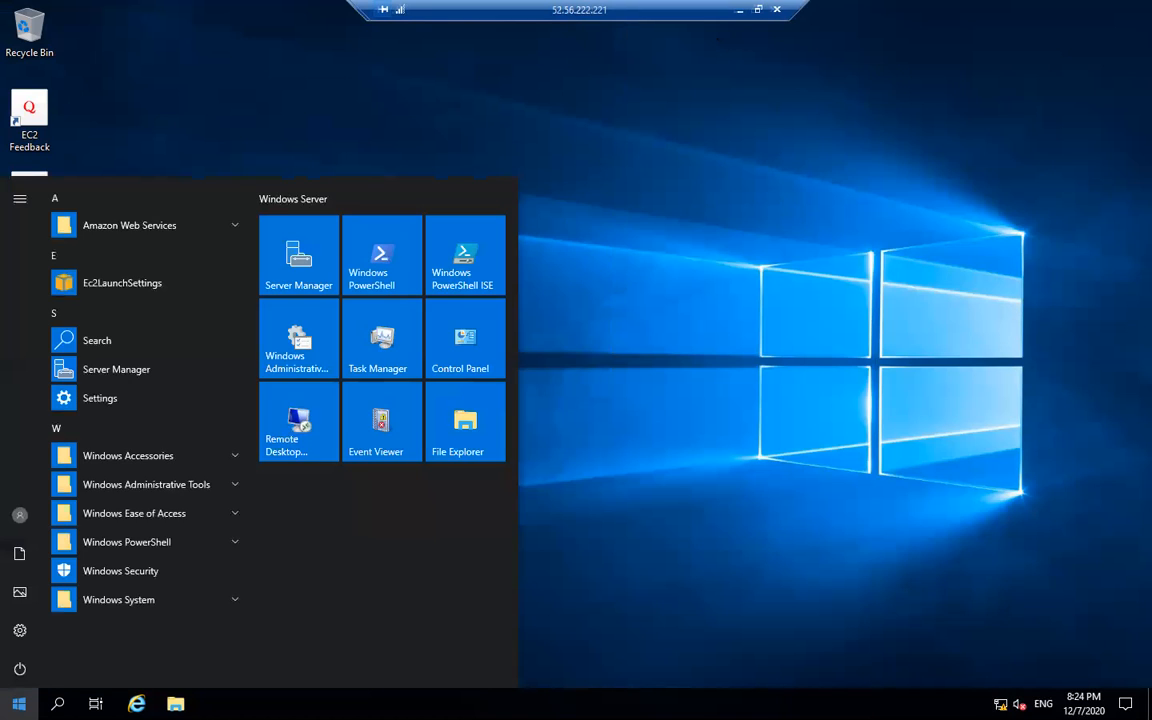
pyautogui.click(787, 452)
pyautogui.click(758, 9)
pyautogui.moveTo(571, 101); pyautogui.dragTo(551, 36)
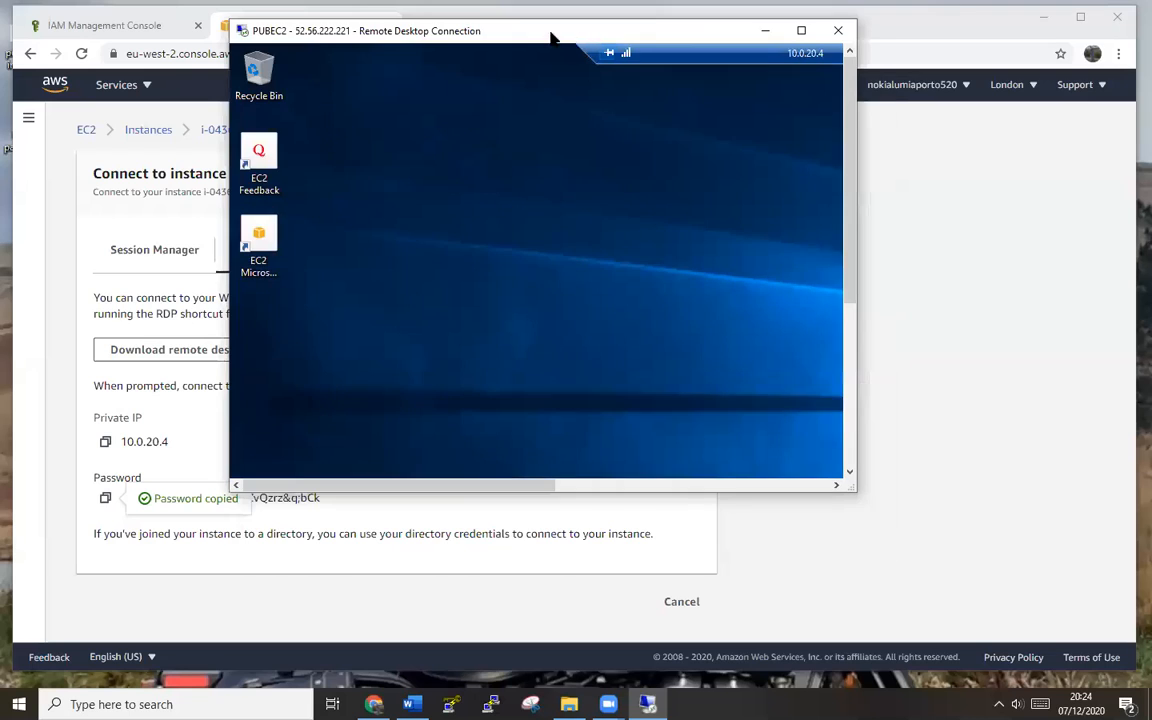
pyautogui.click(800, 31)
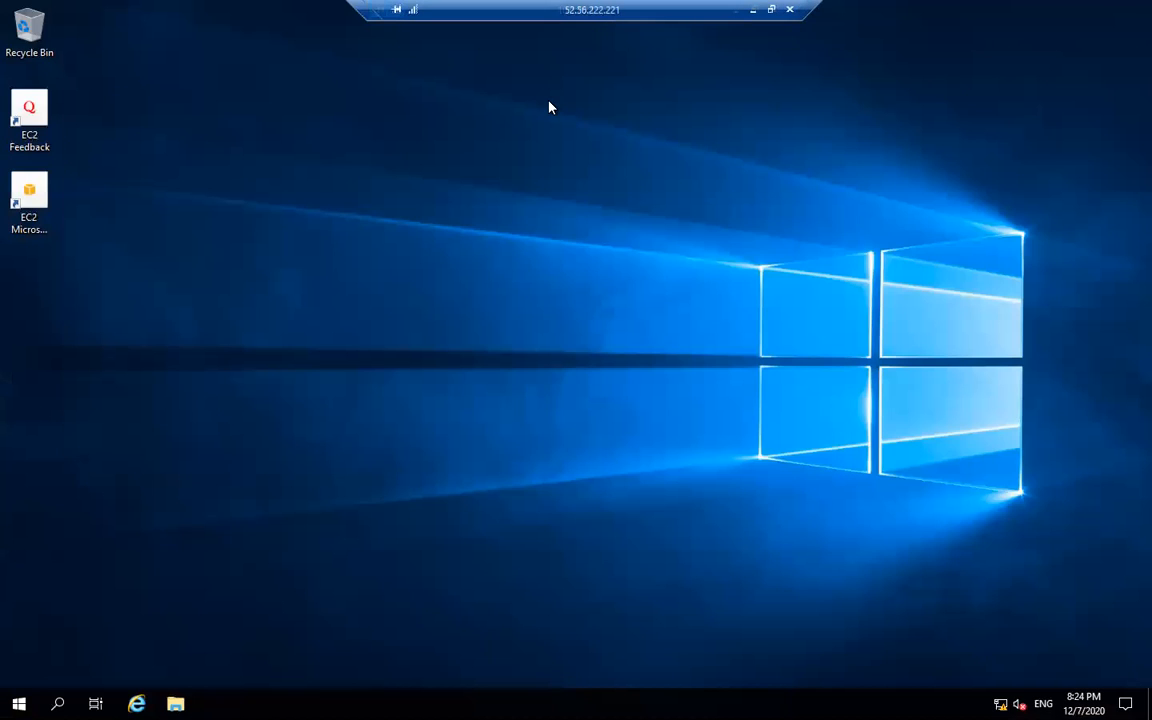
# - Move the 10.0.20.4 session window aside and minimise it to PUBEC2's taskbar
pyautogui.moveTo(326, 9); pyautogui.dragTo(424, 68)
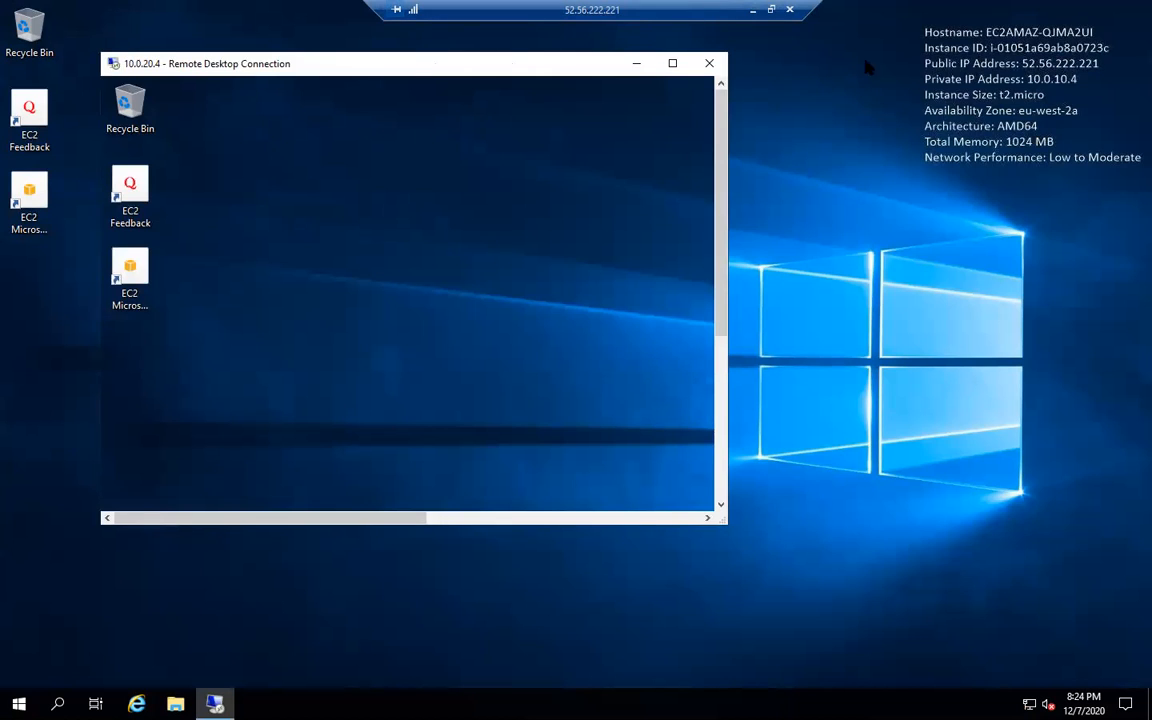
pyautogui.moveTo(533, 70); pyautogui.dragTo(766, 129)
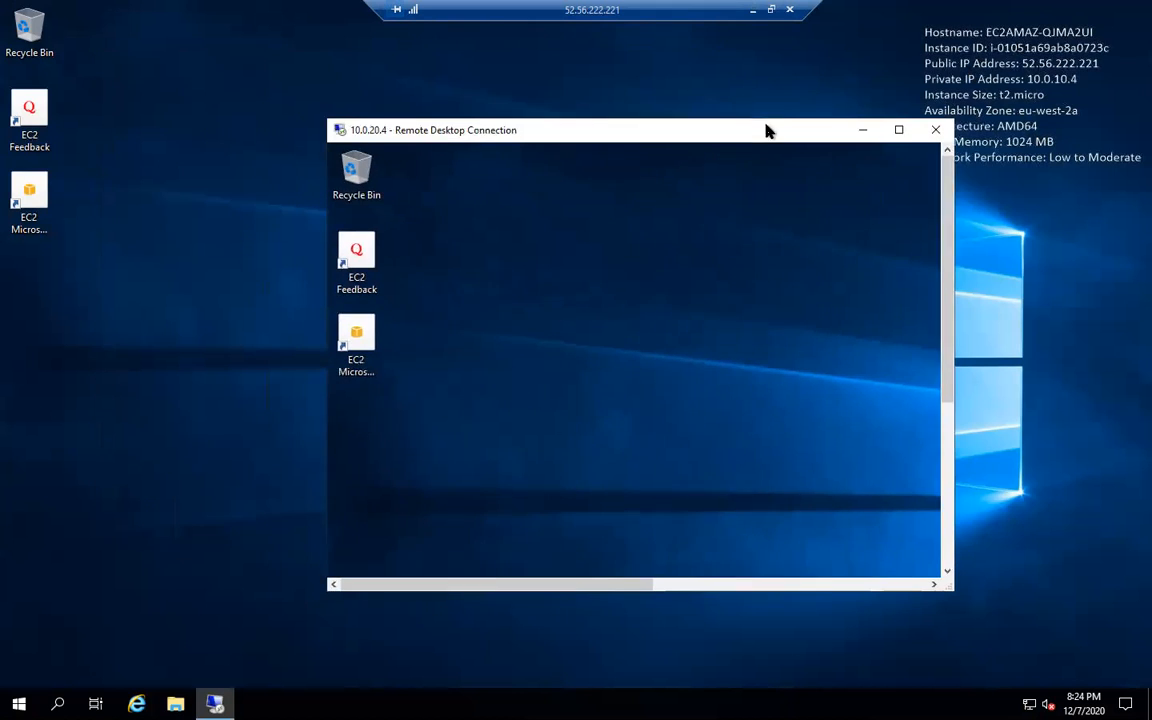
pyautogui.click(257, 100)
pyautogui.moveTo(753, 123); pyautogui.dragTo(767, 123)
pyautogui.click(882, 122)
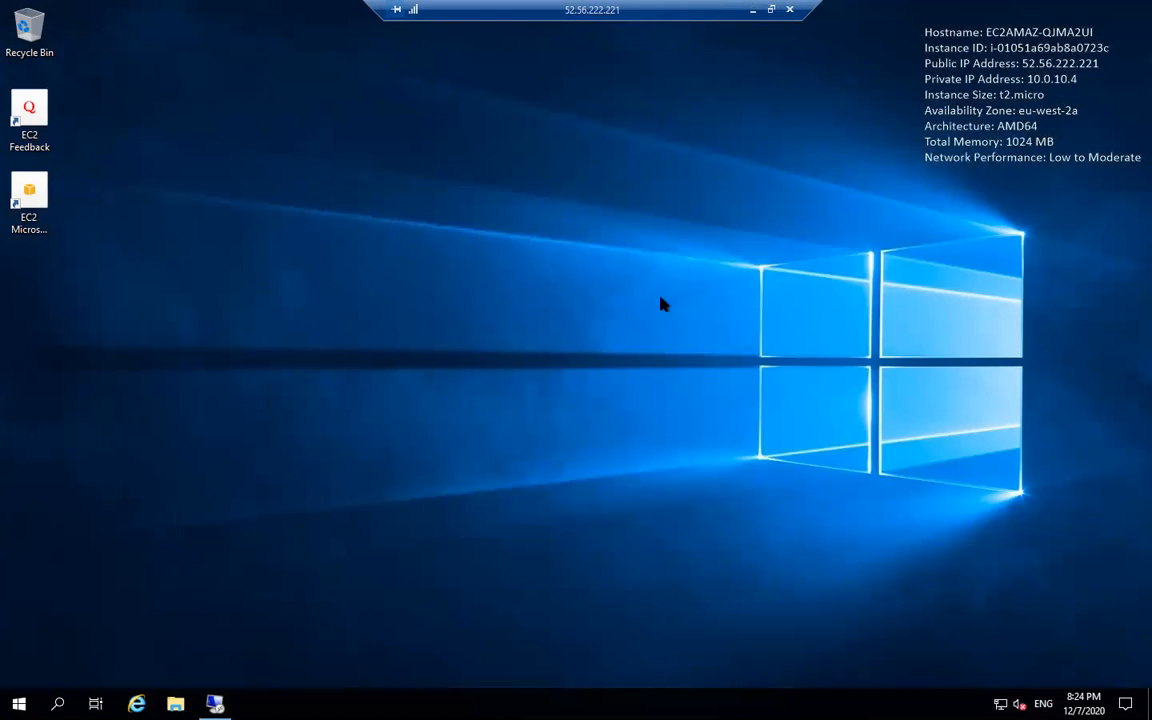
pyautogui.click(215, 704)
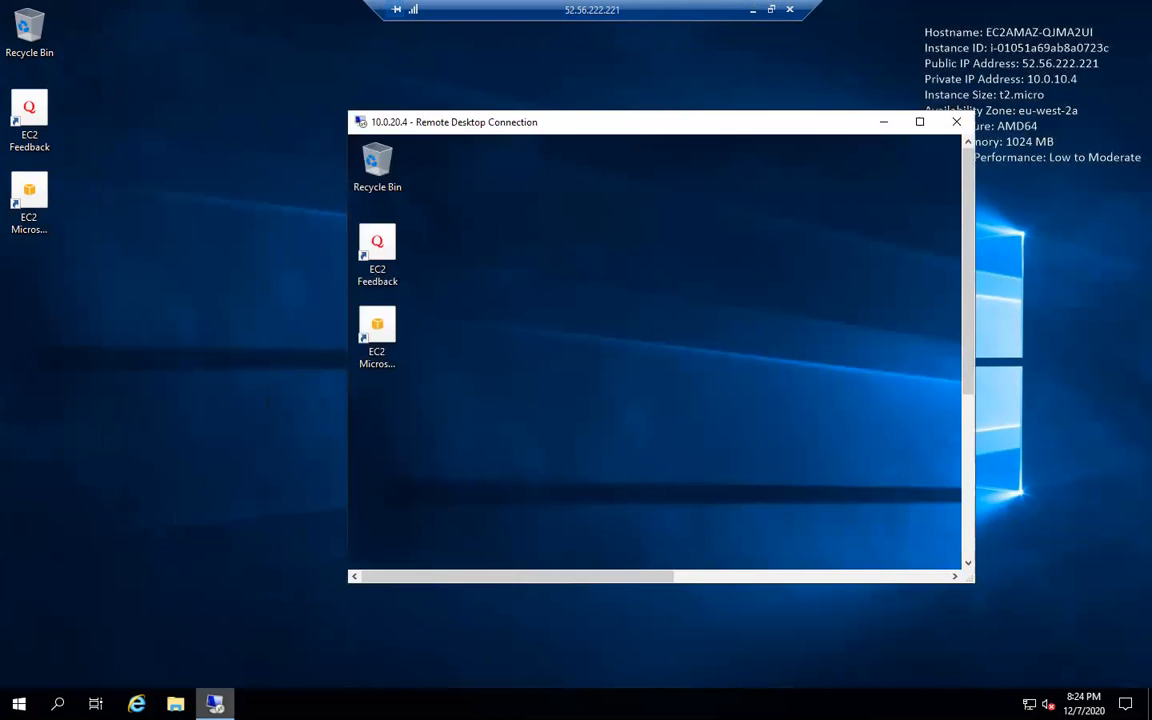
pyautogui.click(215, 704)
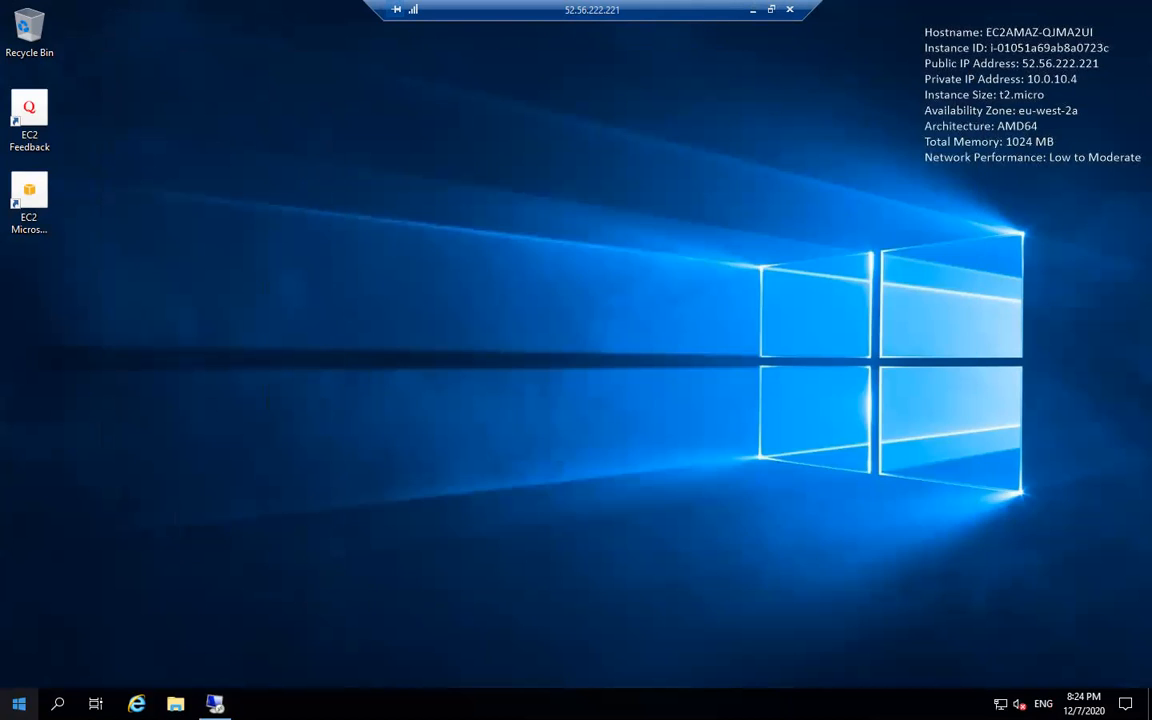
pyautogui.click(18, 704)
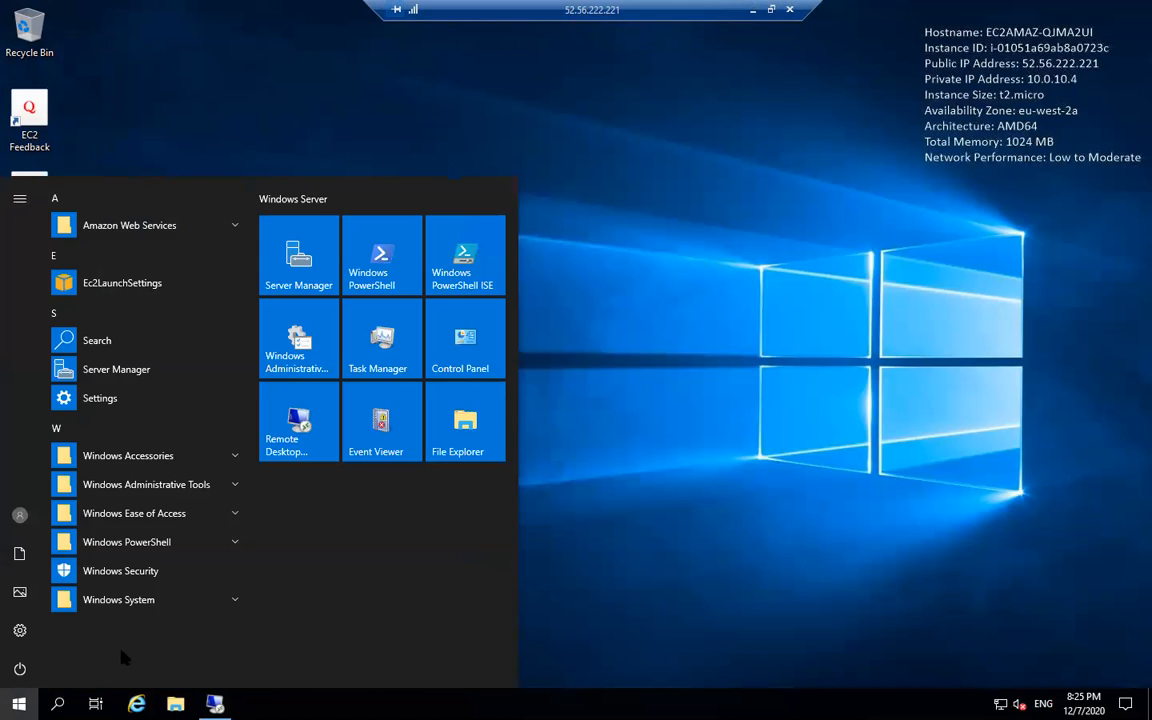
# - Launch Windows PowerShell on PUBEC2 via 'power', then restore the 10.0.20.4 window
pyautogui.write('power')
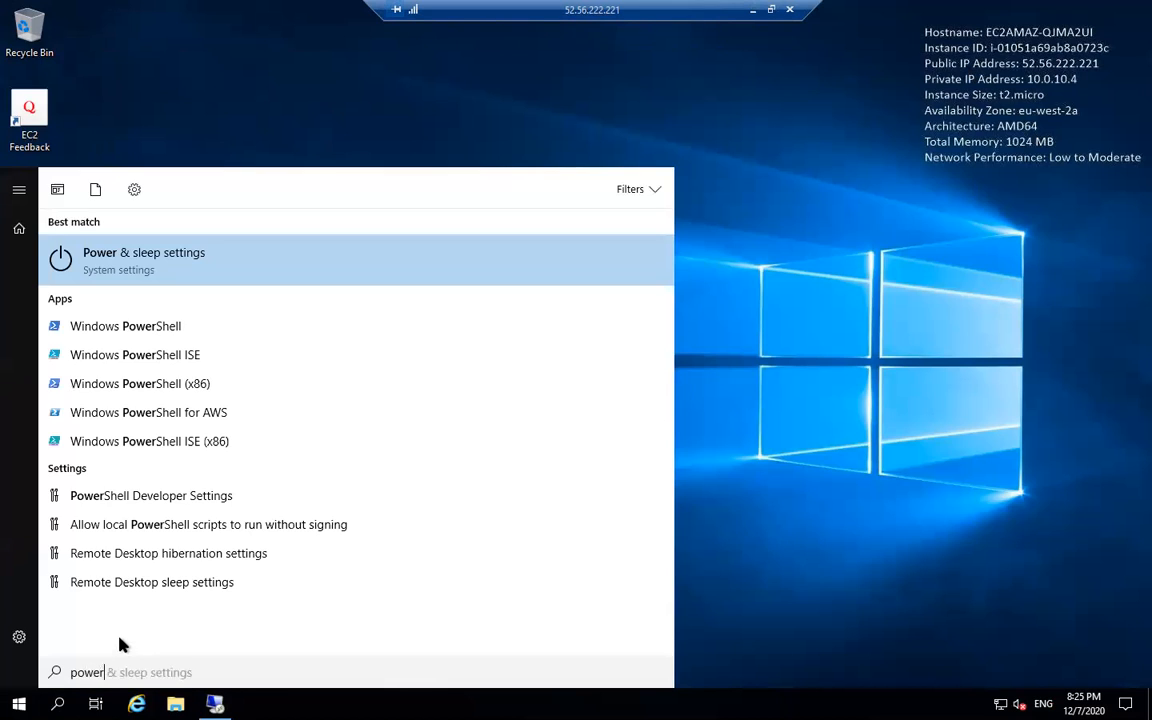
pyautogui.click(219, 318)
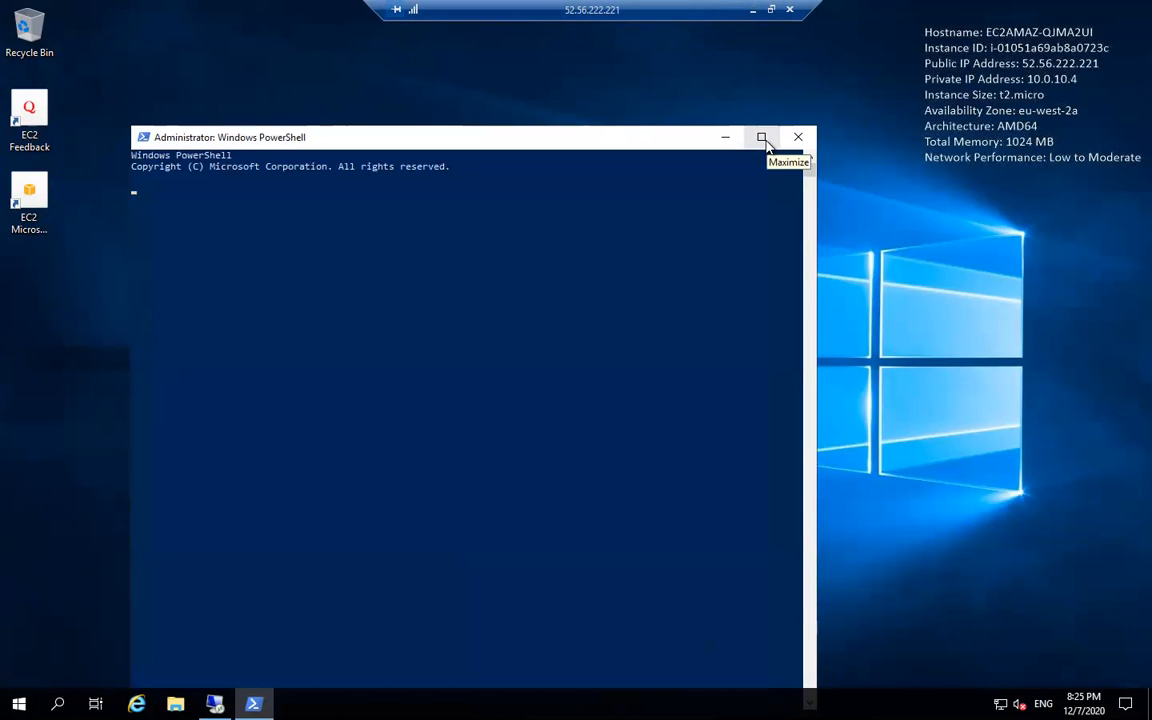
pyautogui.click(214, 704)
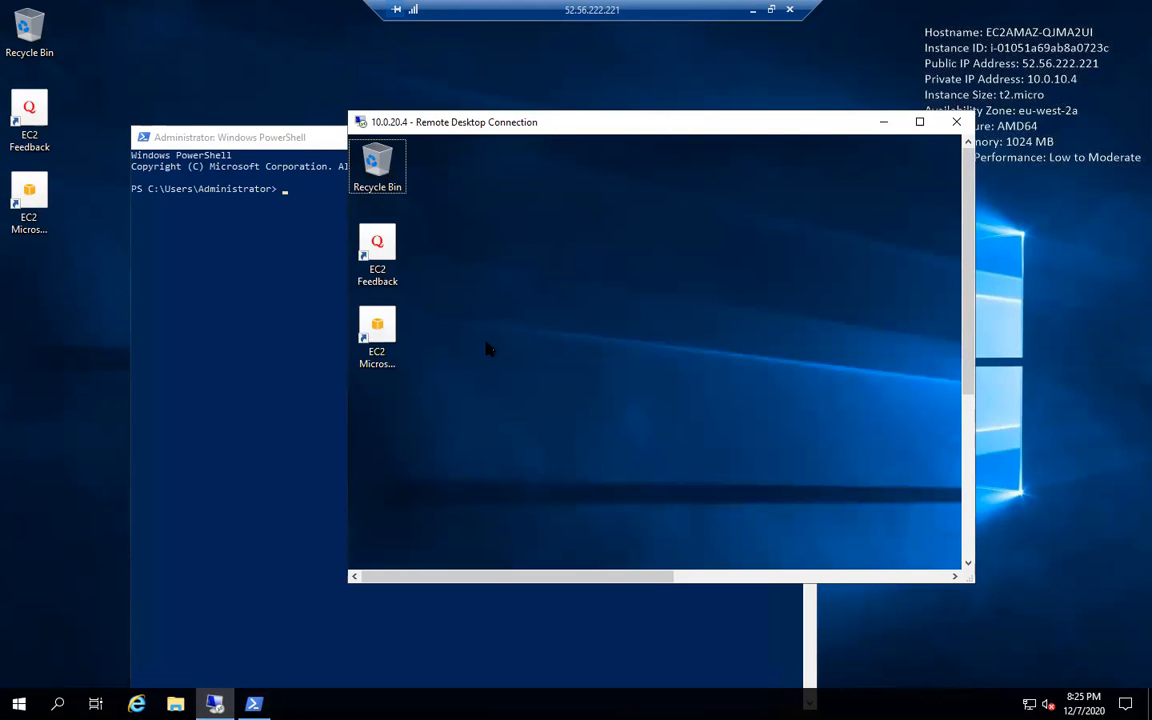
# - Maximize the 10.0.20.4 session and launch Windows PowerShell from a corrected Start-menu search
pyautogui.click(920, 122)
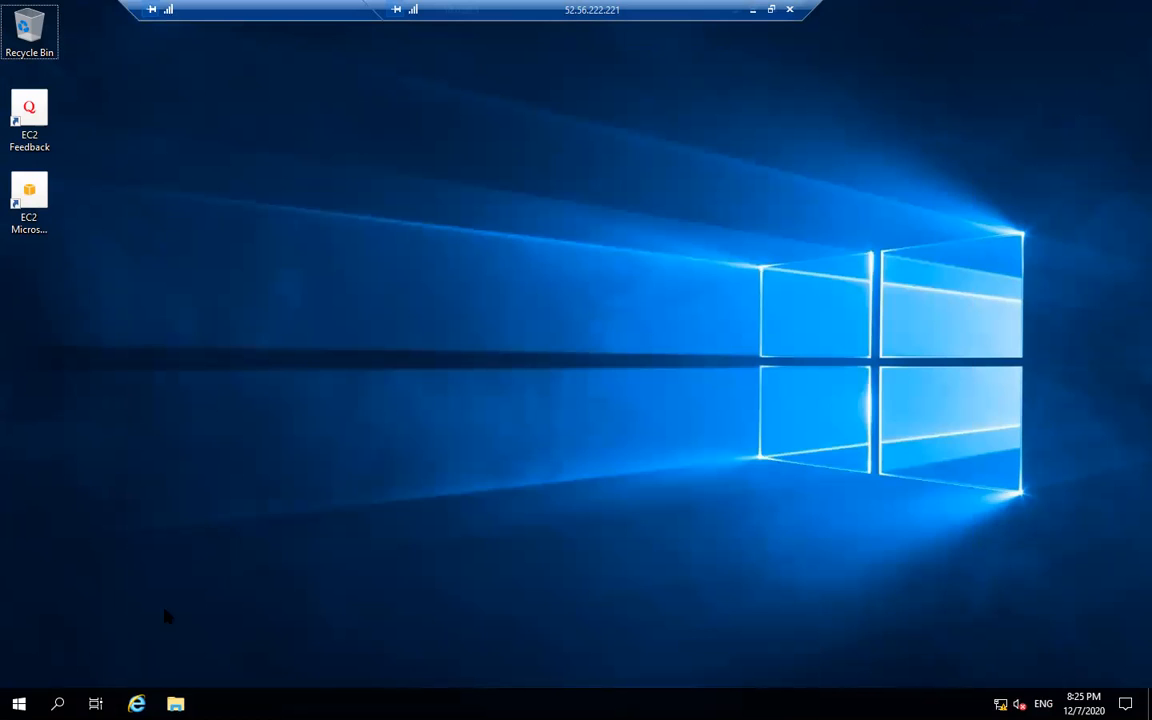
pyautogui.click(10, 698)
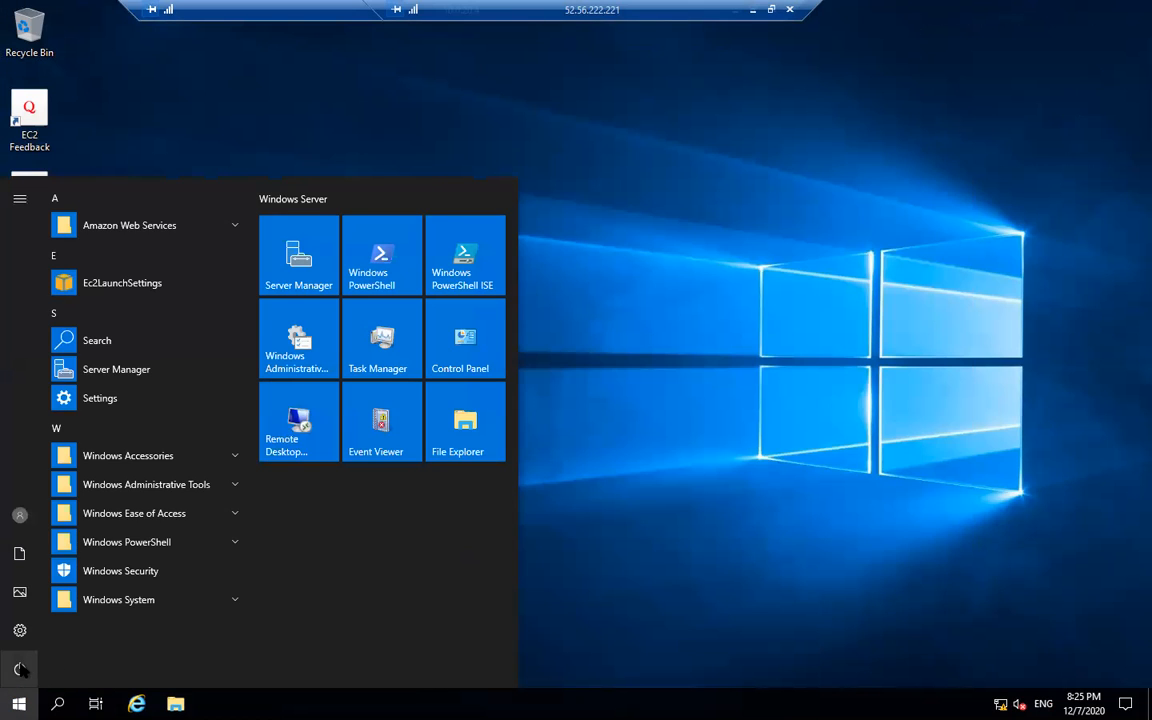
pyautogui.click(20, 669)
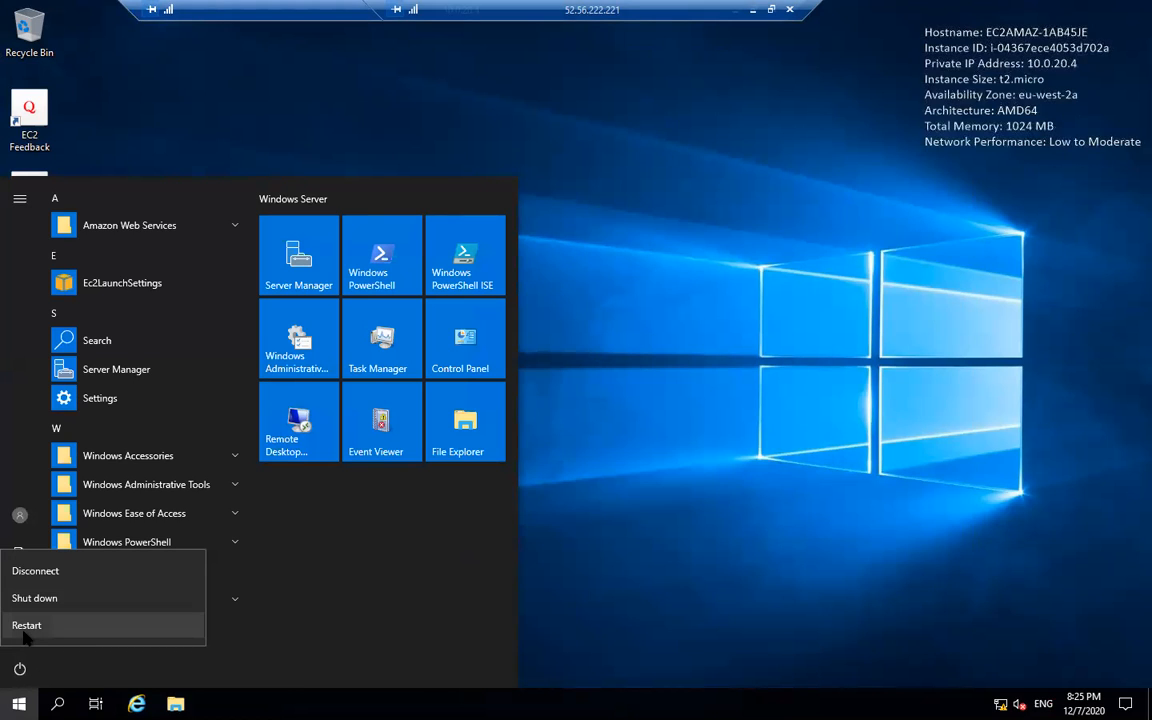
pyautogui.click(631, 553)
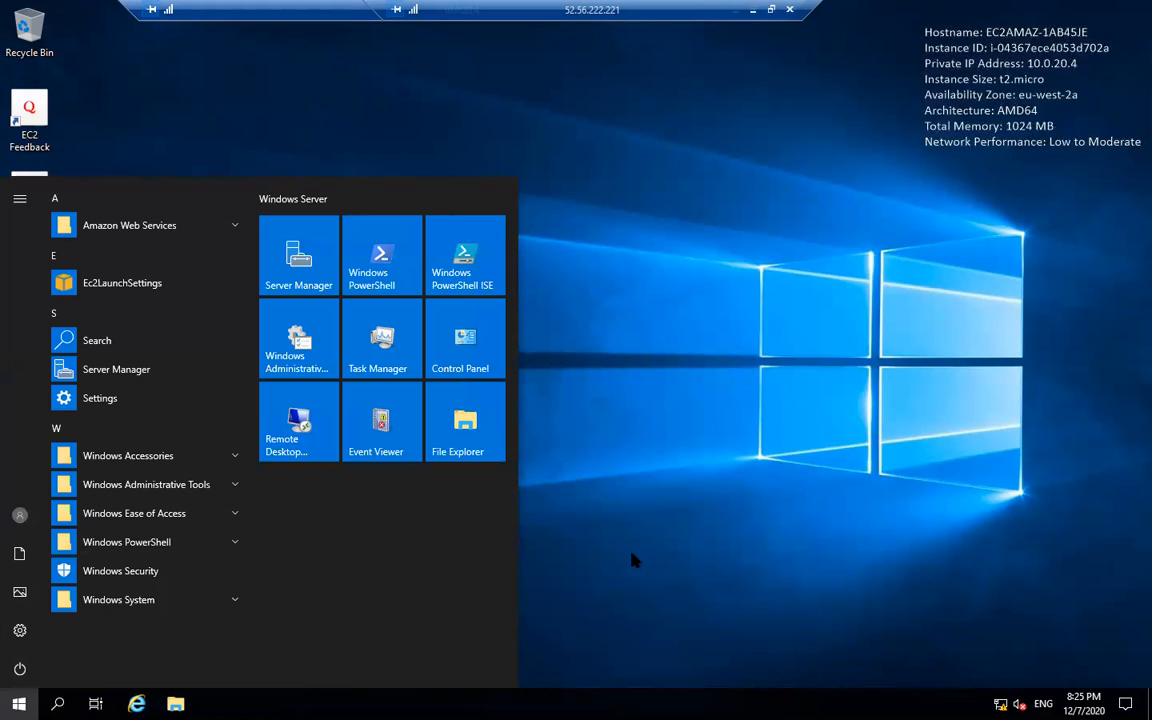
pyautogui.click(632, 560)
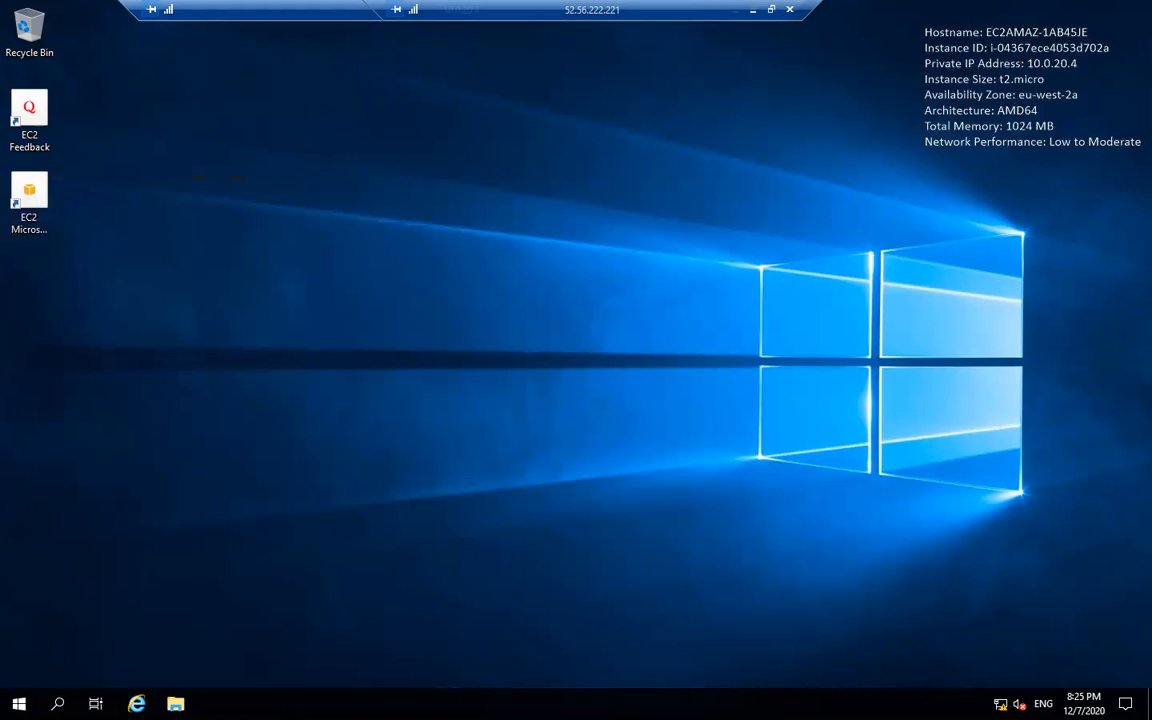
pyautogui.click(19, 704)
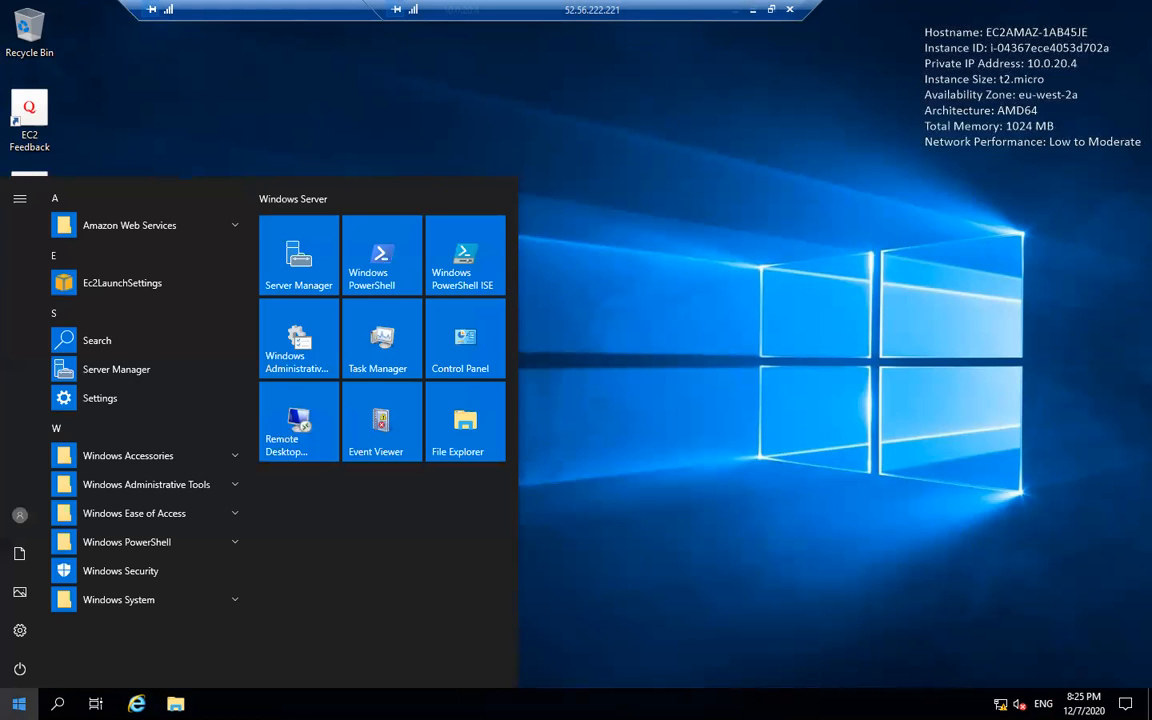
pyautogui.write('c')
pyautogui.write('powrshell')
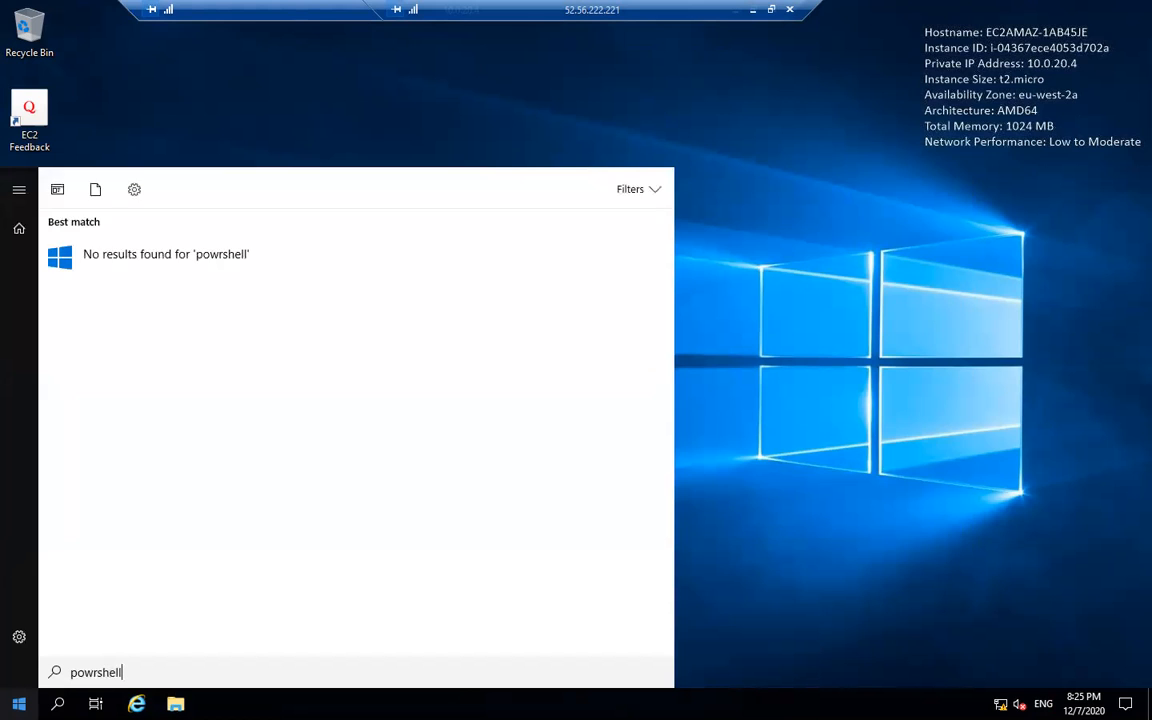
pyautogui.press('BackSpace')
pyautogui.press('BackSpace')
pyautogui.press('BackSpace')
pyautogui.press('BackSpace')
pyautogui.press('BackSpace')
pyautogui.press('BackSpace')
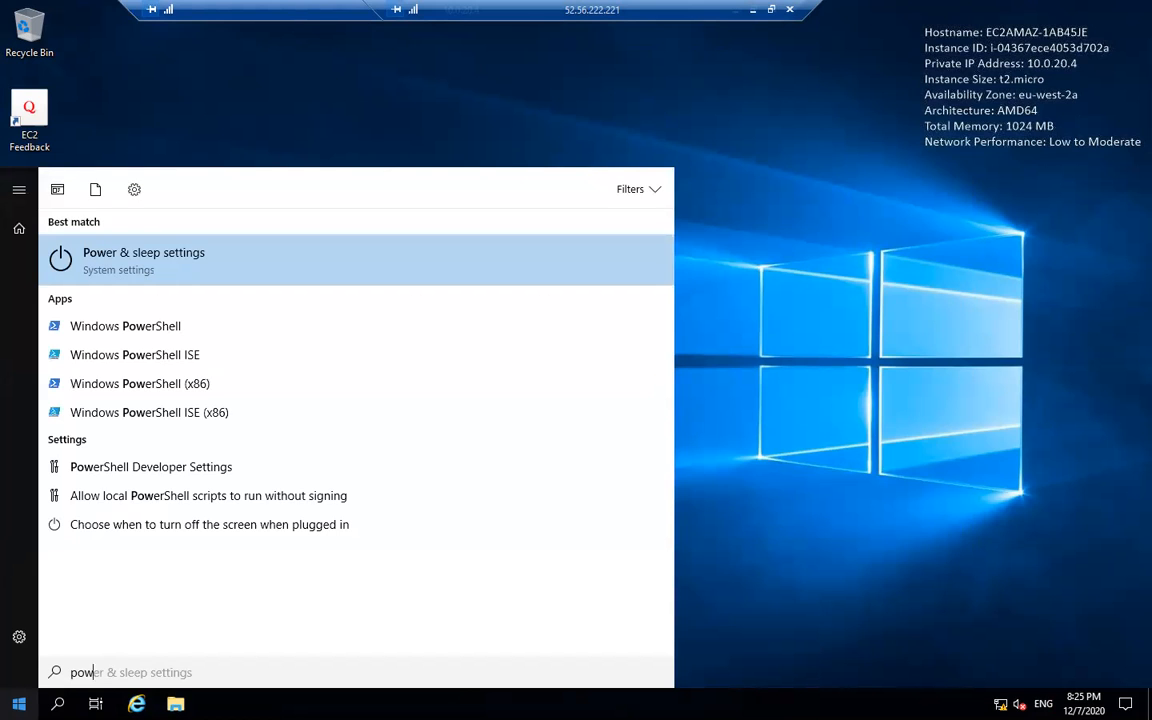
pyautogui.click(286, 337)
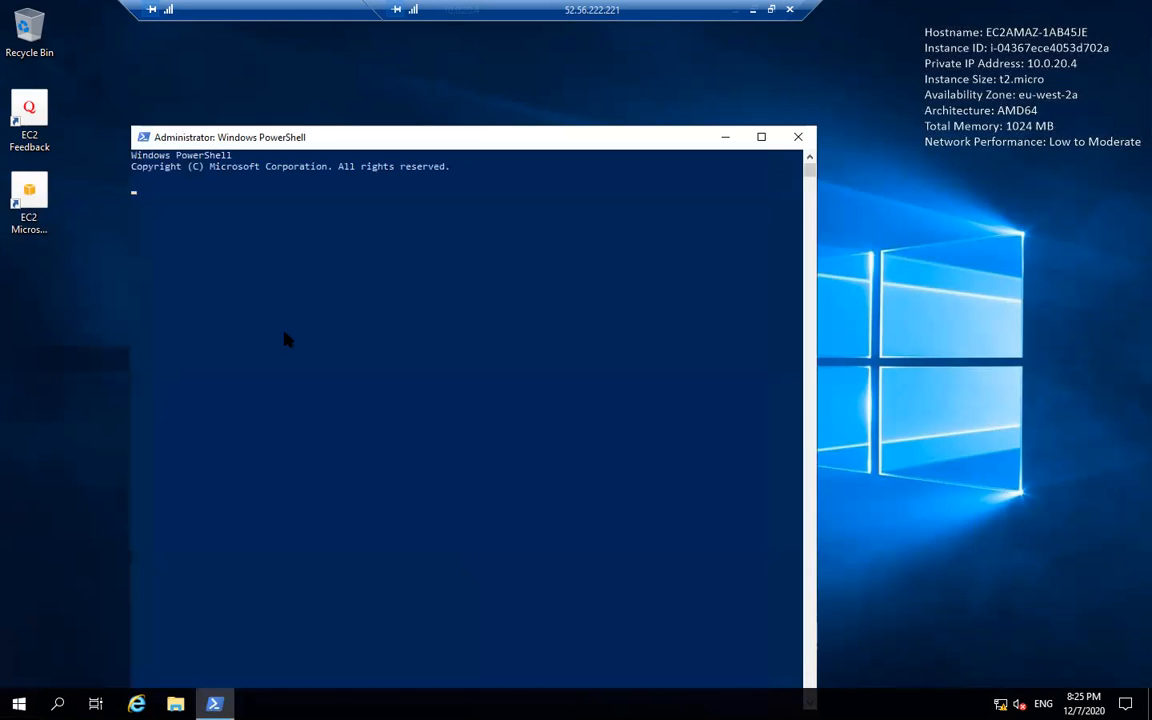
pyautogui.doubleClick(500, 138)
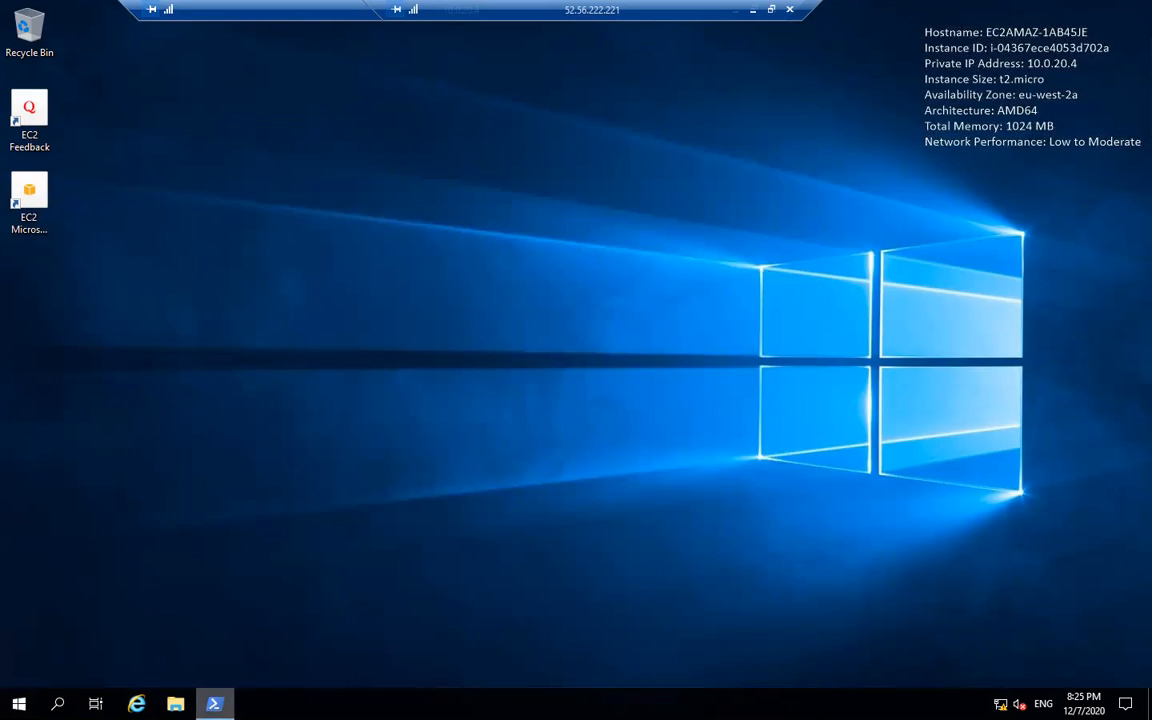
# - Shrink the private-instance session to a window and bring the public instance's PowerShell forward
pyautogui.moveTo(228, 8); pyautogui.dragTo(351, 36)
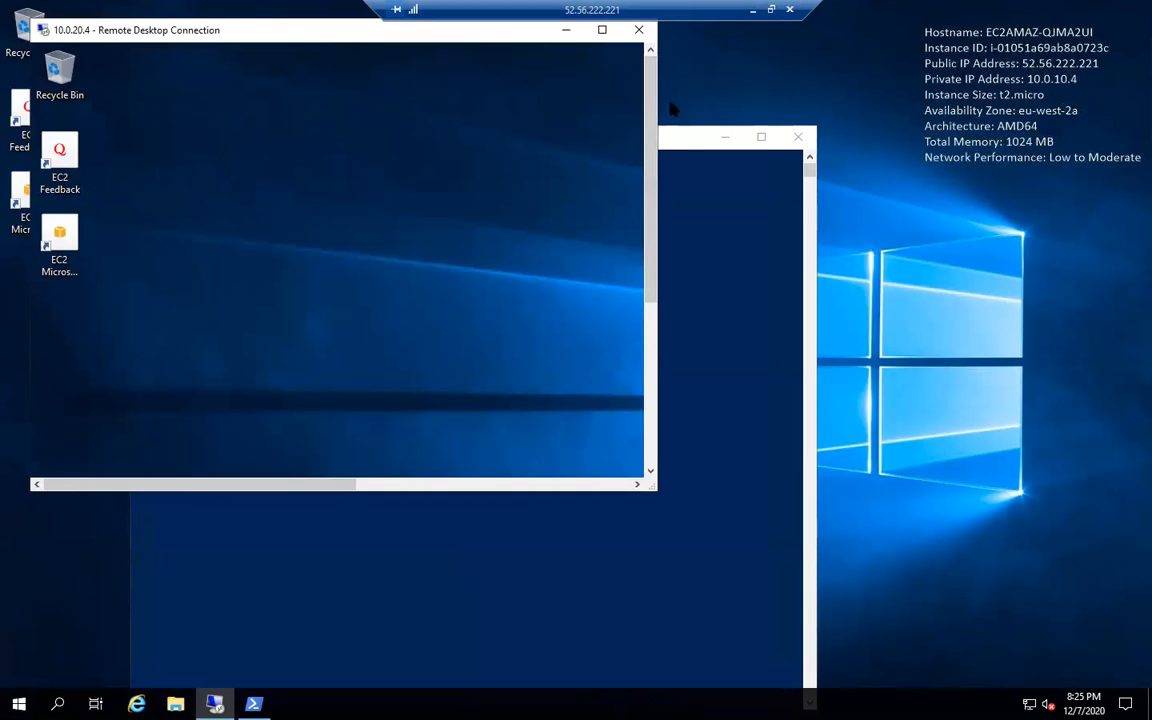
pyautogui.click(683, 138)
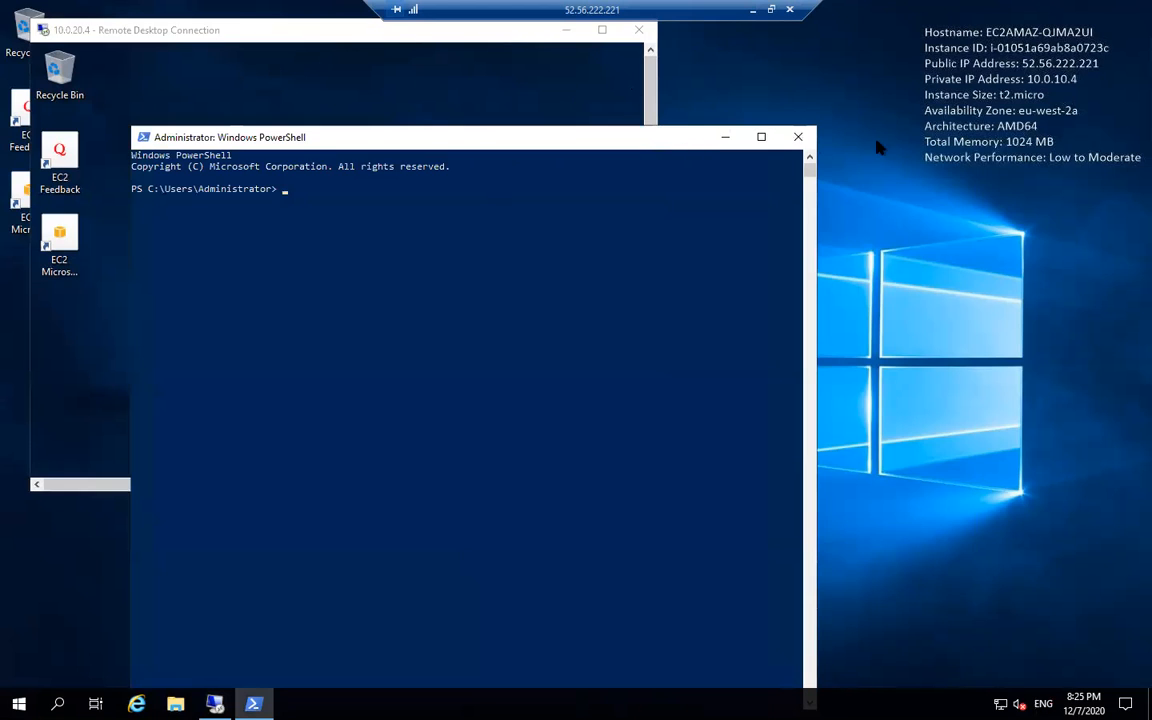
pyautogui.click(566, 30)
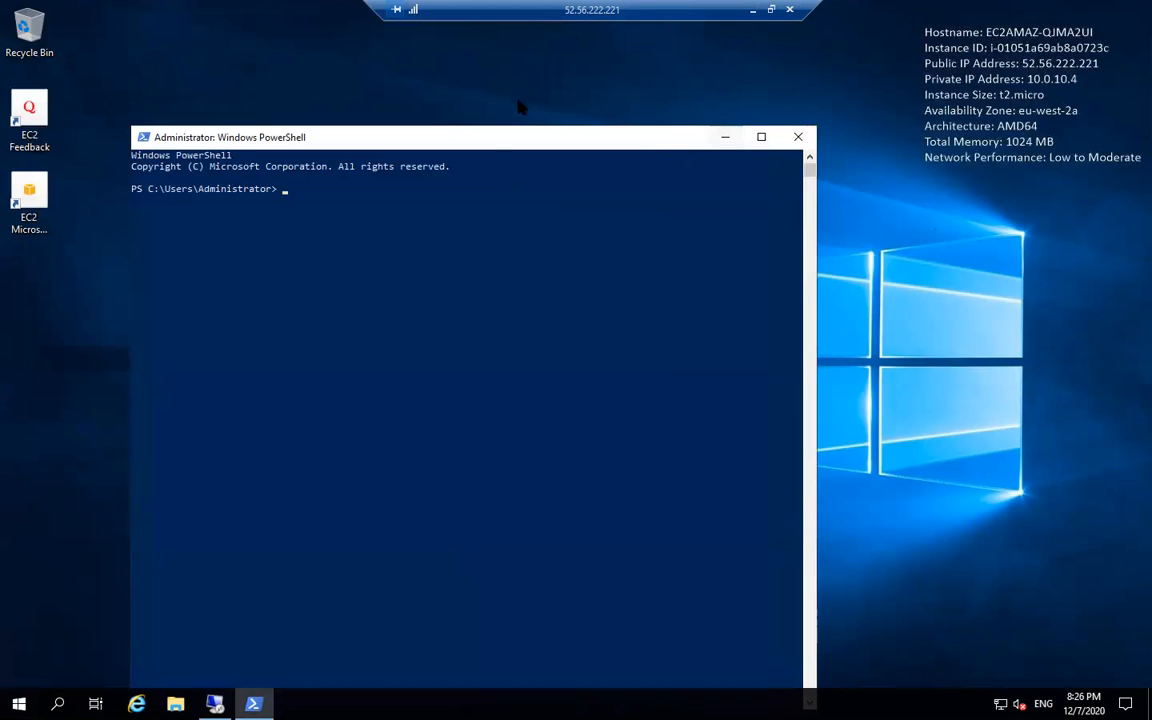
pyautogui.click(531, 222)
pyautogui.write('ping www.yahoo.com')
pyautogui.press('Return')
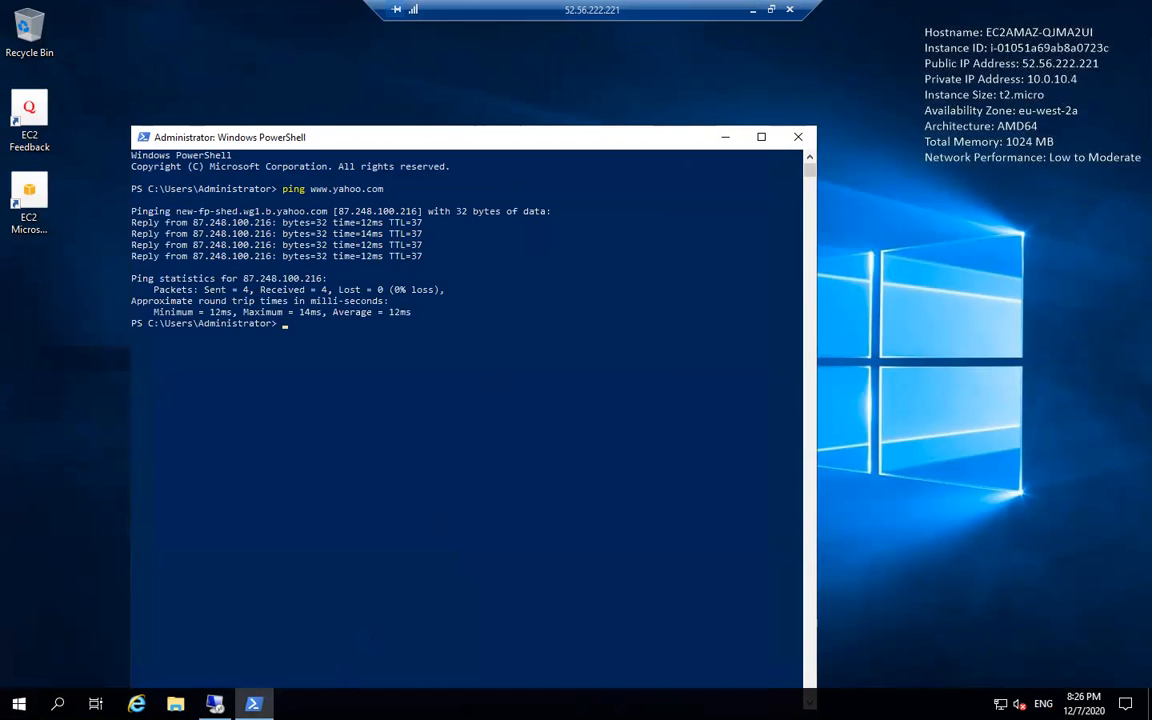
pyautogui.hotkey('alt', 'F4')
pyautogui.click(254, 704)
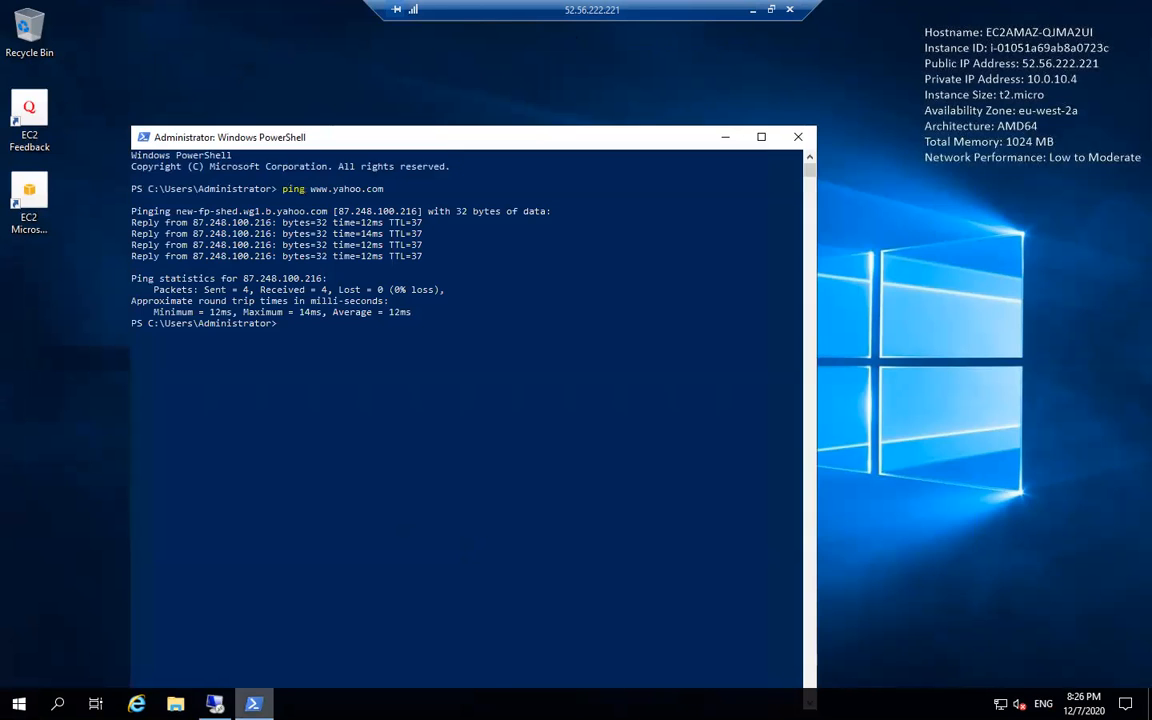
pyautogui.click(214, 704)
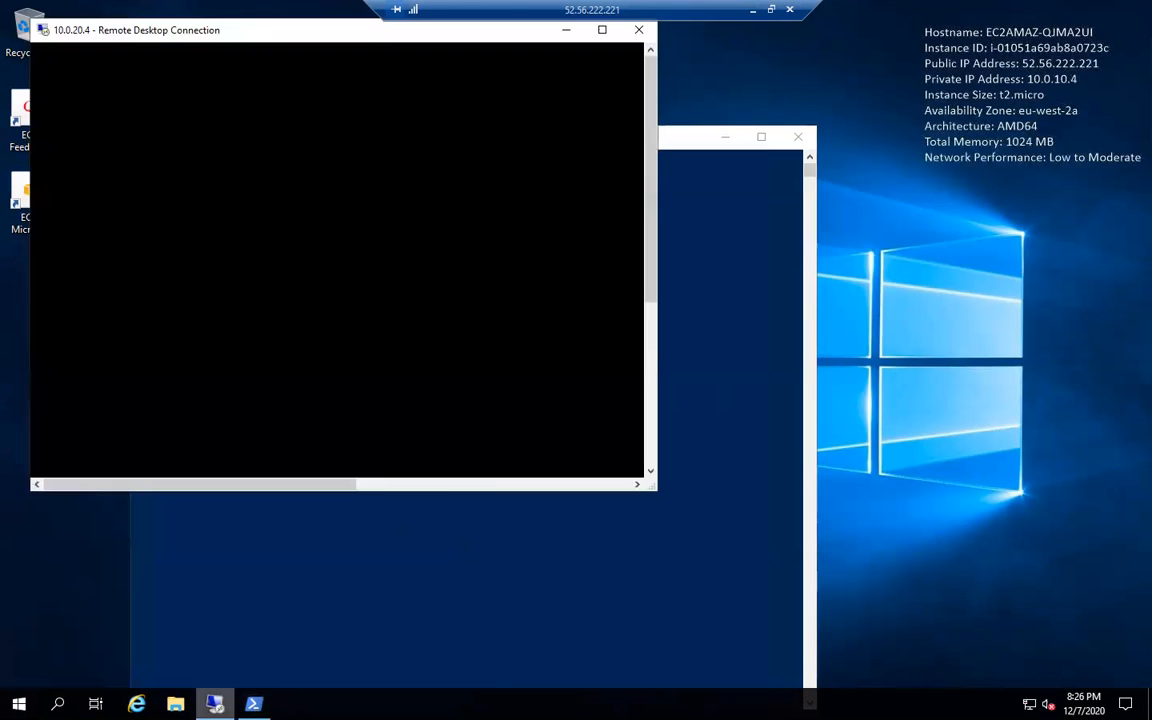
pyautogui.click(600, 31)
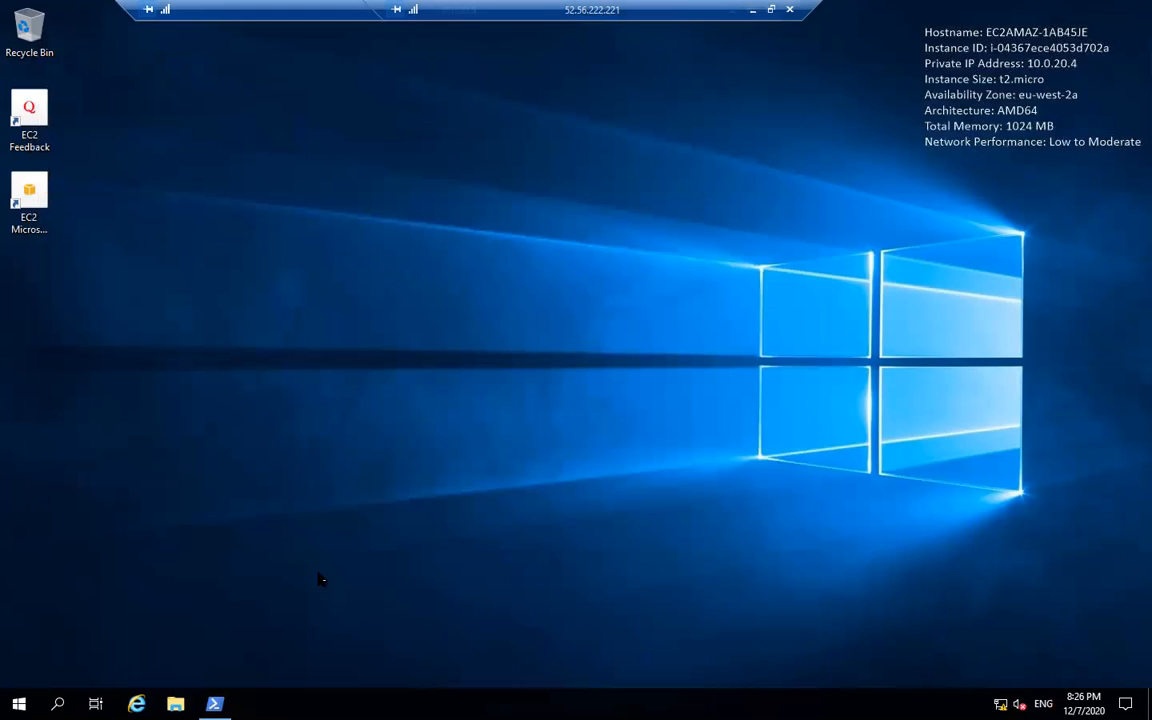
pyautogui.click(214, 704)
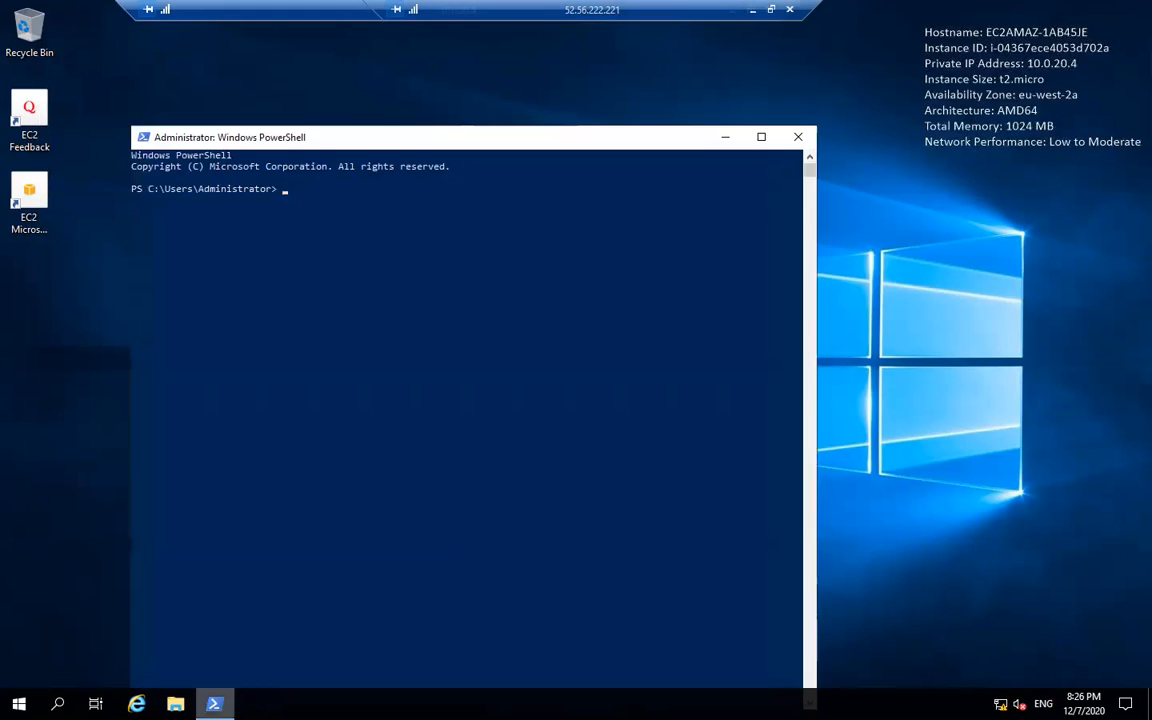
pyautogui.click(329, 390)
pyautogui.write('ping www.')
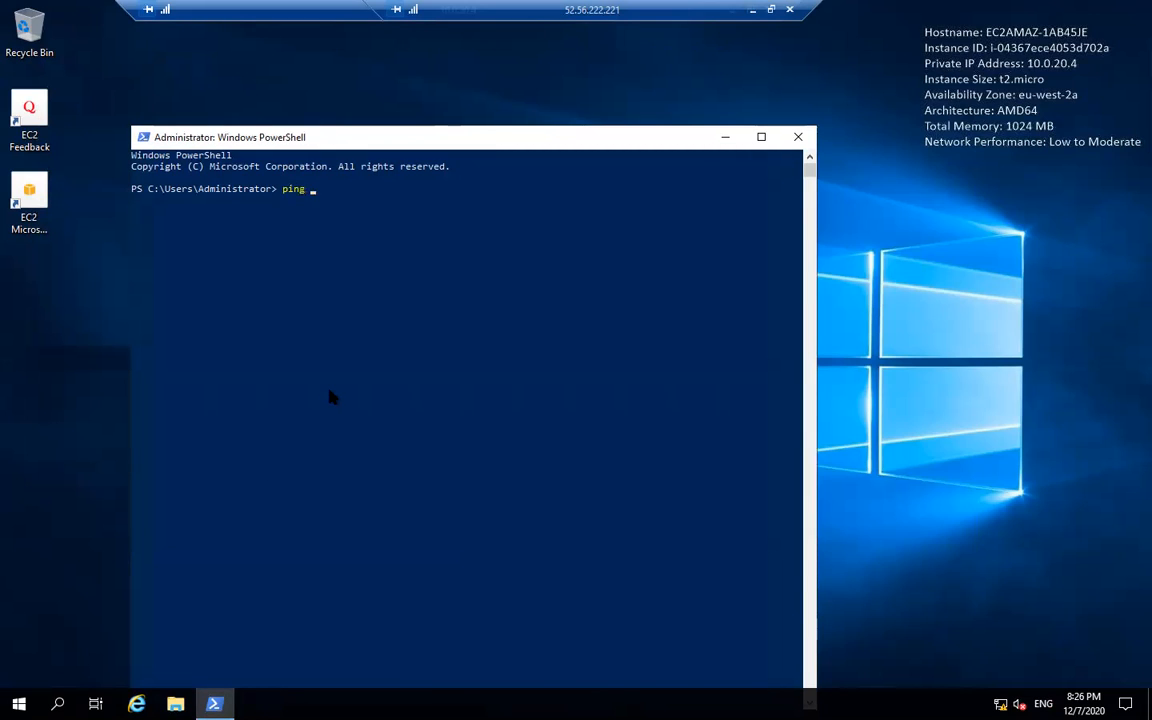
pyautogui.write('yahoo.com')
pyautogui.press('Return')
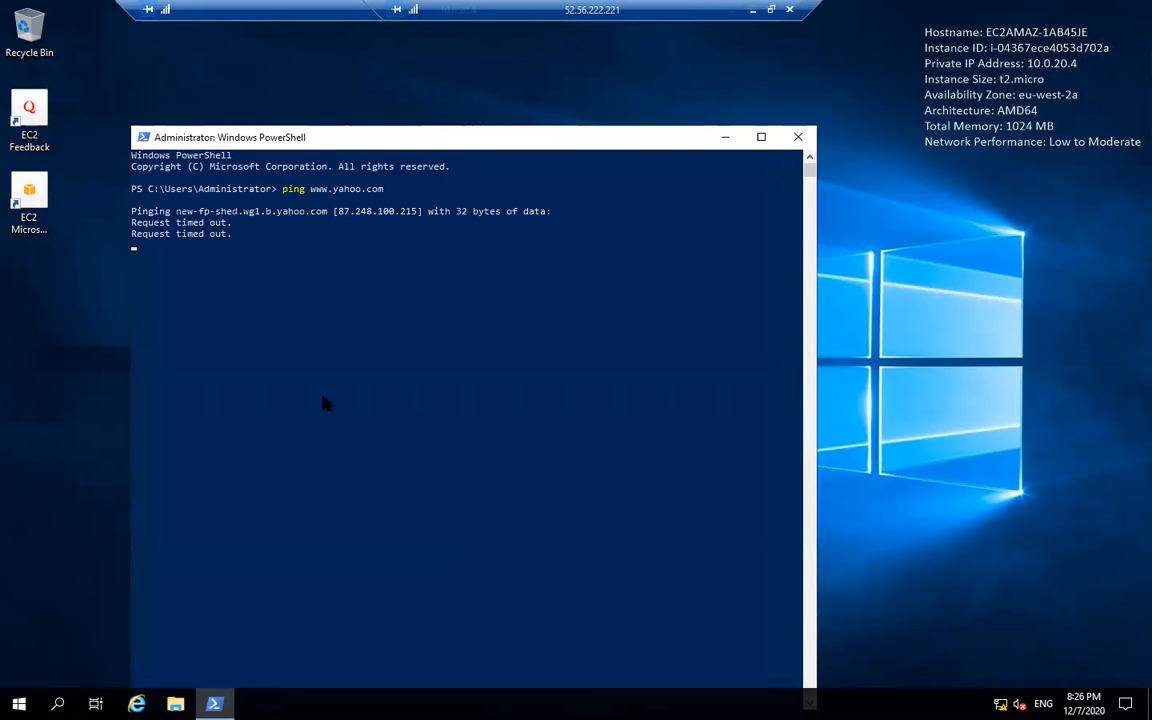
pyautogui.click(19, 704)
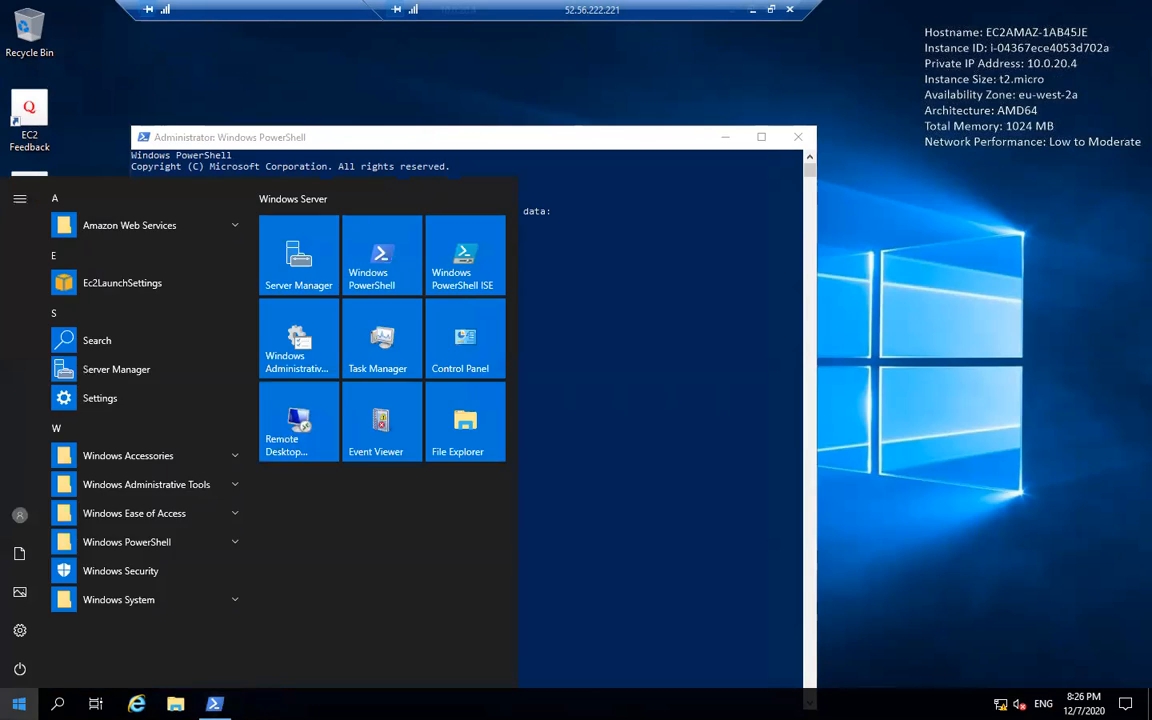
# - End the private instance's session from the Start power options
pyautogui.click(20, 676)
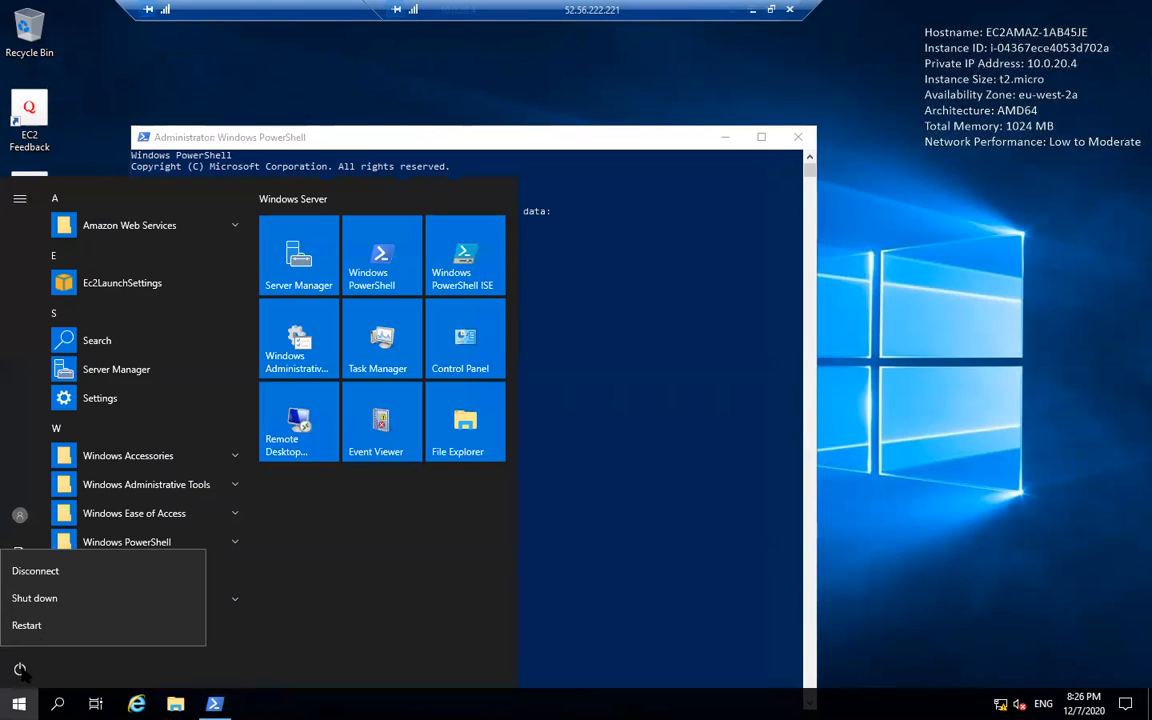
pyautogui.click(57, 626)
pyautogui.click(237, 624)
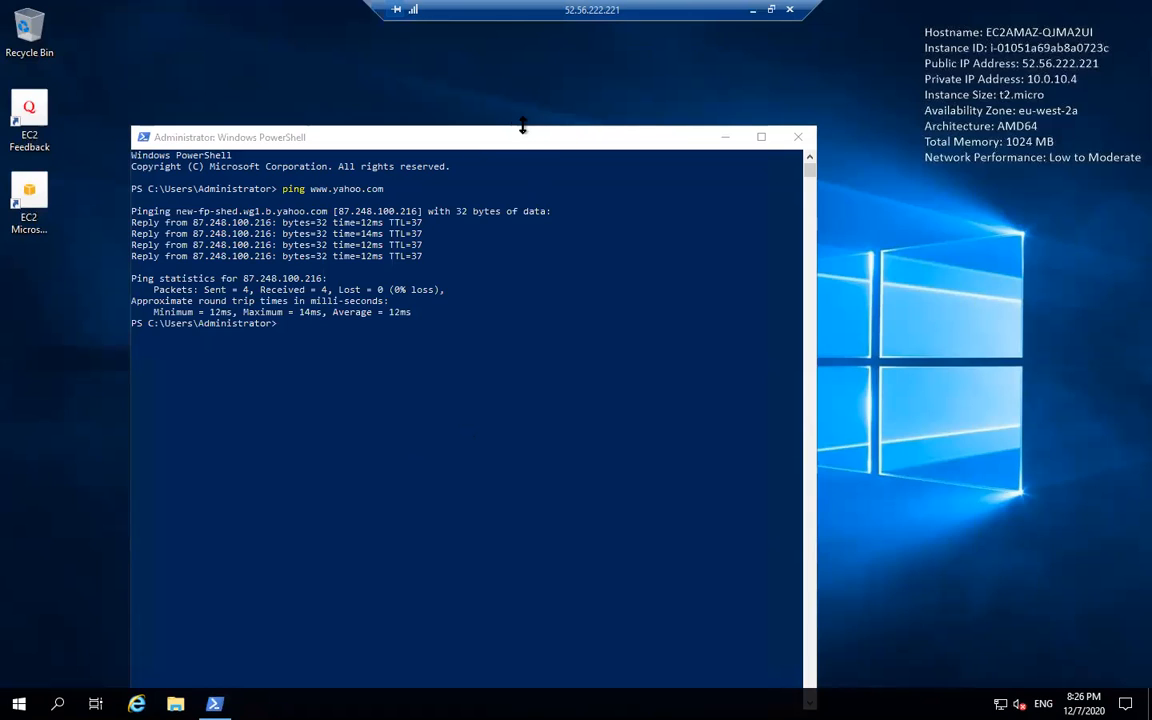
# - Arrange the 10.0.20.4 session beside PUBEC2's PowerShell, showing the private ping's 100% loss
pyautogui.click(214, 704)
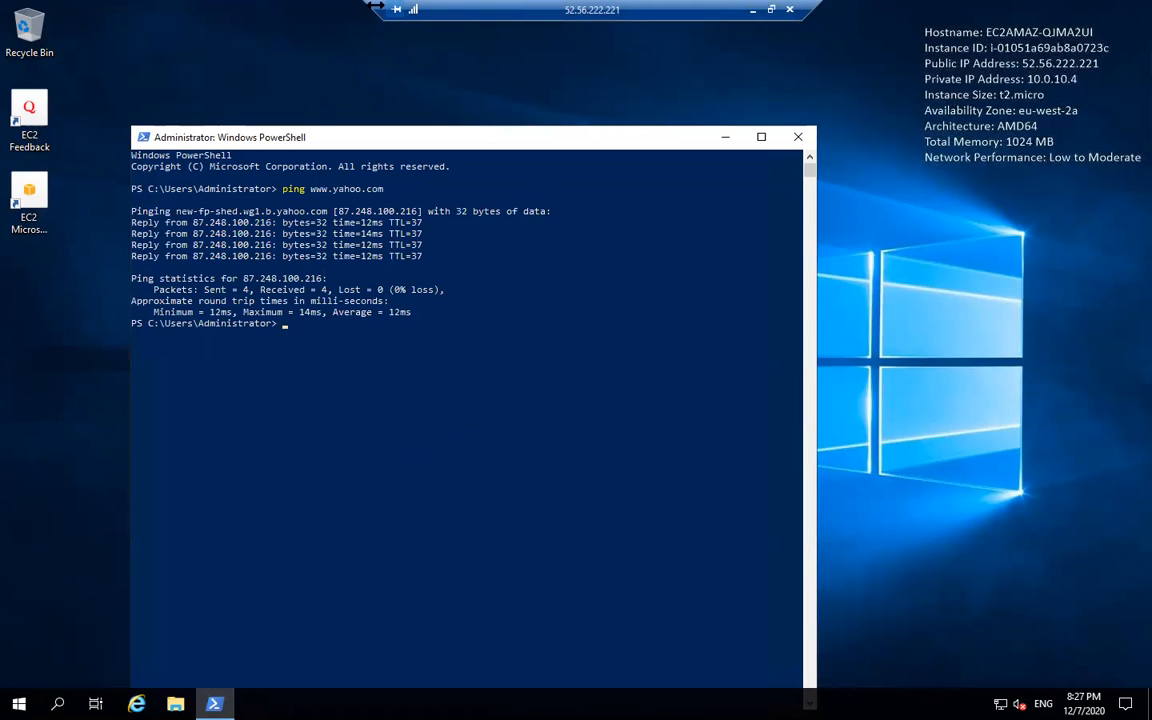
pyautogui.moveTo(372, 8); pyautogui.dragTo(172, 48)
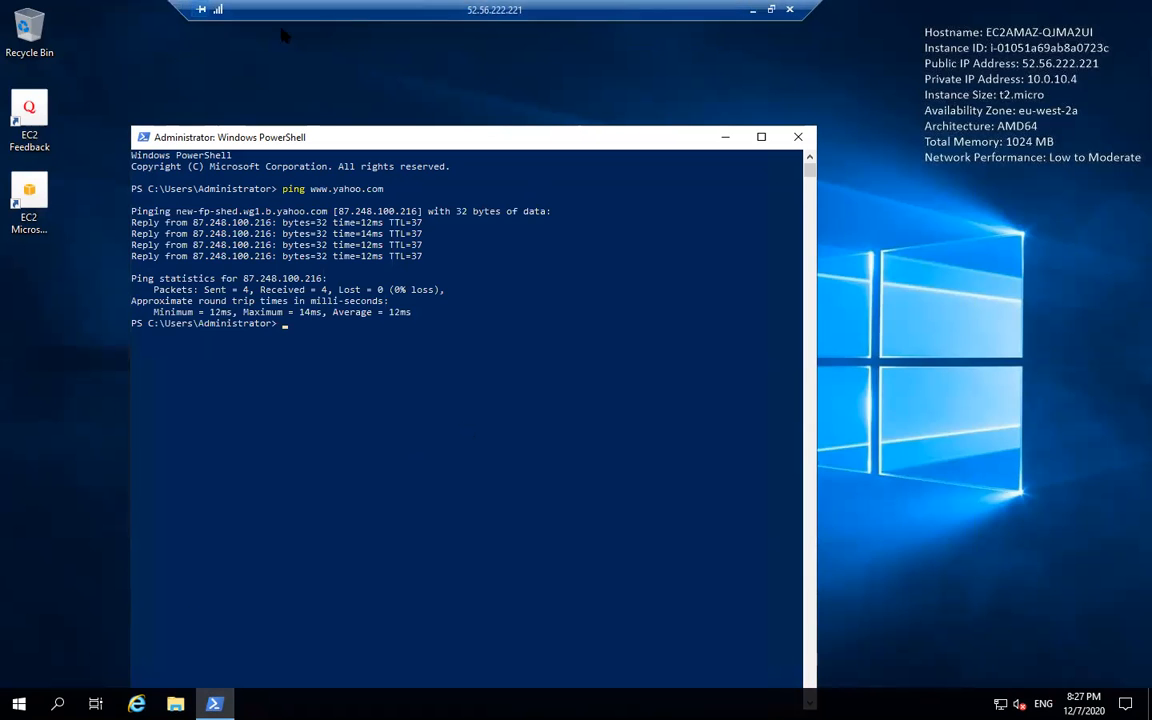
pyautogui.doubleClick(449, 14)
pyautogui.click(855, 50)
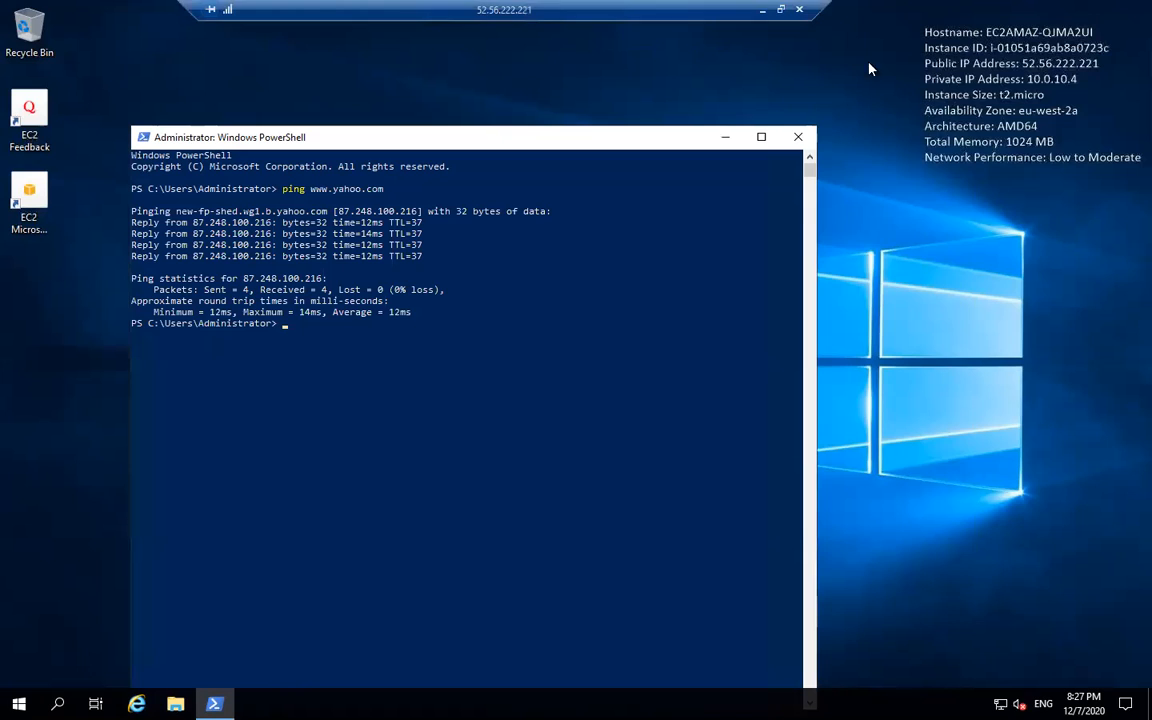
pyautogui.click(759, 223)
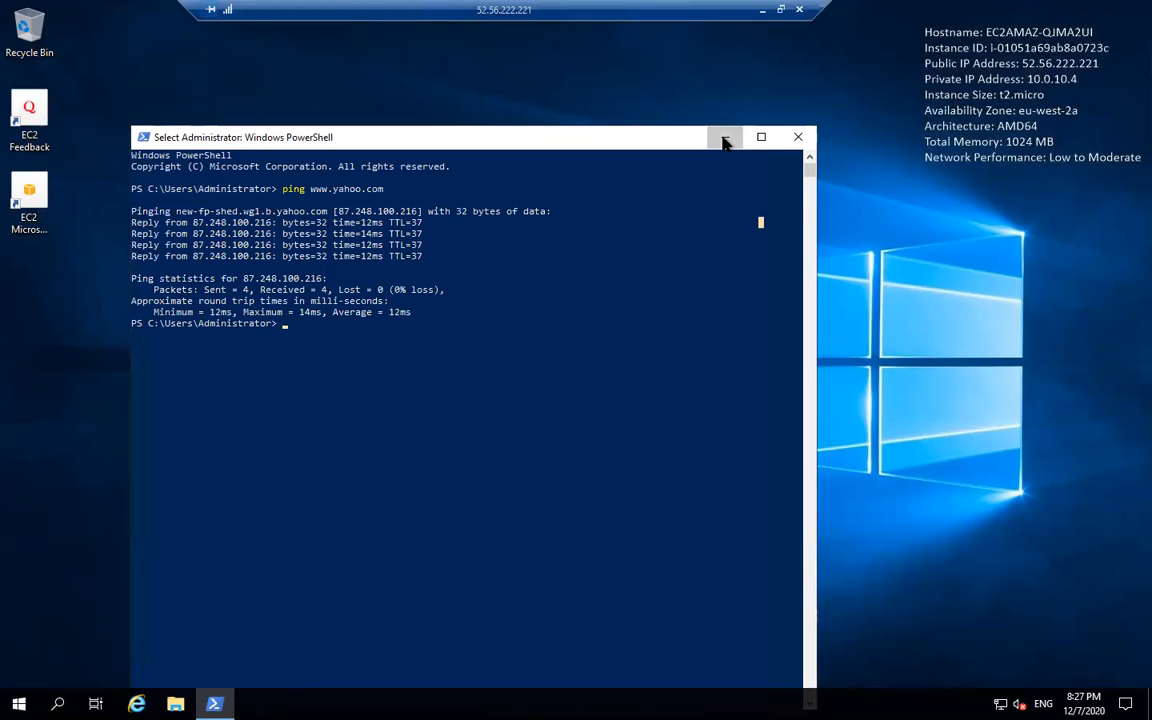
pyautogui.click(725, 139)
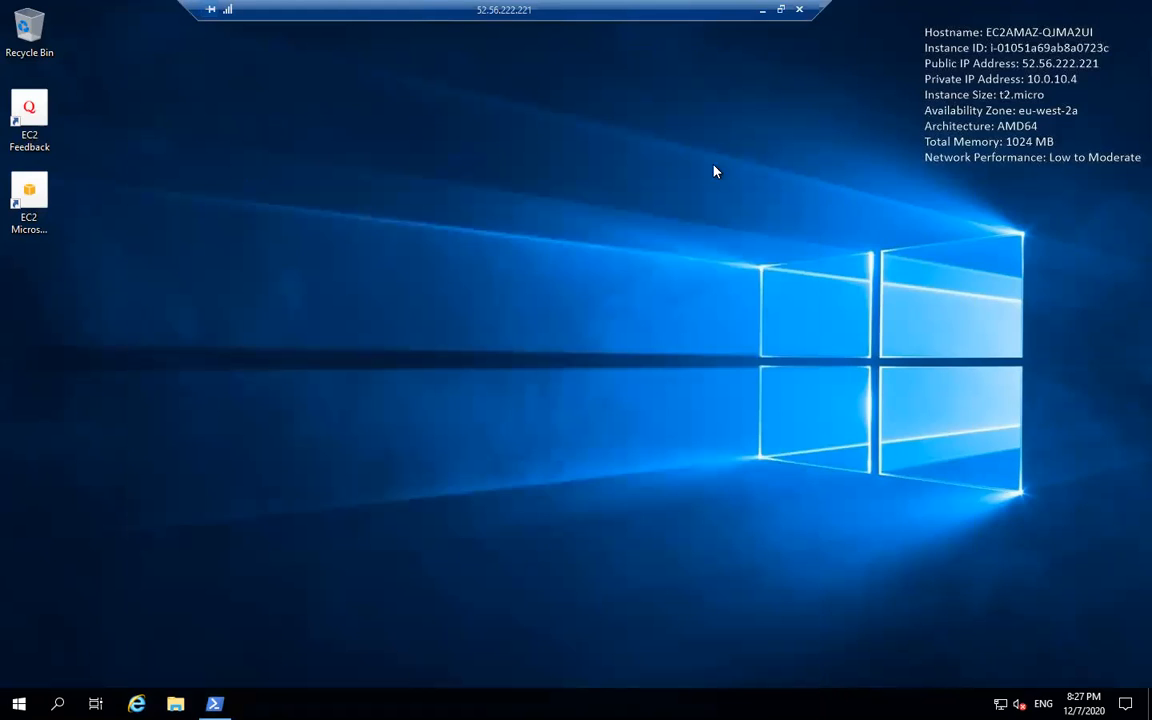
pyautogui.click(780, 9)
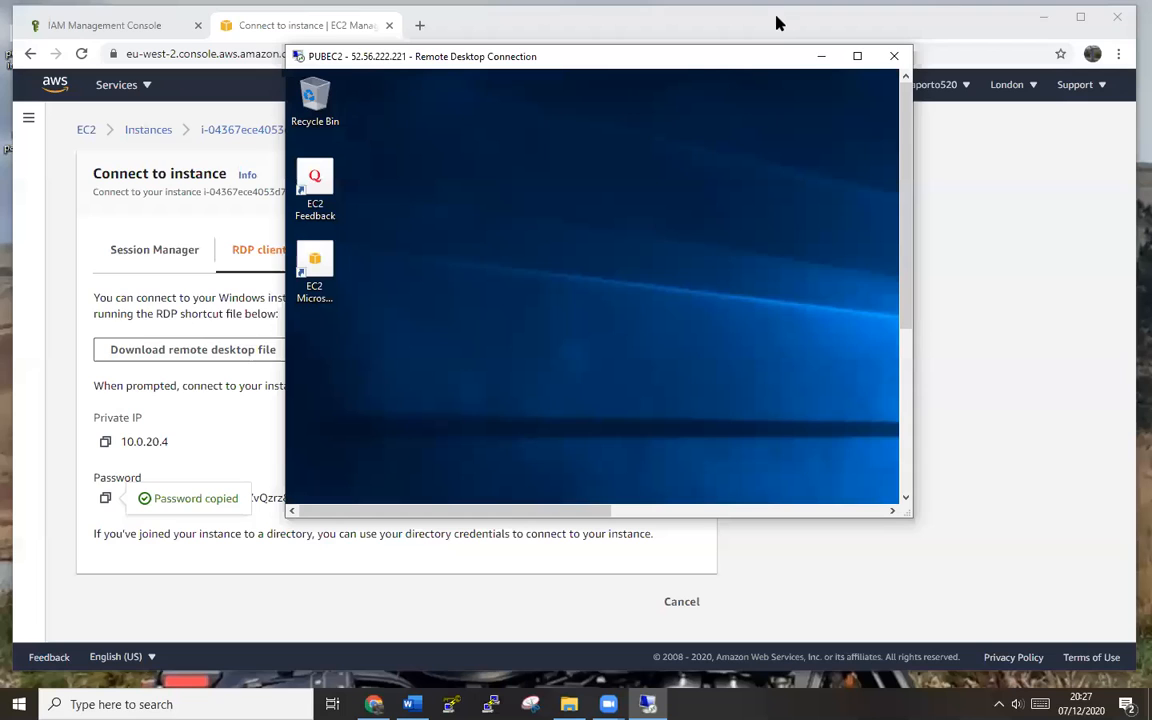
pyautogui.click(857, 57)
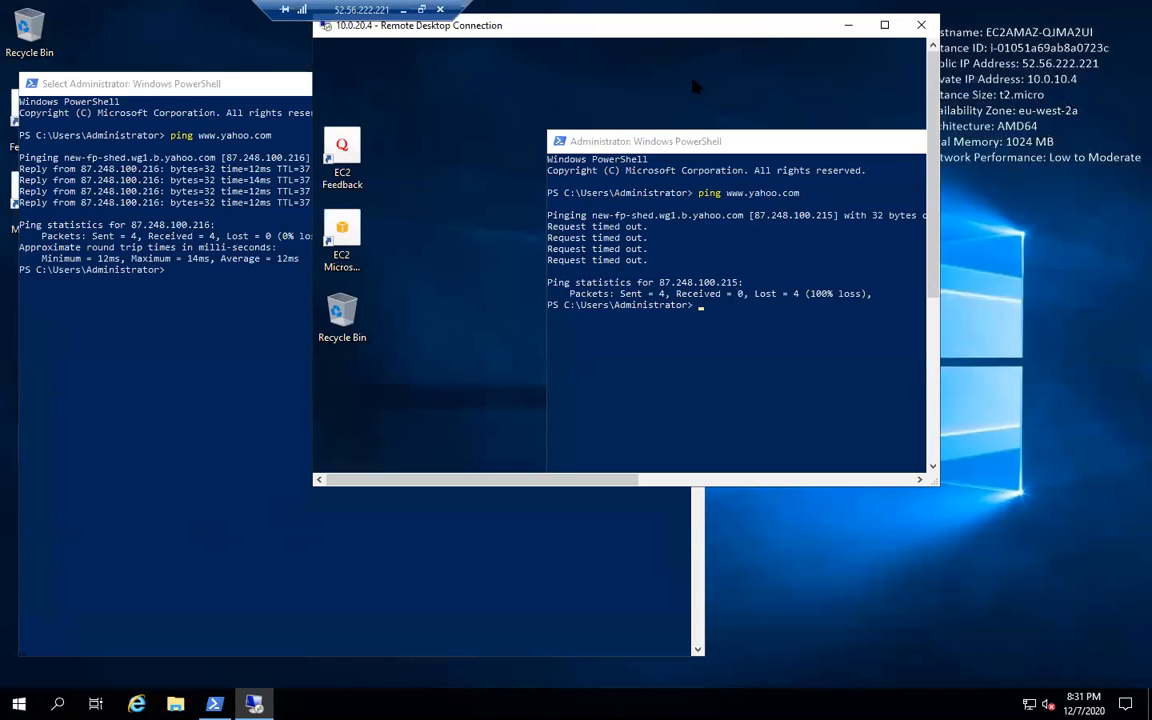
# - Move the private session window aside and start typing Get-S3Bucket in PUBEC2's PowerShell
pyautogui.moveTo(740, 30); pyautogui.dragTo(802, 30)
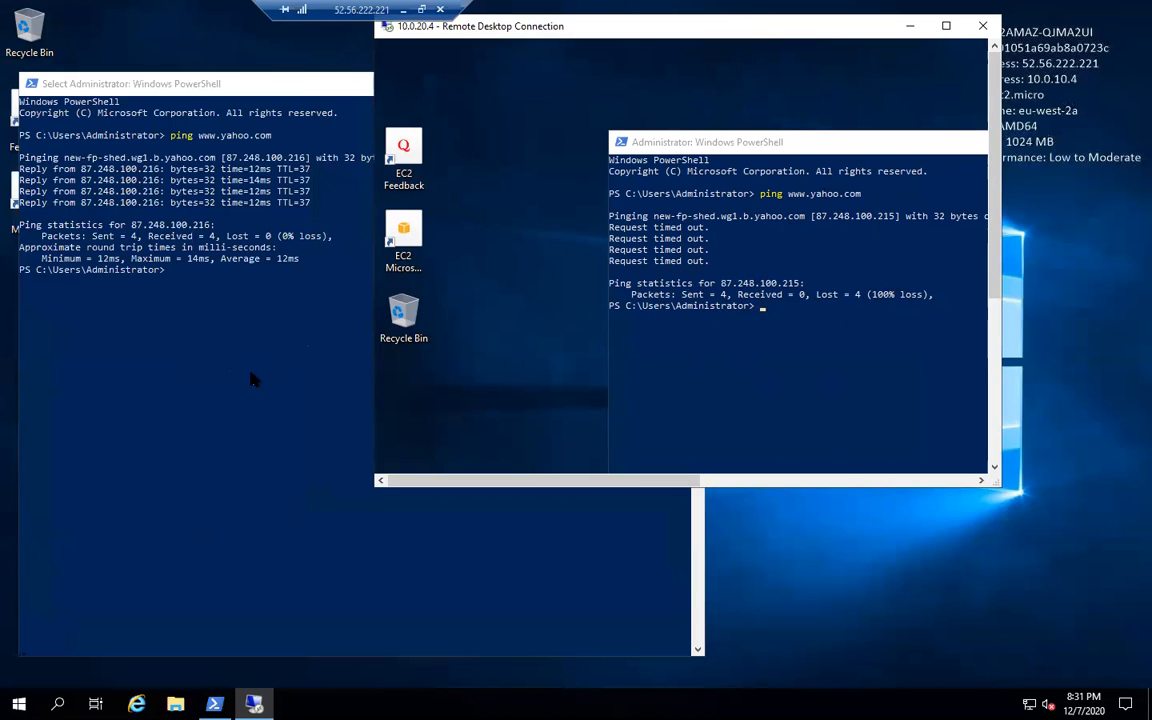
pyautogui.click(945, 25)
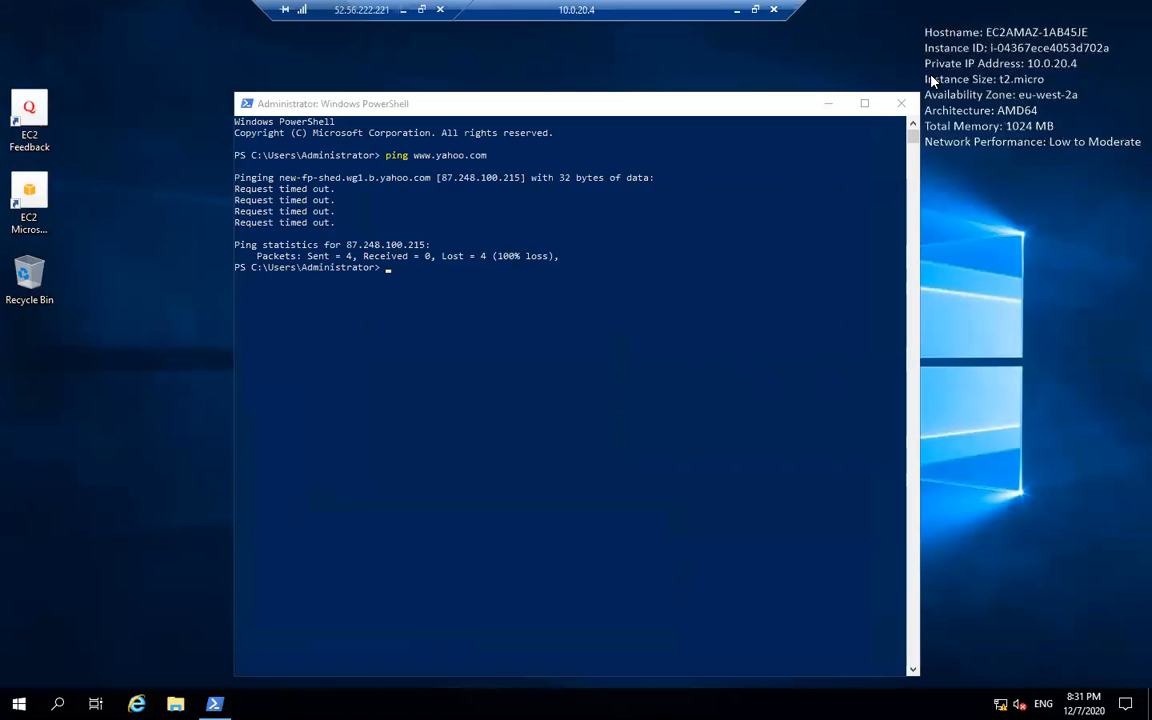
pyautogui.click(755, 12)
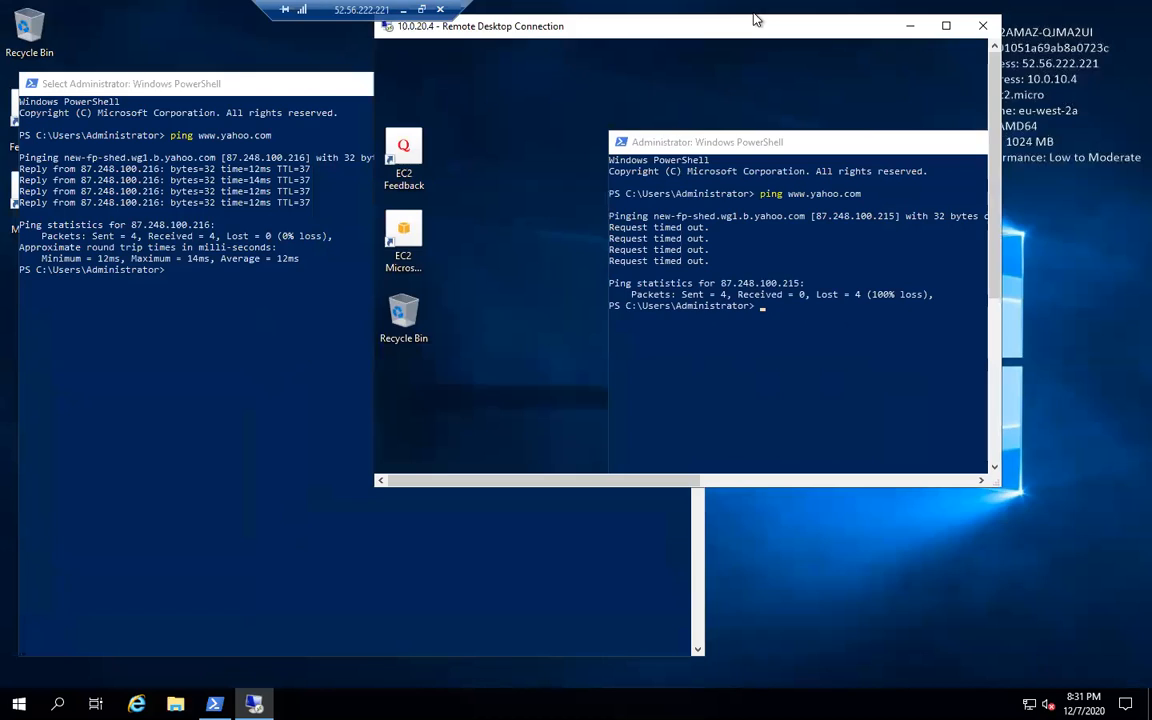
pyautogui.click(168, 397)
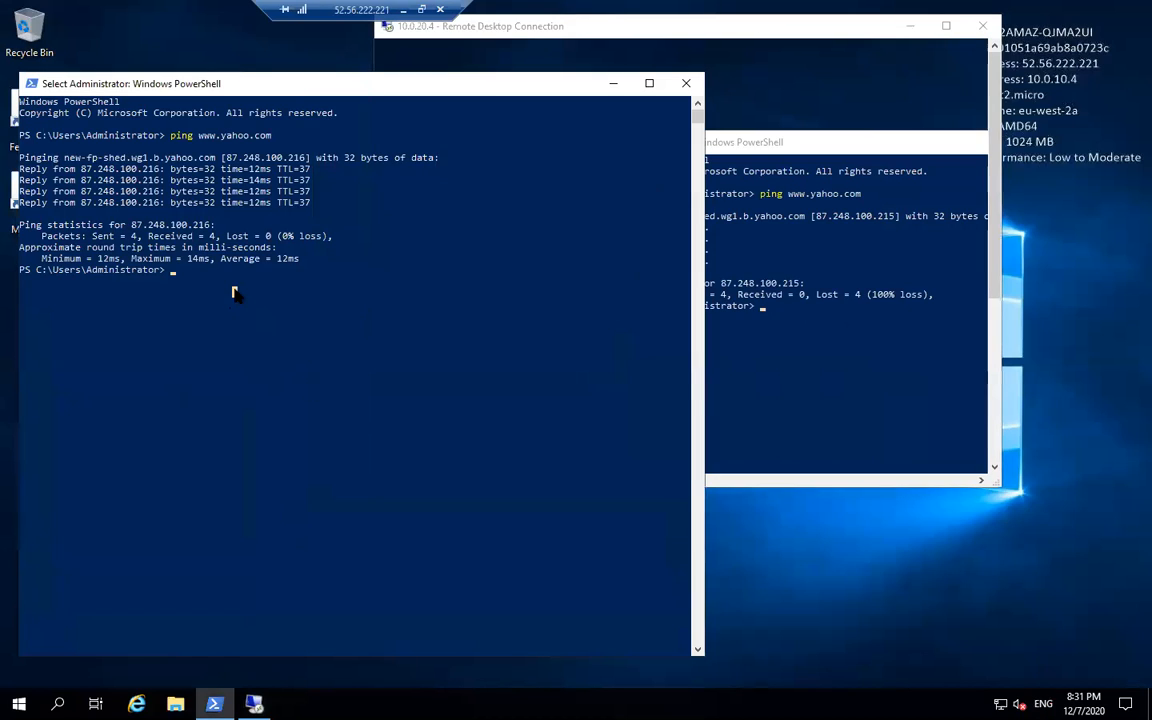
pyautogui.write('get-Se')
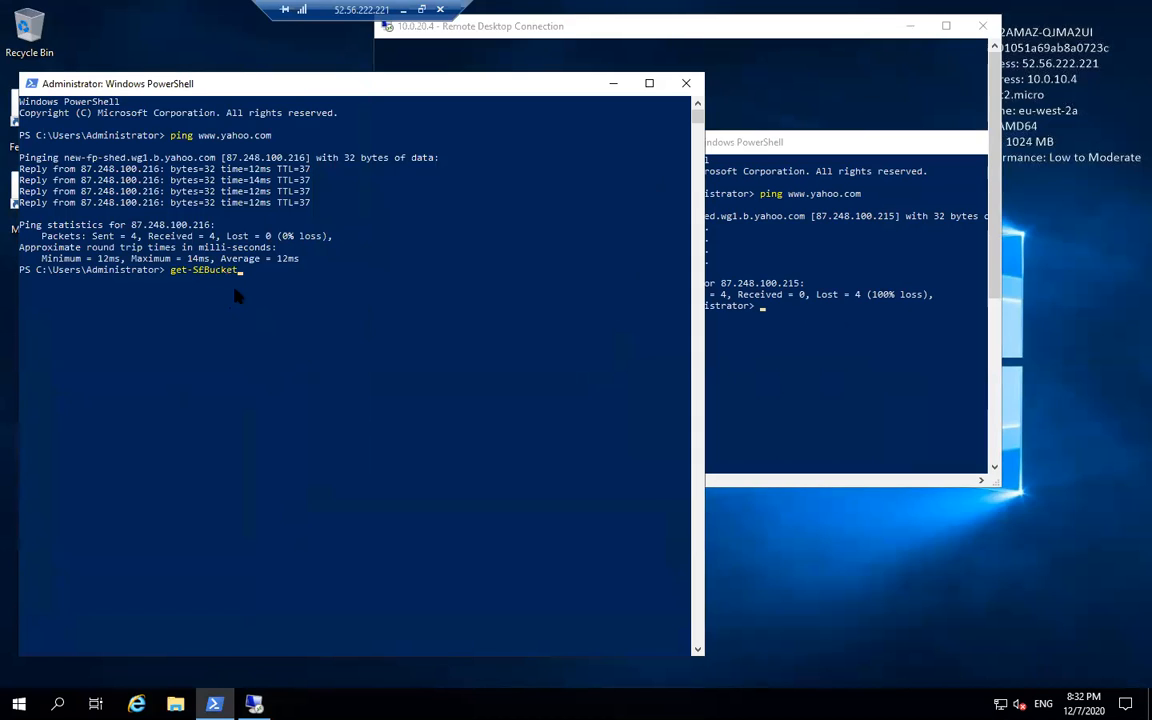
# - Replace the lowercase g with a capital G so the command reads Get-S3Bucket
pyautogui.press('Left')
pyautogui.press('BackSpace')
pyautogui.write('G')
pyautogui.press('Right')
pyautogui.press('Right')
pyautogui.press('Right')
# - Run Get-S3Bucket in the private instance's PowerShell, which returns no buckets
pyautogui.click(751, 327)
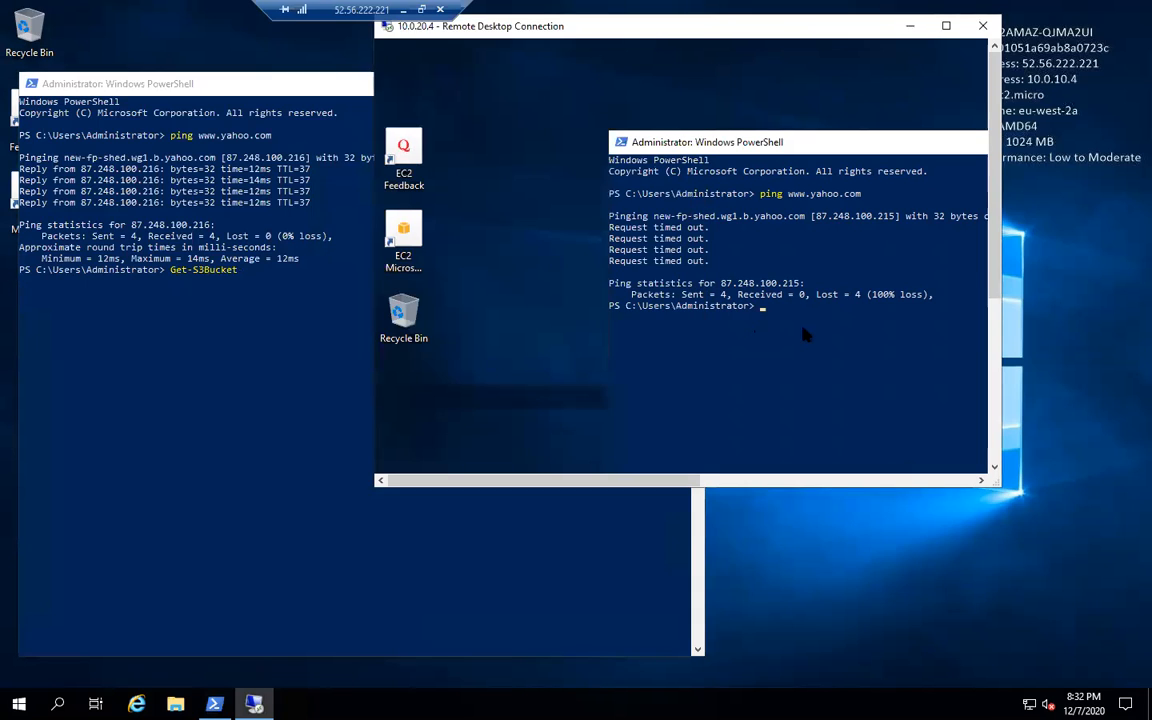
pyautogui.write('Get-S3Bucket')
pyautogui.press('Return')
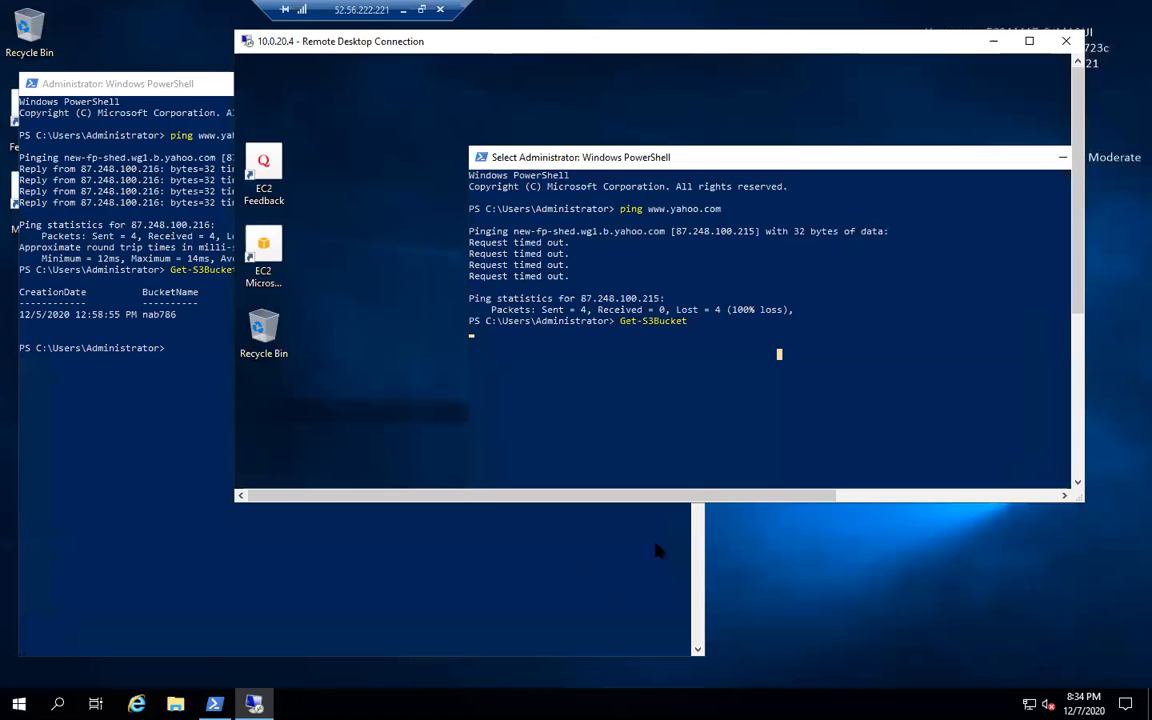
pyautogui.click(80, 395)
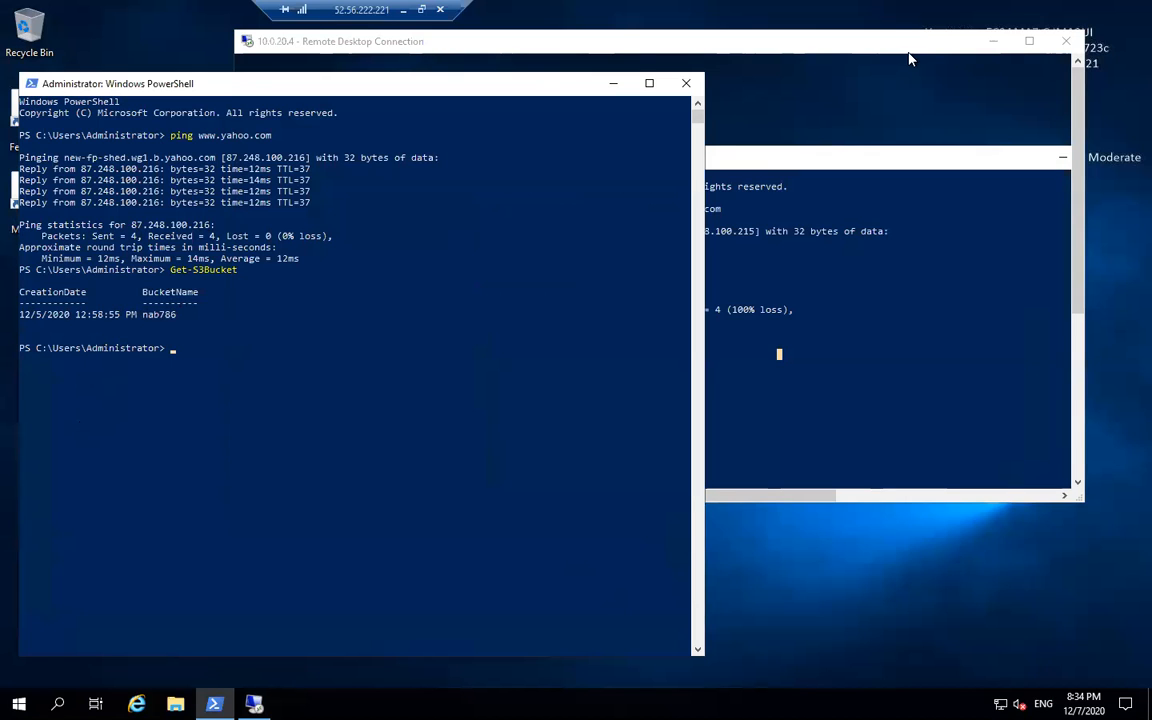
# - Reposition and maximize the 10.0.20.4 session to compare its empty output with PUBEC2's nab786 listing
pyautogui.click(948, 54)
pyautogui.moveTo(949, 53); pyautogui.dragTo(982, 55)
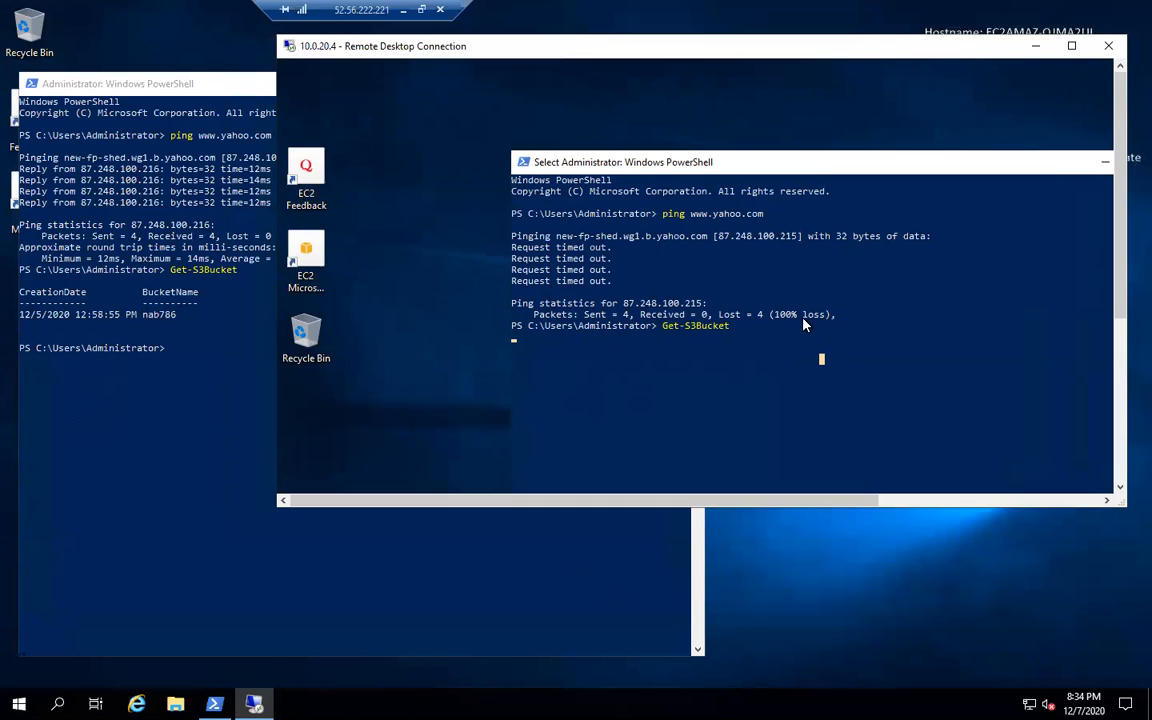
pyautogui.scroll(-2, 640, 360)
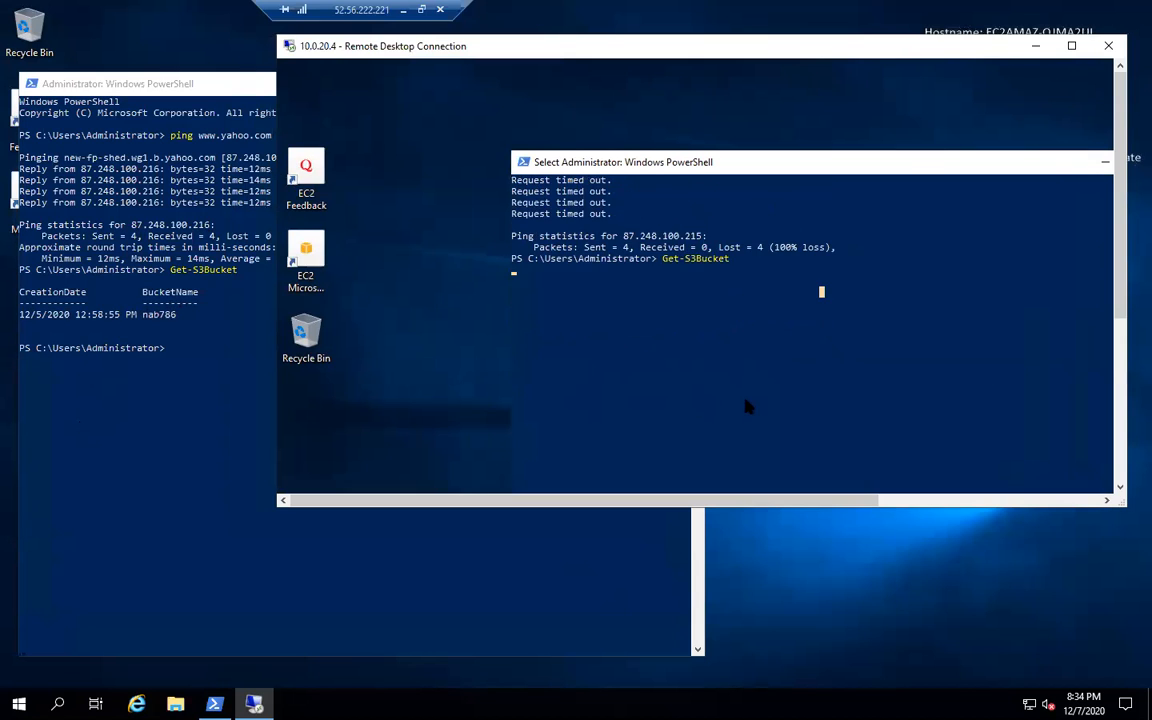
pyautogui.scroll(2, 746, 404)
pyautogui.click(1071, 46)
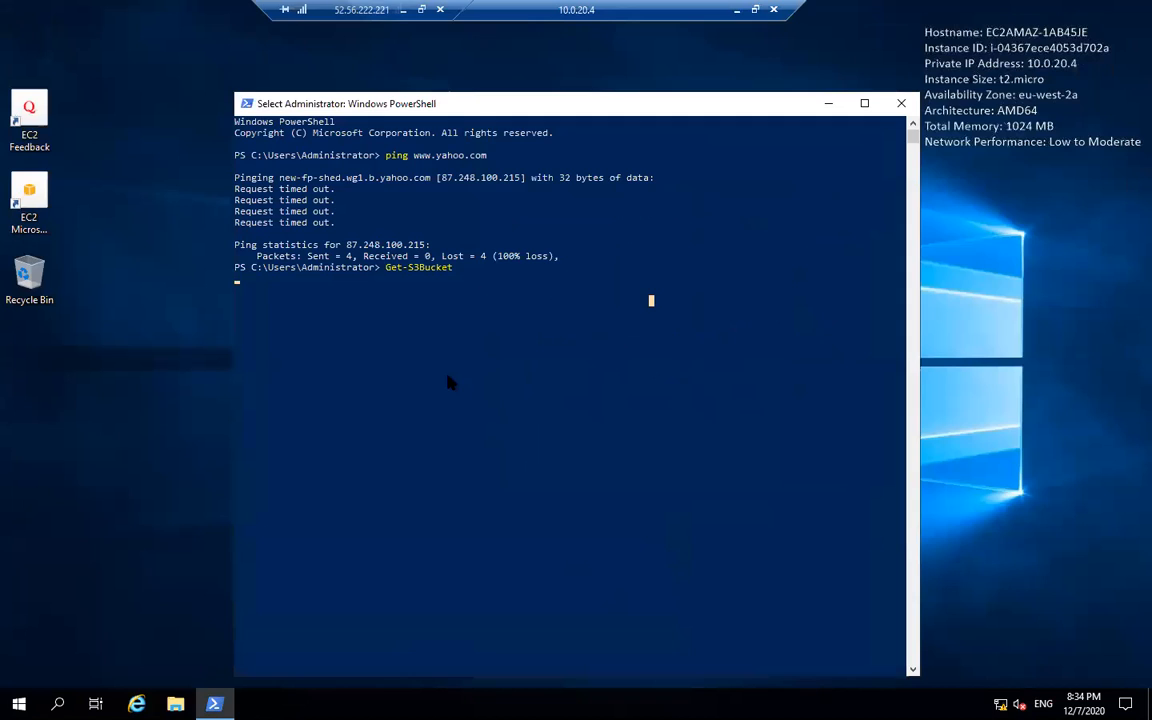
pyautogui.rightClick(520, 389)
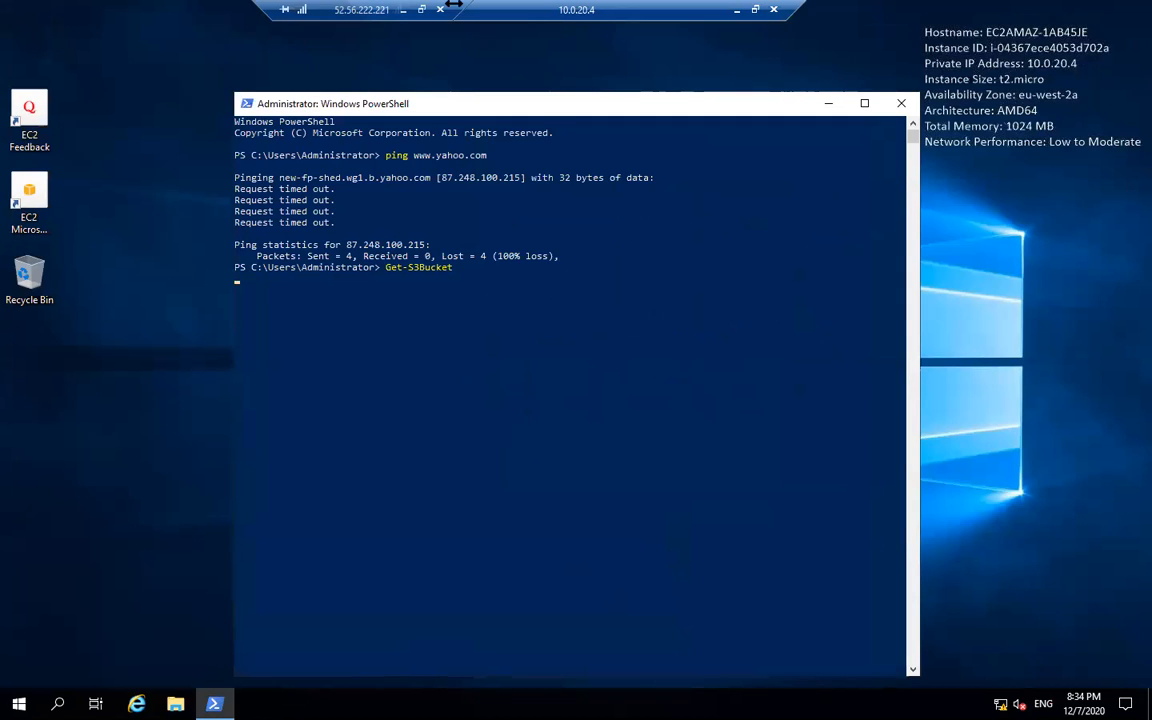
pyautogui.moveTo(528, 103); pyautogui.dragTo(634, 100)
pyautogui.moveTo(672, 42); pyautogui.dragTo(888, 170)
pyautogui.doubleClick(655, 12)
# - Run Get-S3Object on PUBEC2 with BucketName nab786, listing Gateway VPC ENDPOINT.docx and Red Bed.jpg
pyautogui.click(238, 363)
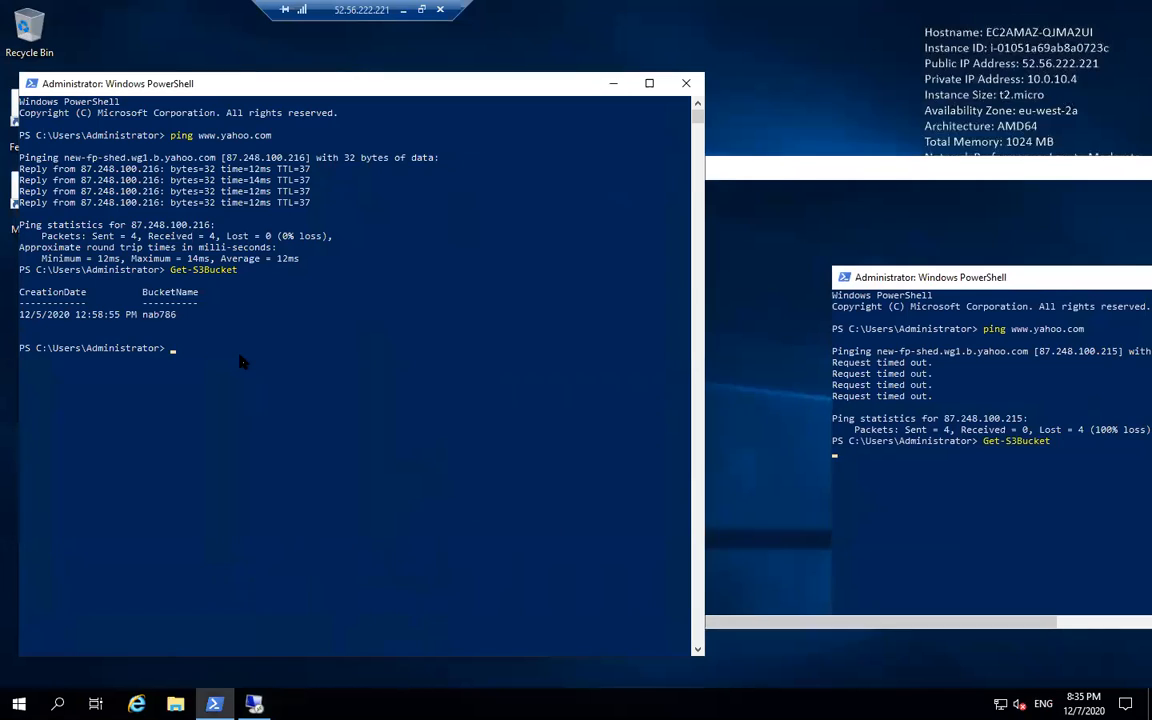
pyautogui.write('Get-S3Object')
pyautogui.press('Return')
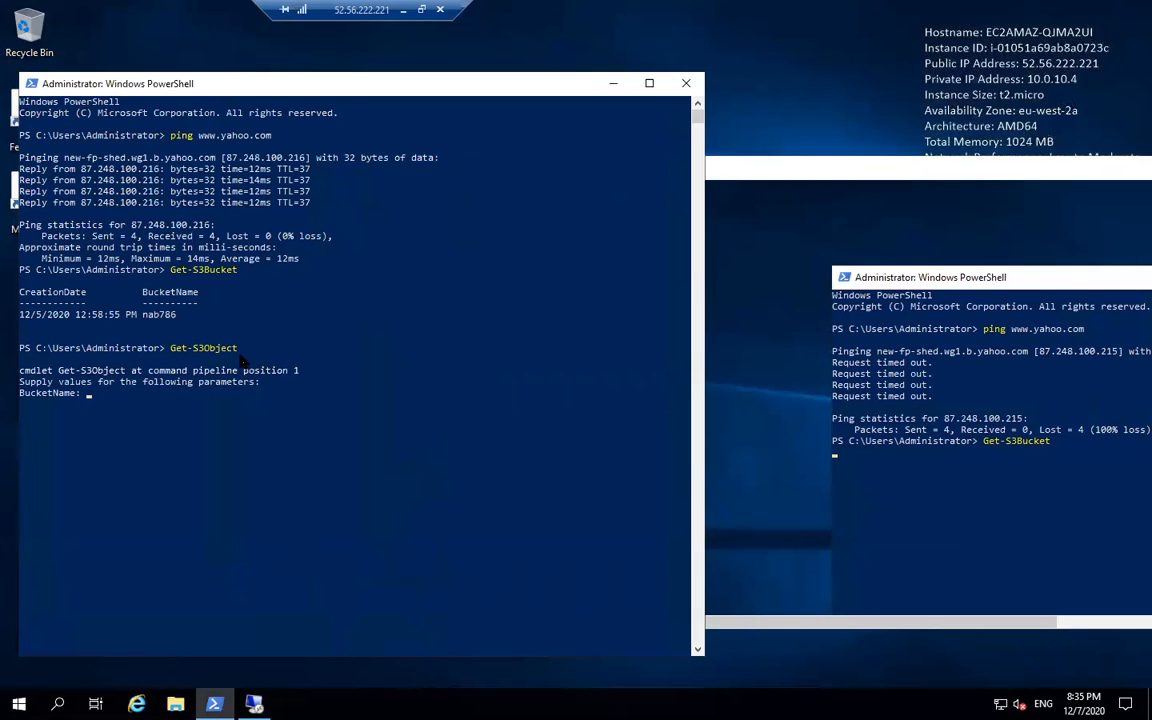
pyautogui.write('nab786')
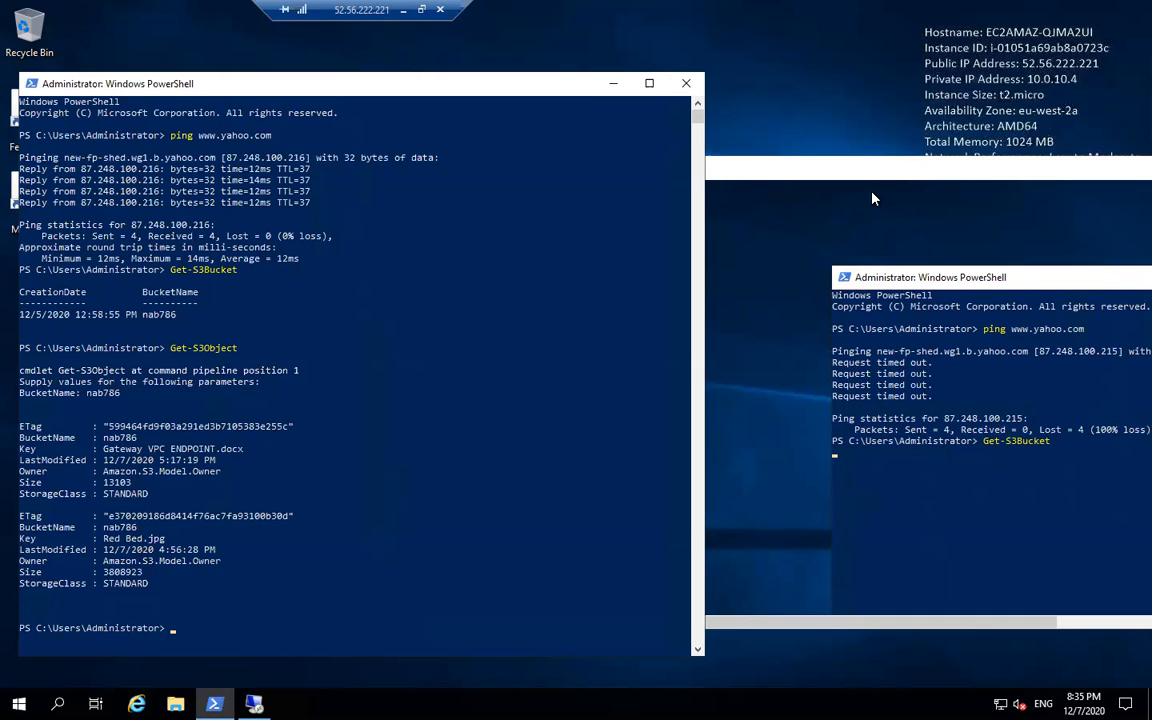
# - Maximize and restore the remote session to recheck the private instance's console
pyautogui.moveTo(893, 175); pyautogui.dragTo(386, 154)
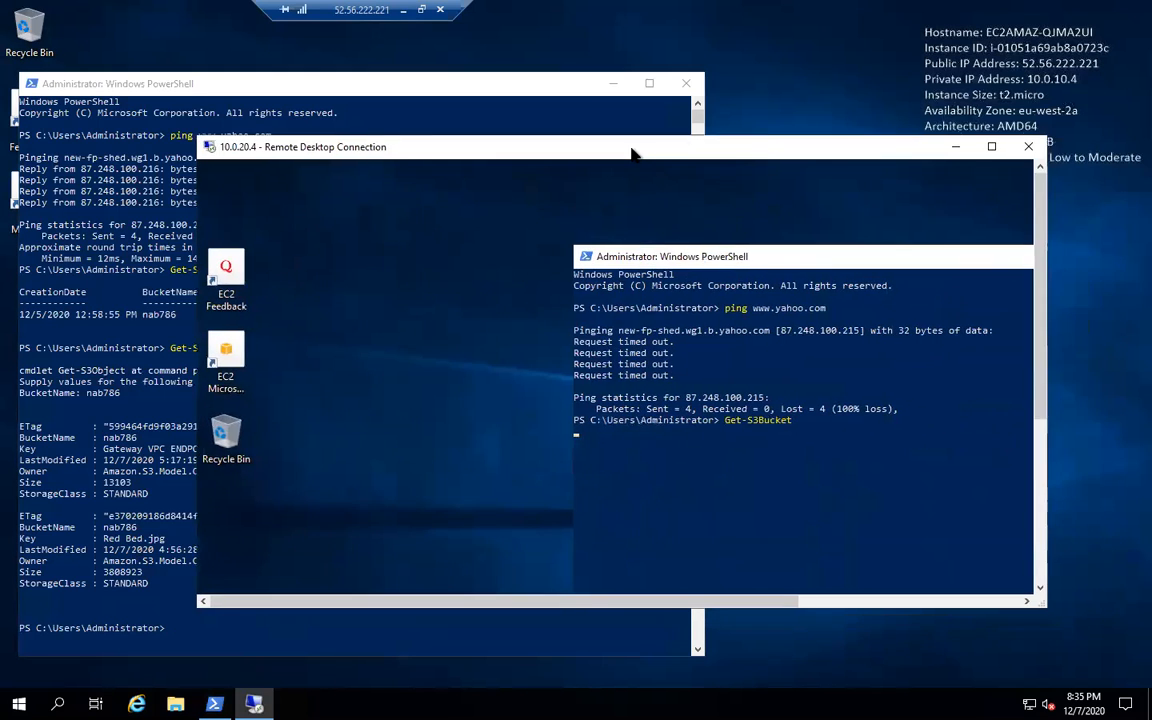
pyautogui.click(992, 147)
pyautogui.click(575, 350)
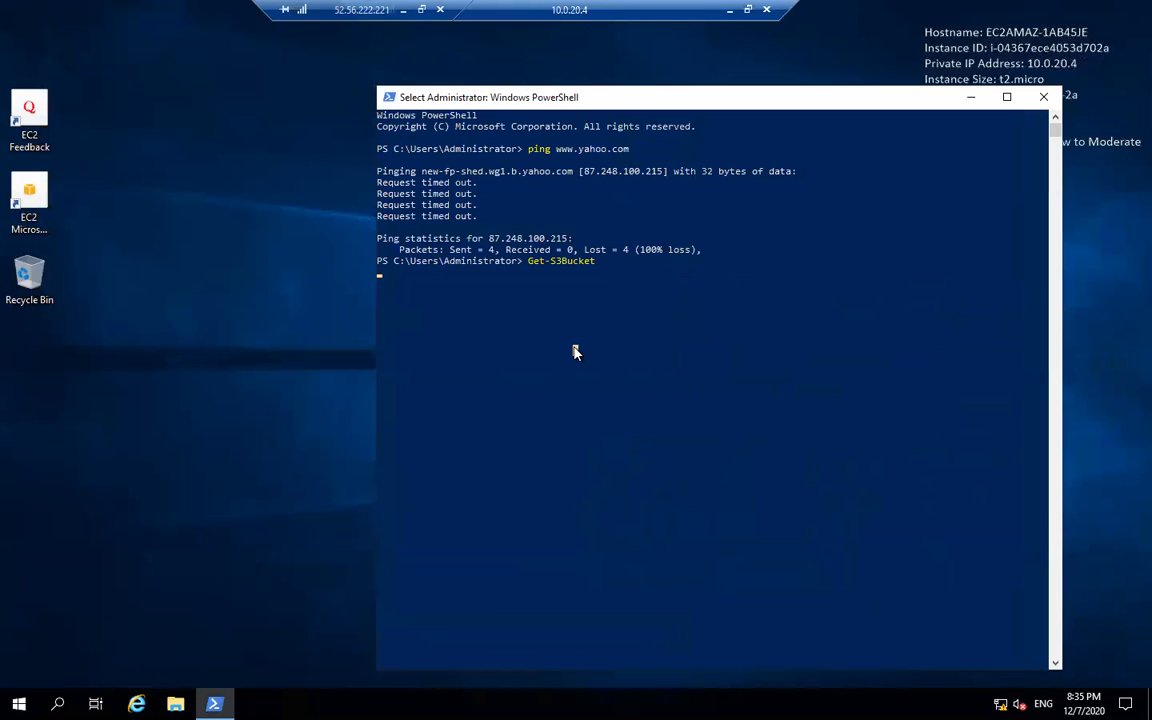
pyautogui.click(747, 9)
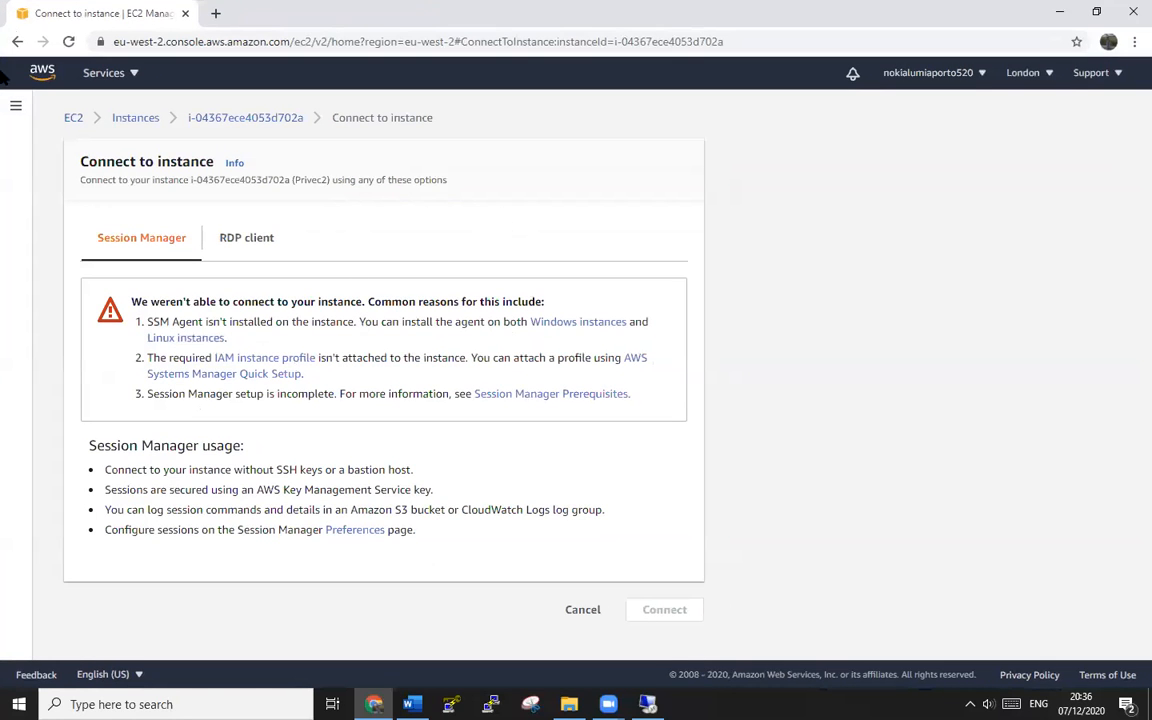
# - Go from EC2 through Services to the VPC Endpoints list and start a new endpoint
pyautogui.click(10, 104)
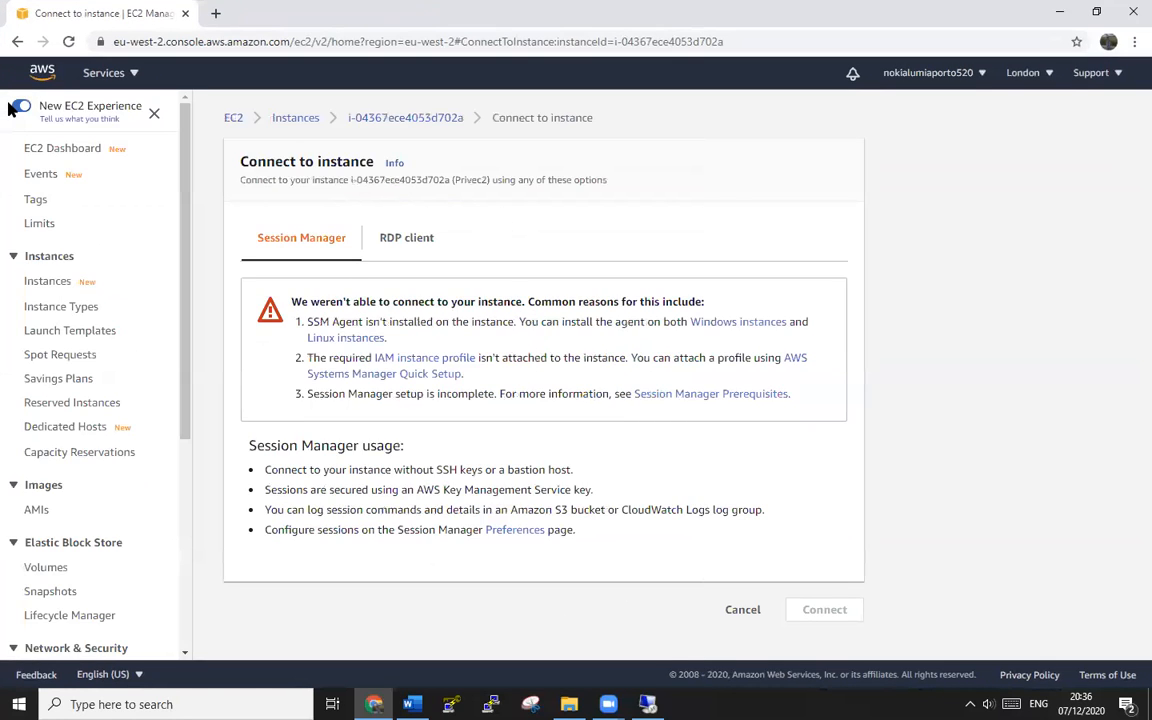
pyautogui.click(103, 76)
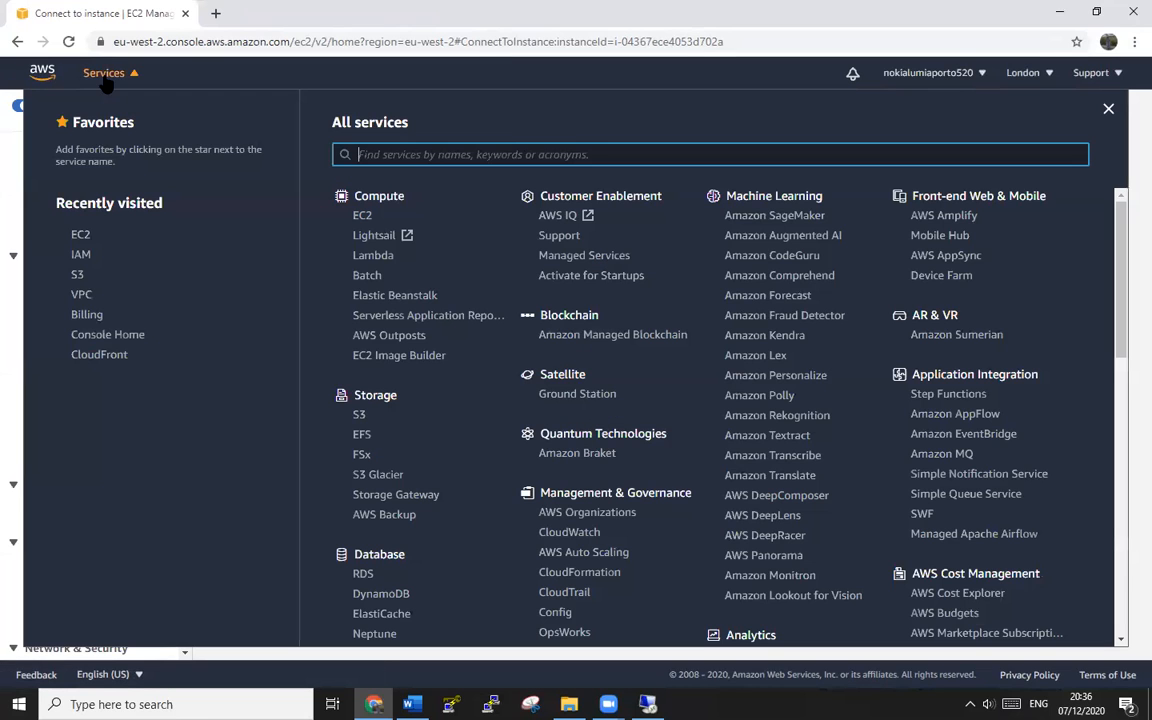
pyautogui.click(86, 297)
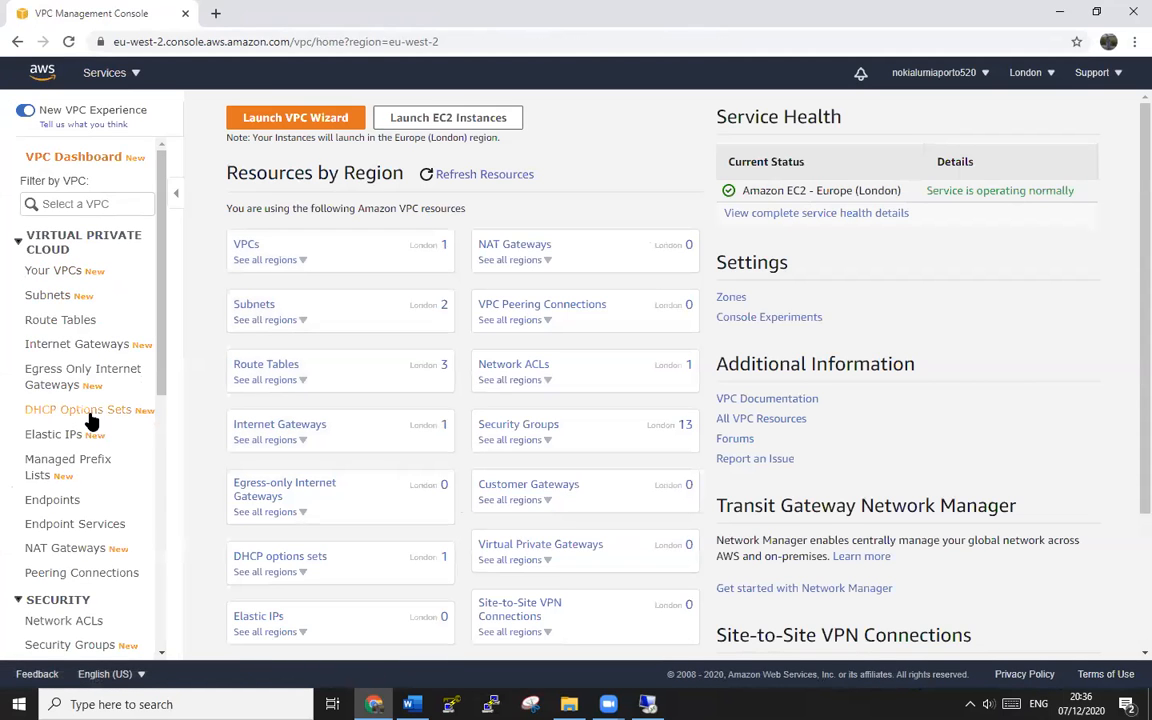
pyautogui.scroll(-1, 80, 420)
pyautogui.click(57, 419)
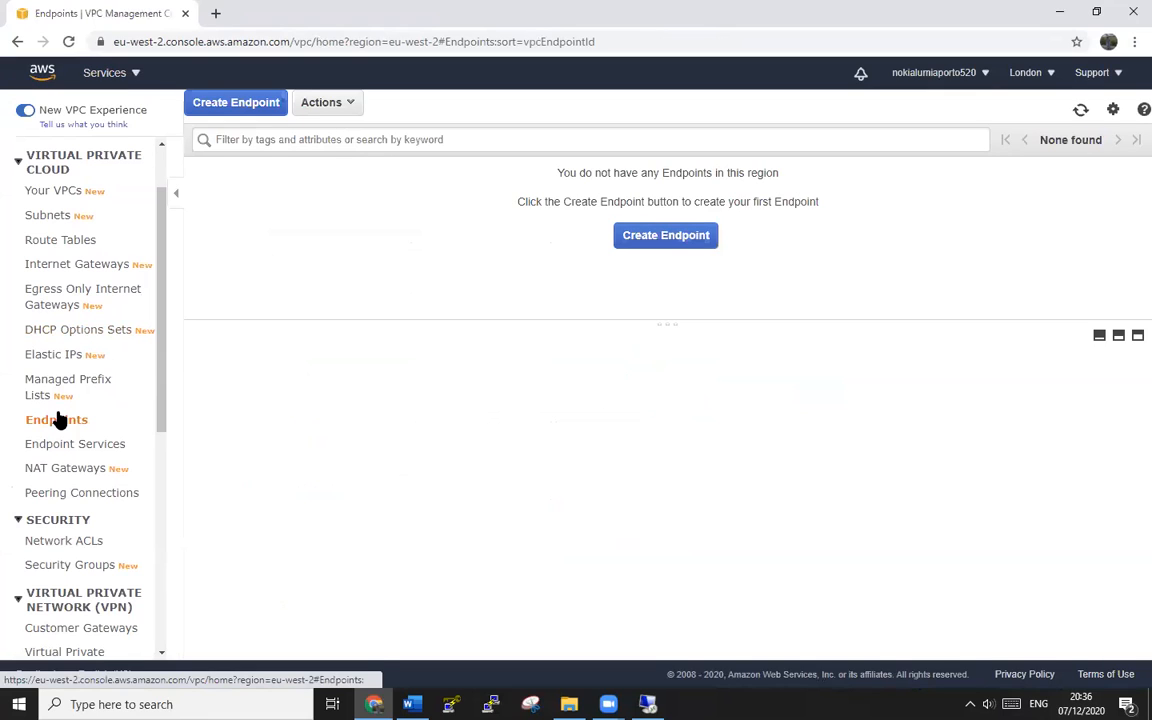
pyautogui.click(661, 236)
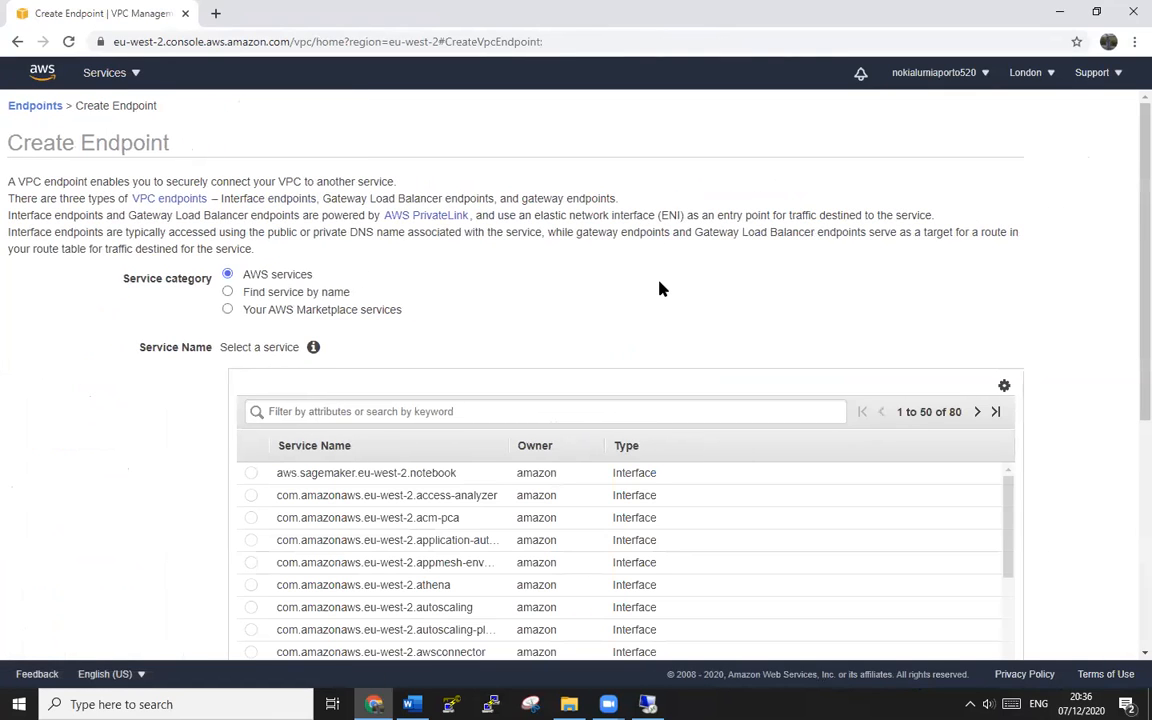
# - Page through the service list and select the S3 gateway service
pyautogui.scroll(-3, 818, 327)
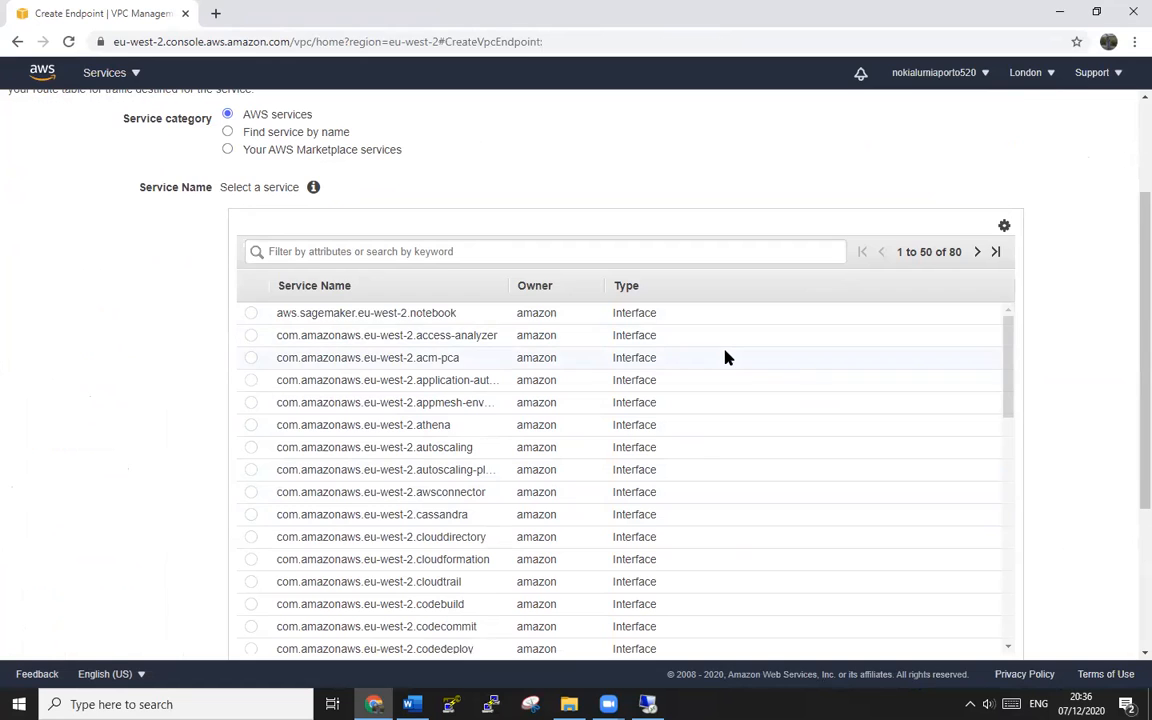
pyautogui.scroll(-2, 727, 358)
pyautogui.scroll(-2, 725, 357)
pyautogui.scroll(4, 725, 357)
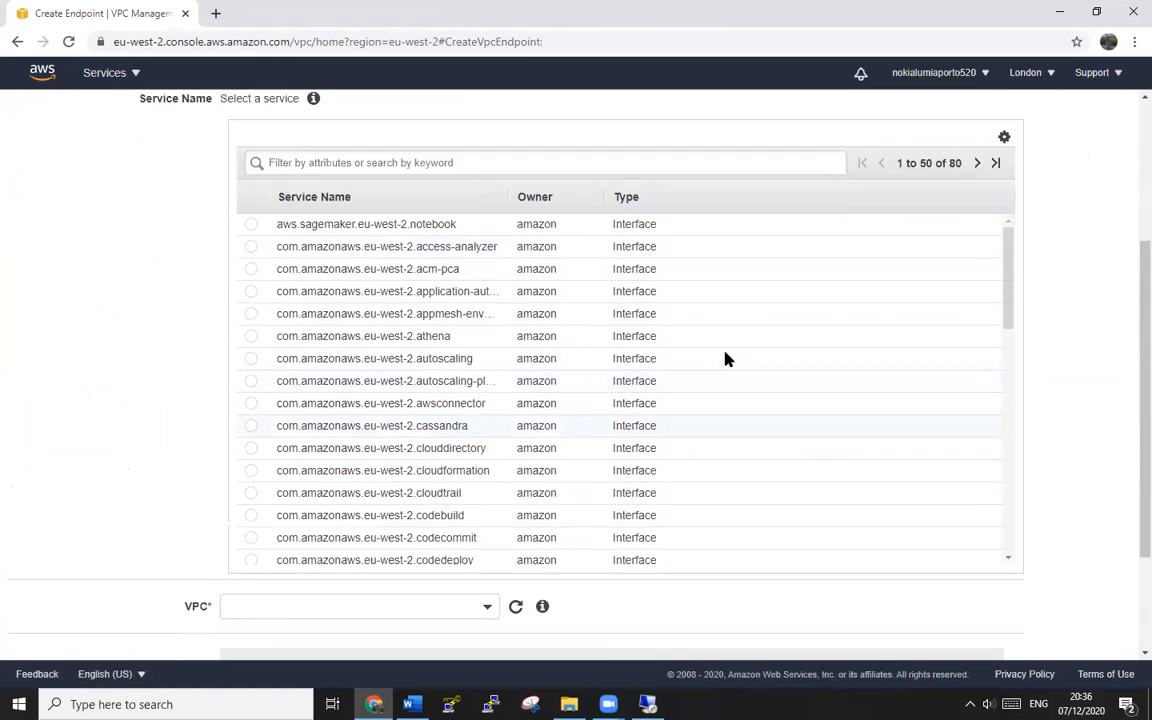
pyautogui.click(978, 252)
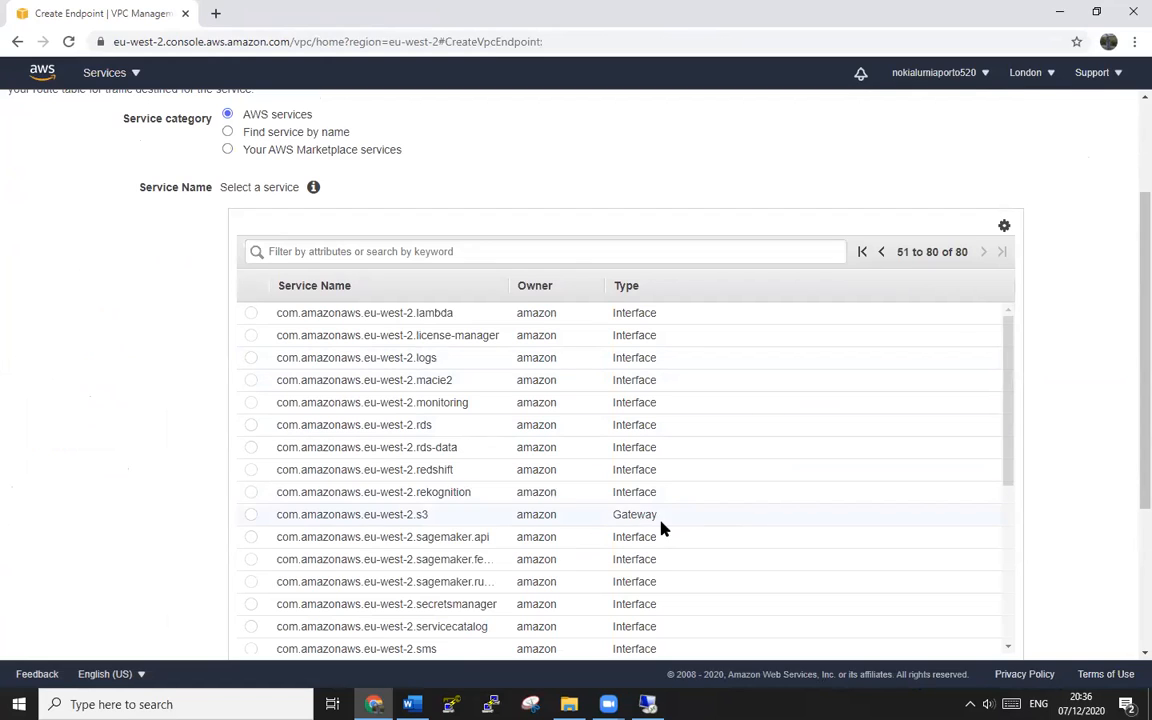
pyautogui.click(248, 515)
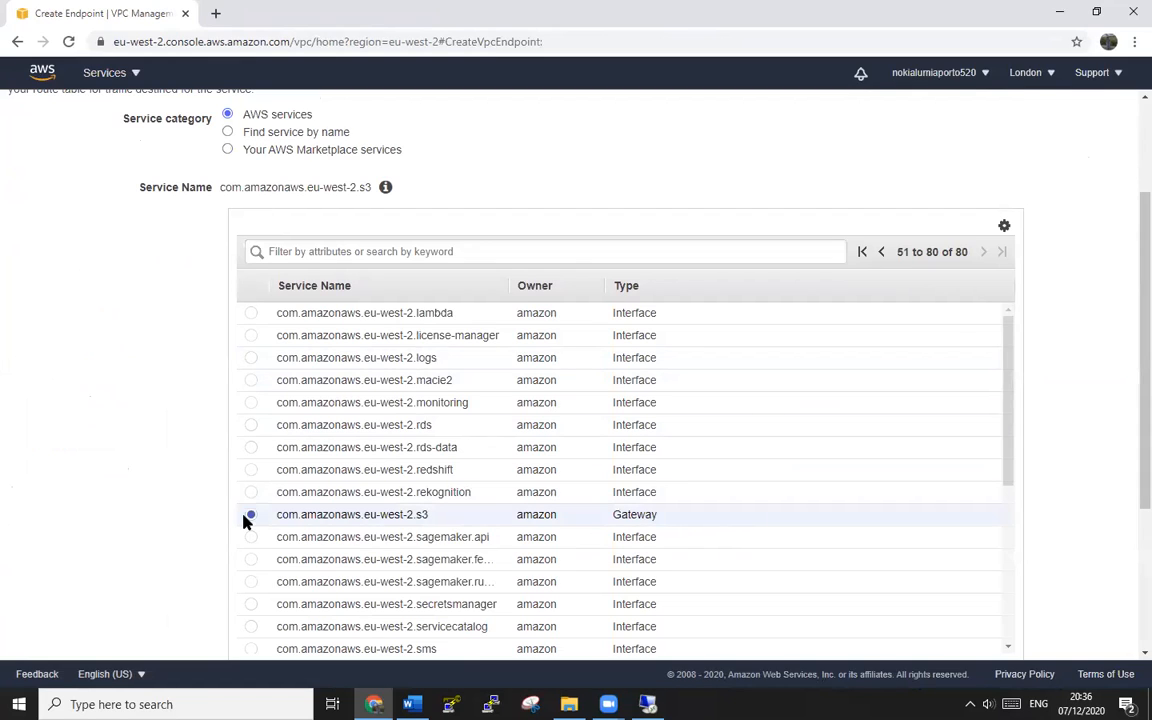
# - Filter by s3, clear it, then reselect com.amazonaws.eu-west-2.s3 (Gateway) on services 51-80
pyautogui.click(473, 249)
pyautogui.write('s3')
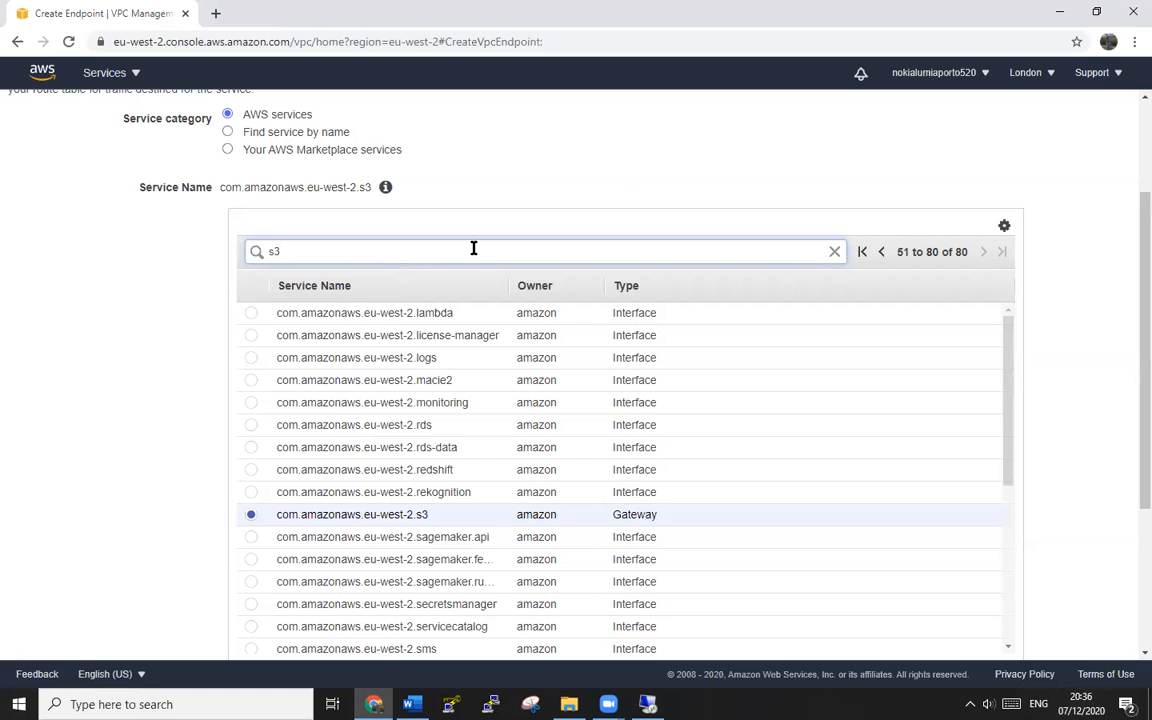
pyautogui.press('Return')
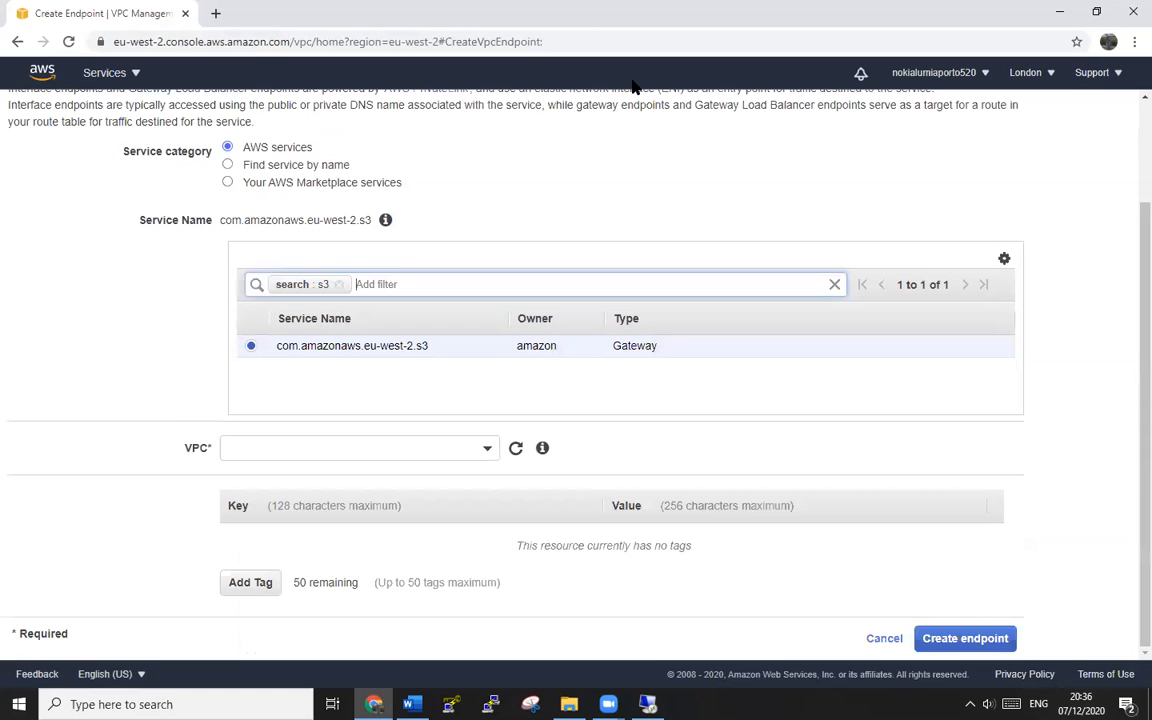
pyautogui.click(343, 285)
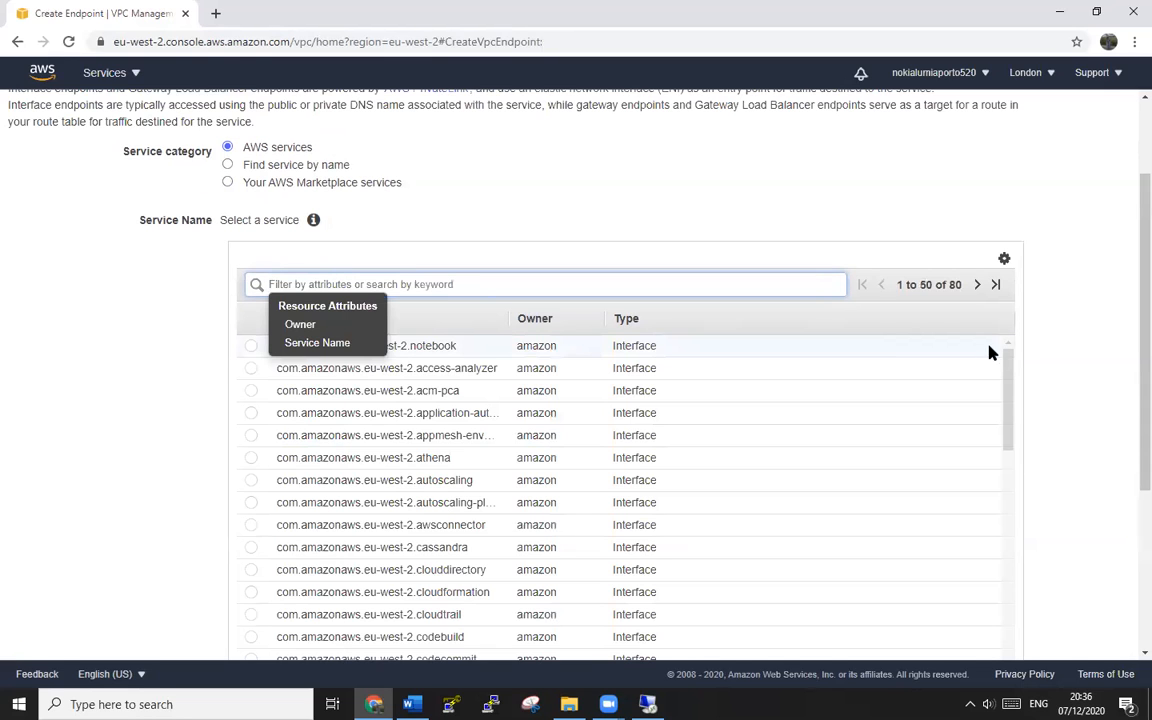
pyautogui.click(978, 285)
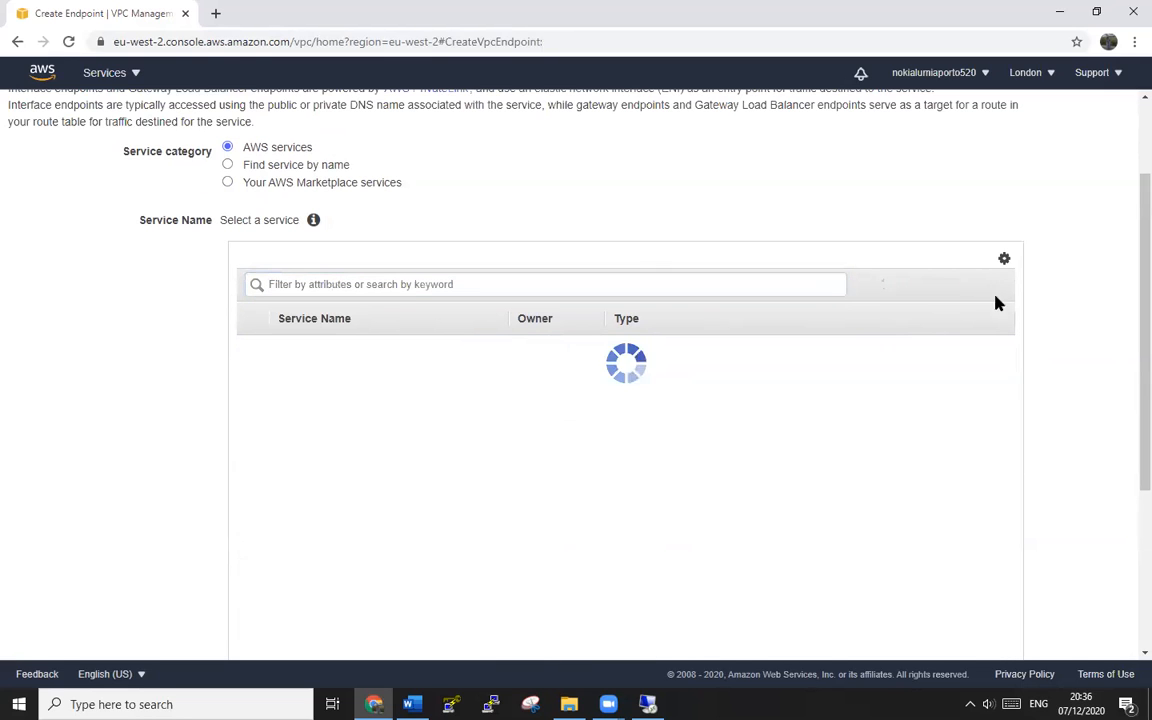
pyautogui.scroll(-3, 1067, 352)
pyautogui.scroll(2, 1068, 352)
pyautogui.scroll(1, 1067, 352)
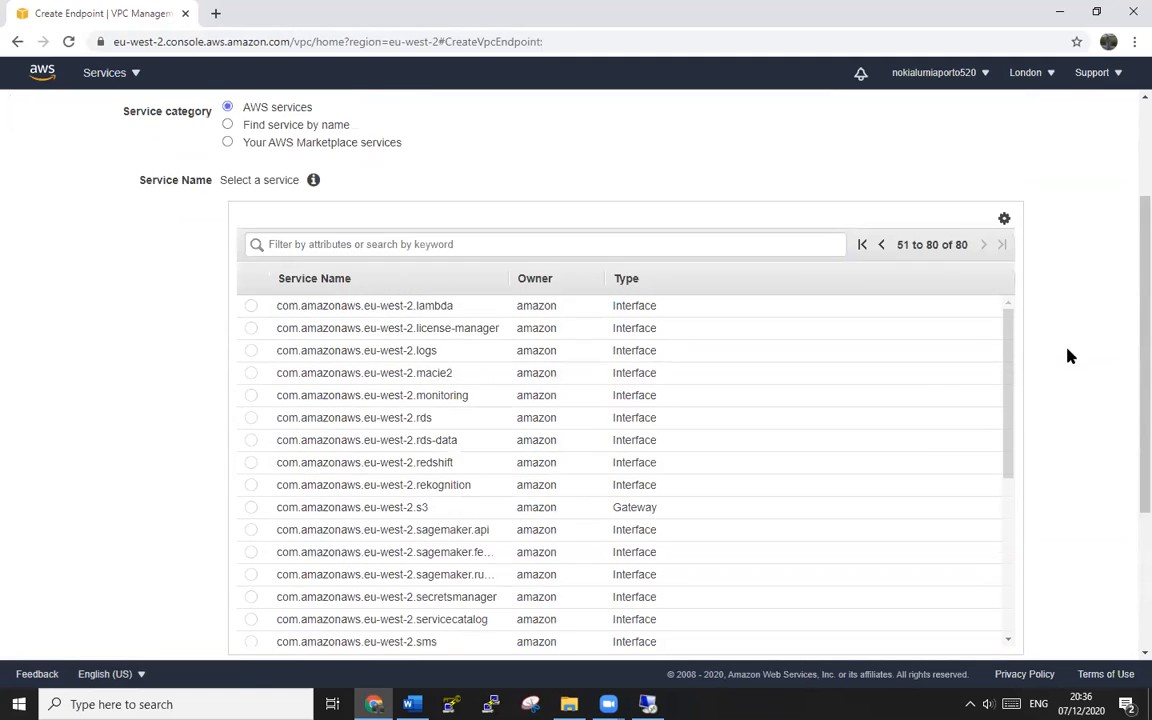
pyautogui.click(250, 508)
pyautogui.scroll(-1, 1073, 458)
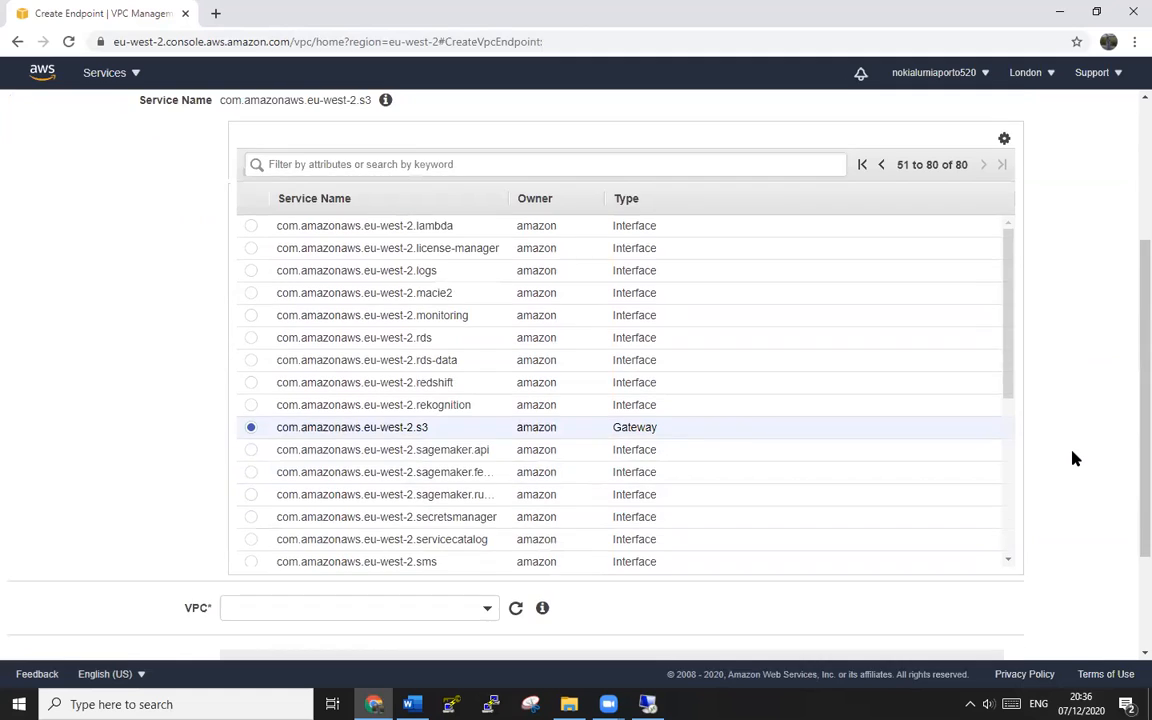
pyautogui.scroll(-2, 1073, 458)
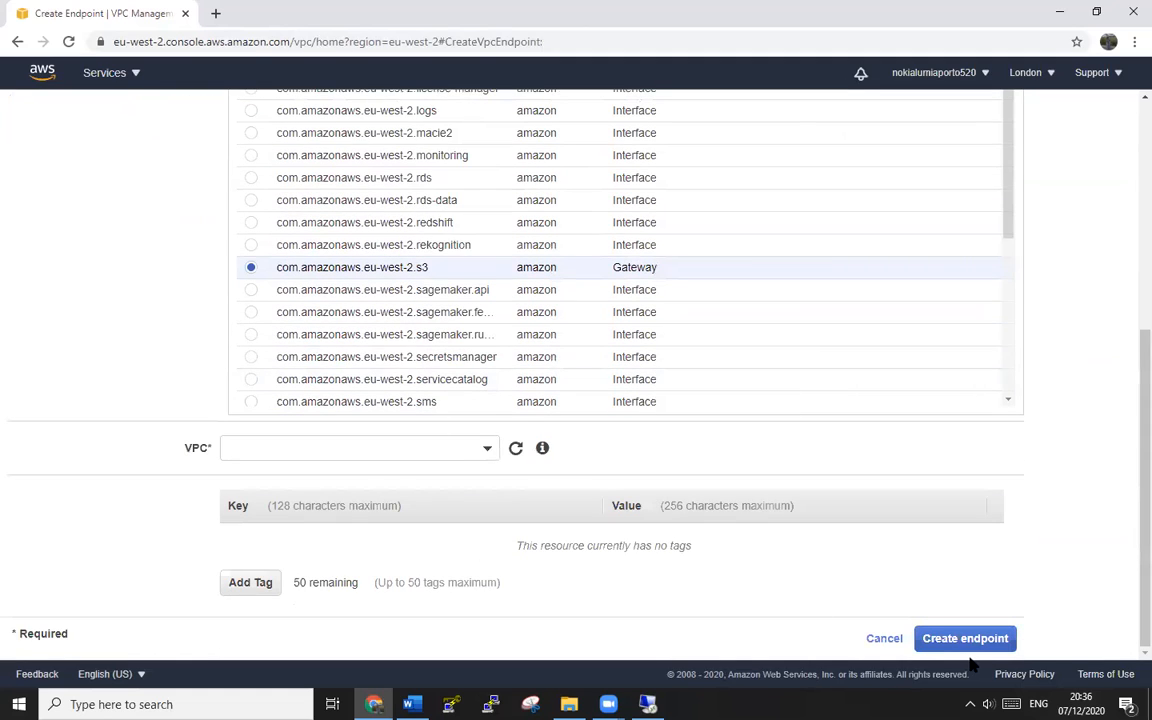
# - Place the S3 gateway endpoint in VPC EPVPC (vpc-0184fbe179f993567)
pyautogui.click(488, 452)
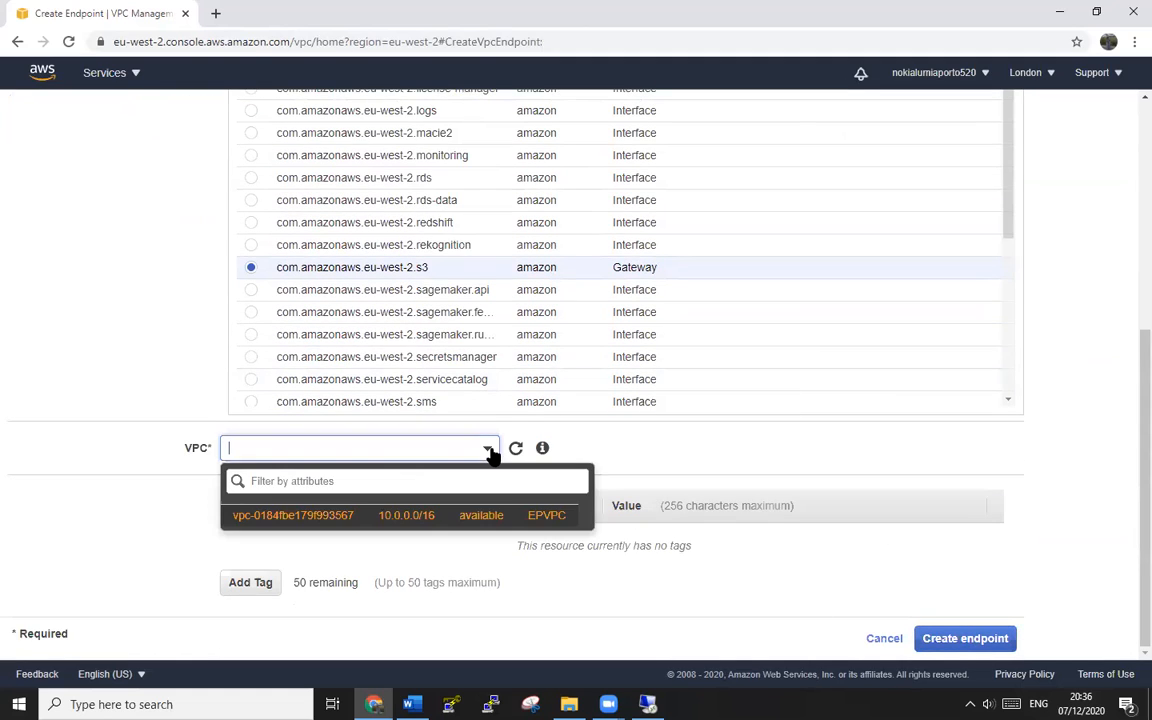
pyautogui.click(398, 517)
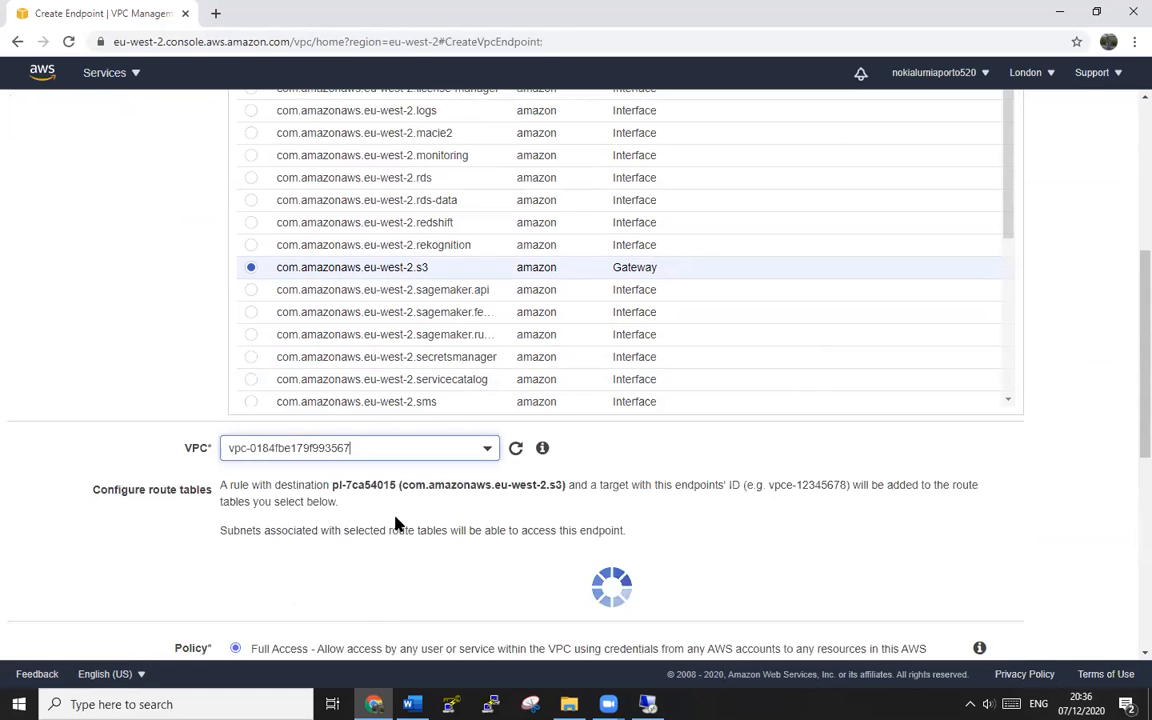
pyautogui.scroll(-9, 735, 463)
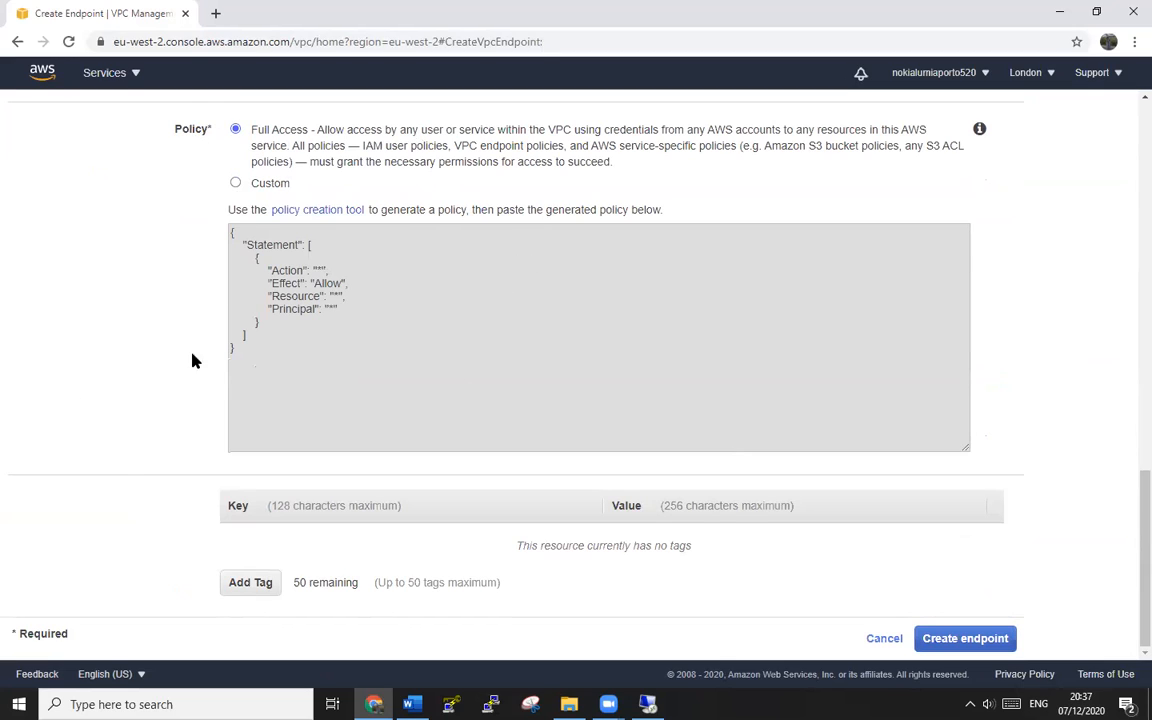
pyautogui.scroll(3, 353, 279)
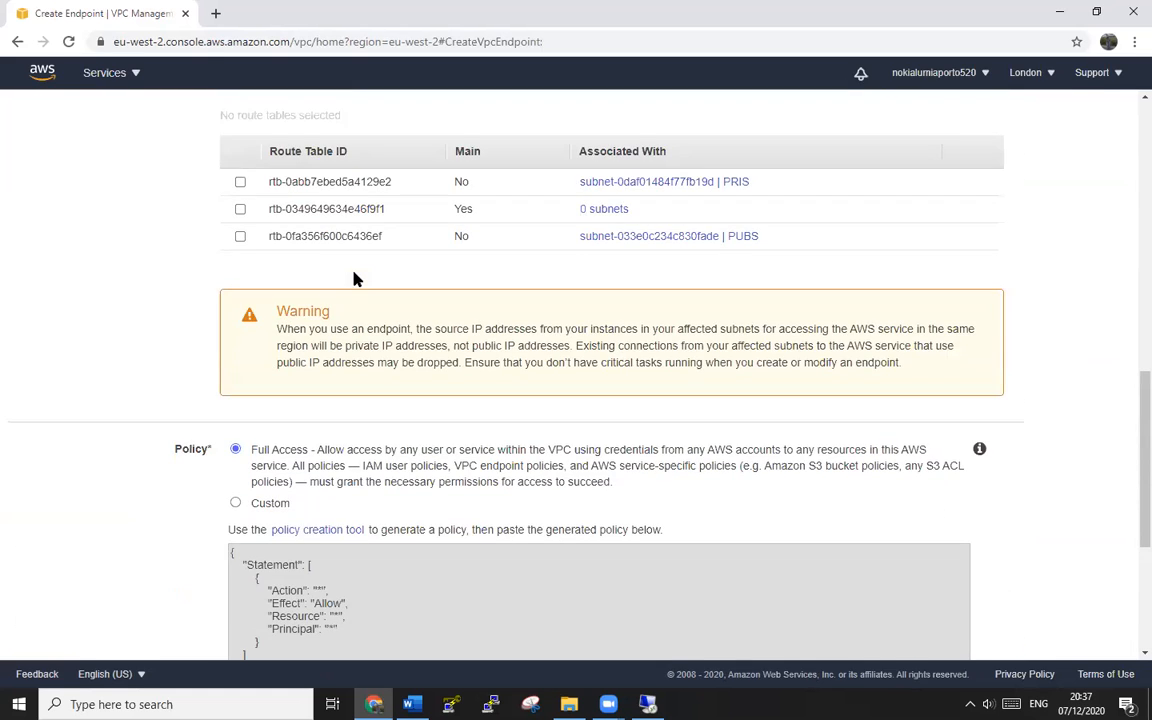
pyautogui.scroll(2, 353, 279)
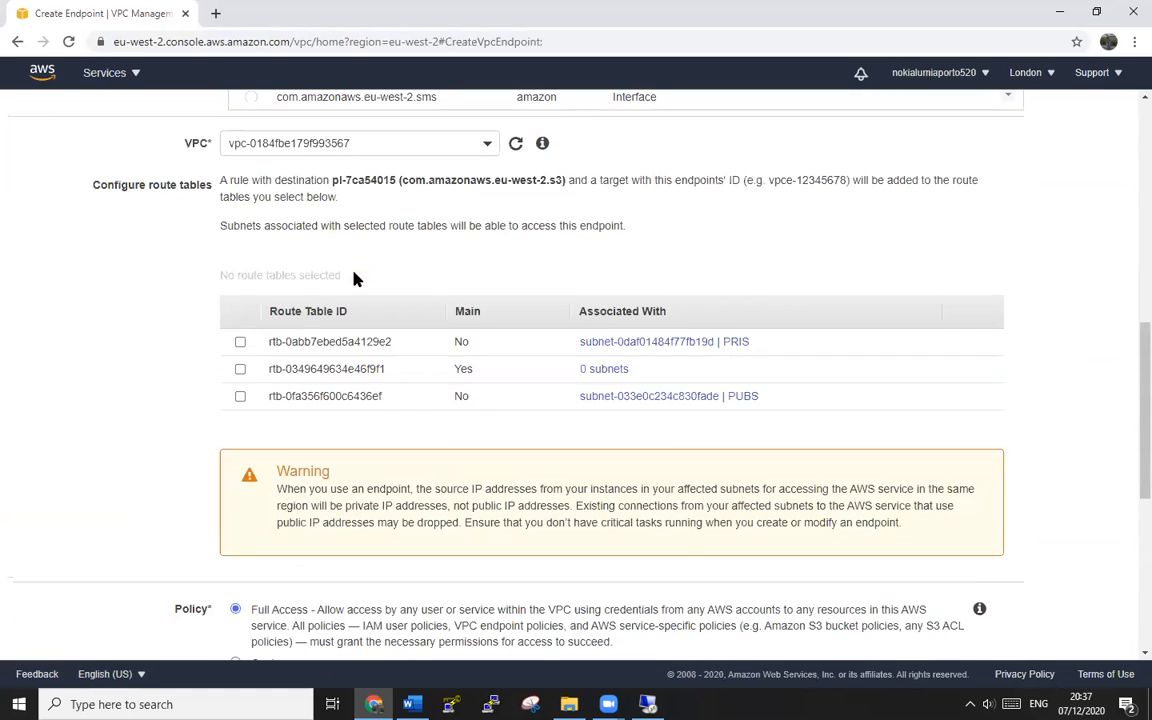
# - Attach PRIS route table rtb-0abb7ebed5a4129e2 and create the endpoint with the Full Access policy
pyautogui.click(240, 342)
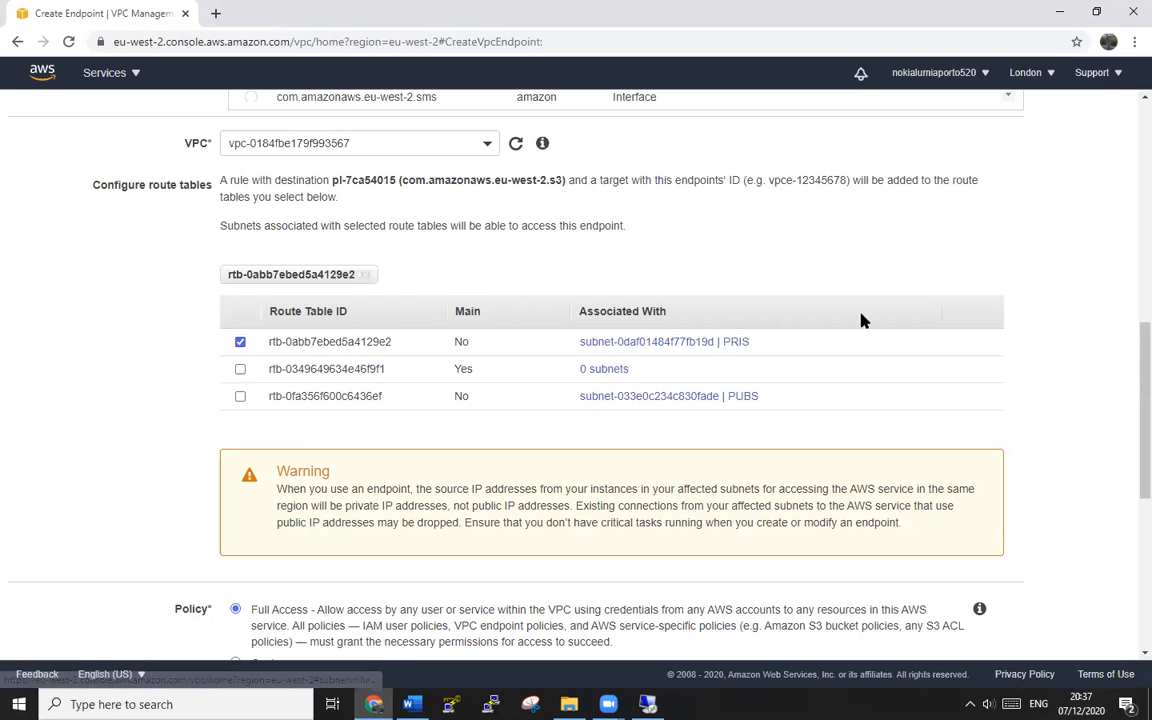
pyautogui.scroll(2, 863, 320)
pyautogui.scroll(5, 863, 320)
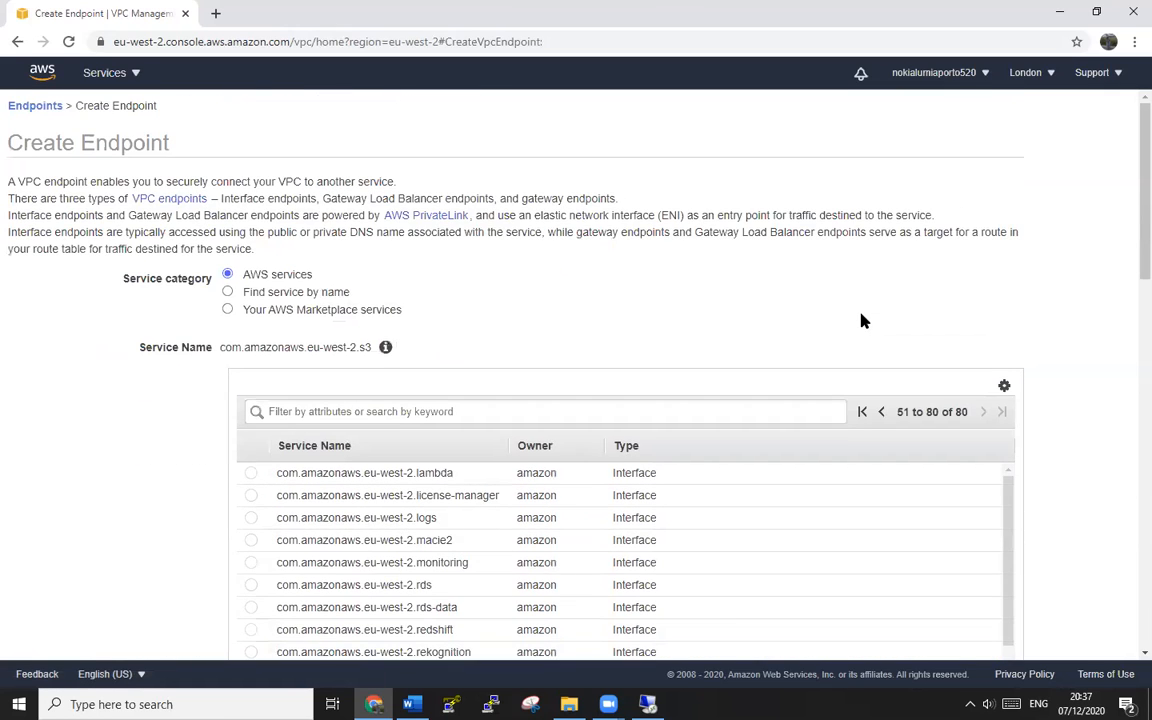
pyautogui.scroll(-5, 863, 320)
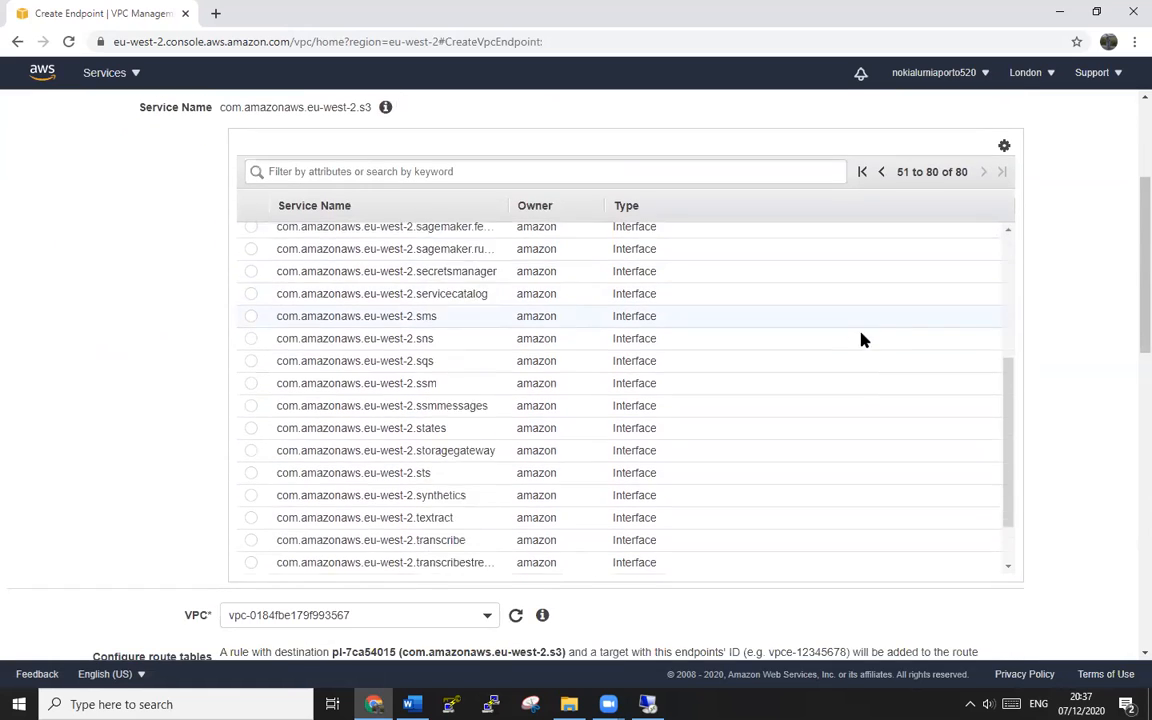
pyautogui.scroll(-6, 863, 340)
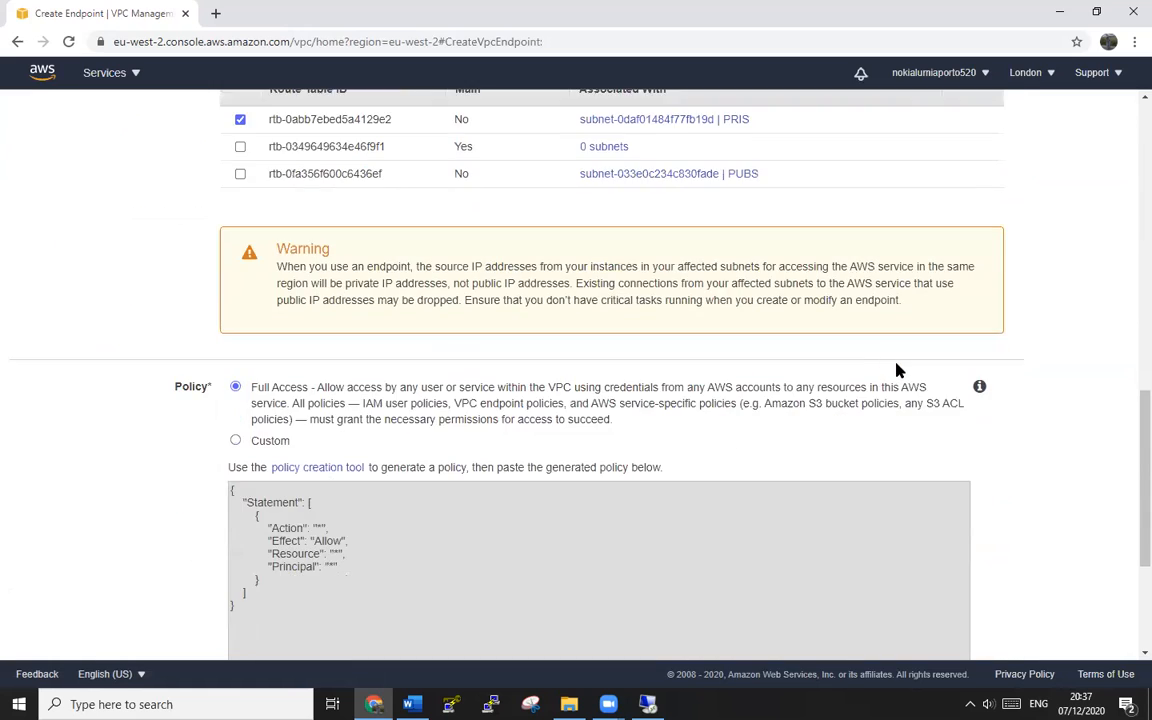
pyautogui.scroll(-3, 900, 375)
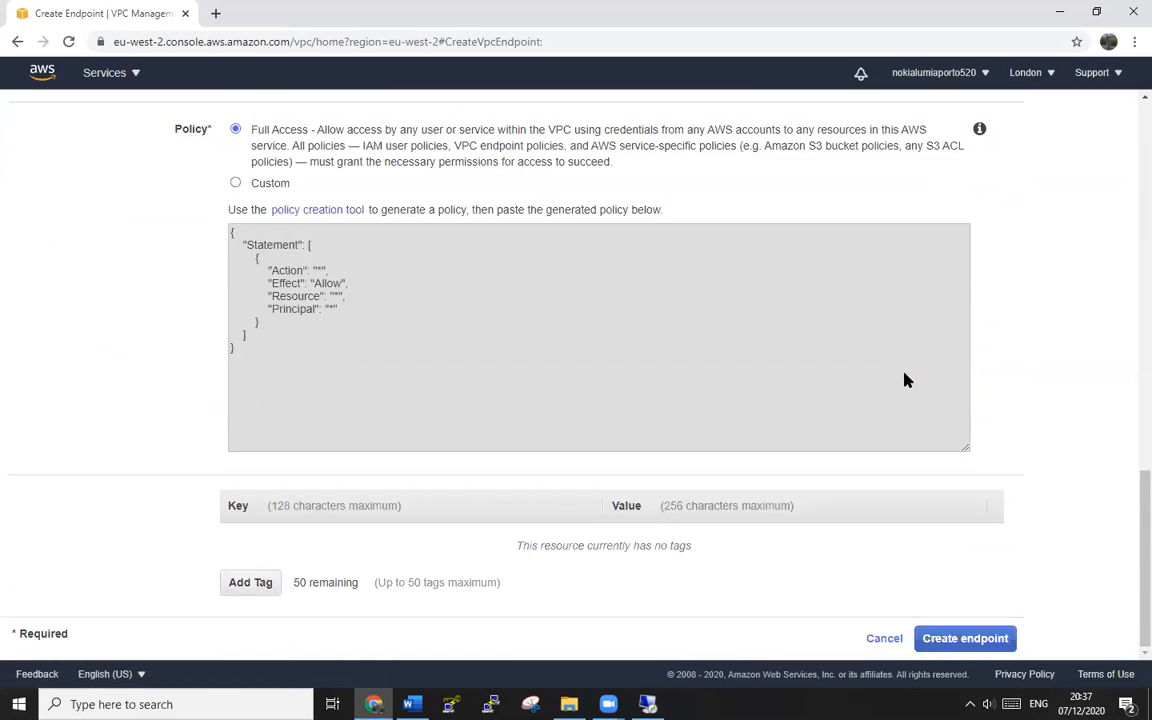
pyautogui.click(952, 641)
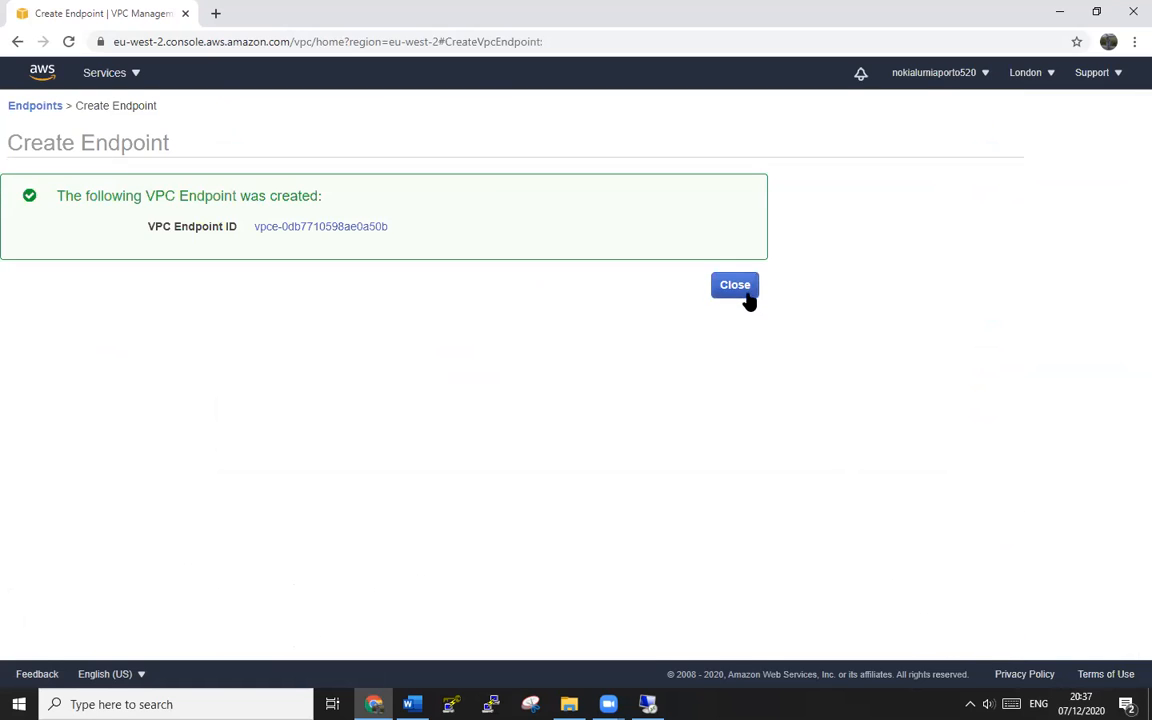
# - Name the new S3 gateway endpoint EP
pyautogui.click(738, 288)
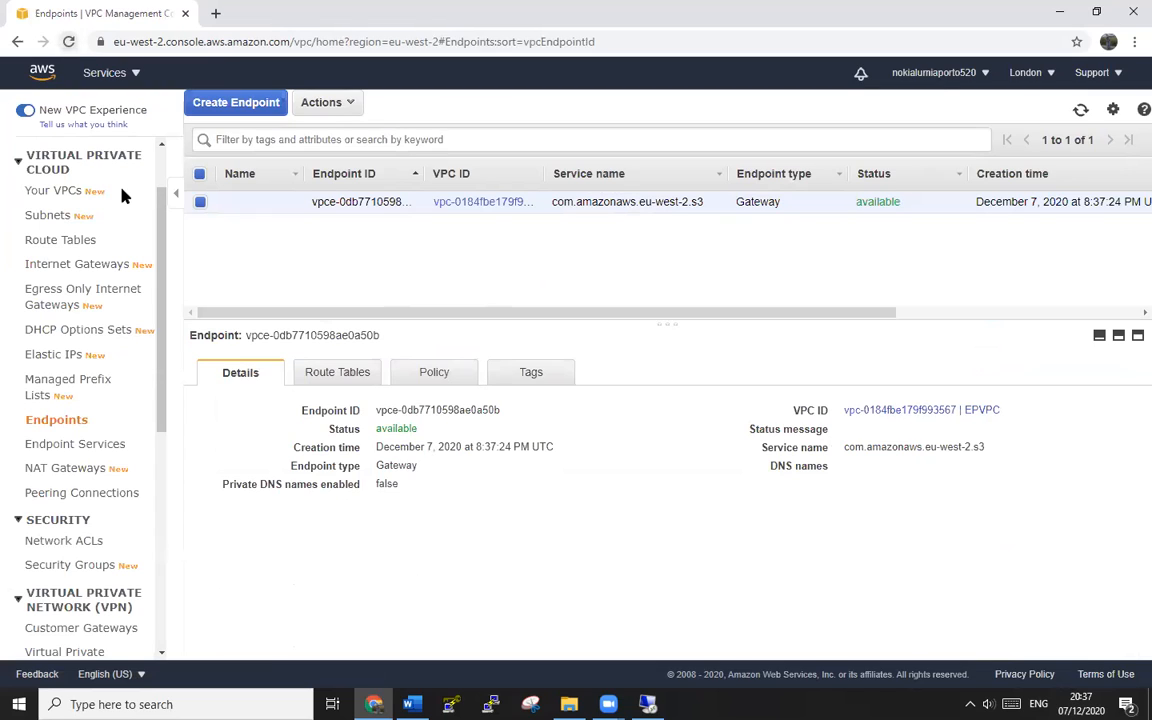
pyautogui.click(288, 202)
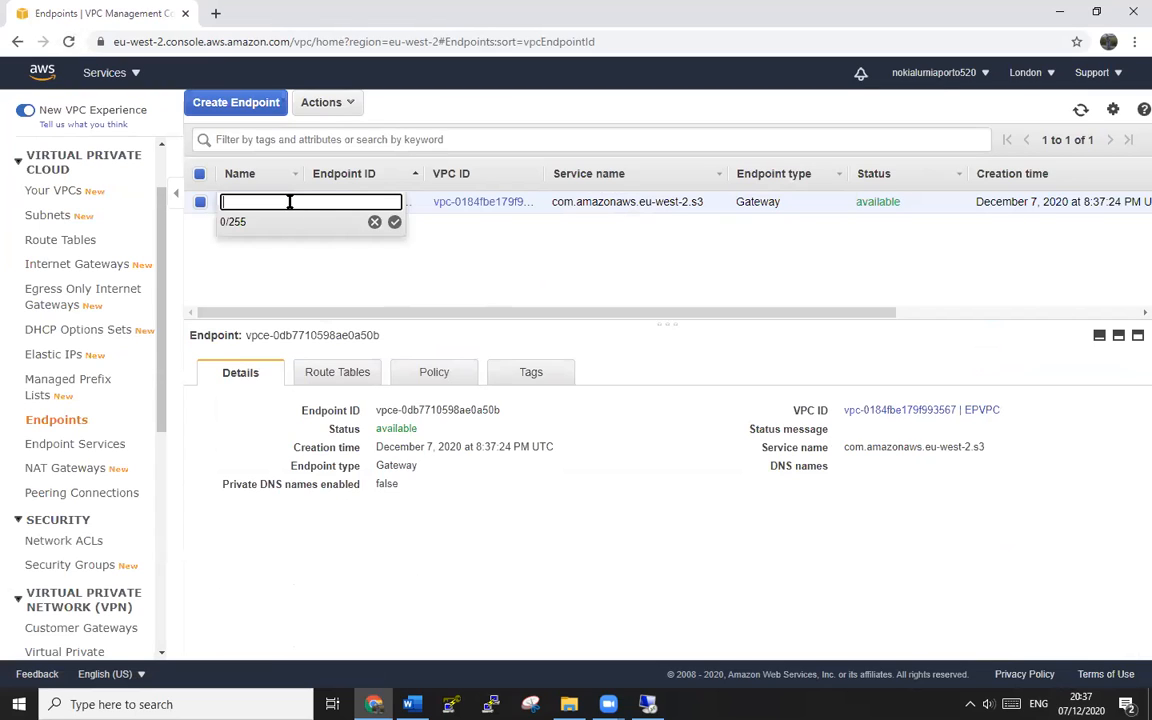
pyautogui.write('EP')
pyautogui.click(393, 221)
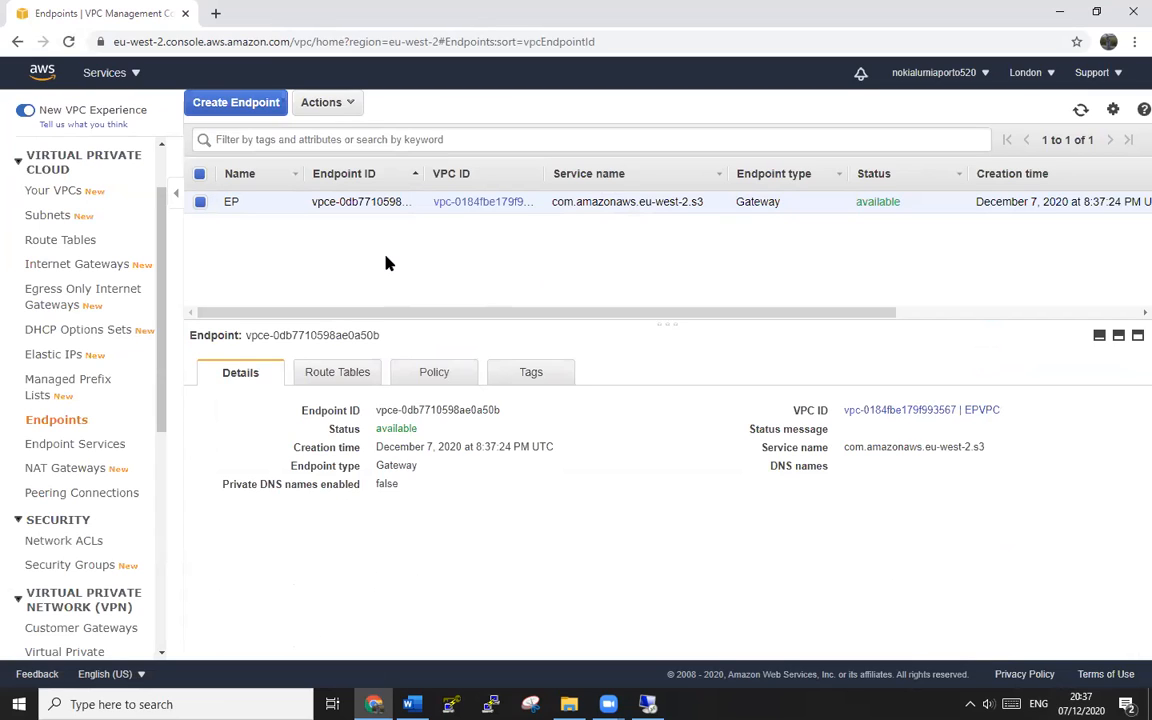
# - Confirm EP is associated with the PRIS route table without changes, then go to the remote desktop
pyautogui.click(340, 373)
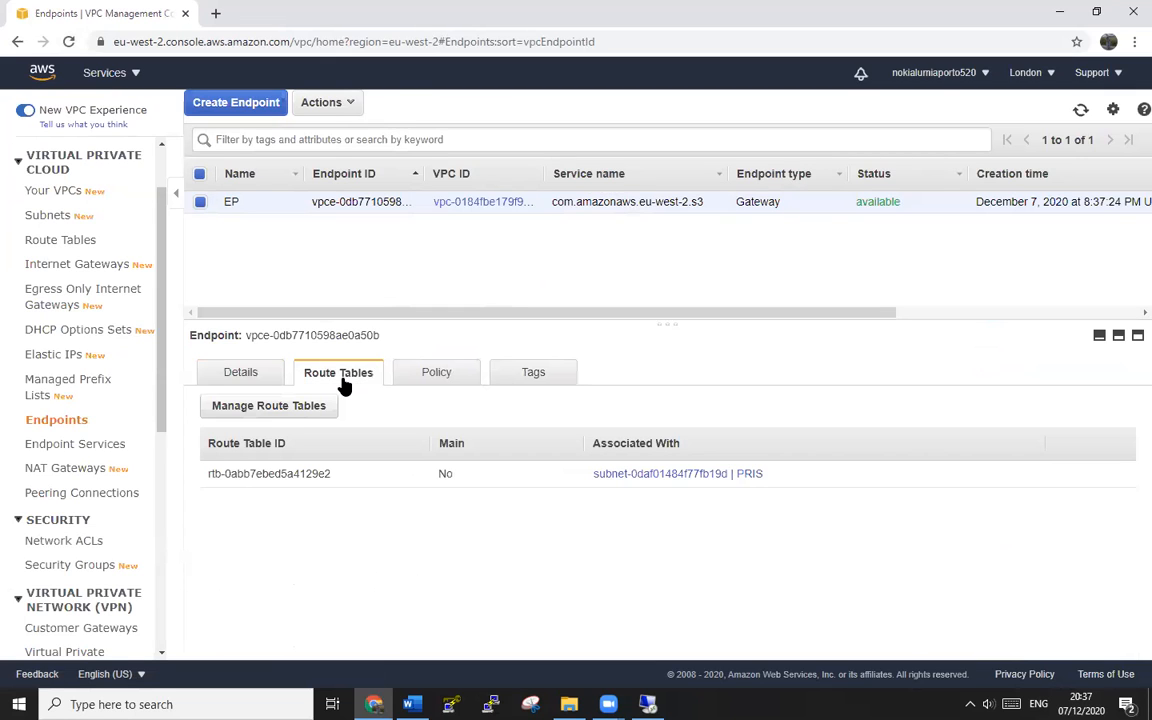
pyautogui.click(268, 408)
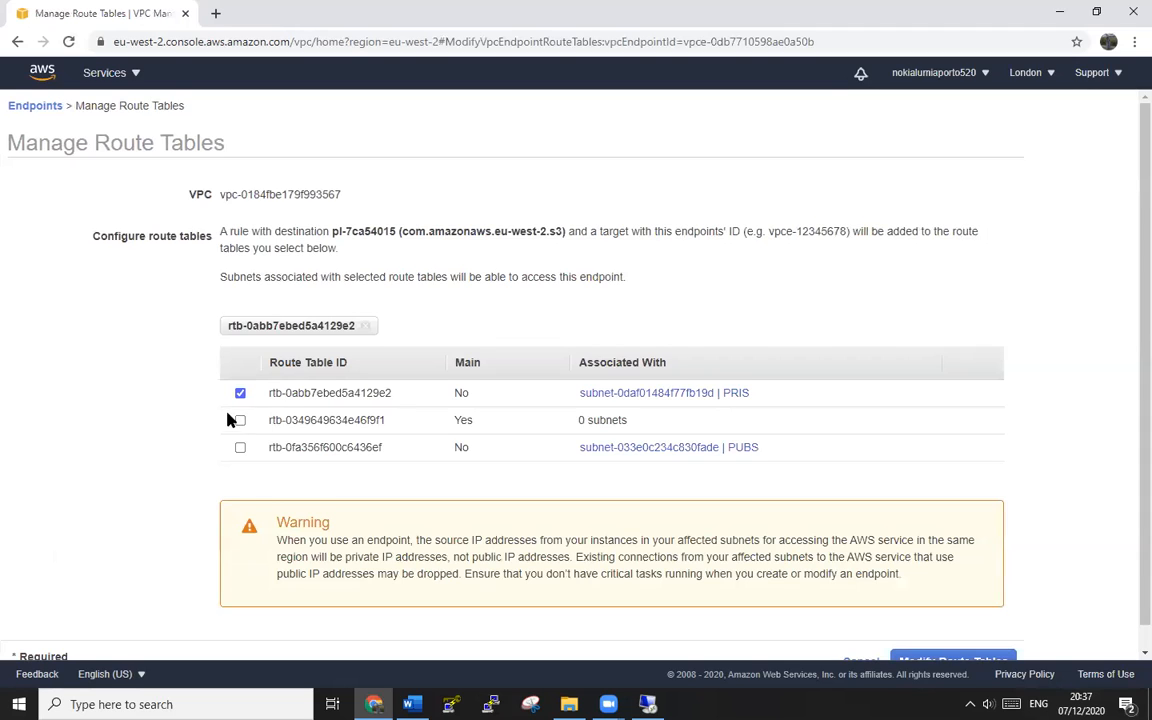
pyautogui.scroll(-1, 228, 417)
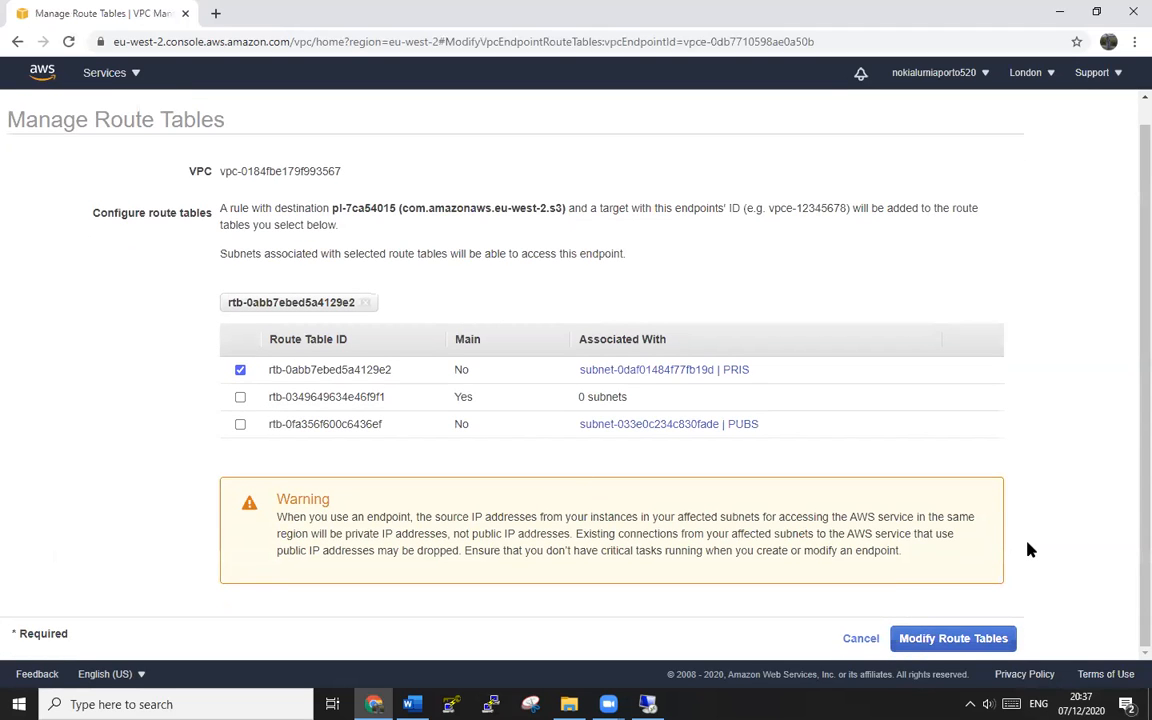
pyautogui.scroll(1, 1030, 549)
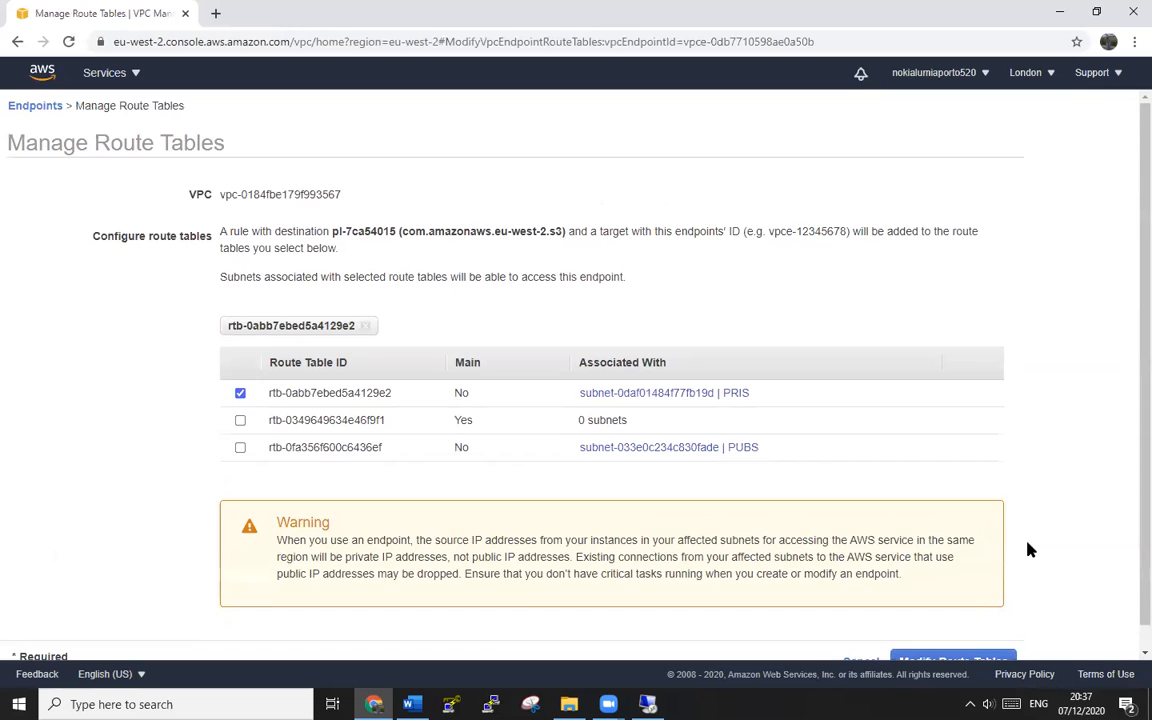
pyautogui.scroll(-1, 1030, 549)
pyautogui.click(865, 638)
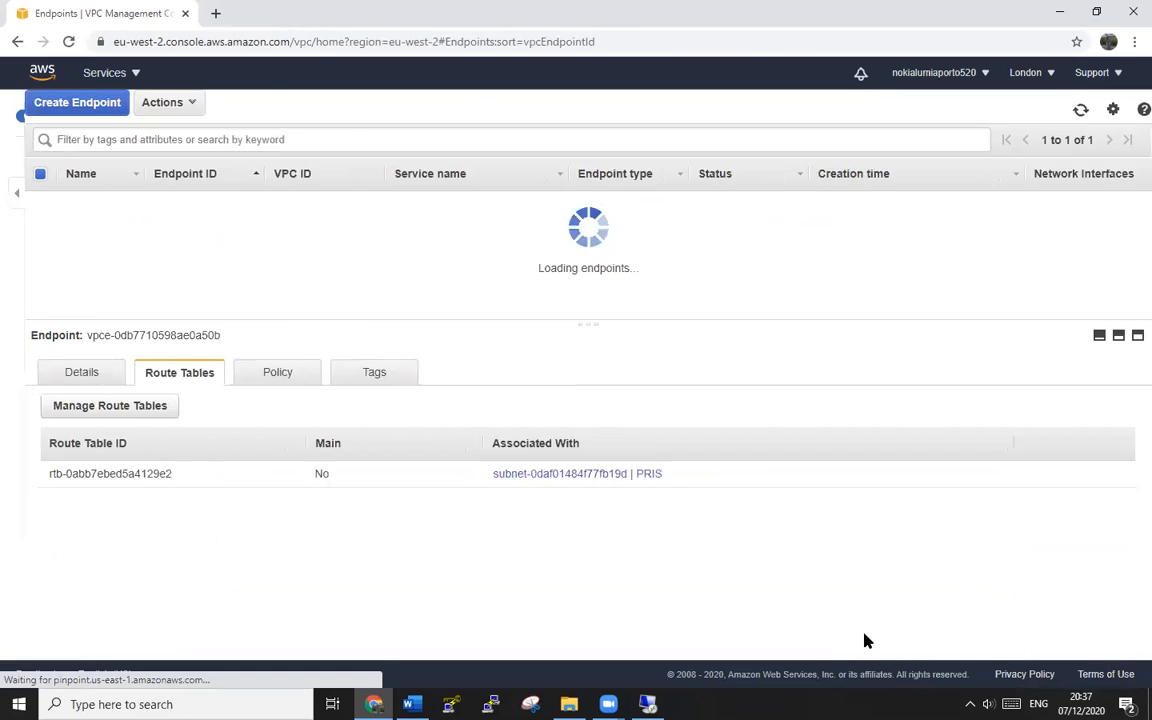
pyautogui.click(65, 44)
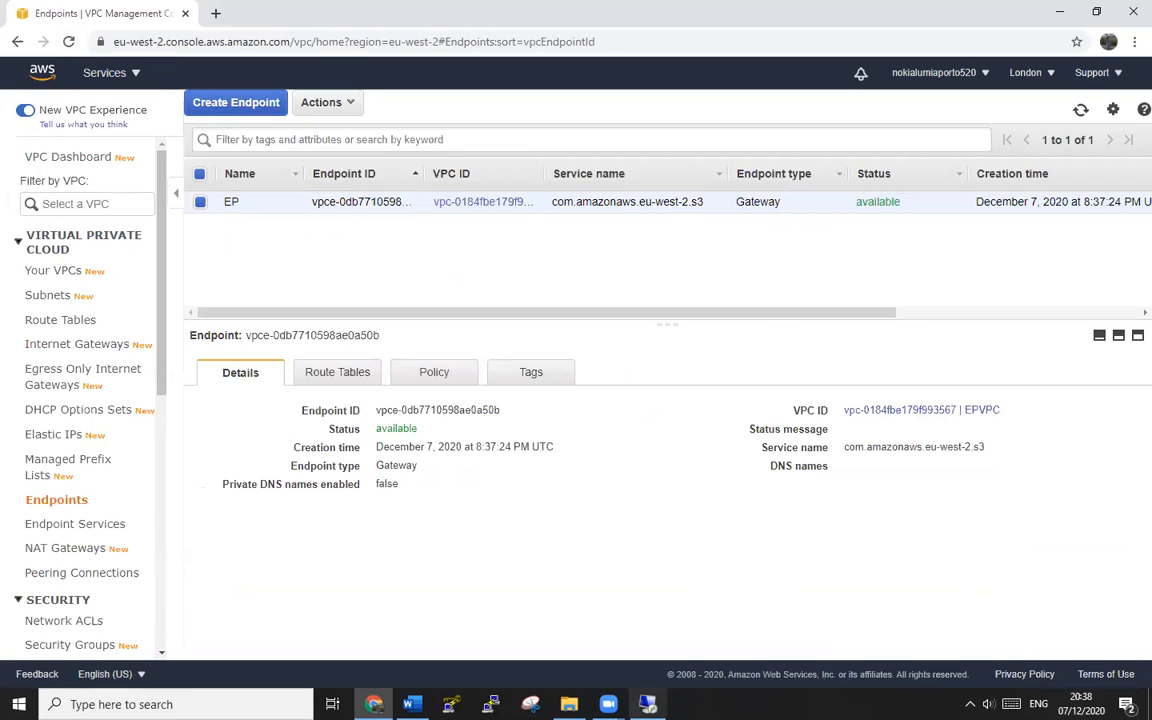
pyautogui.click(648, 704)
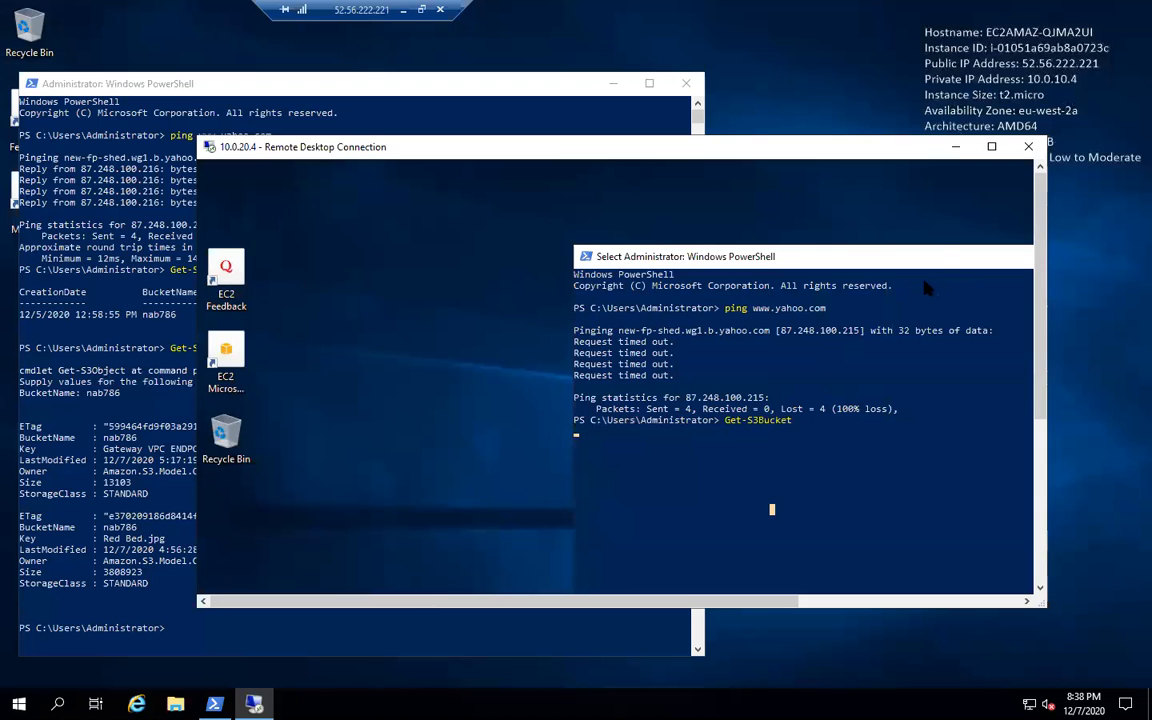
# - Run the queued Get-S3Bucket and ping on 10.0.20.4, which fail resolving us-east-1
pyautogui.click(991, 146)
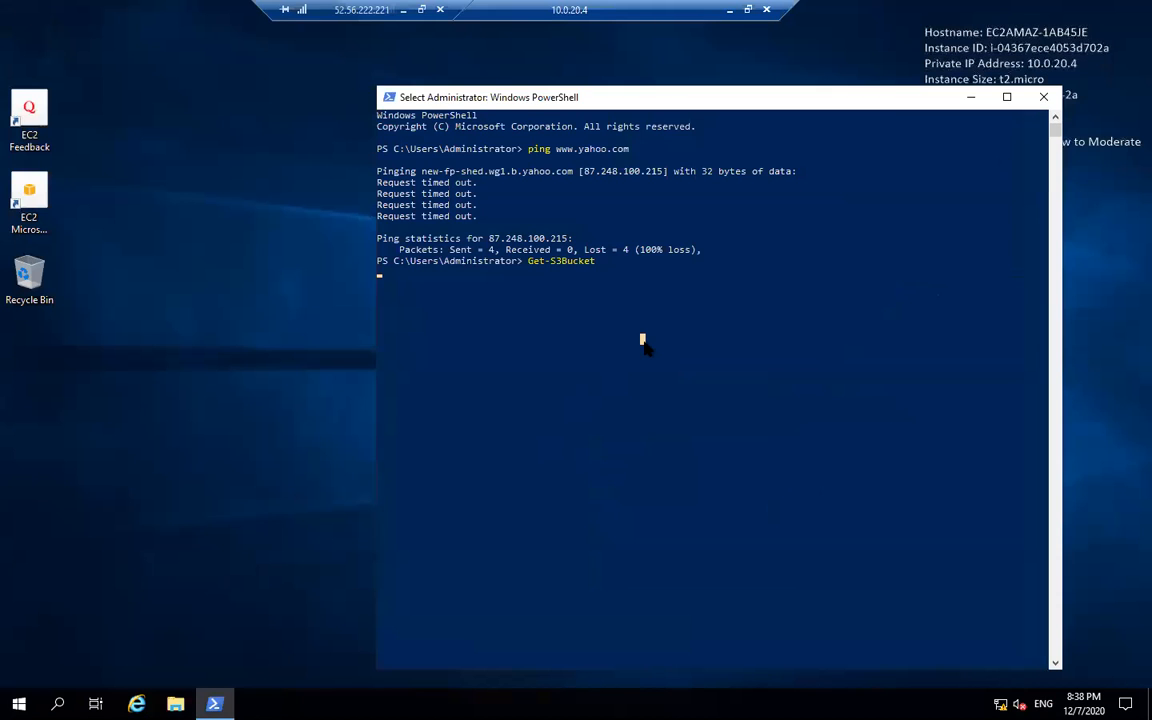
pyautogui.press('Return')
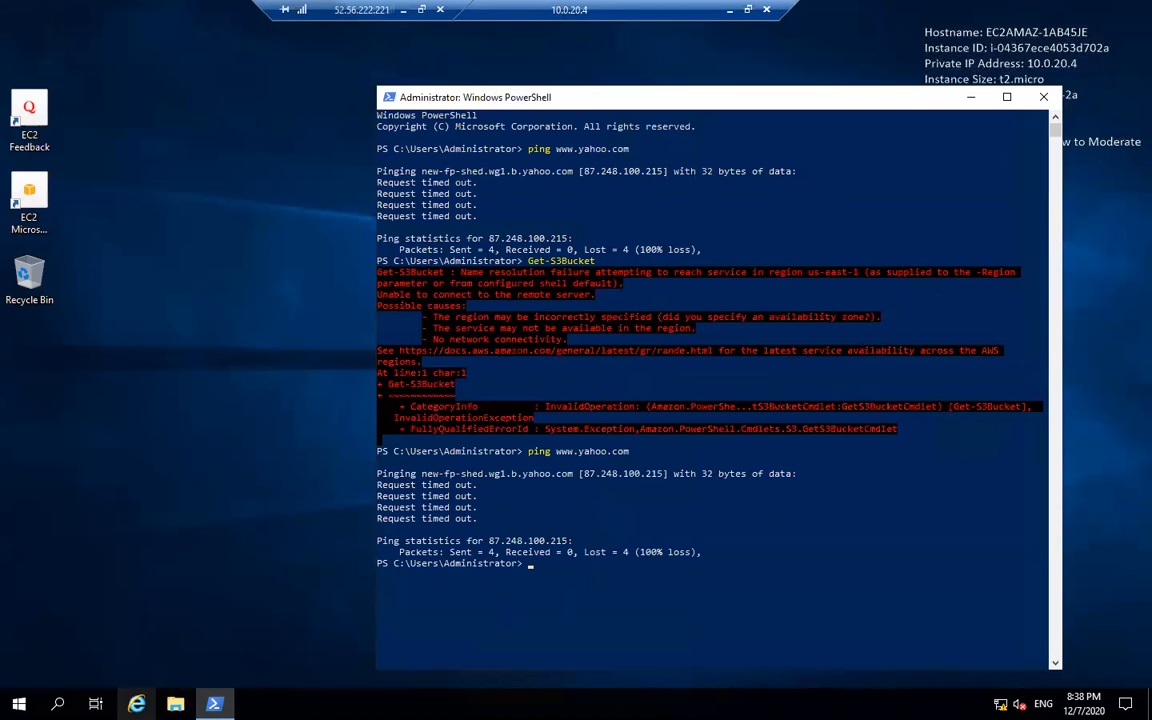
pyautogui.click(214, 704)
pyautogui.click(214, 704)
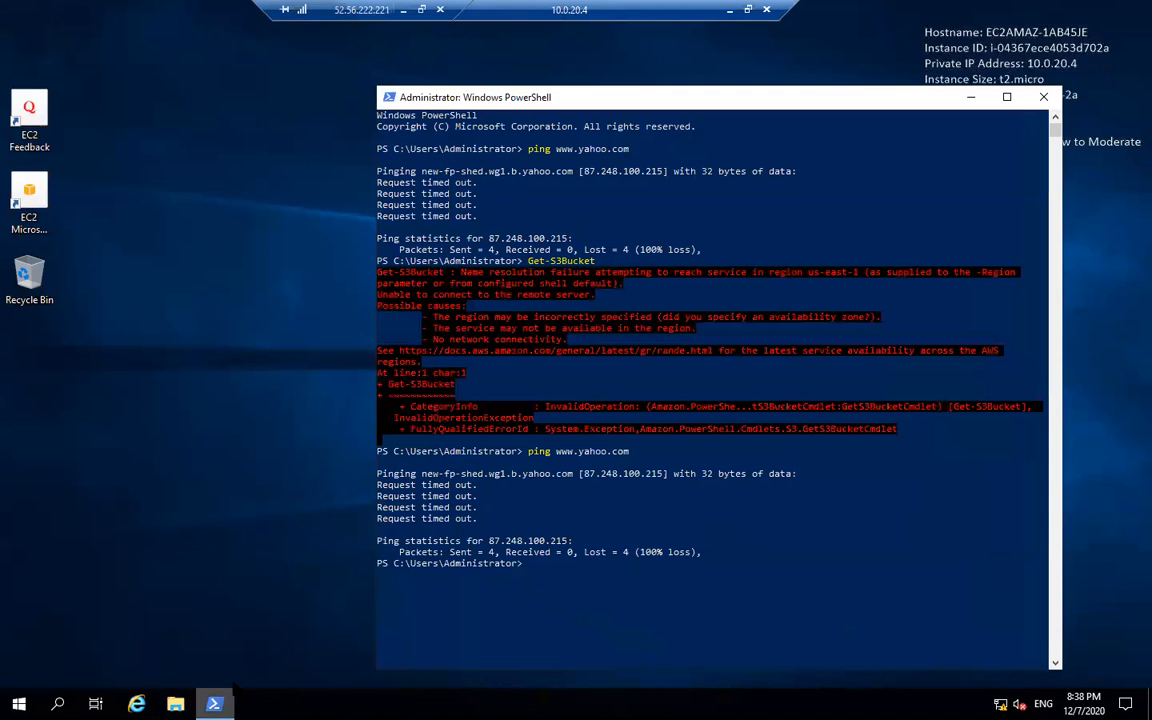
pyautogui.click(748, 10)
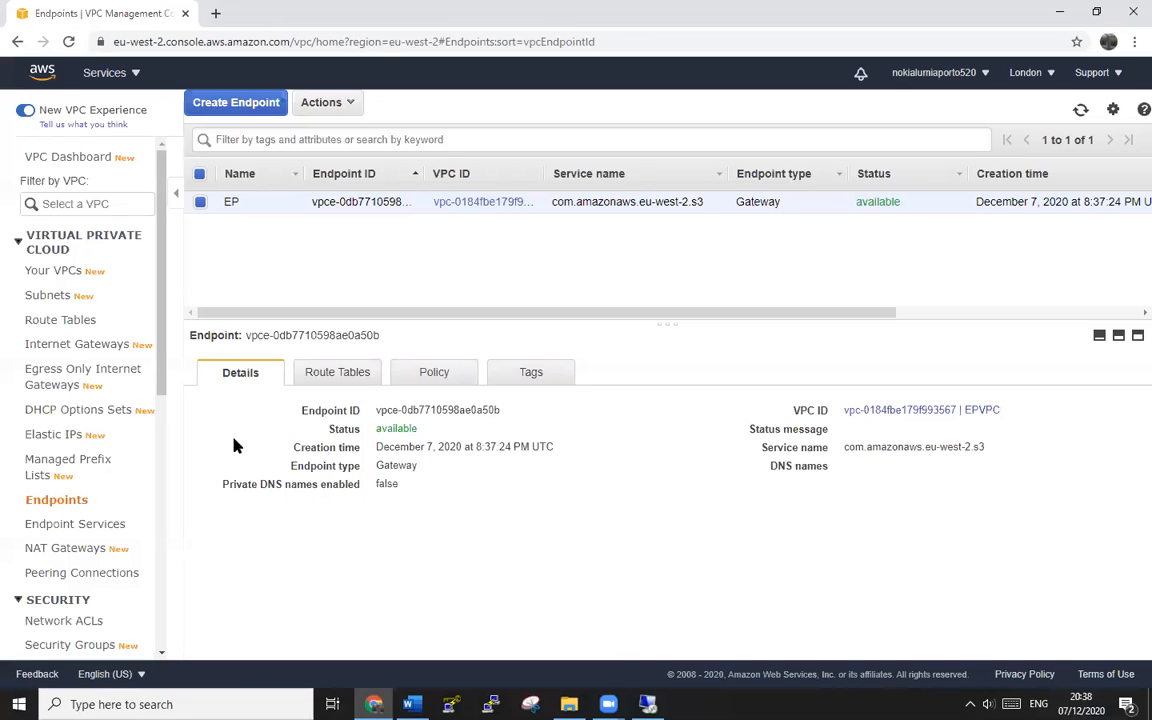
# - Reopen EP's route table settings and cancel, keeping only rtb-0abb7ebed5a4129e2 associated
pyautogui.click(68, 41)
pyautogui.click(335, 371)
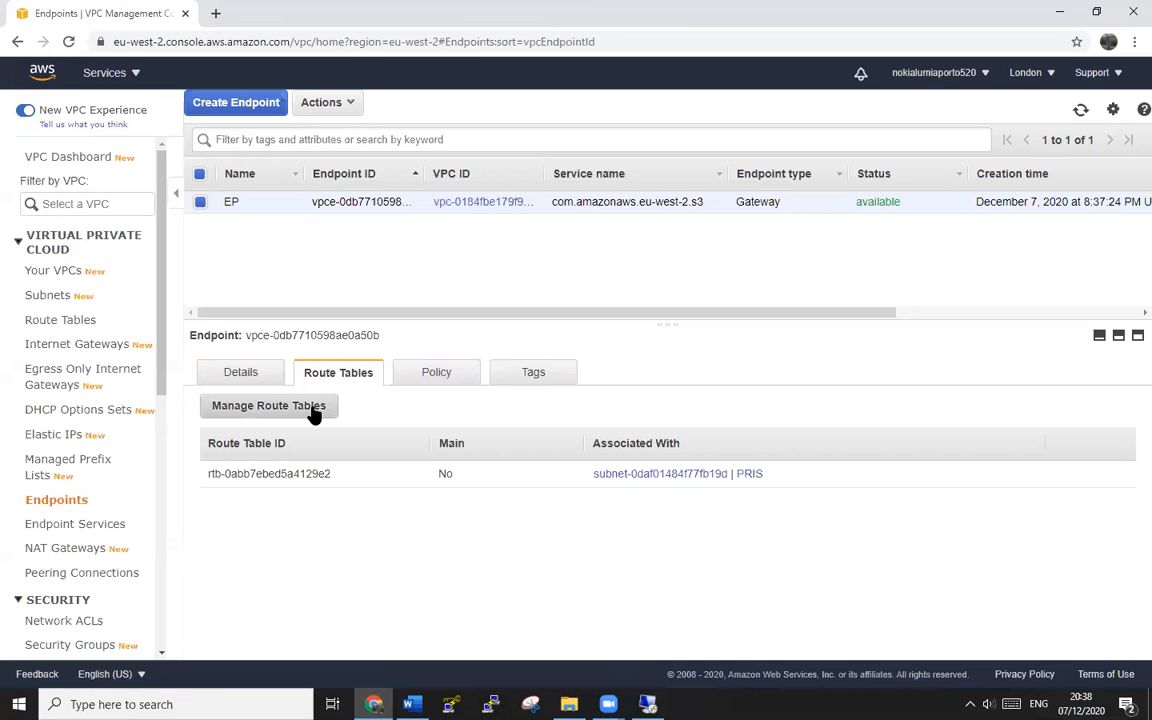
pyautogui.click(315, 412)
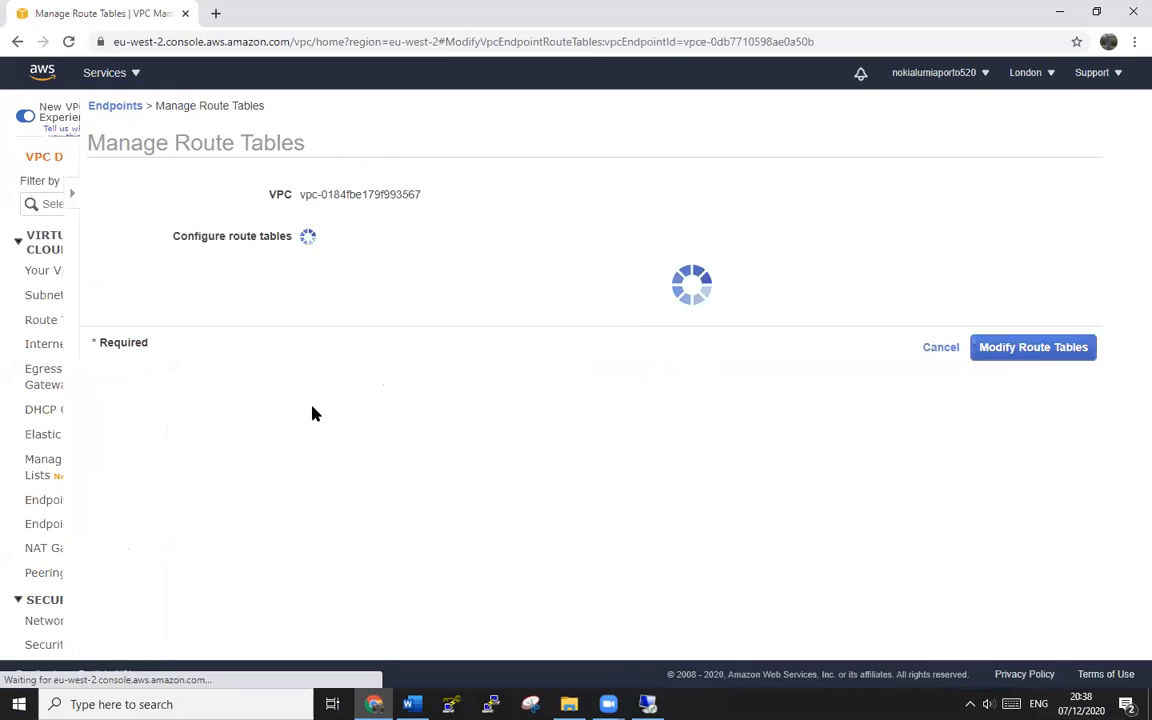
pyautogui.scroll(-1, 707, 514)
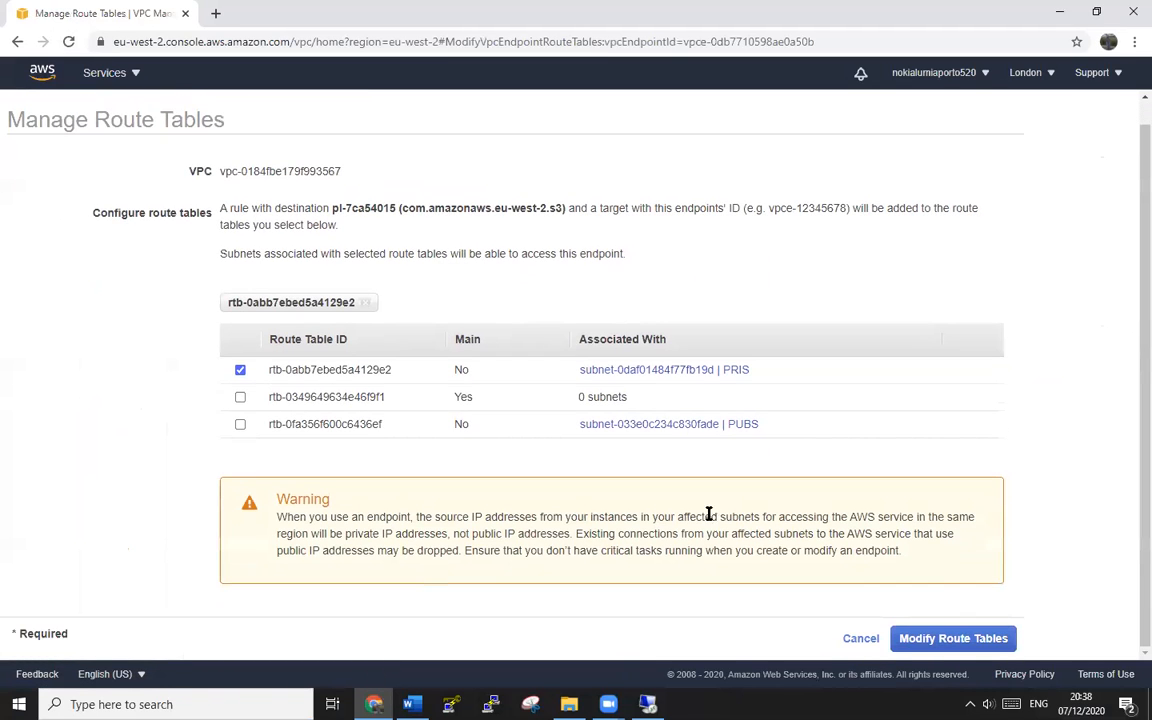
pyautogui.click(941, 645)
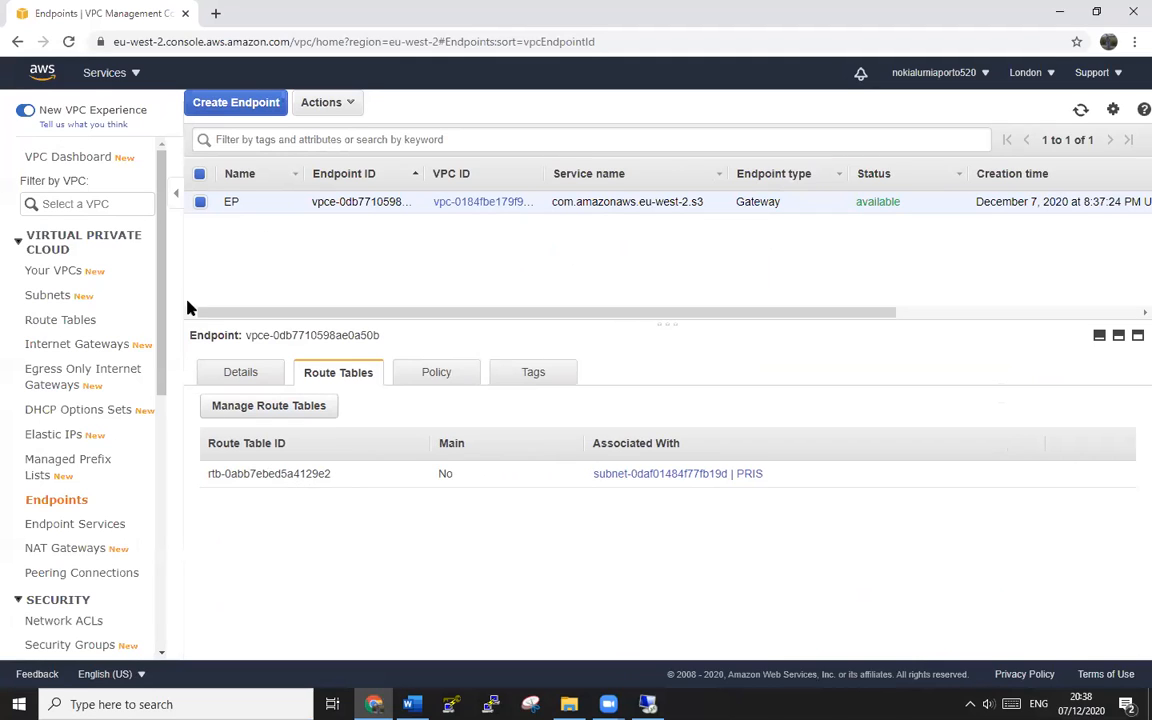
pyautogui.hotkey('alt', 'Left')
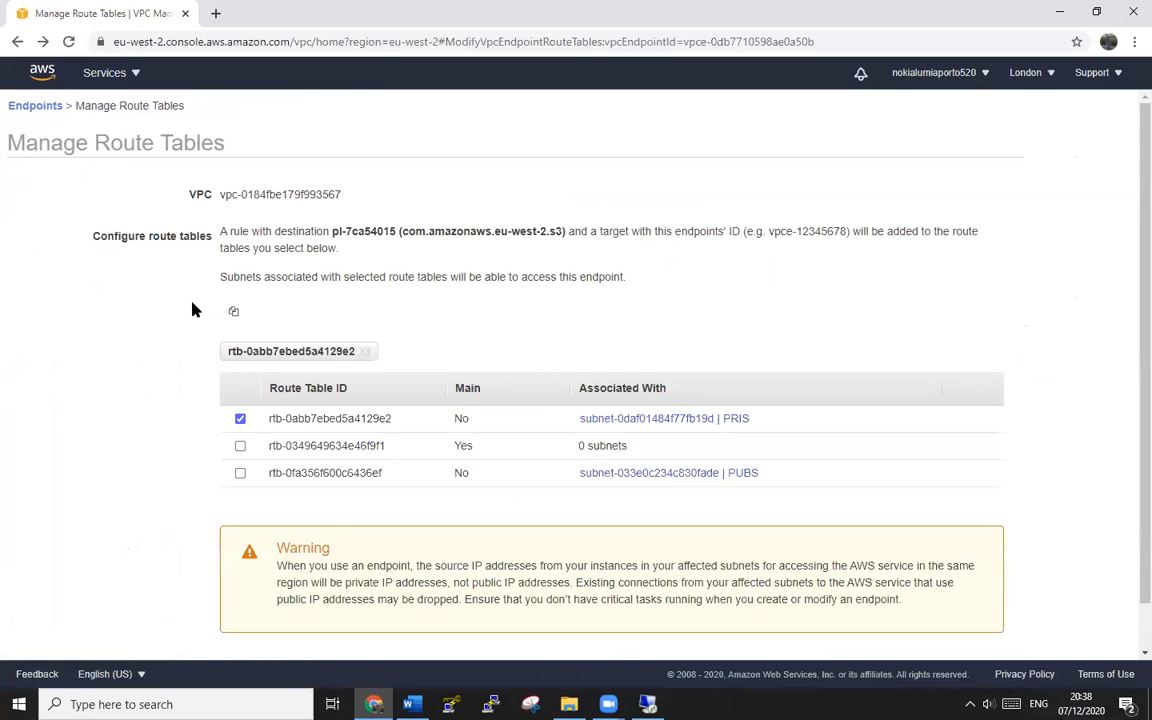
pyautogui.scroll(-1, 735, 465)
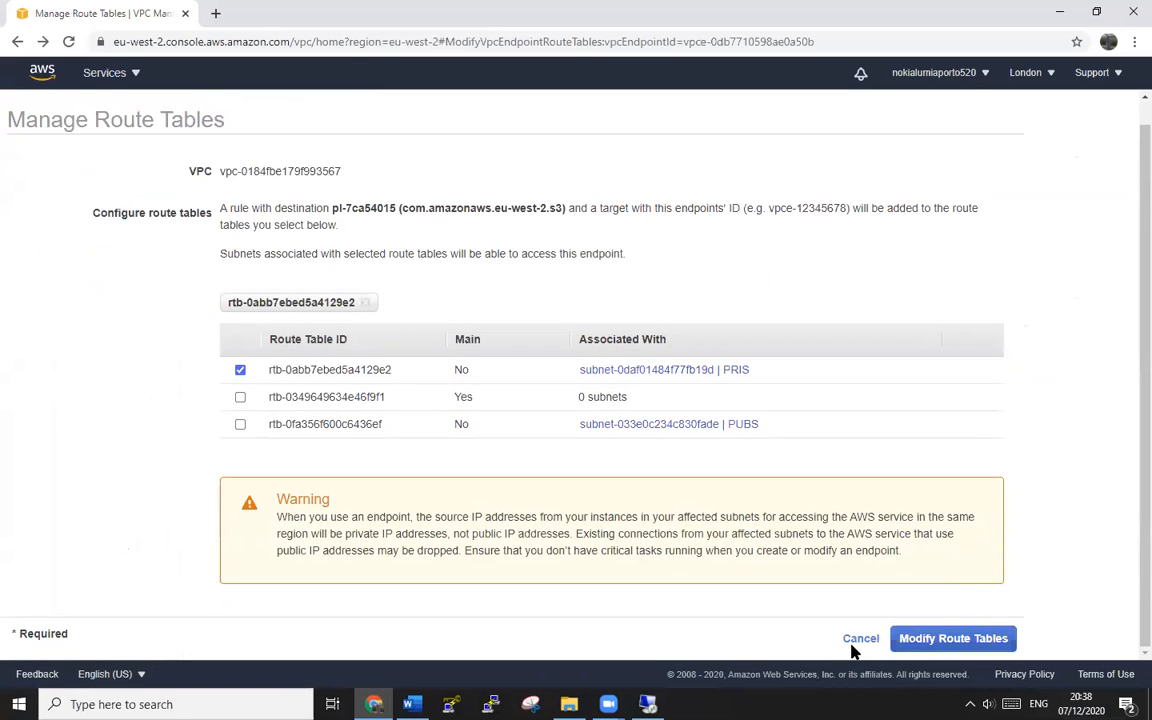
pyautogui.click(858, 640)
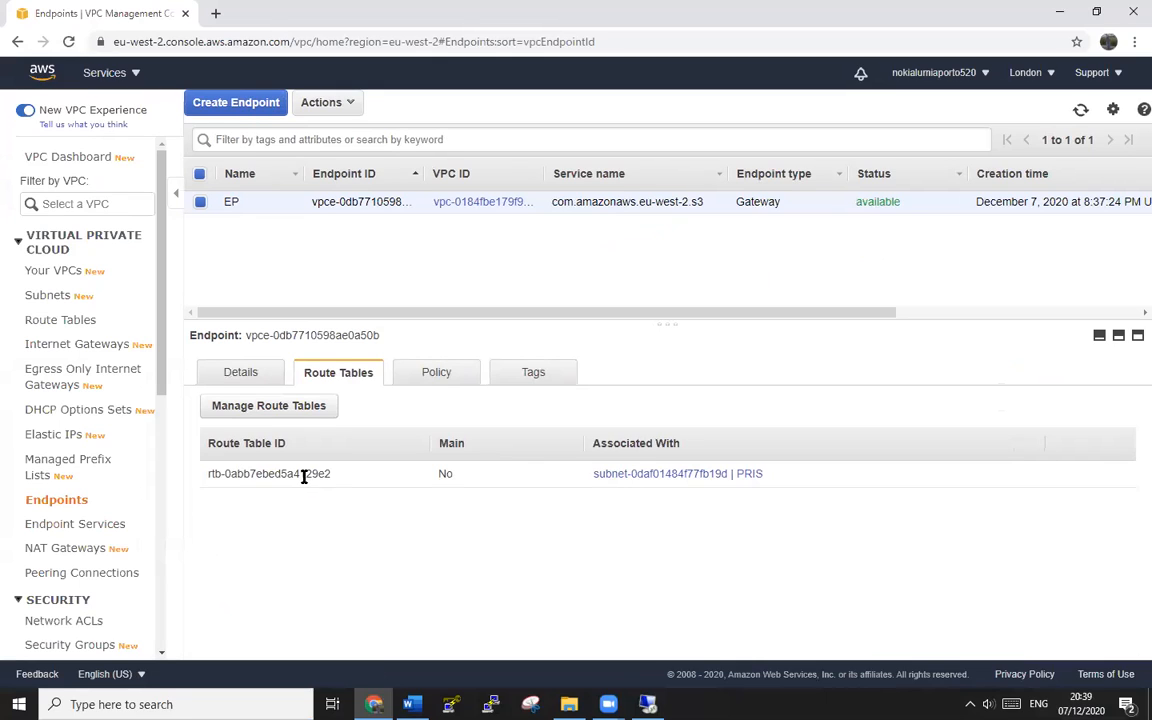
pyautogui.click(328, 104)
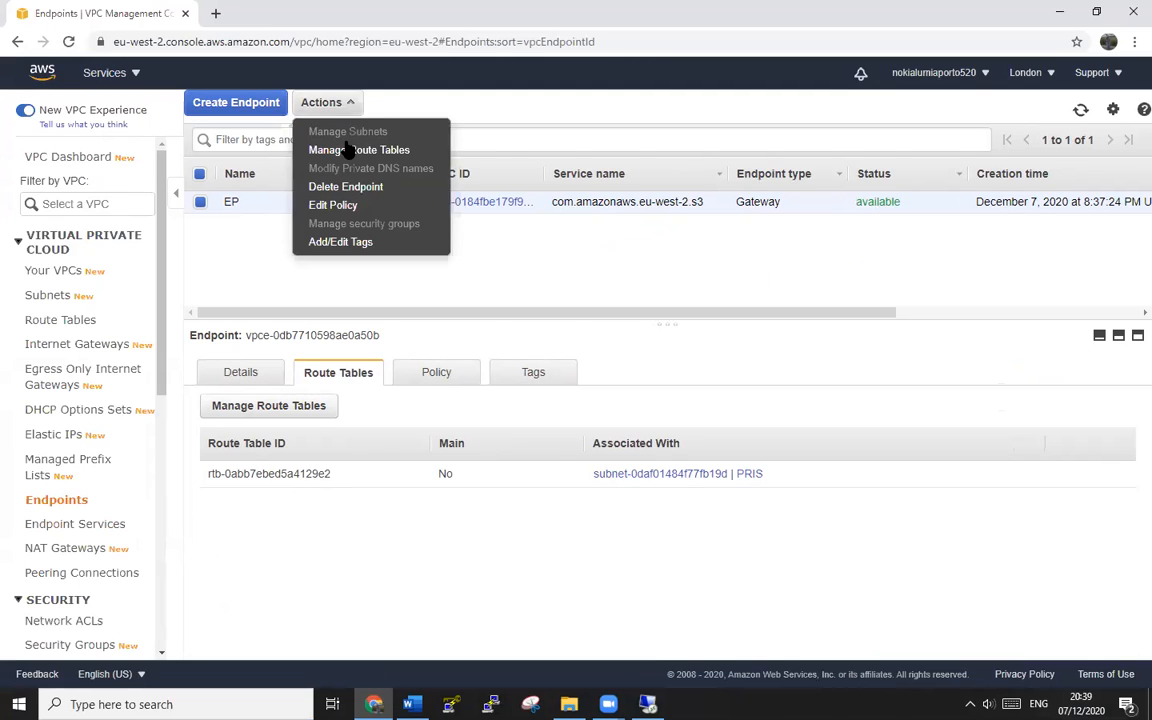
pyautogui.click(795, 345)
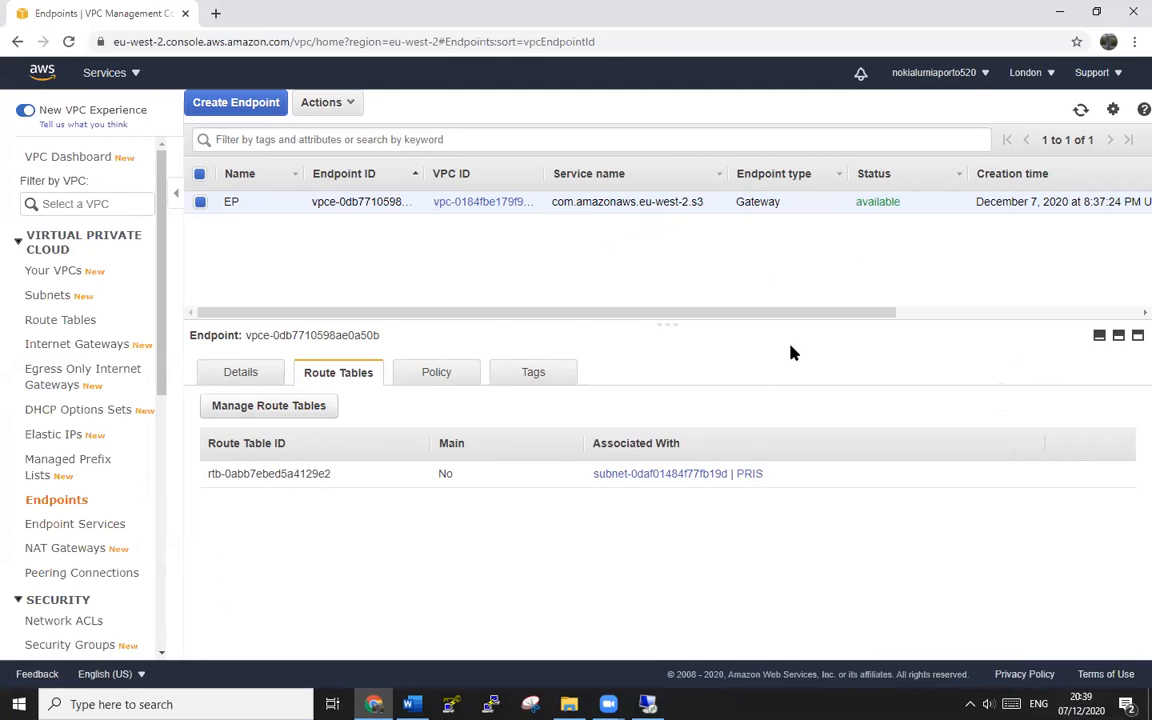
# - Open the PRIS subnet in a new tab and show its route table
pyautogui.click(646, 474)
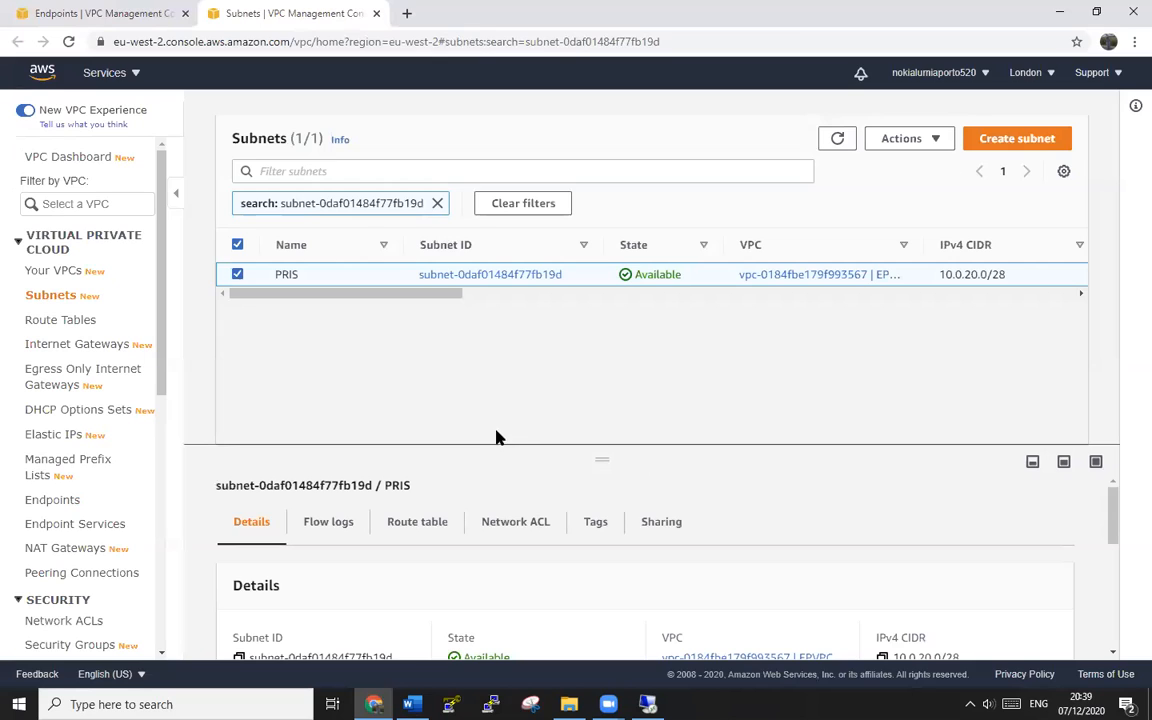
pyautogui.click(424, 524)
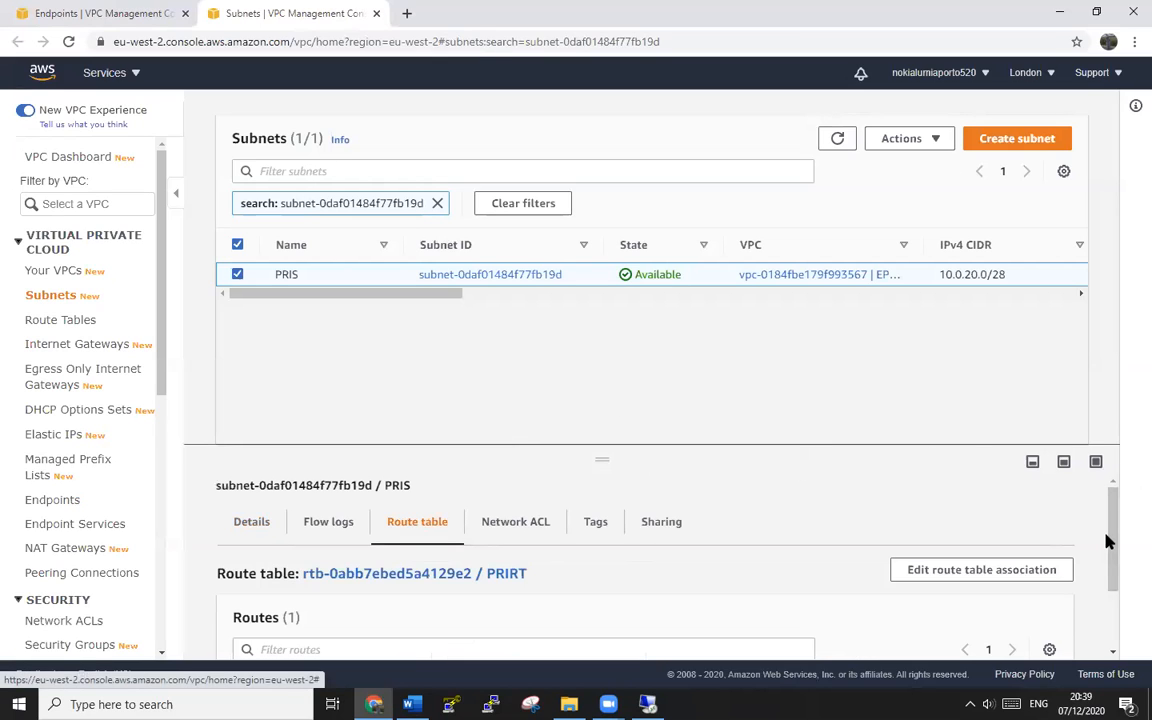
pyautogui.moveTo(1106, 541); pyautogui.dragTo(1110, 565)
pyautogui.scroll(-2, 1074, 550)
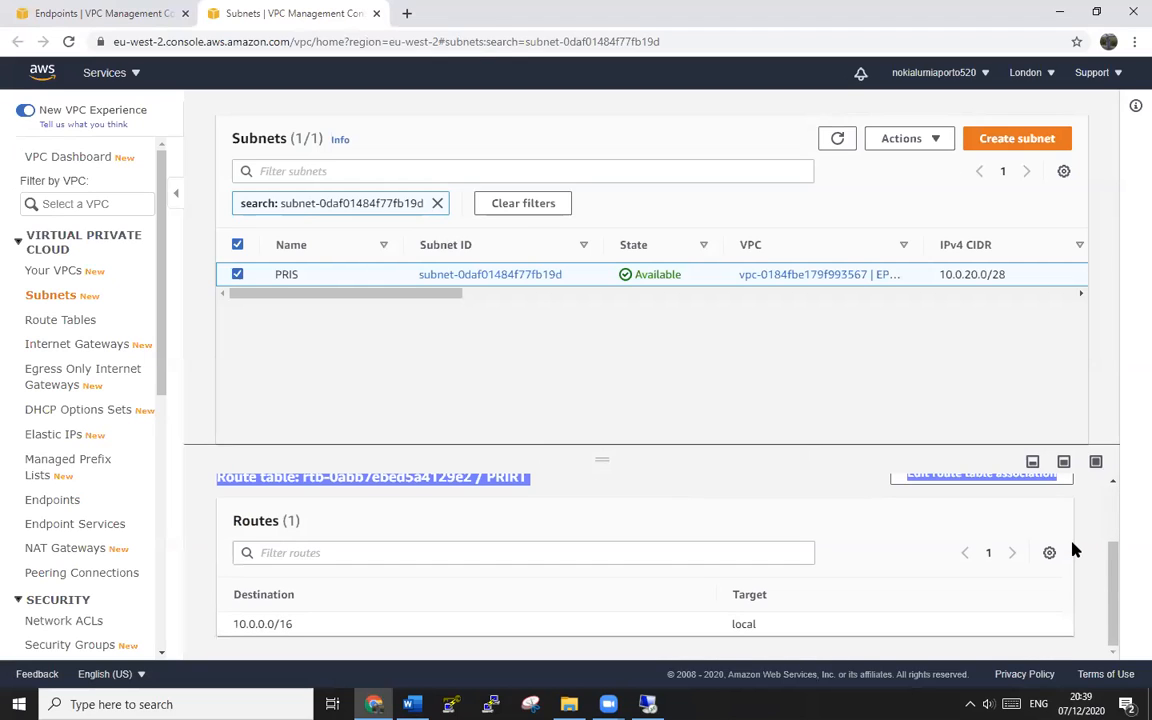
pyautogui.click(348, 633)
pyautogui.scroll(2, 383, 622)
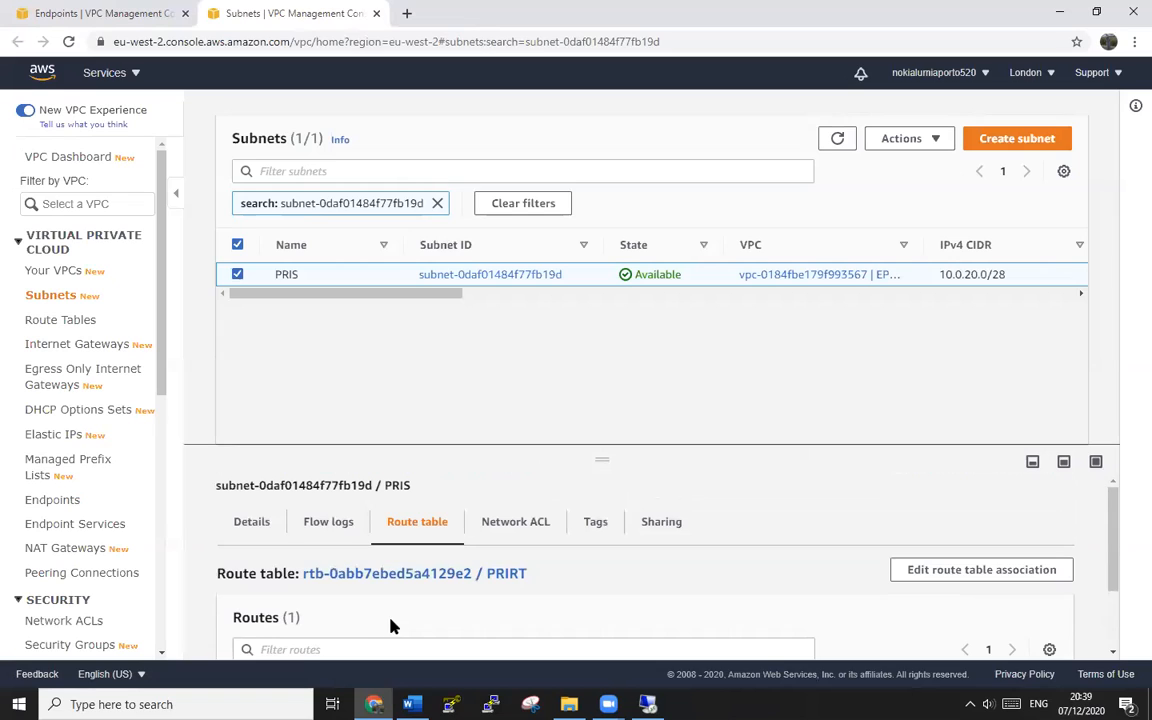
# - Refresh and enlarge the panel to see the pl-7ca54015 route to vpce-0db7710598ae0a50b
pyautogui.click(68, 42)
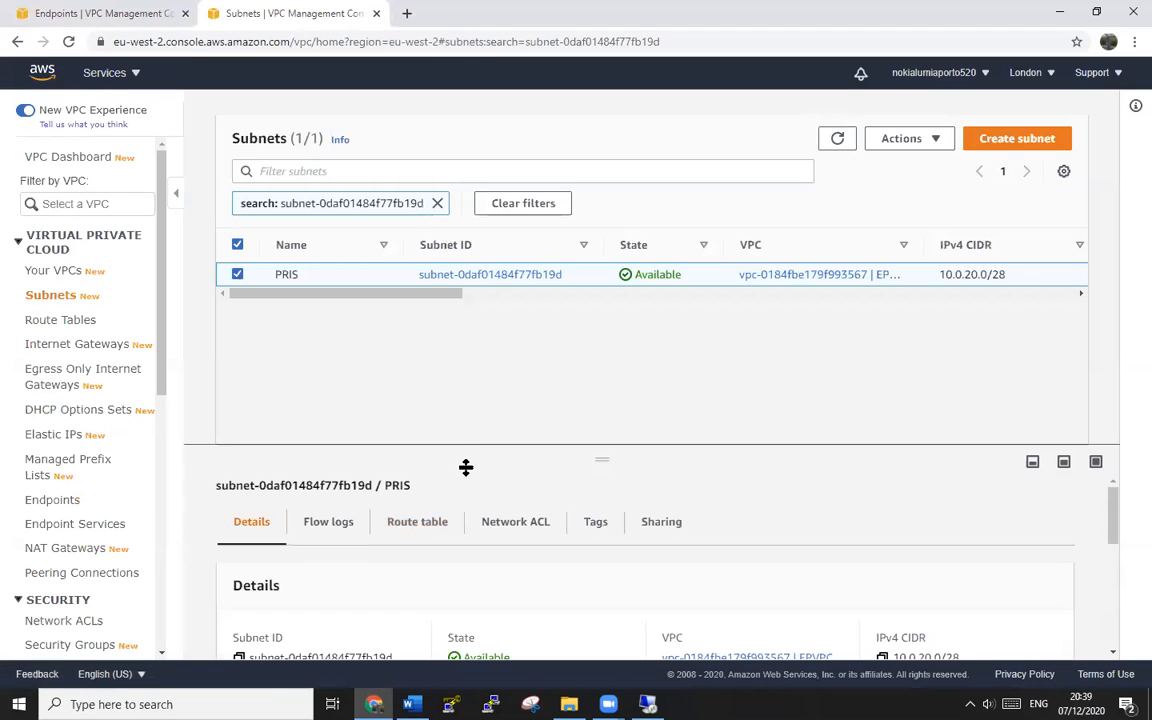
pyautogui.scroll(-3, 877, 504)
pyautogui.scroll(3, 877, 504)
pyautogui.scroll(-3, 880, 504)
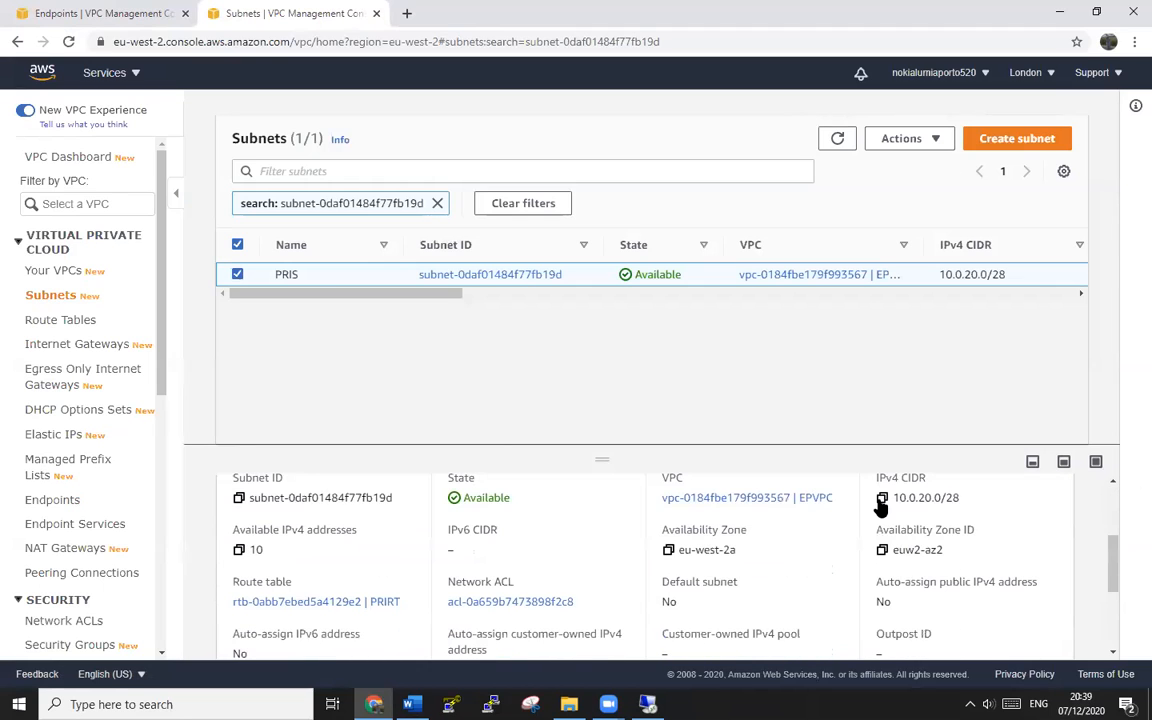
pyautogui.scroll(3, 561, 489)
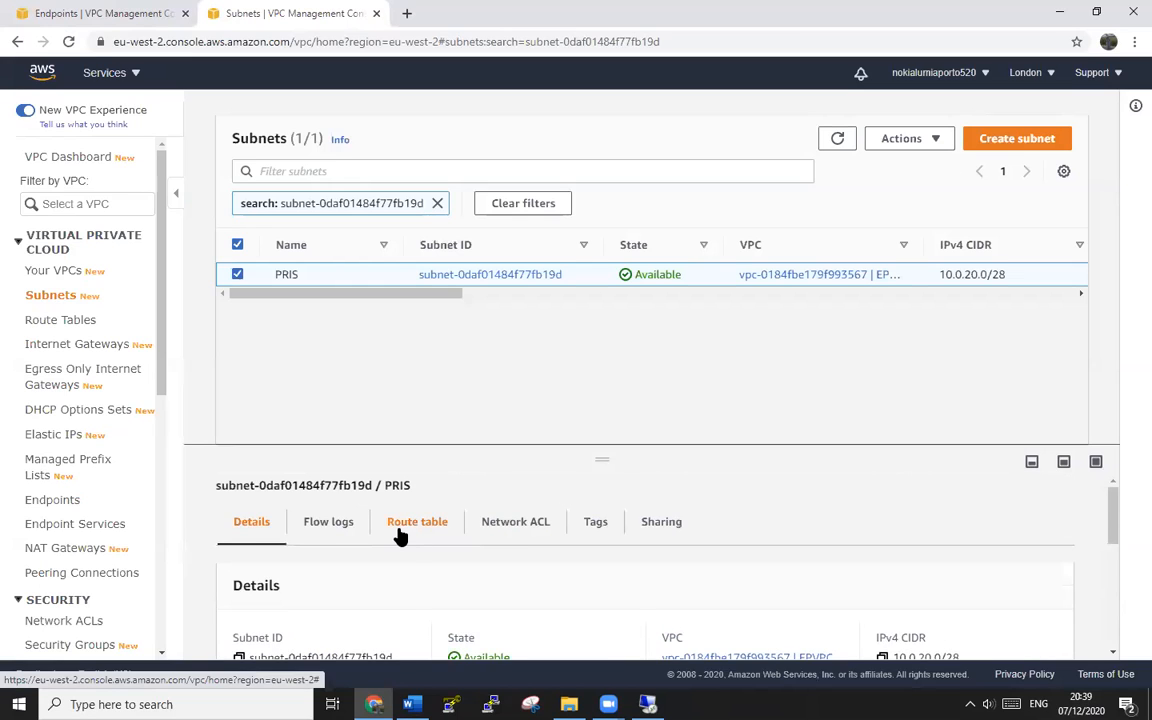
pyautogui.click(399, 537)
pyautogui.scroll(-1, 908, 553)
pyautogui.scroll(1, 913, 576)
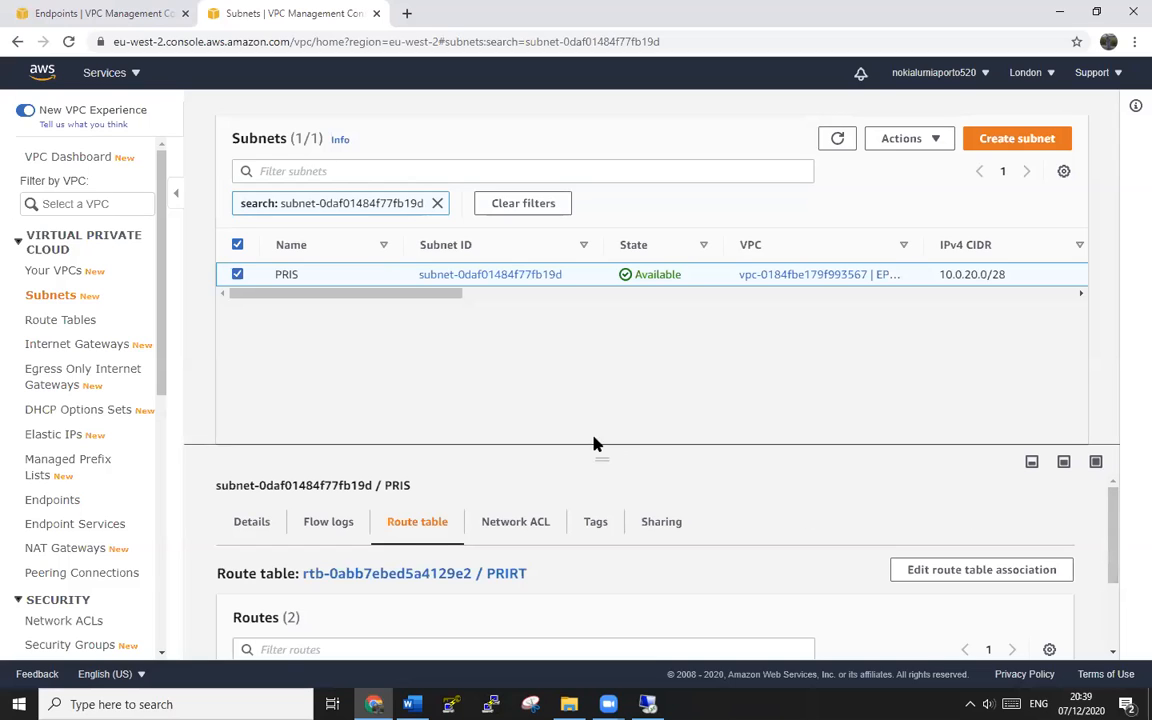
pyautogui.moveTo(599, 450); pyautogui.dragTo(626, 328)
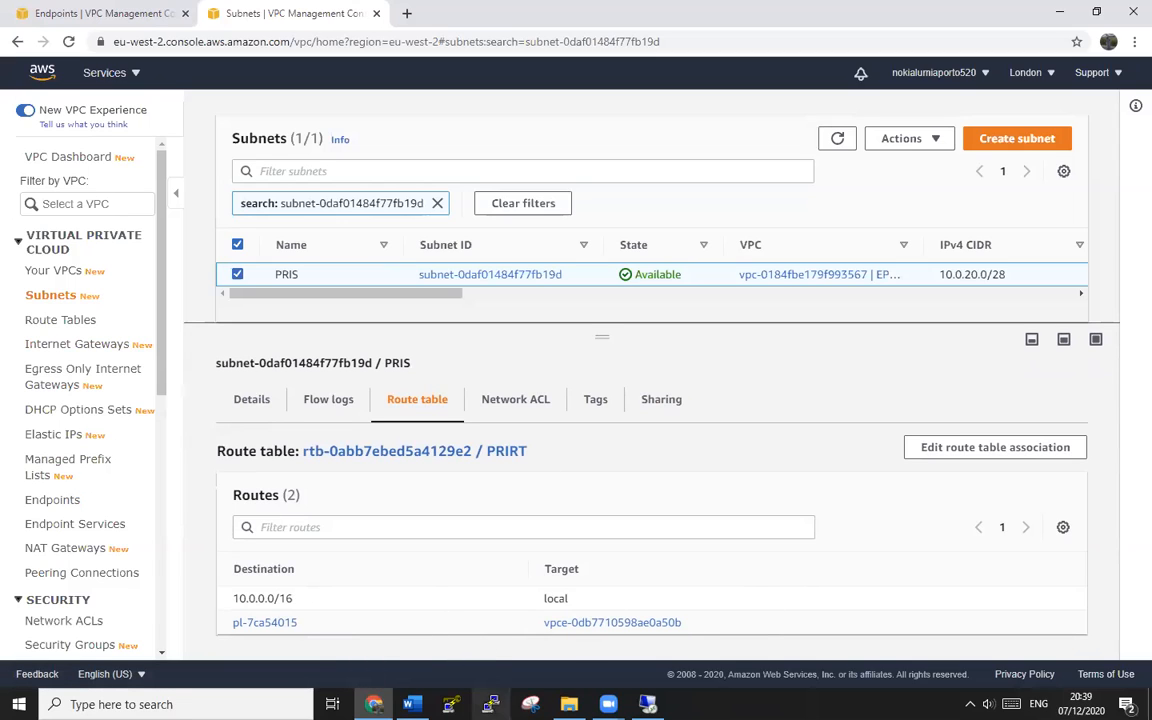
# - Rerun Get-S3Bucket in the PowerShell console of private instance 10.0.20.4
pyautogui.click(648, 704)
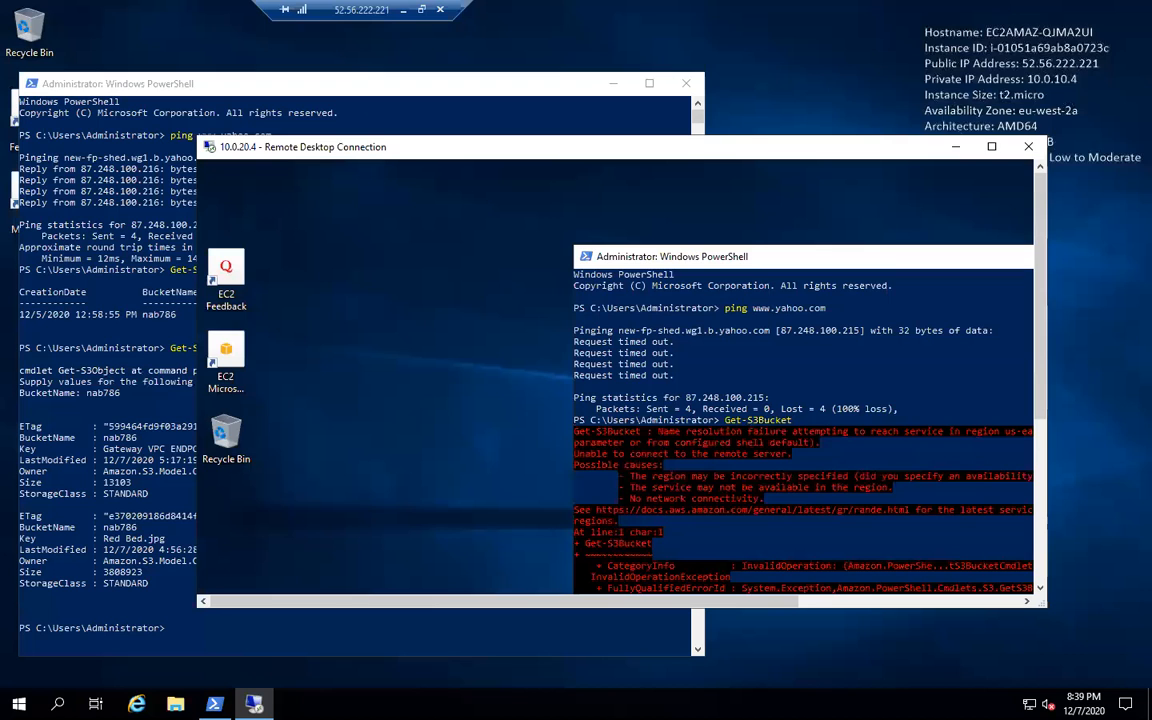
pyautogui.click(991, 146)
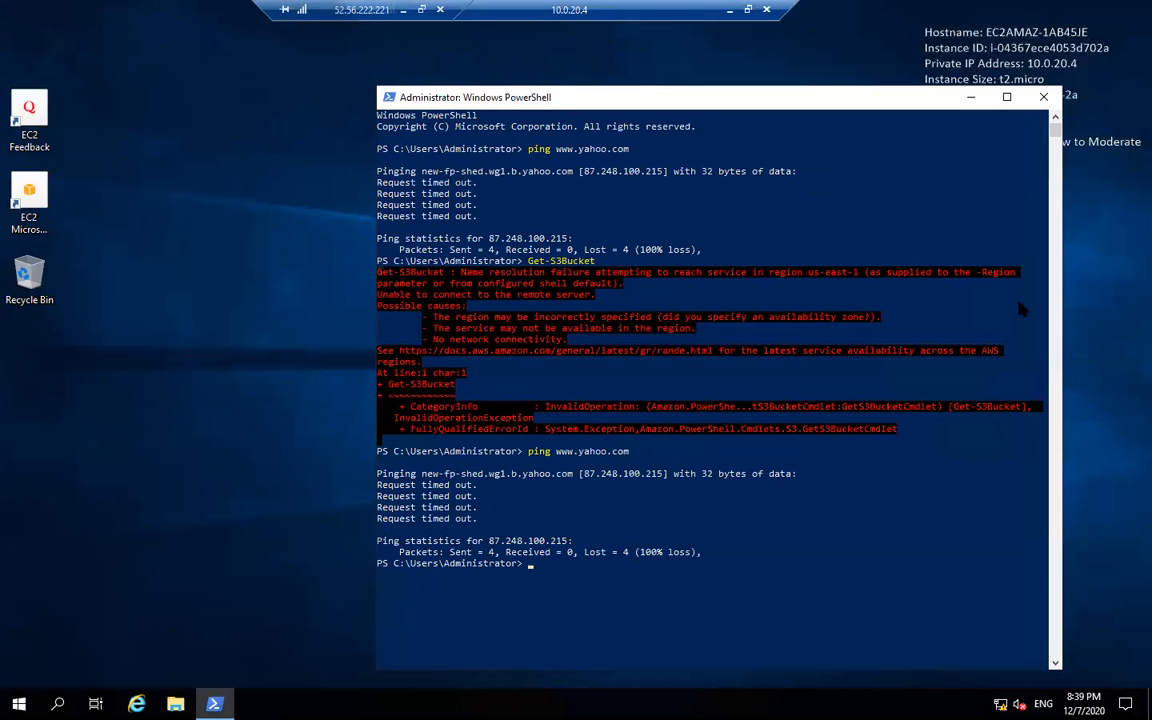
pyautogui.click(748, 587)
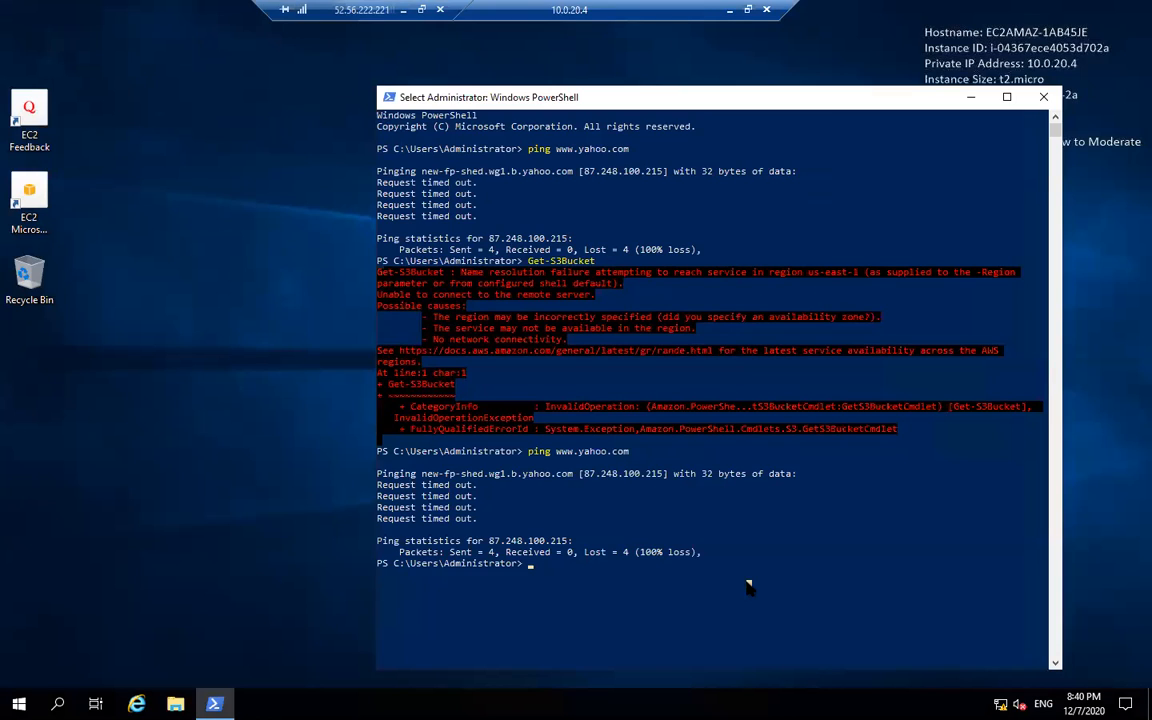
pyautogui.press('Up')
pyautogui.press('Up')
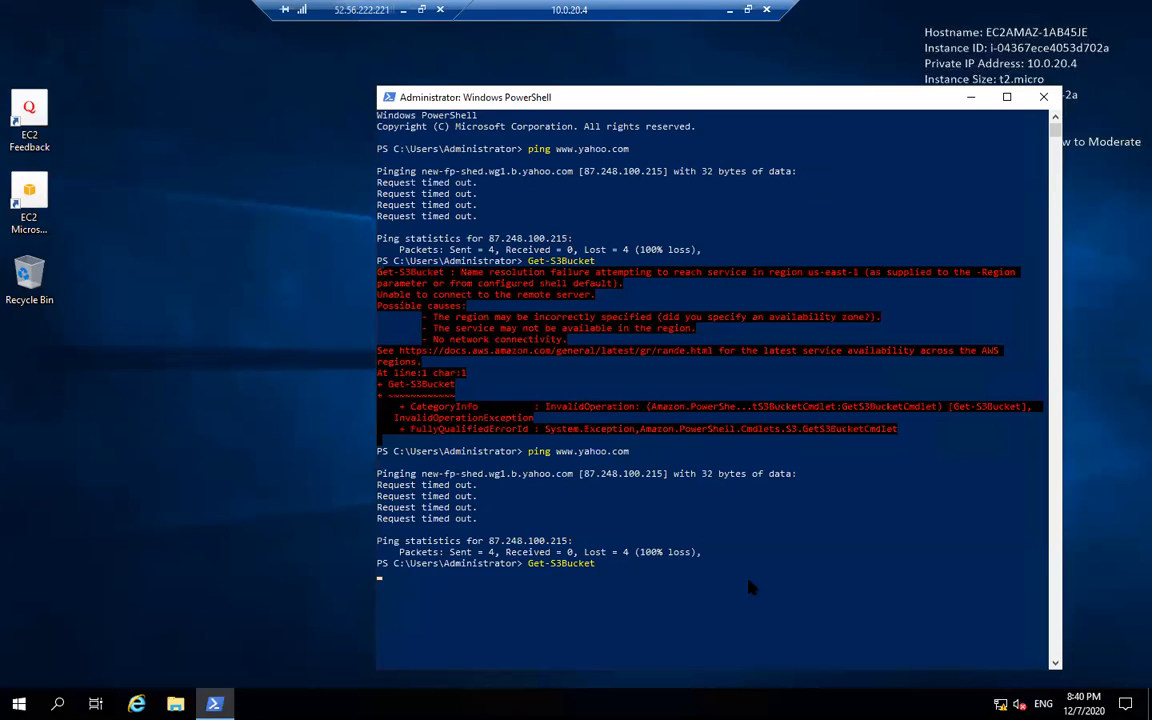
pyautogui.click(752, 588)
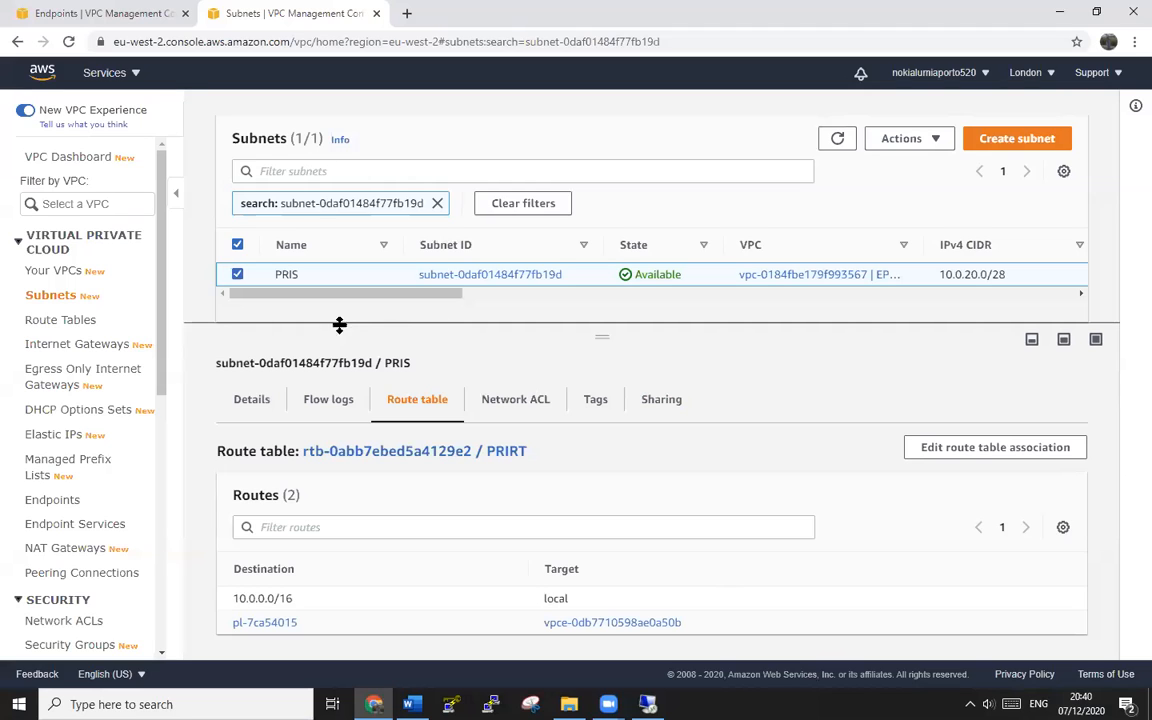
# - Show the PUBS subnet's route table with its 0.0.0.0/0 internet-gateway route
pyautogui.click(437, 203)
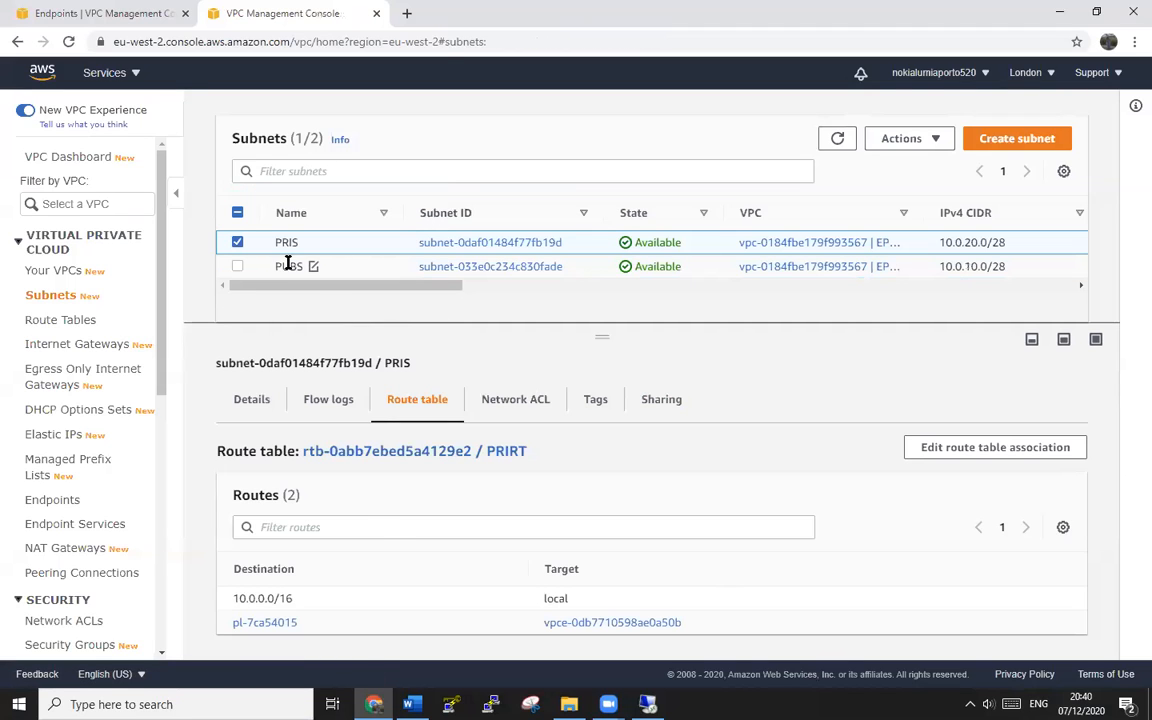
pyautogui.click(237, 266)
pyautogui.click(237, 242)
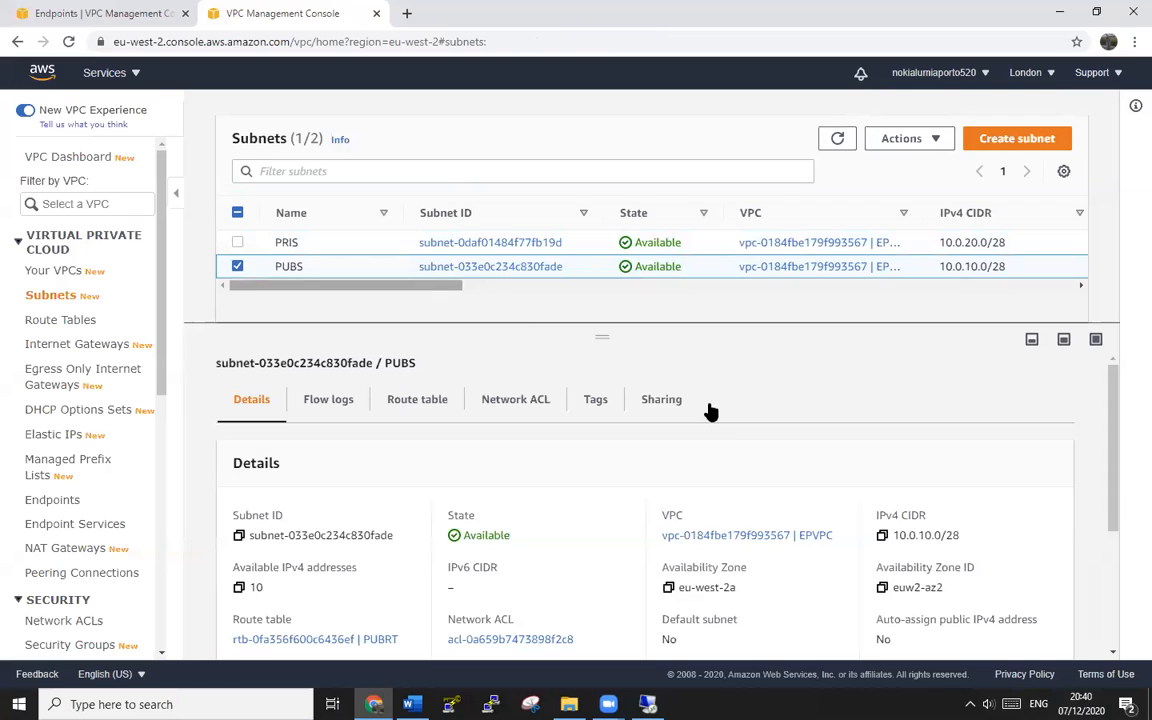
pyautogui.click(419, 410)
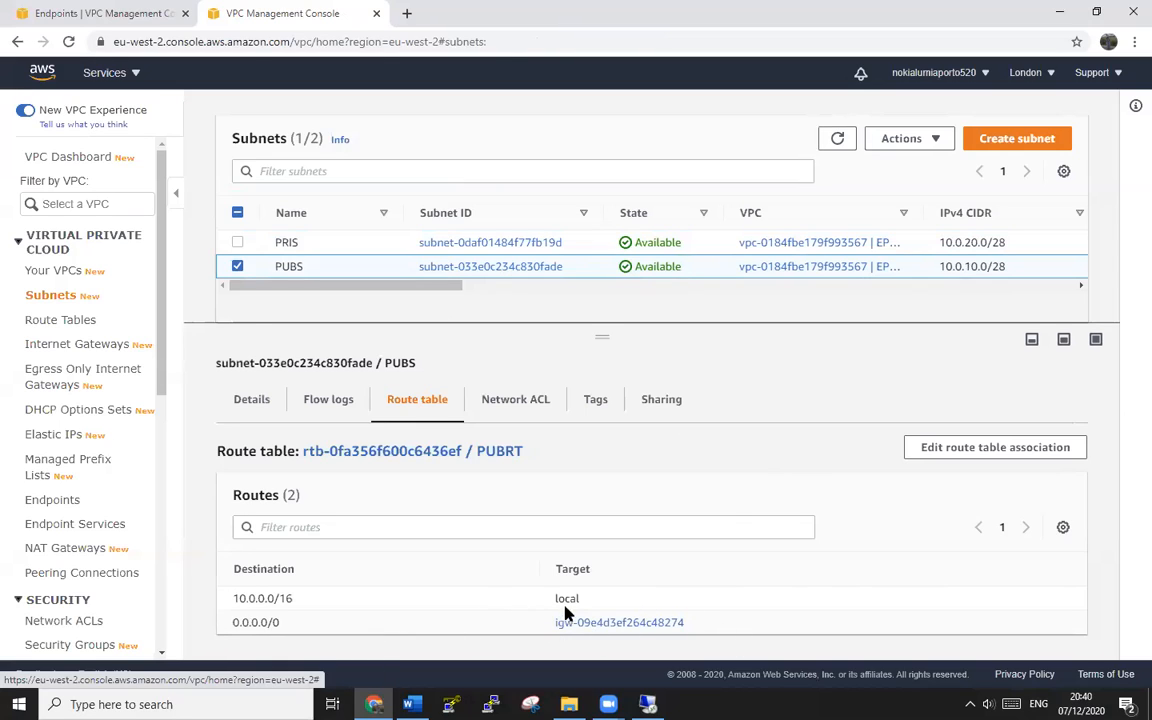
# - Show the PRIS subnet's route table again, then return to the filtered PRIS page and reload
pyautogui.click(237, 242)
pyautogui.click(237, 266)
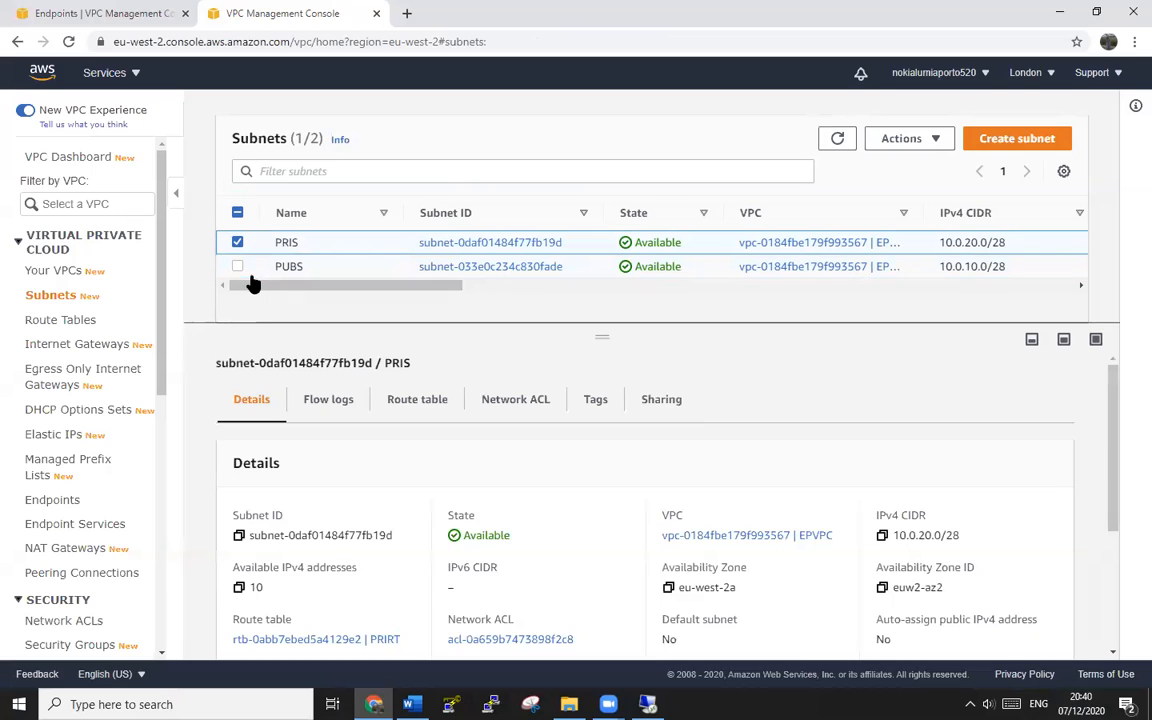
pyautogui.click(417, 402)
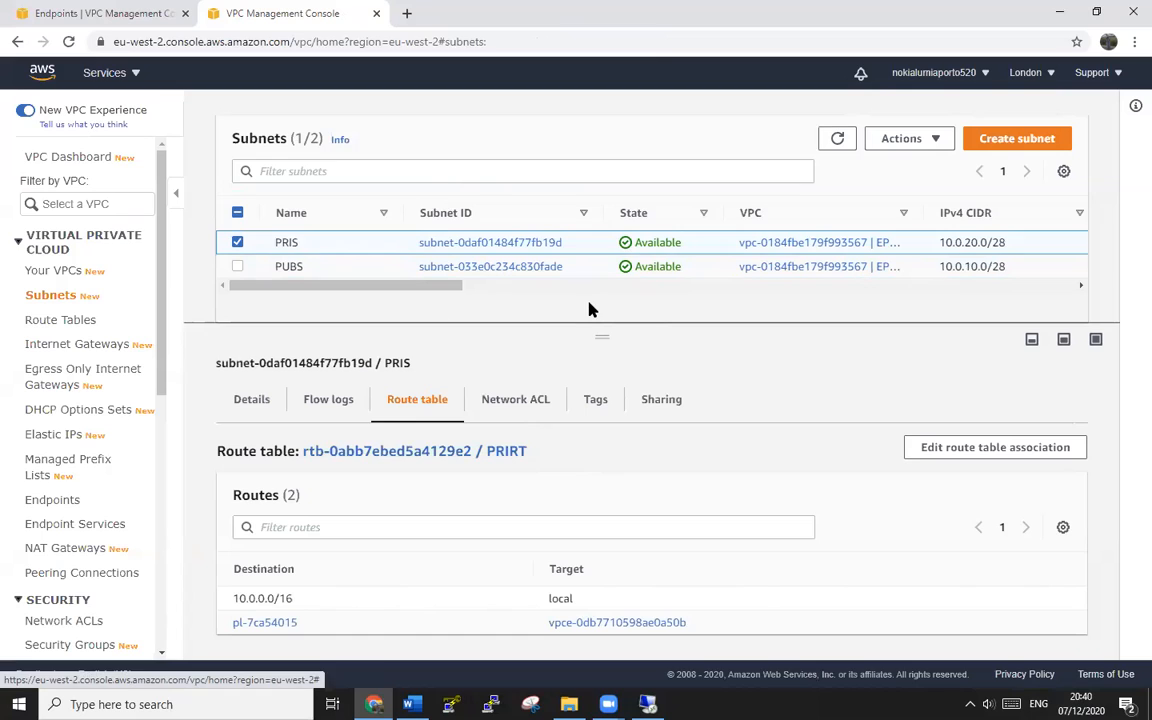
pyautogui.hotkey('alt', 'Left')
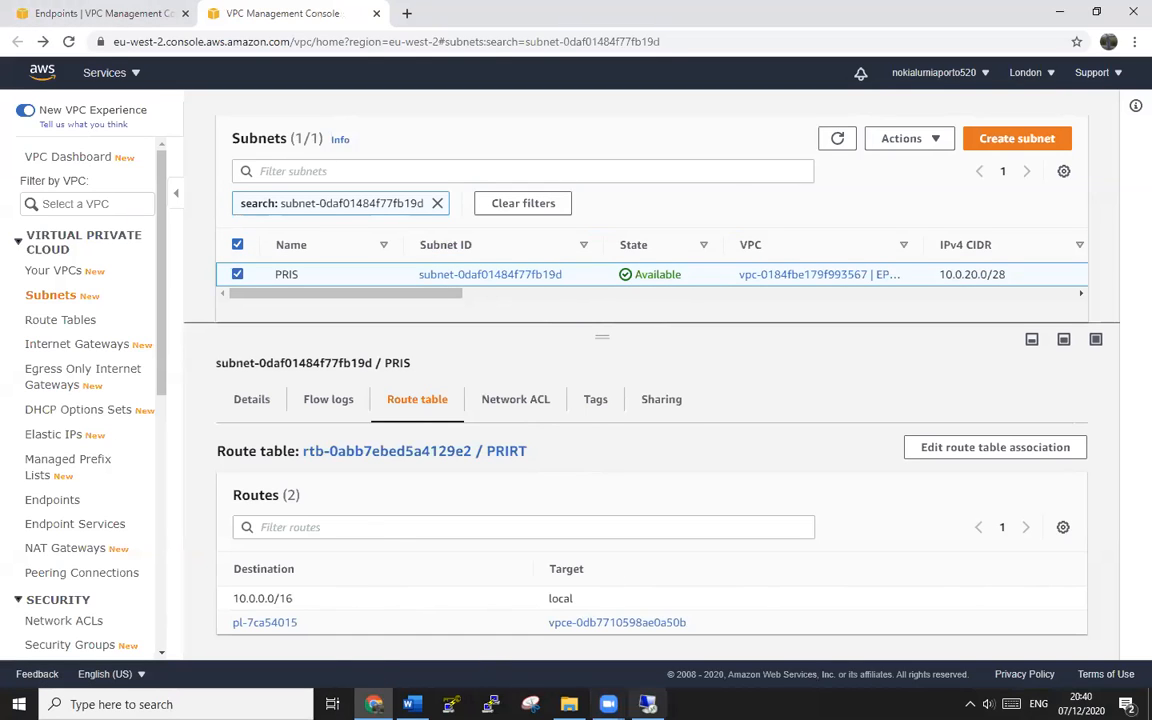
pyautogui.click(69, 42)
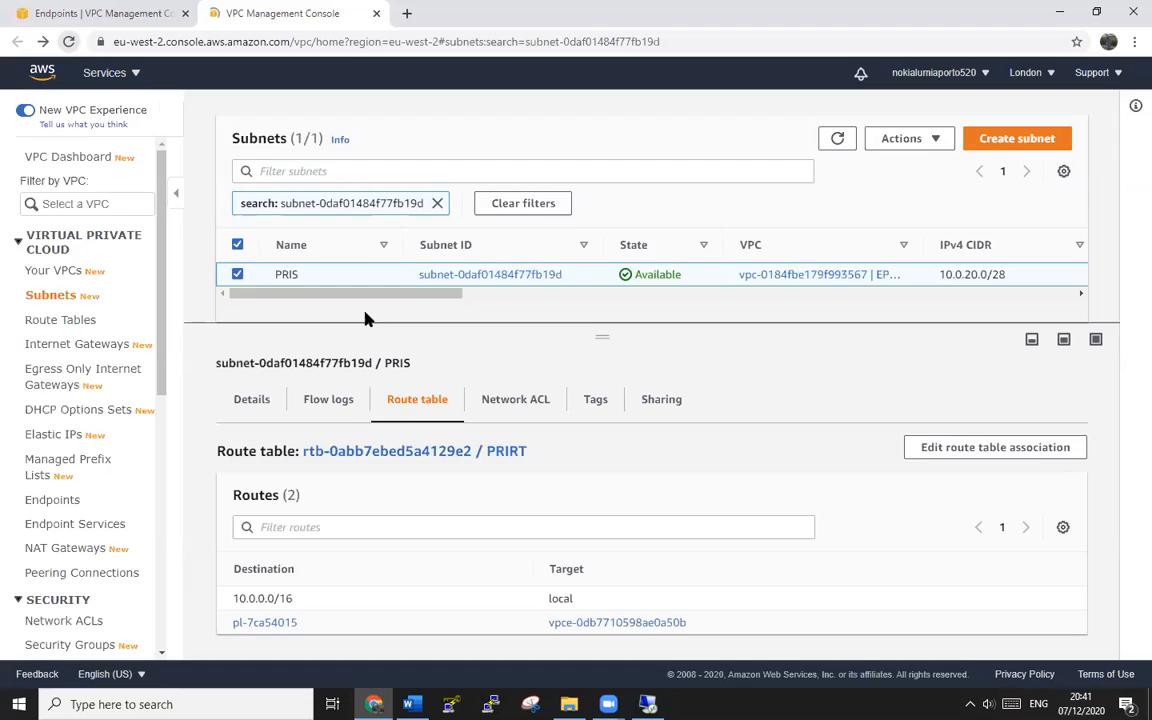
# - Return to the private instance's PowerShell and let the waiting Get-S3Bucket command continue
pyautogui.moveTo(648, 704)
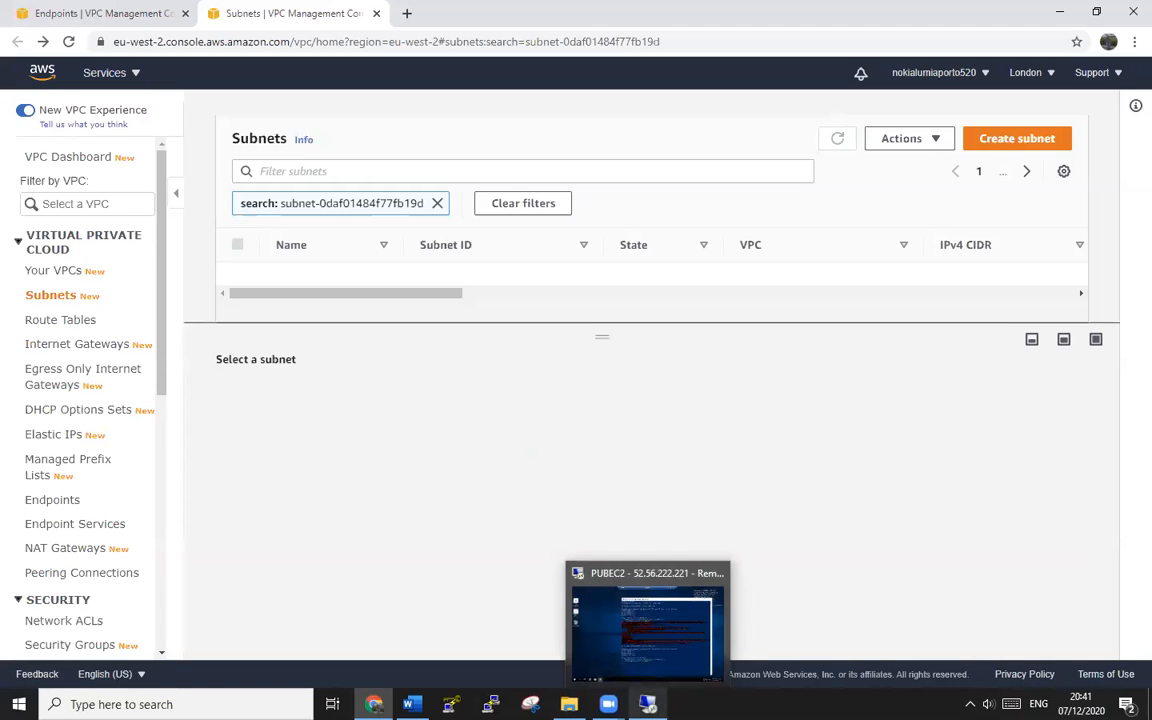
pyautogui.click(648, 625)
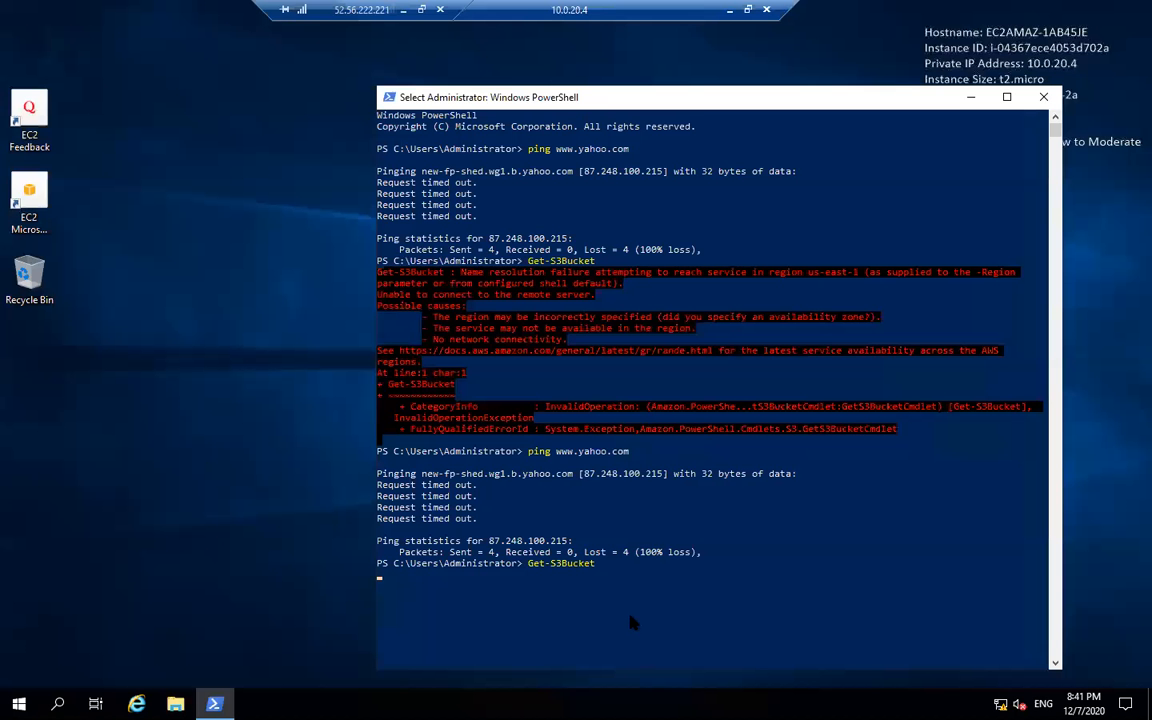
pyautogui.press('Return')
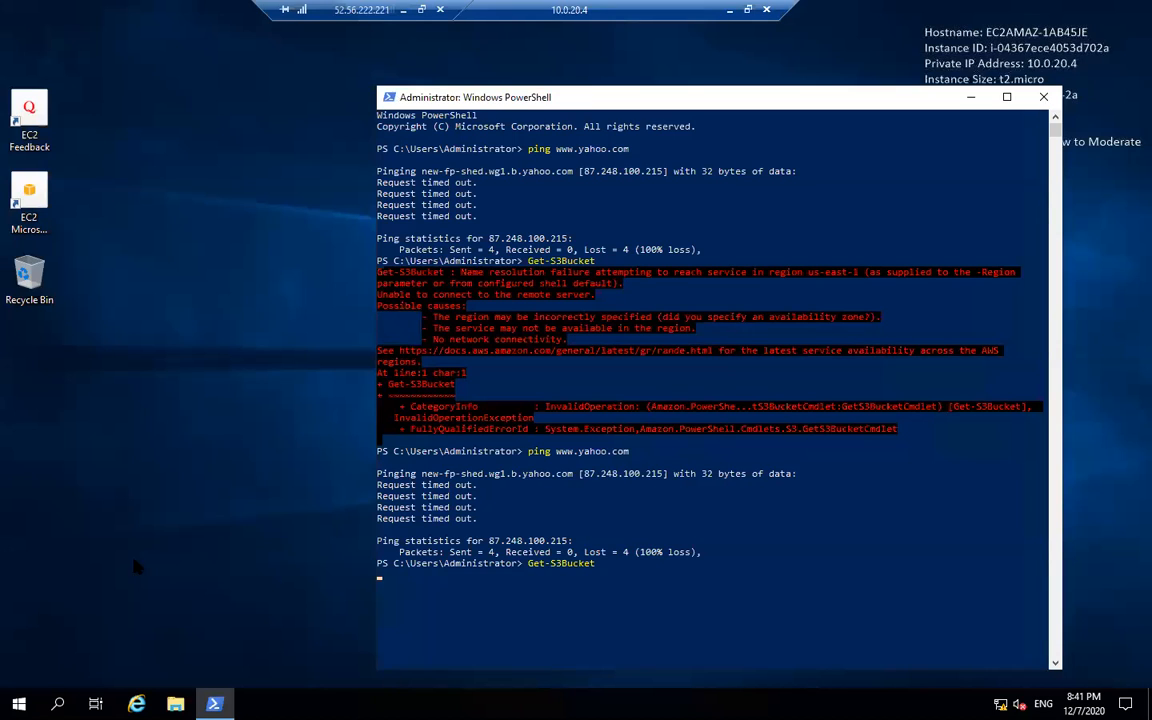
pyautogui.click(209, 413)
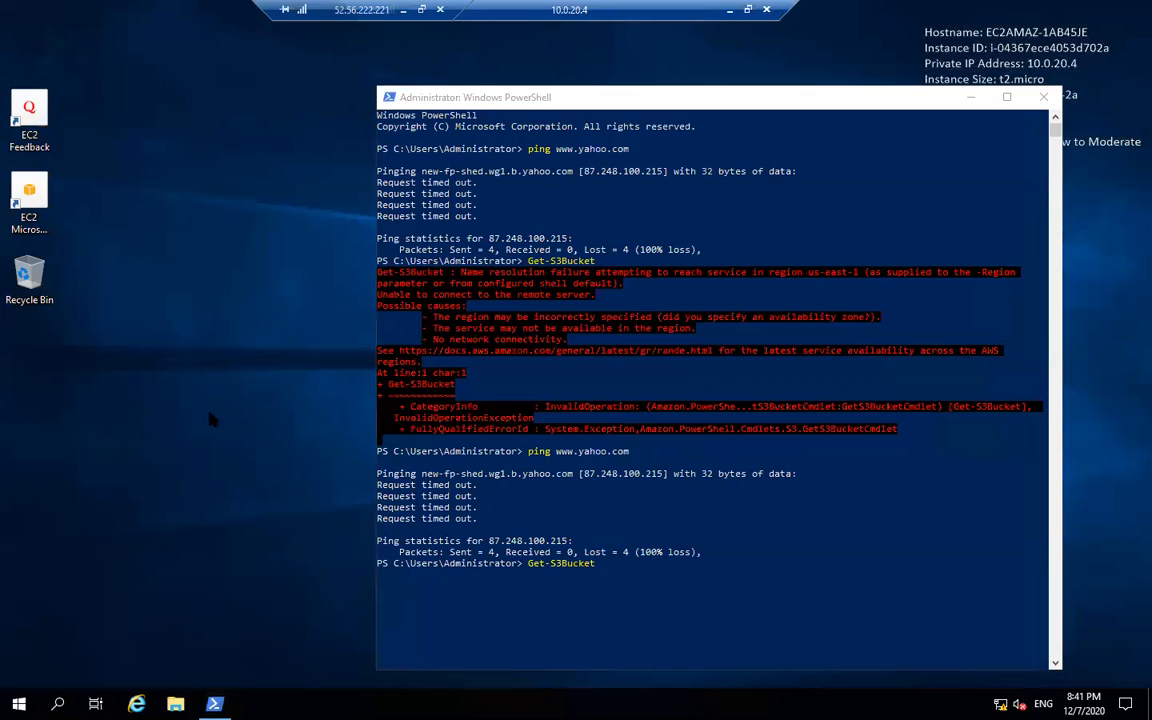